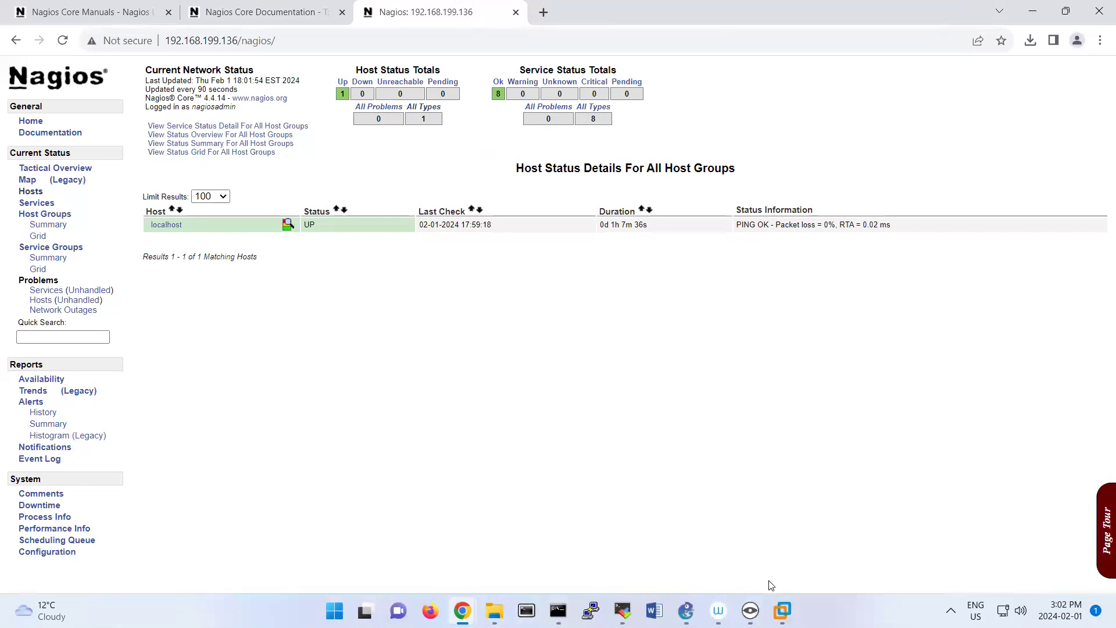
Locate the csr1000v OVA file in the Downloads folder of File Explorer and widen the Name column to show its full name.
{"action": "mouse_move", "coordinate": [780, 609]}
{"action": "left_click", "coordinate": [832, 505]}
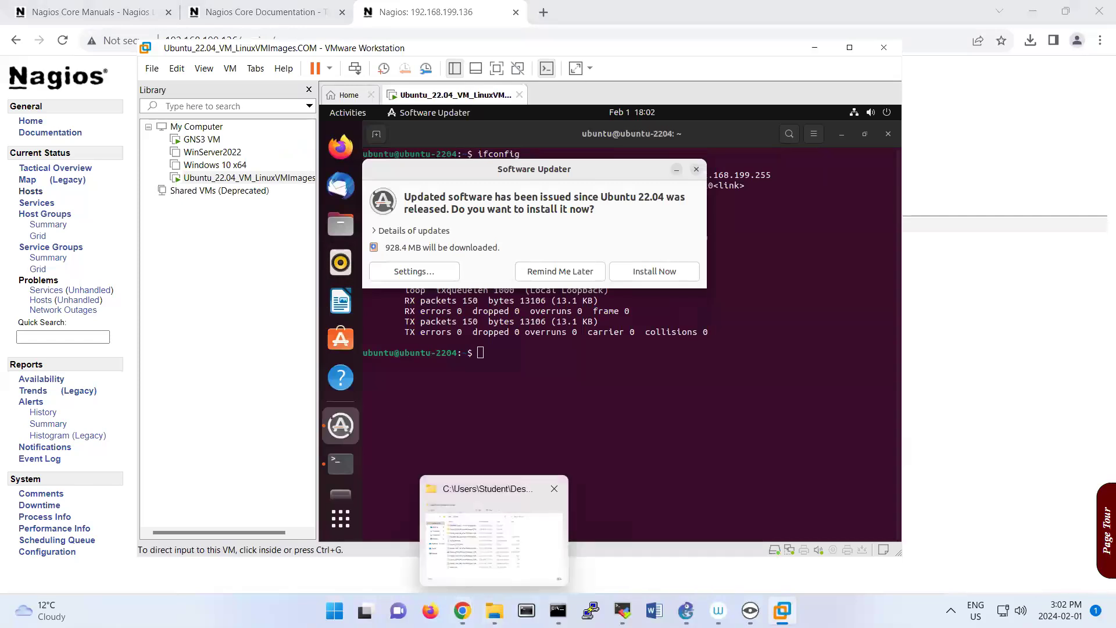
{"action": "left_click", "coordinate": [494, 610]}
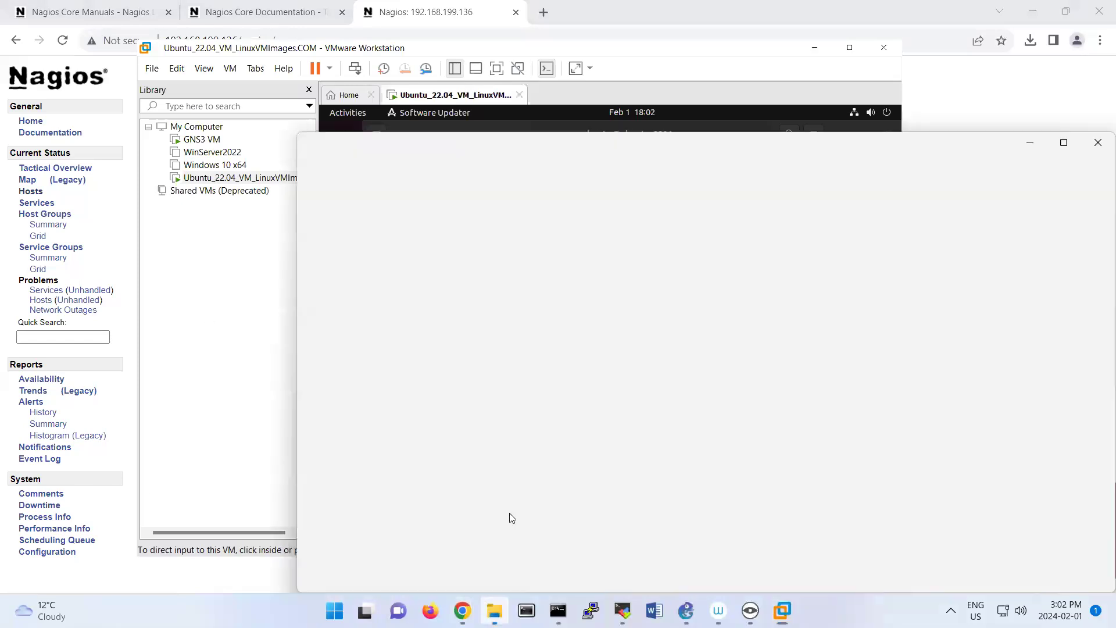
{"action": "left_click", "coordinate": [360, 285]}
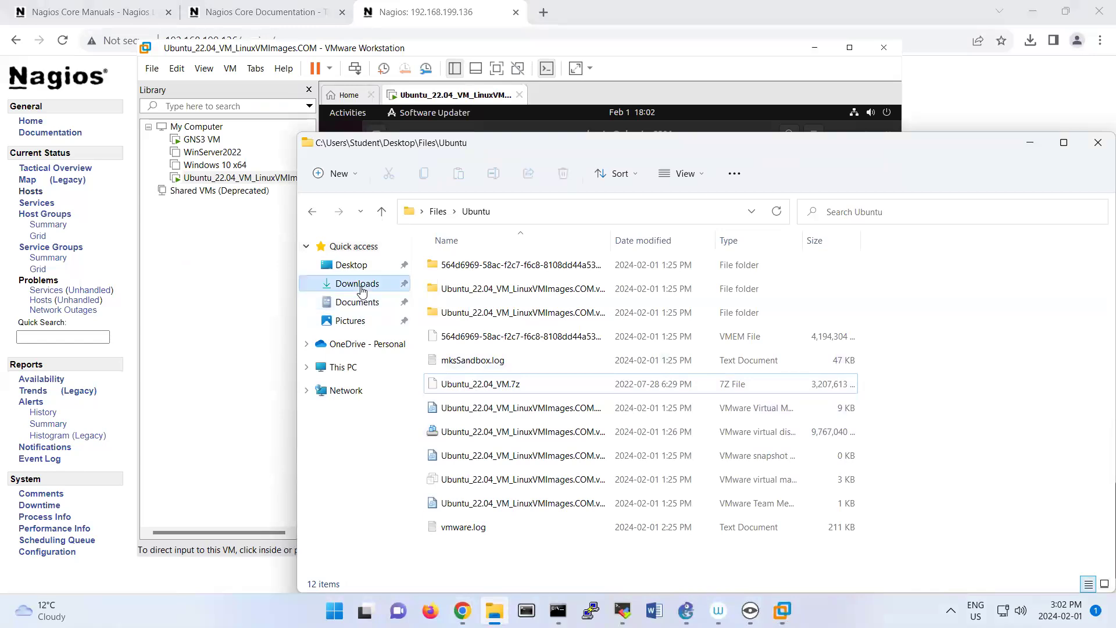
{"action": "left_click", "coordinate": [479, 309]}
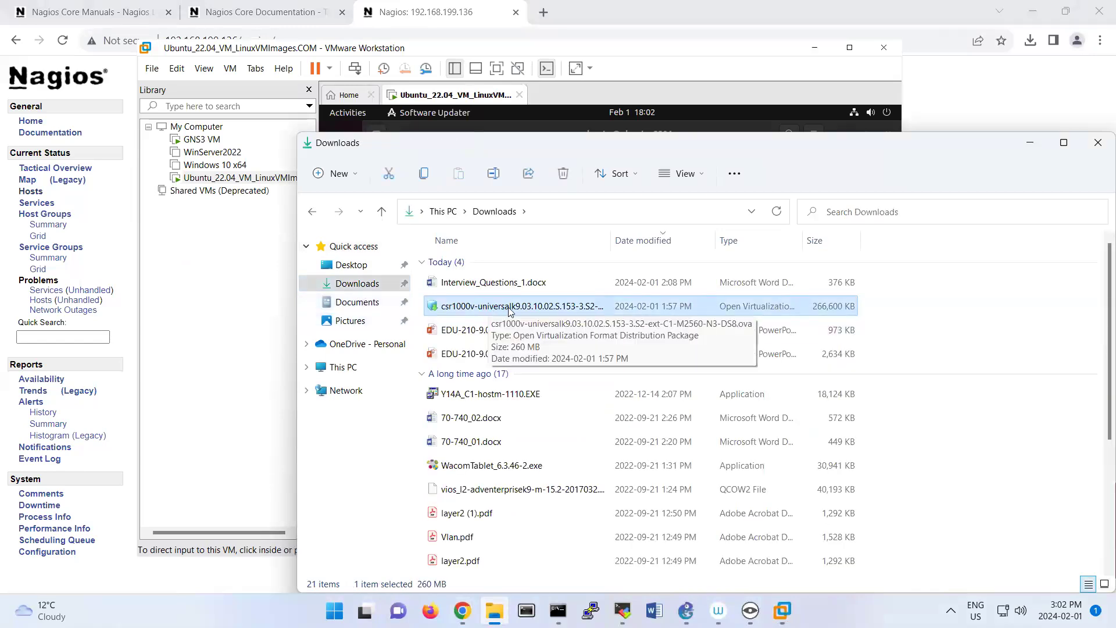
{"action": "left_click_drag", "start_coordinate": [611, 240], "coordinate": [745, 233]}
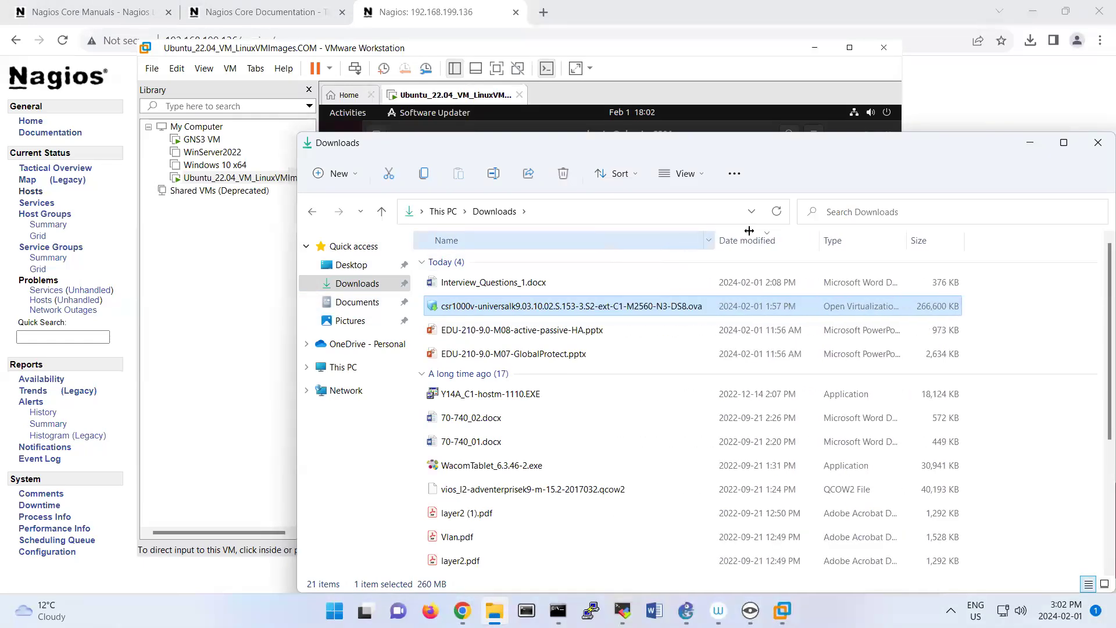
Import the csr1000v OVA from Downloads into VMware Workstation with the default name, path and blank properties, and dismiss Ubuntu's Software Updater.
{"action": "left_click", "coordinate": [158, 72]}
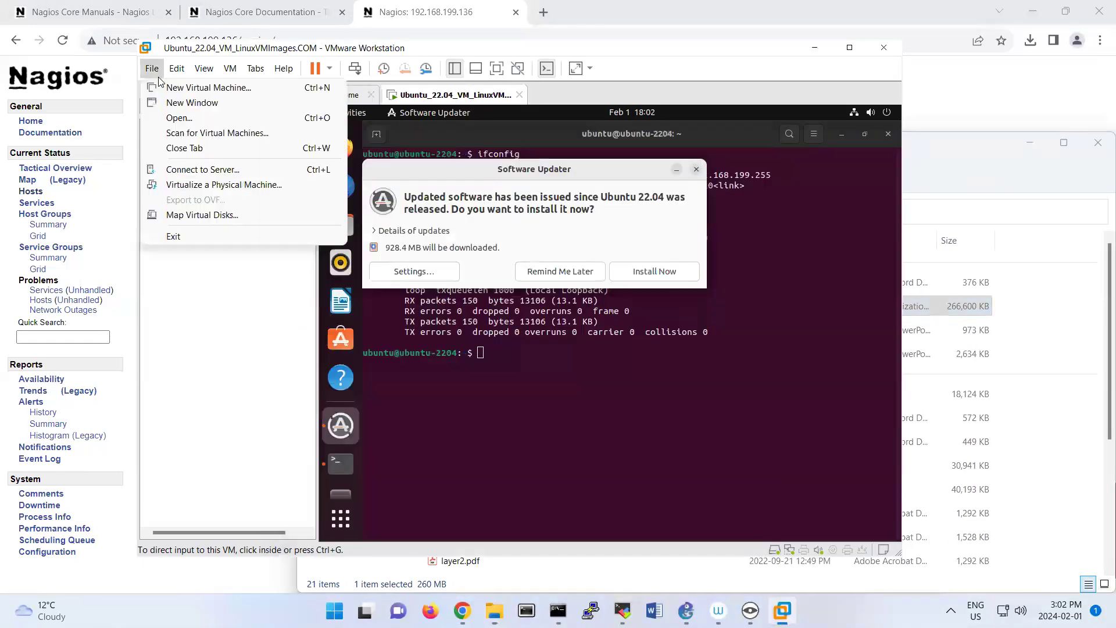
{"action": "left_click", "coordinate": [174, 118]}
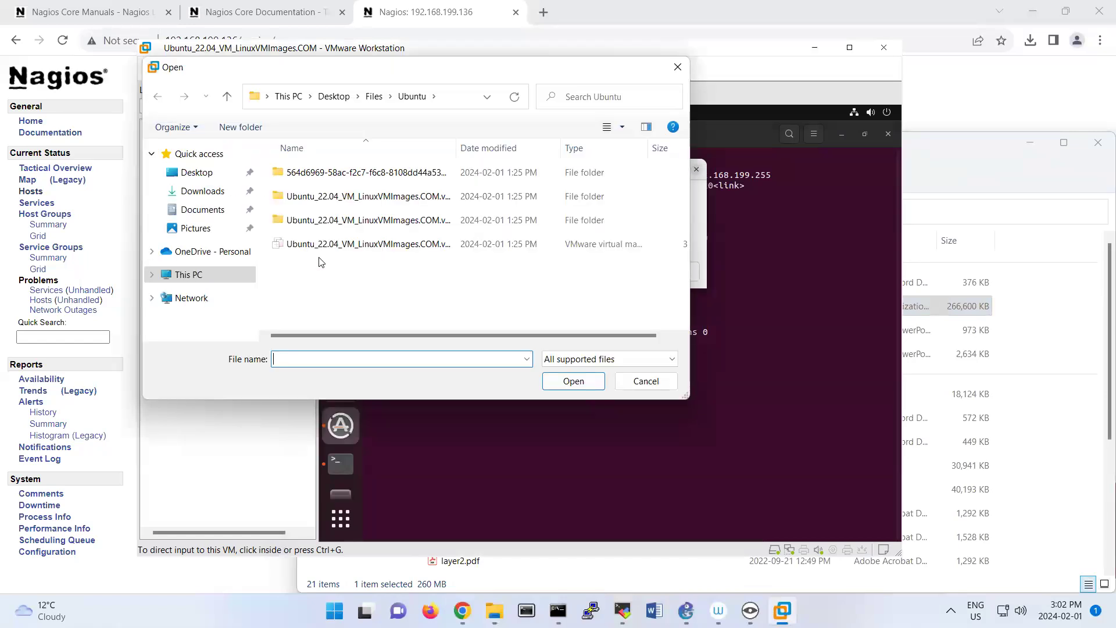
{"action": "left_click", "coordinate": [192, 192]}
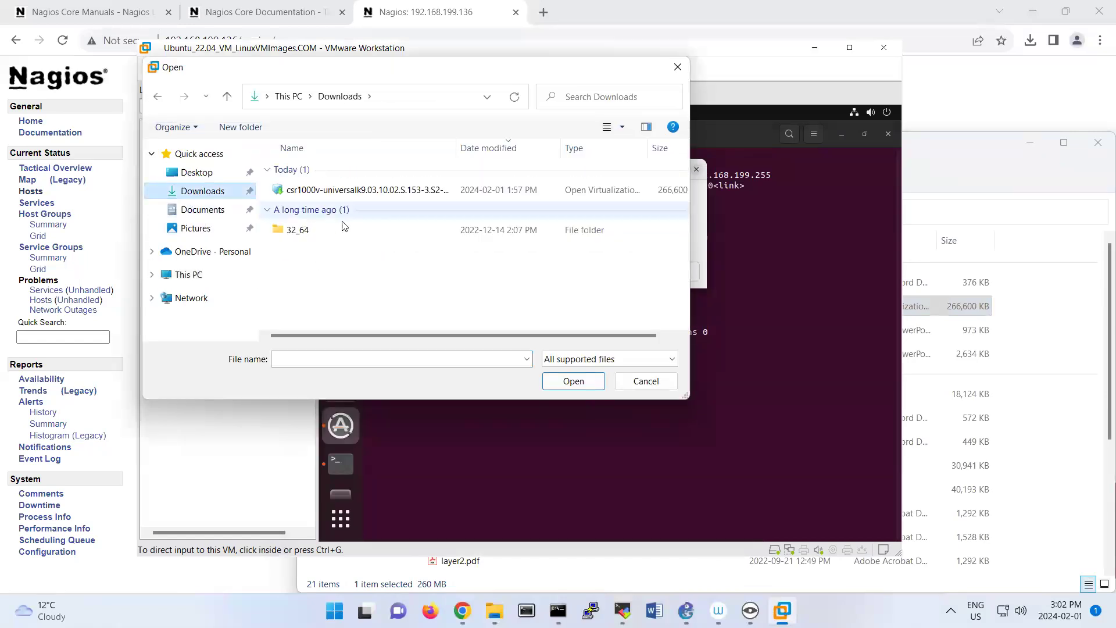
{"action": "left_click", "coordinate": [354, 190]}
{"action": "left_click", "coordinate": [572, 381]}
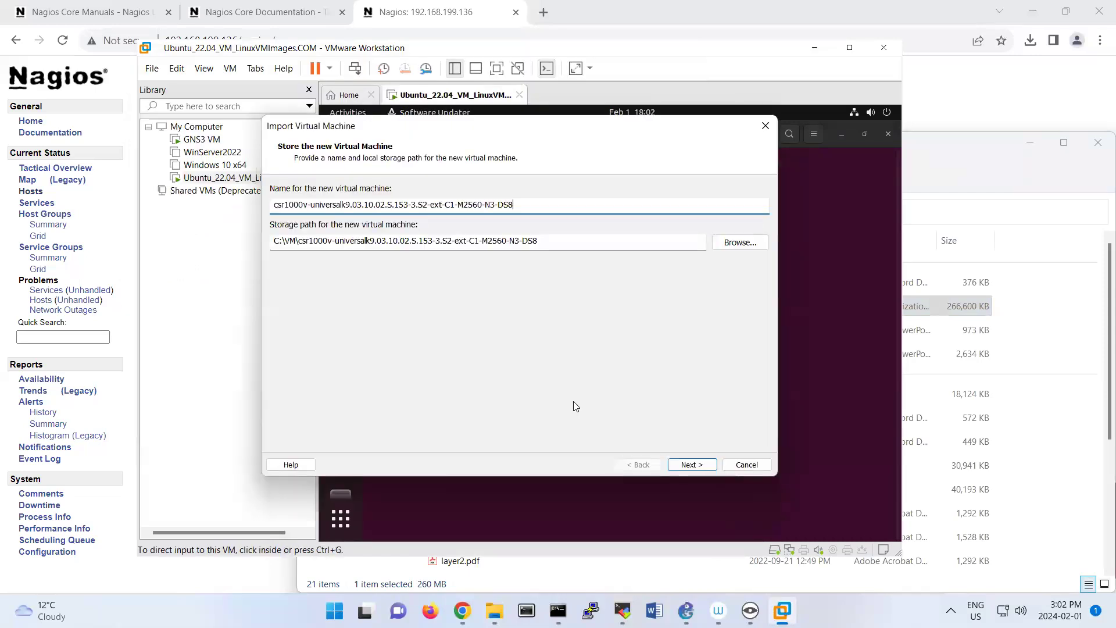
{"action": "left_click", "coordinate": [687, 466]}
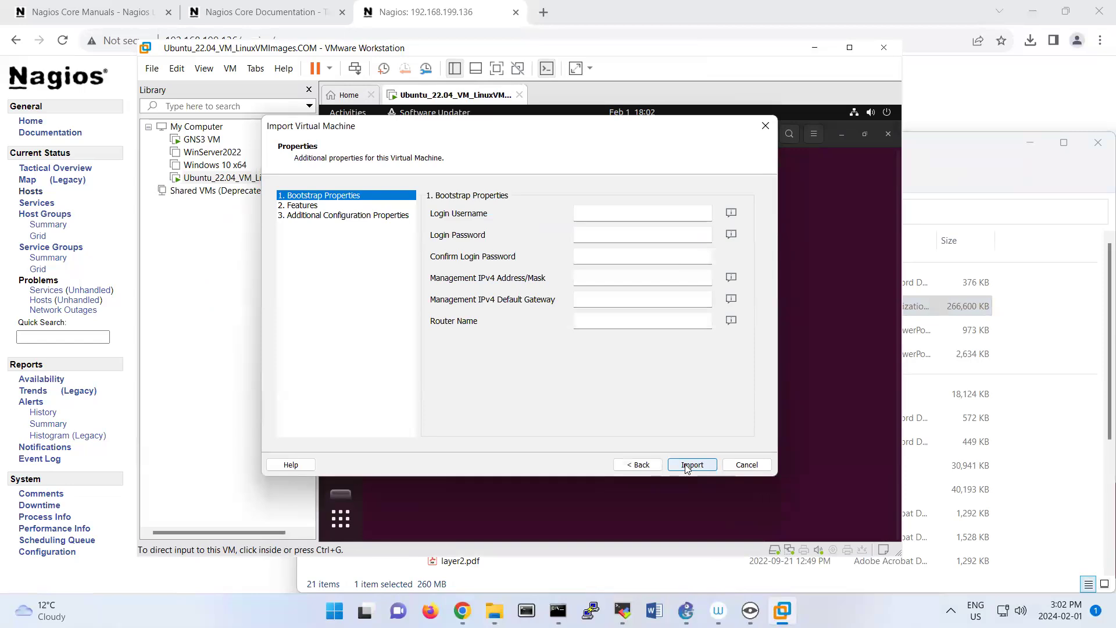
{"action": "left_click", "coordinate": [691, 465]}
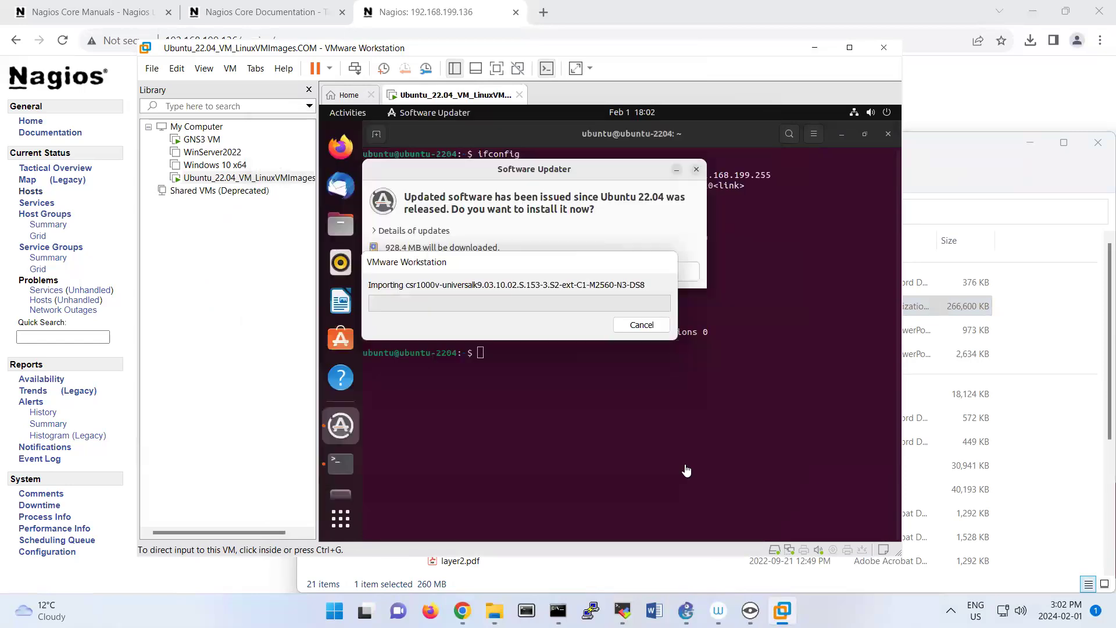
{"action": "left_click", "coordinate": [696, 171]}
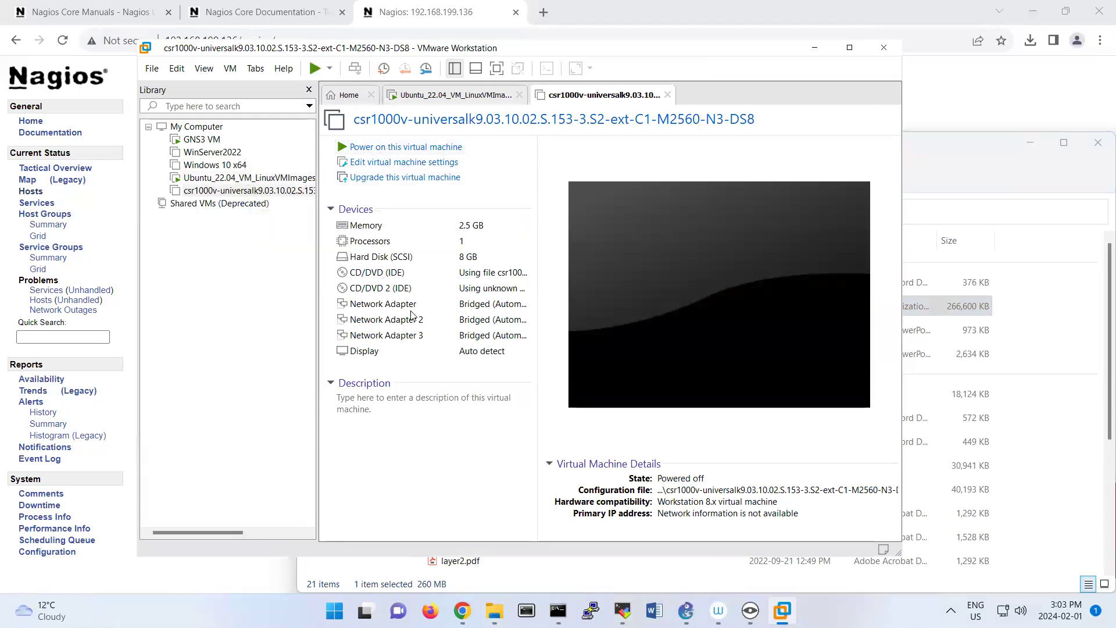
Set all three network adapters of the csr1000v virtual machine to NAT and power it on.
{"action": "right_click", "coordinate": [261, 192]}
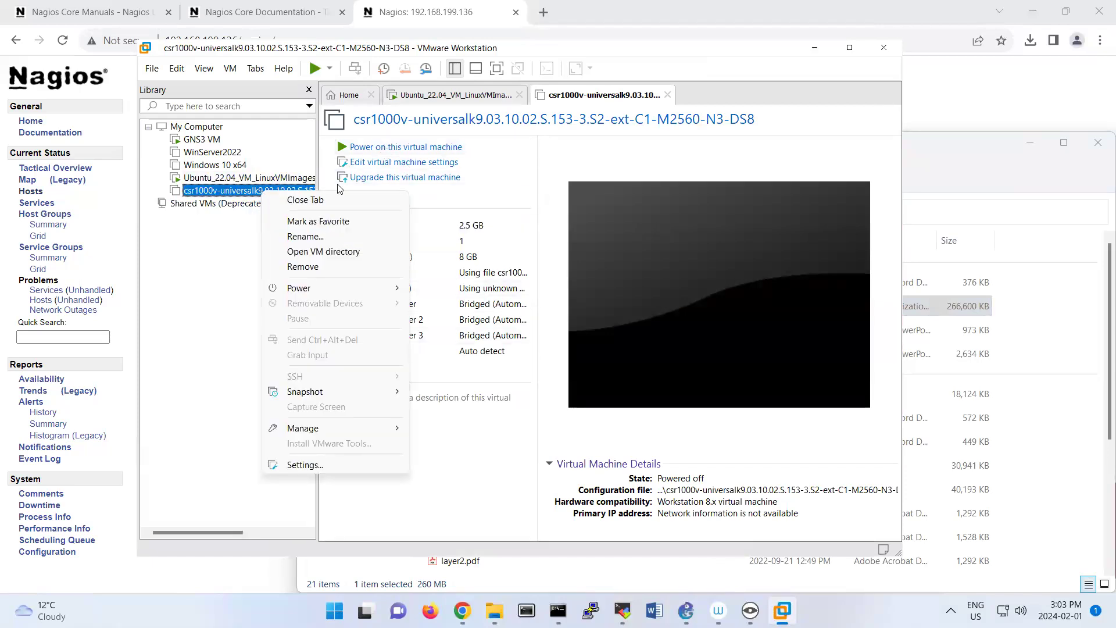
{"action": "left_click", "coordinate": [396, 172]}
{"action": "left_click", "coordinate": [392, 165]}
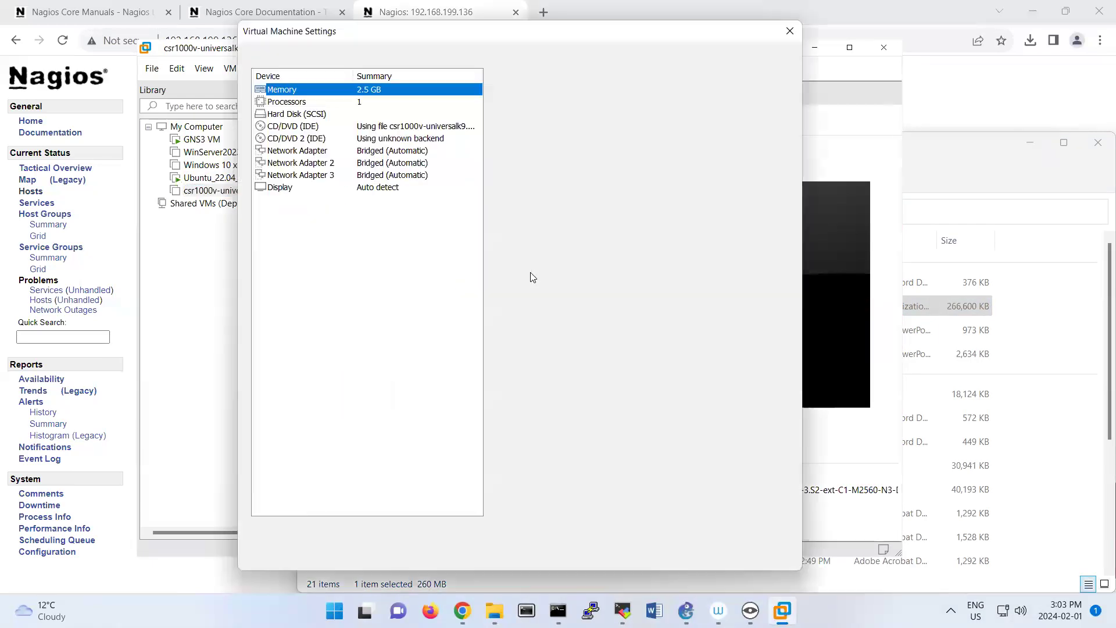
{"action": "left_click", "coordinate": [322, 153]}
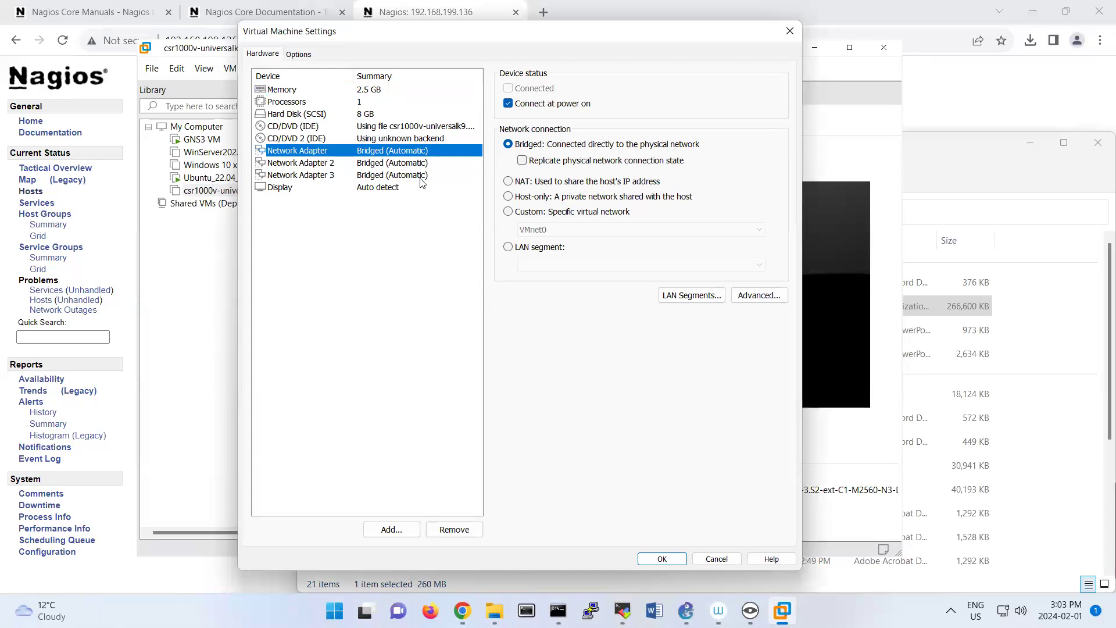
{"action": "left_click", "coordinate": [508, 181]}
{"action": "left_click", "coordinate": [325, 164]}
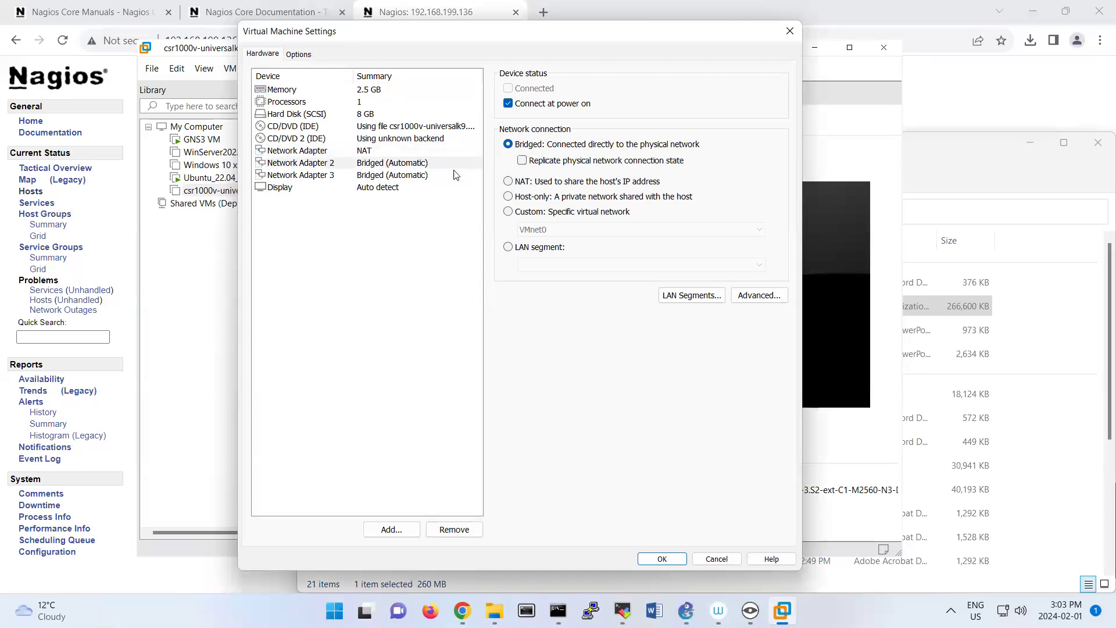
{"action": "left_click", "coordinate": [508, 182]}
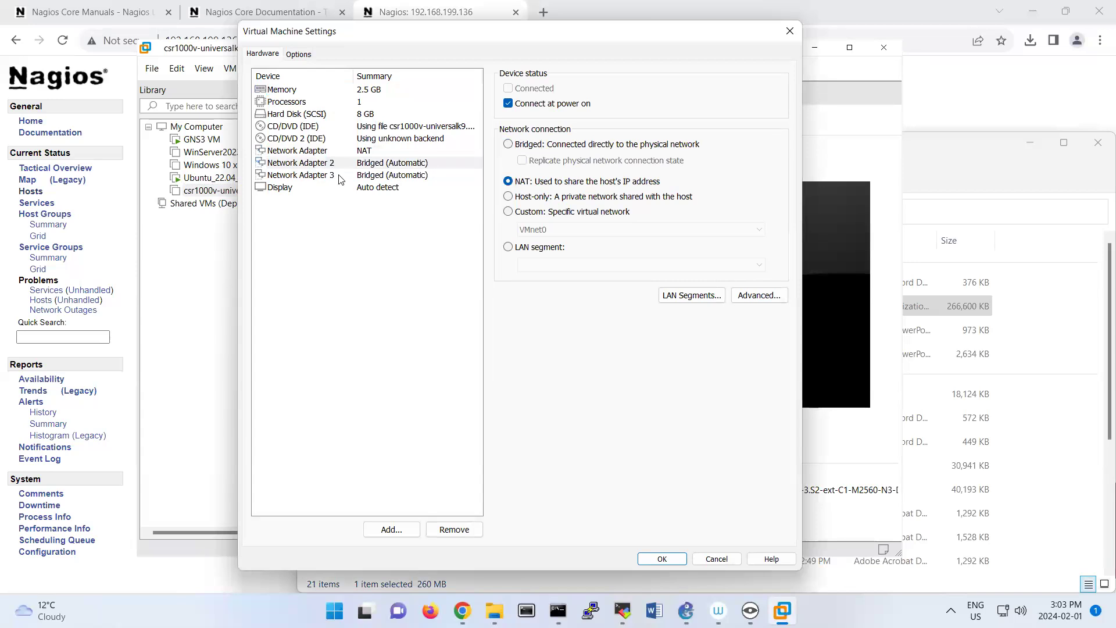
{"action": "left_click", "coordinate": [339, 175]}
{"action": "left_click", "coordinate": [508, 181]}
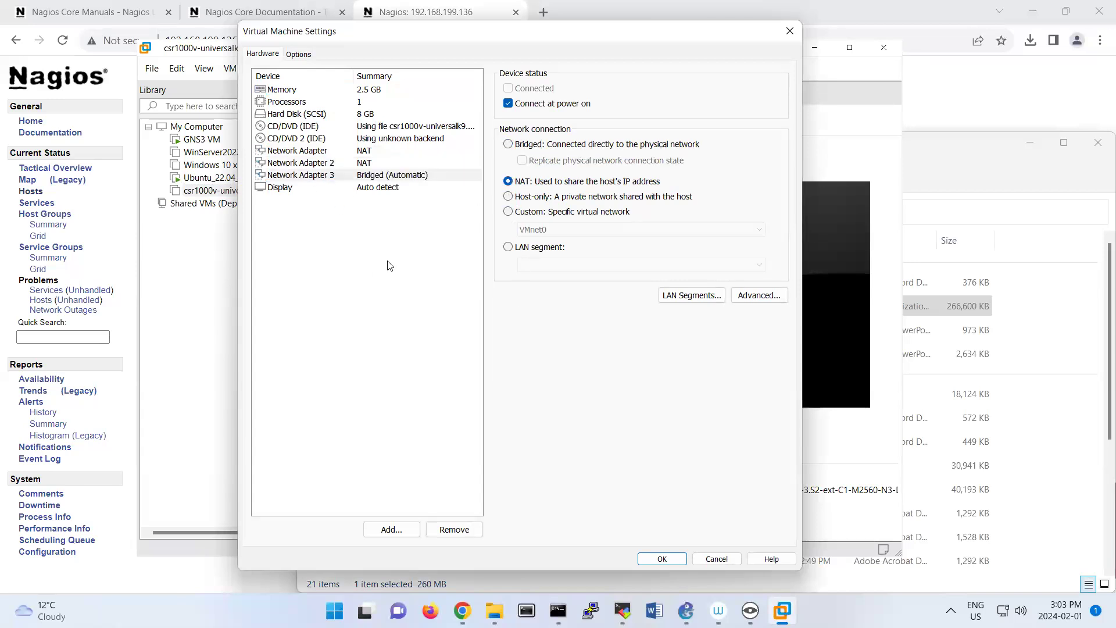
{"action": "left_click", "coordinate": [340, 174]}
{"action": "left_click", "coordinate": [339, 164]}
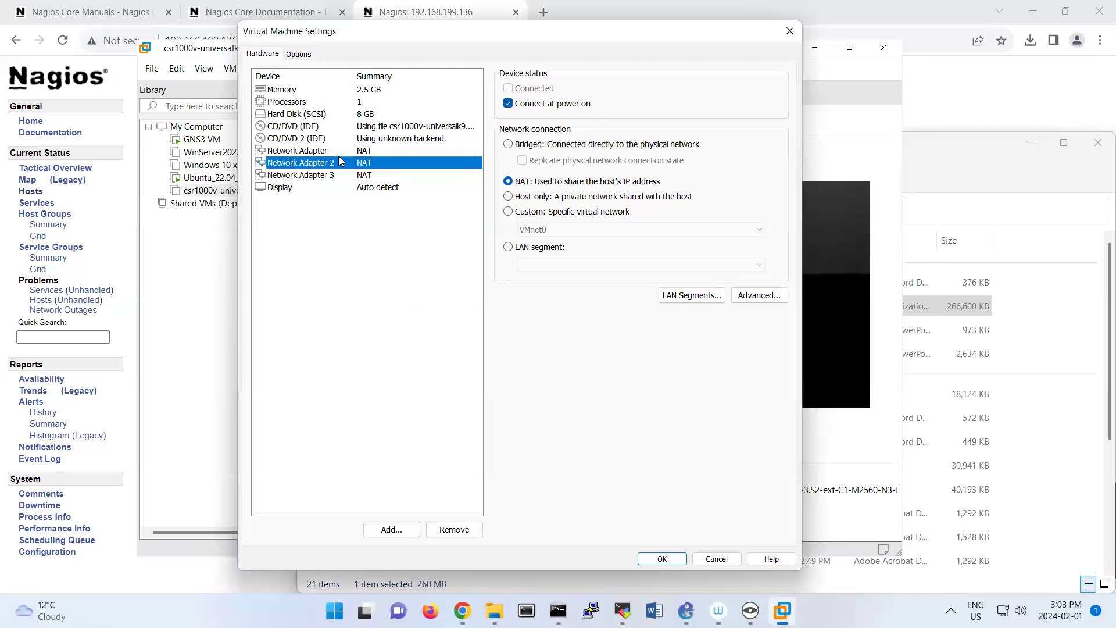
{"action": "left_click", "coordinate": [662, 559]}
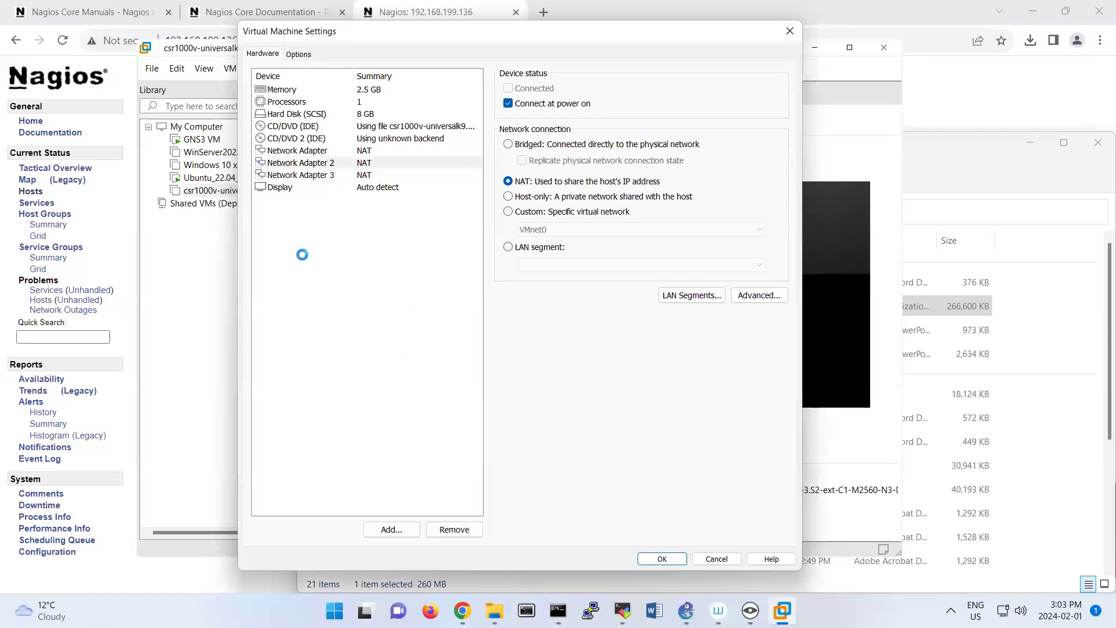
{"action": "left_click", "coordinate": [394, 148]}
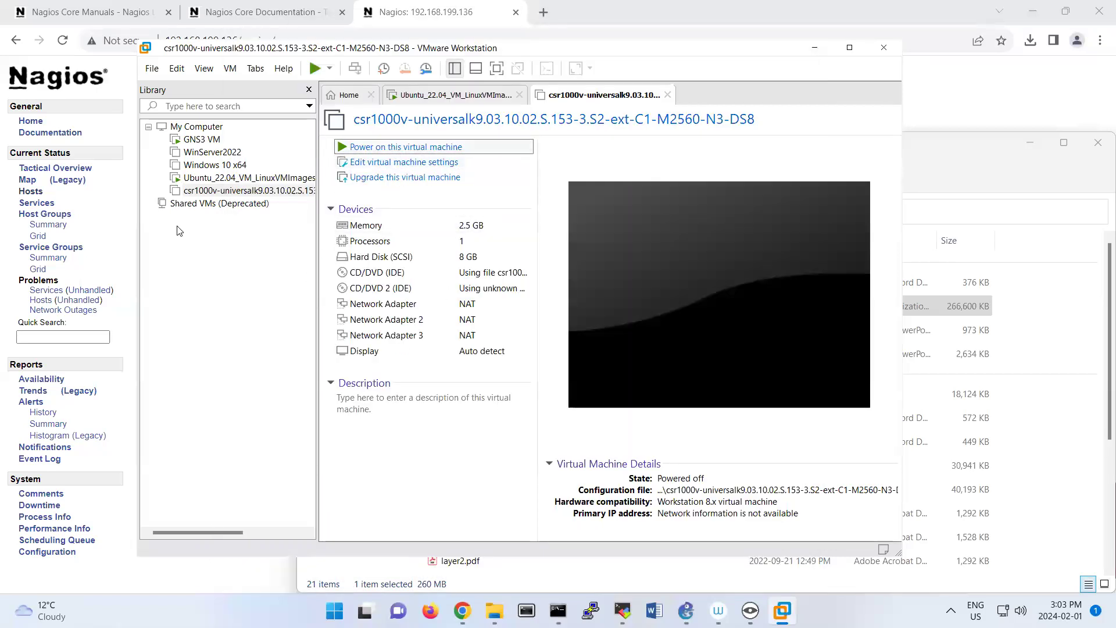
Check the Ubuntu virtual machine's network adapter setting and return to the csr1000v console in a maximized window.
{"action": "left_click", "coordinate": [215, 179]}
{"action": "double_click", "coordinate": [215, 179]}
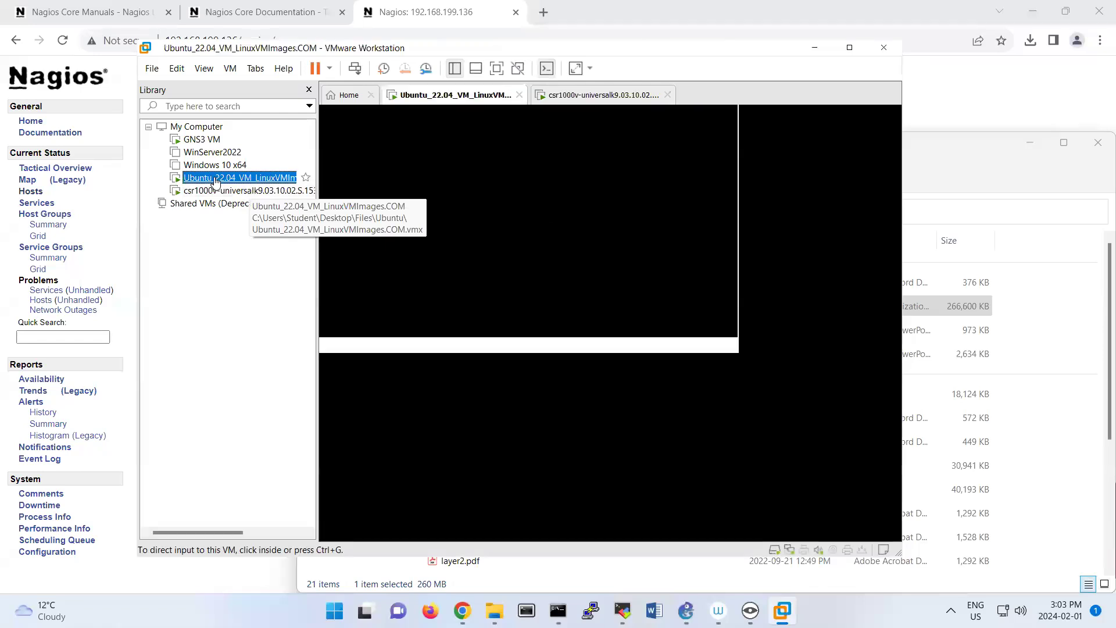
{"action": "right_click", "coordinate": [414, 100]}
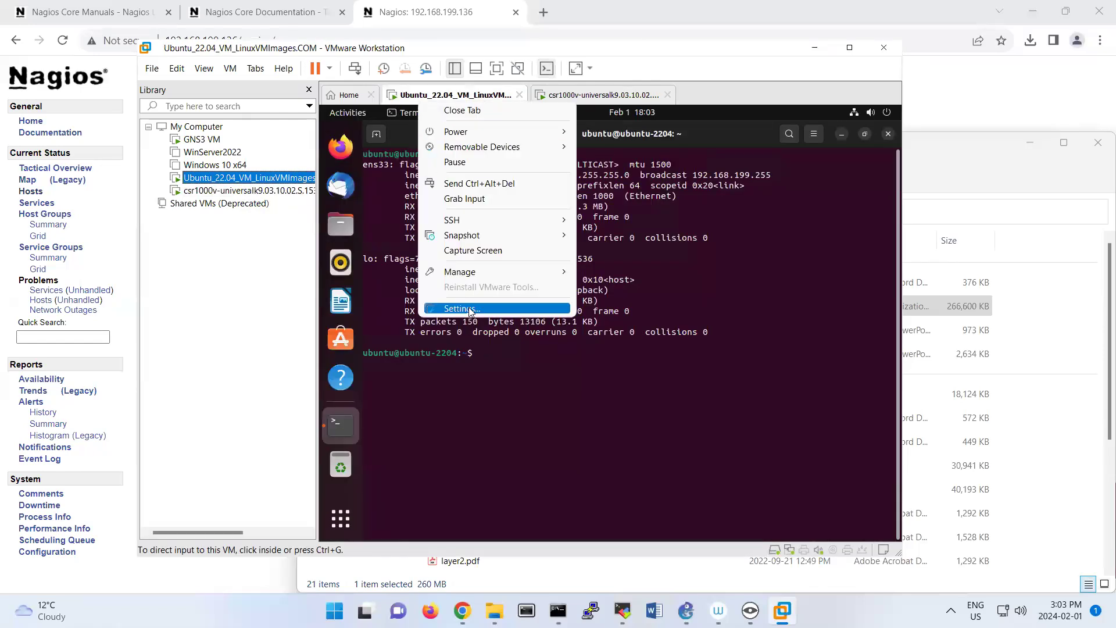
{"action": "left_click", "coordinate": [468, 308]}
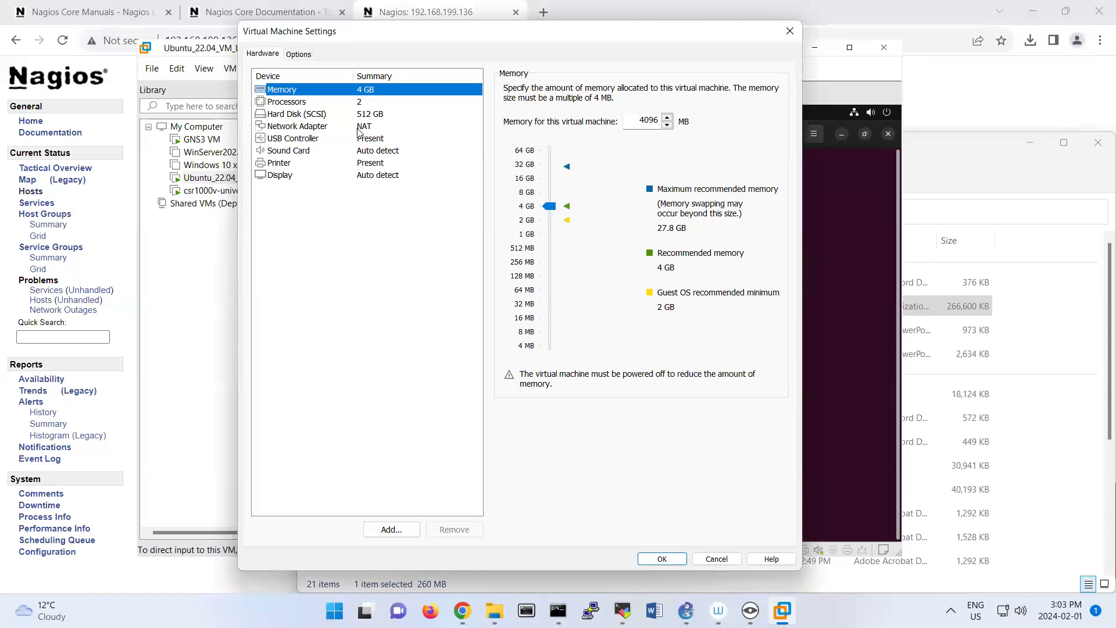
{"action": "double_click", "coordinate": [357, 128]}
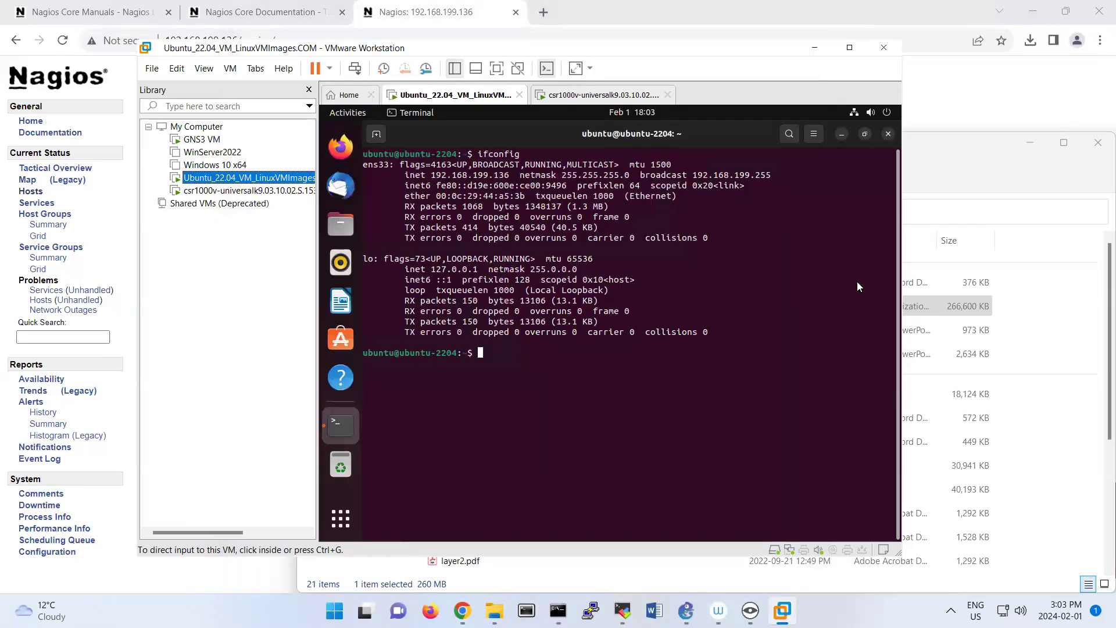
{"action": "left_click", "coordinate": [239, 191]}
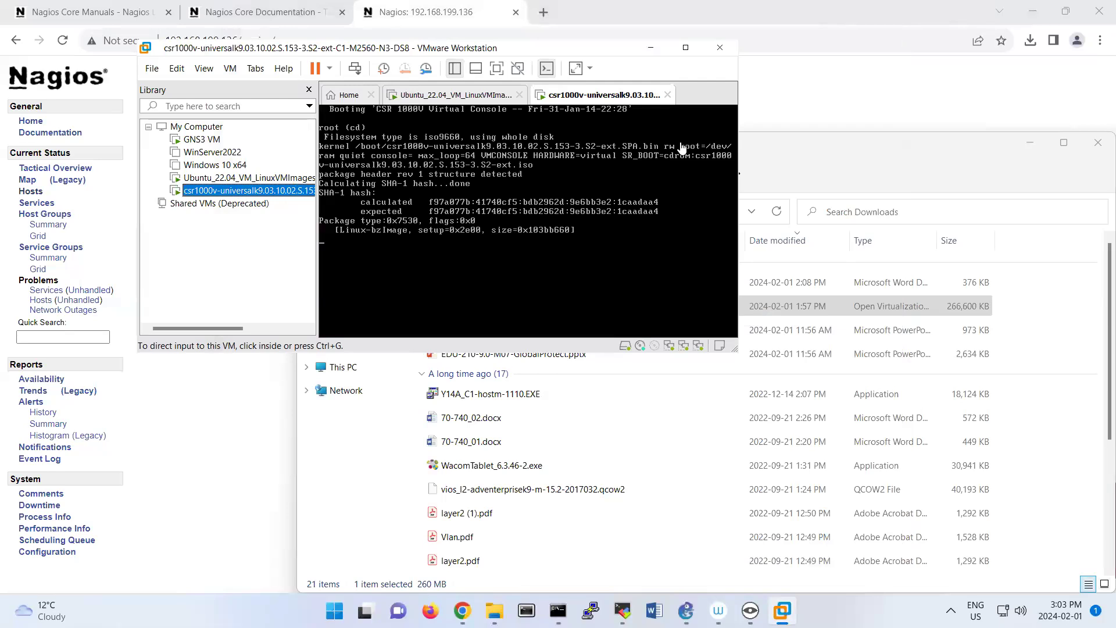
{"action": "left_click", "coordinate": [685, 47]}
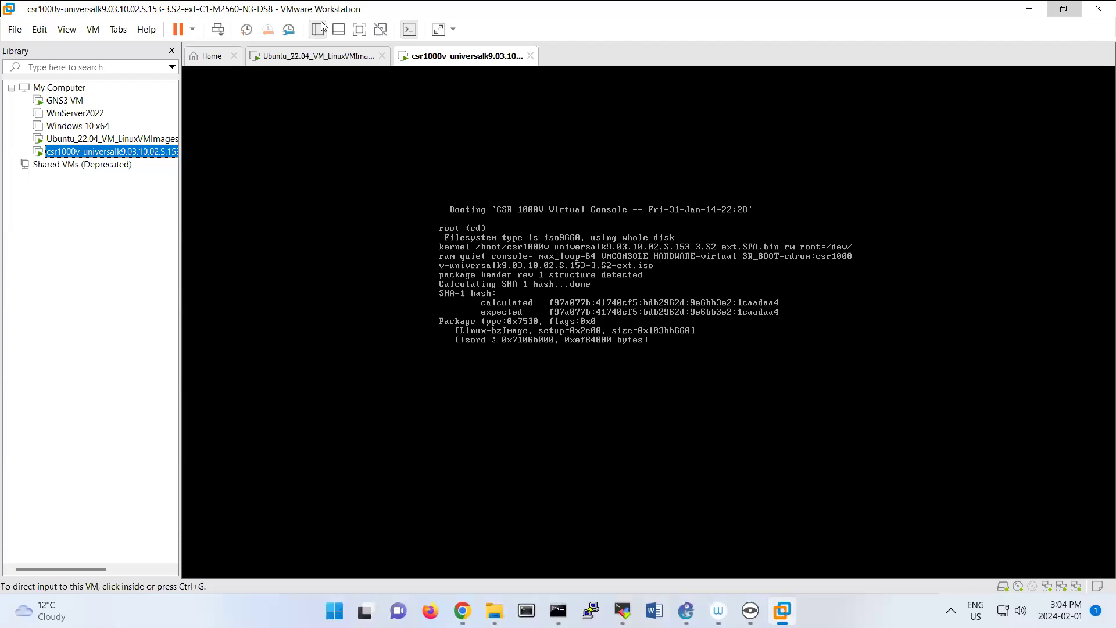
Review the network adapter settings of the Windows 10 x64 virtual machine and power it on.
{"action": "left_click", "coordinate": [78, 127]}
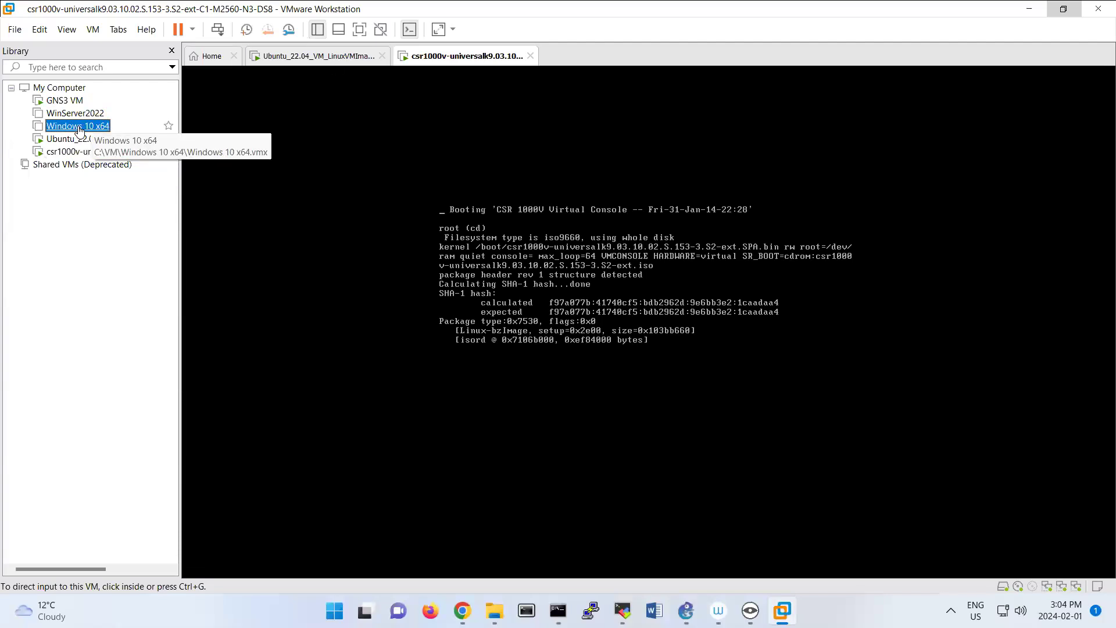
{"action": "right_click", "coordinate": [80, 128]}
{"action": "left_click", "coordinate": [182, 384]}
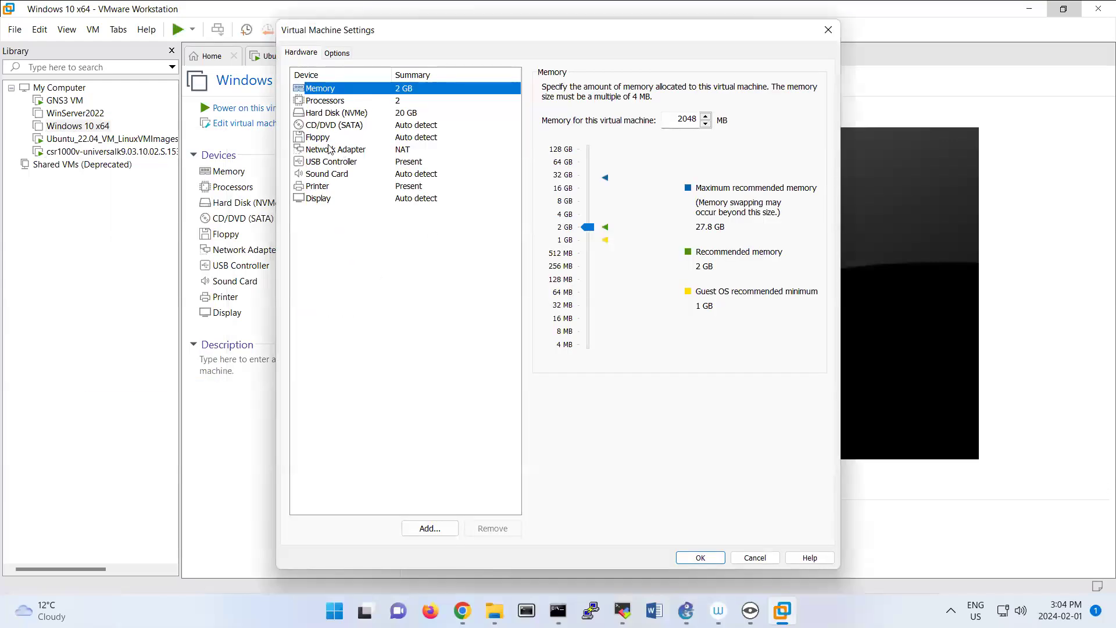
{"action": "left_click", "coordinate": [330, 149]}
{"action": "left_click", "coordinate": [704, 558]}
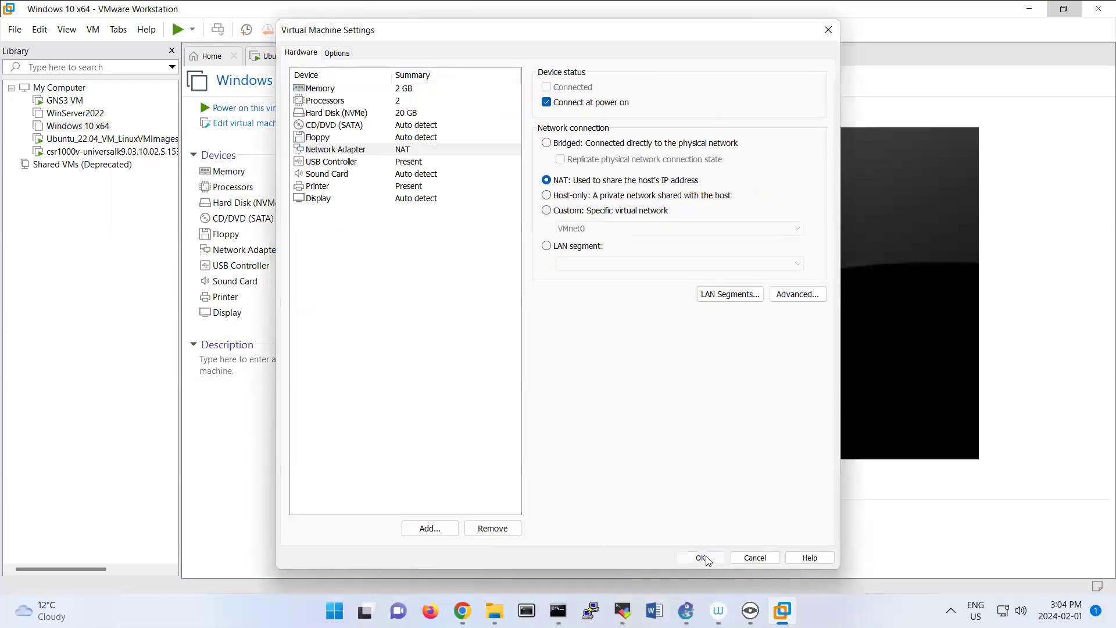
{"action": "left_click", "coordinate": [272, 108]}
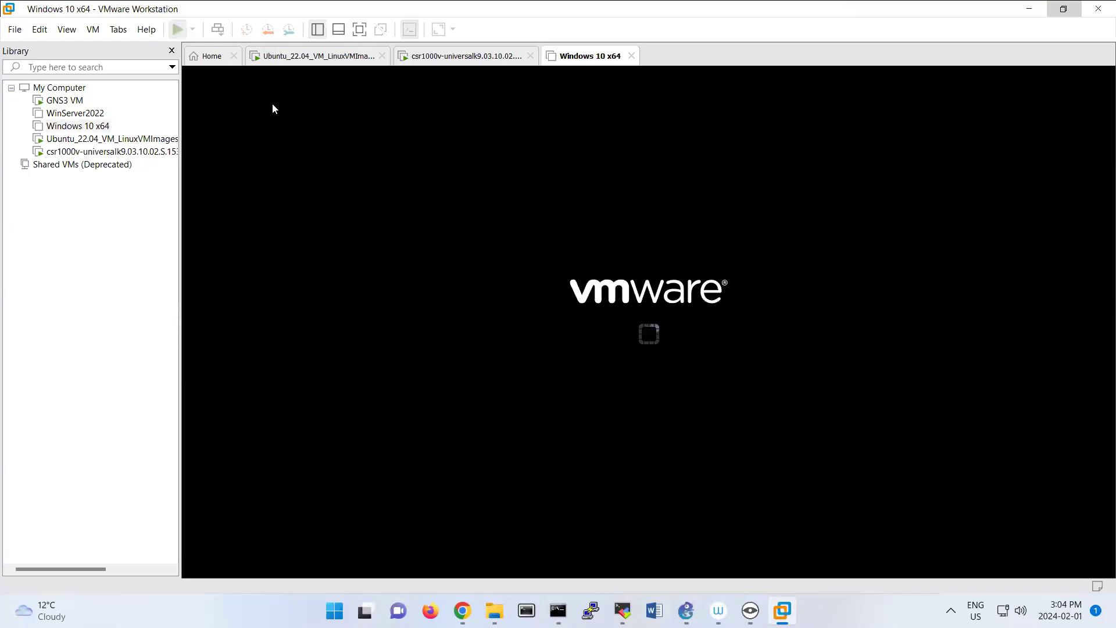
{"action": "left_click", "coordinate": [643, 334]}
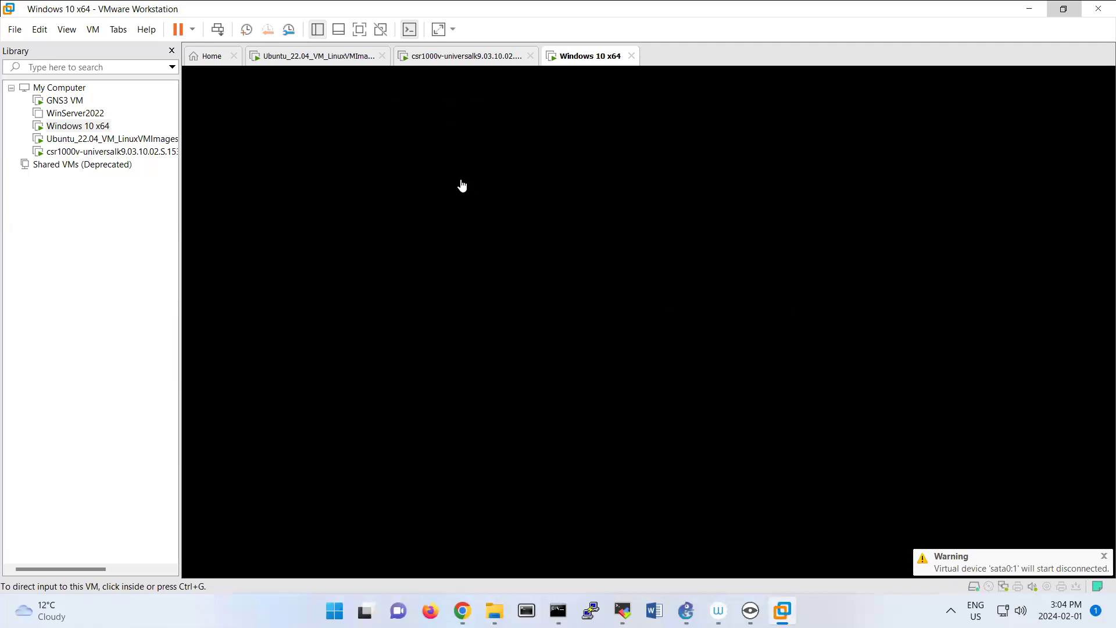
Check the boot progress of the csr1000v and Windows 10 x64 machines and switch to the Ubuntu server's Command Prompt session.
{"action": "left_click", "coordinate": [453, 56]}
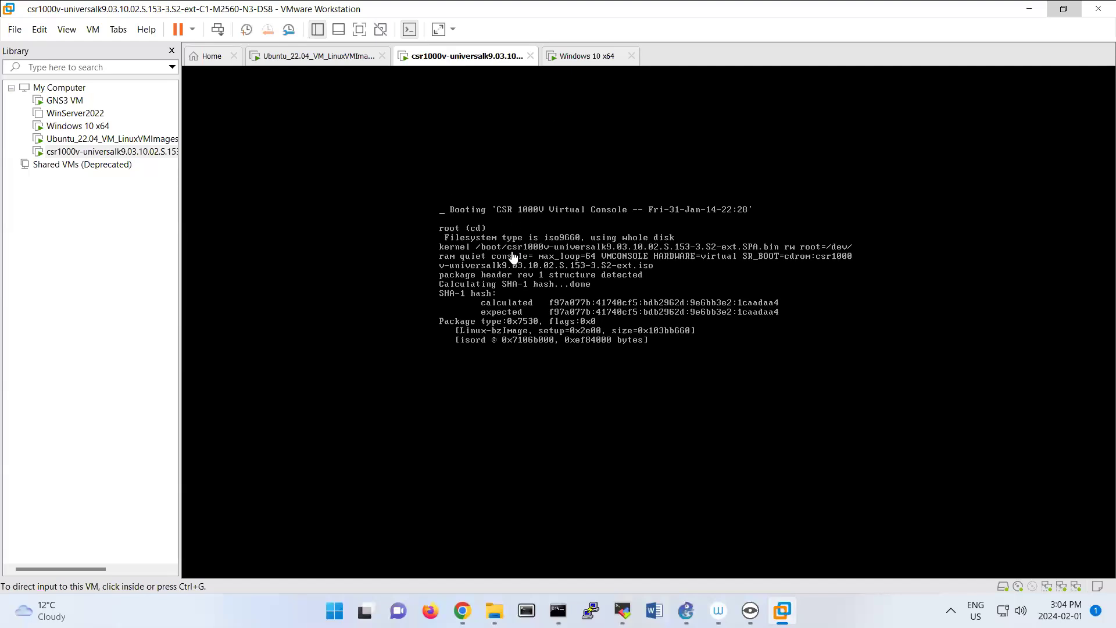
{"action": "left_click", "coordinate": [563, 58]}
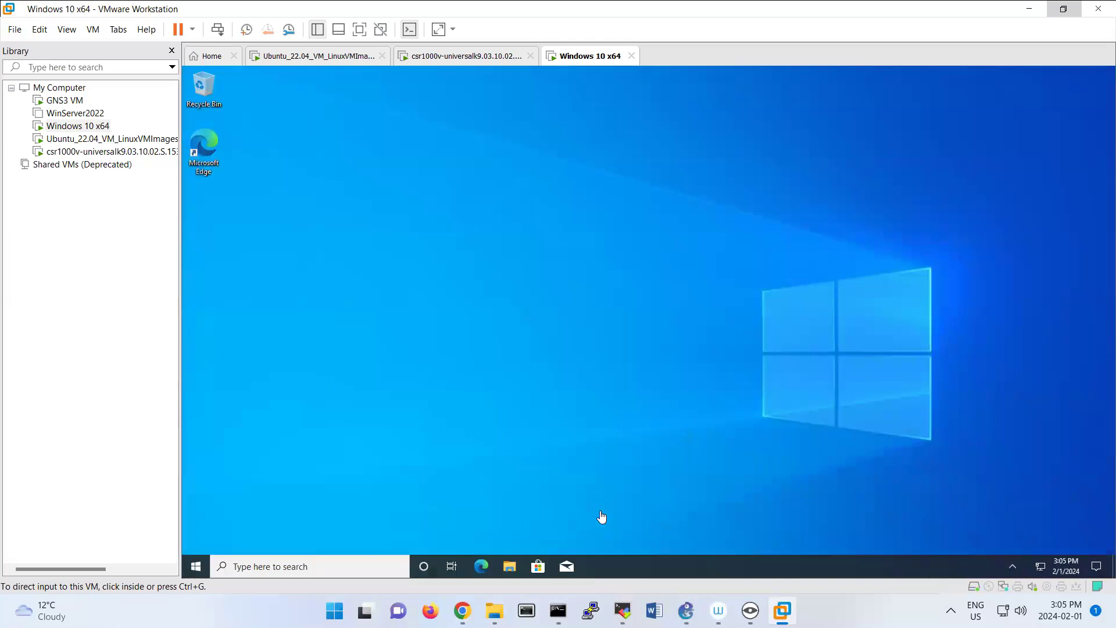
{"action": "left_click", "coordinate": [558, 611]}
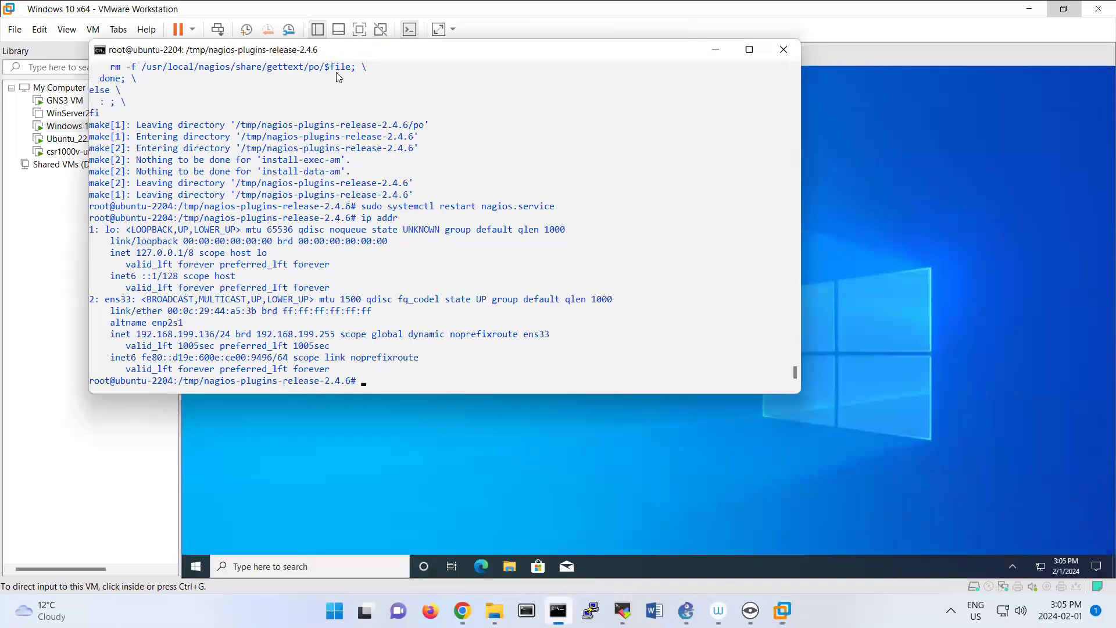
Change to the root directory of the Ubuntu server and list its contents.
{"action": "left_click_drag", "start_coordinate": [333, 51], "coordinate": [484, 76]}
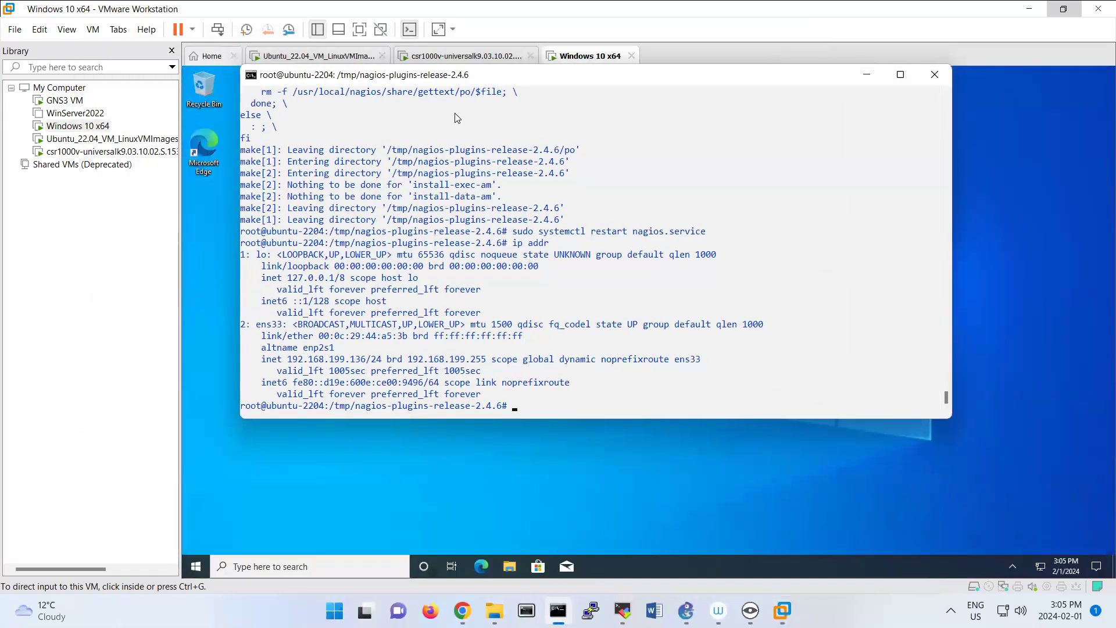
{"action": "type", "text": "cd /"}
{"action": "key", "text": "Return"}
{"action": "type", "text": "ls"}
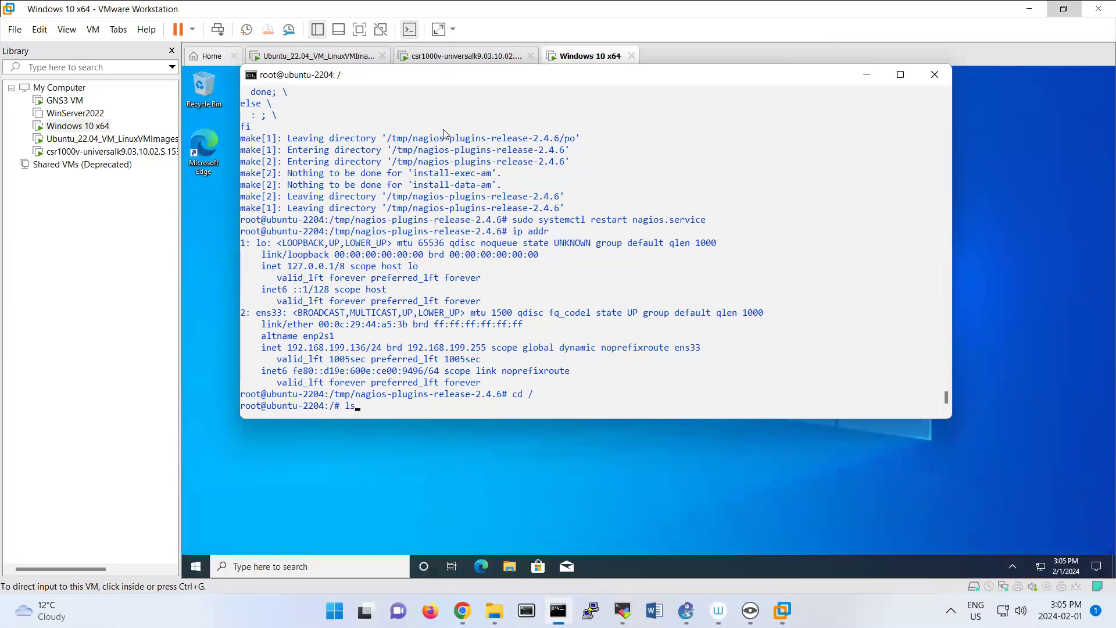
{"action": "key", "text": "Return"}
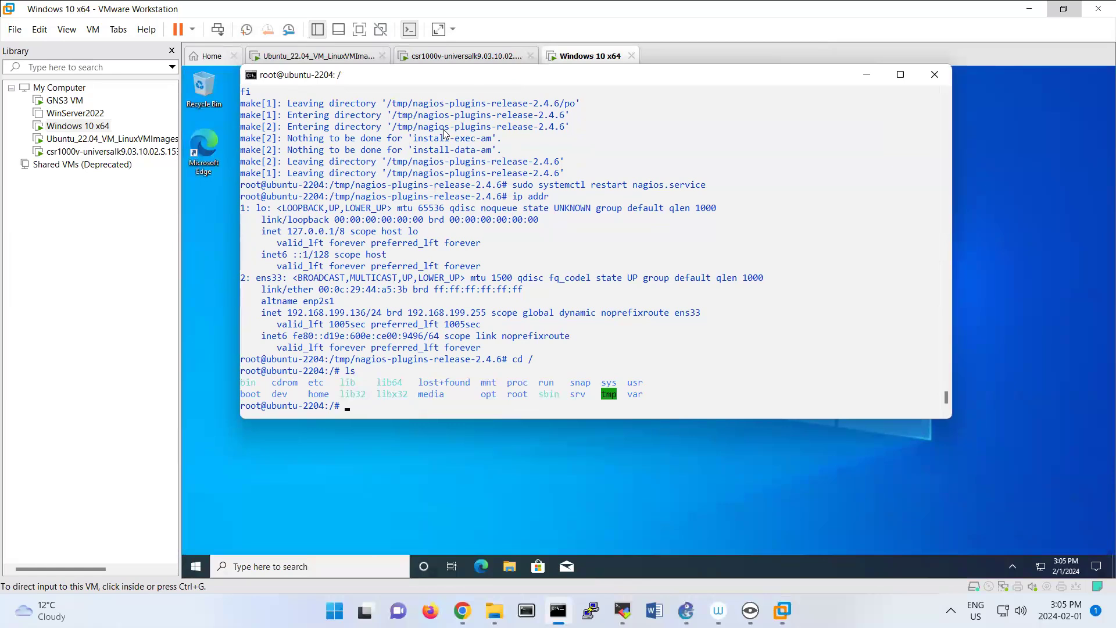
Change to the /usr/local/nagios/etc/ directory and list its files.
{"action": "type", "text": "cd /us"}
{"action": "key", "text": "Tab"}
{"action": "type", "text": "local/na"}
{"action": "key", "text": "Tab"}
{"action": "type", "text": "etc/"}
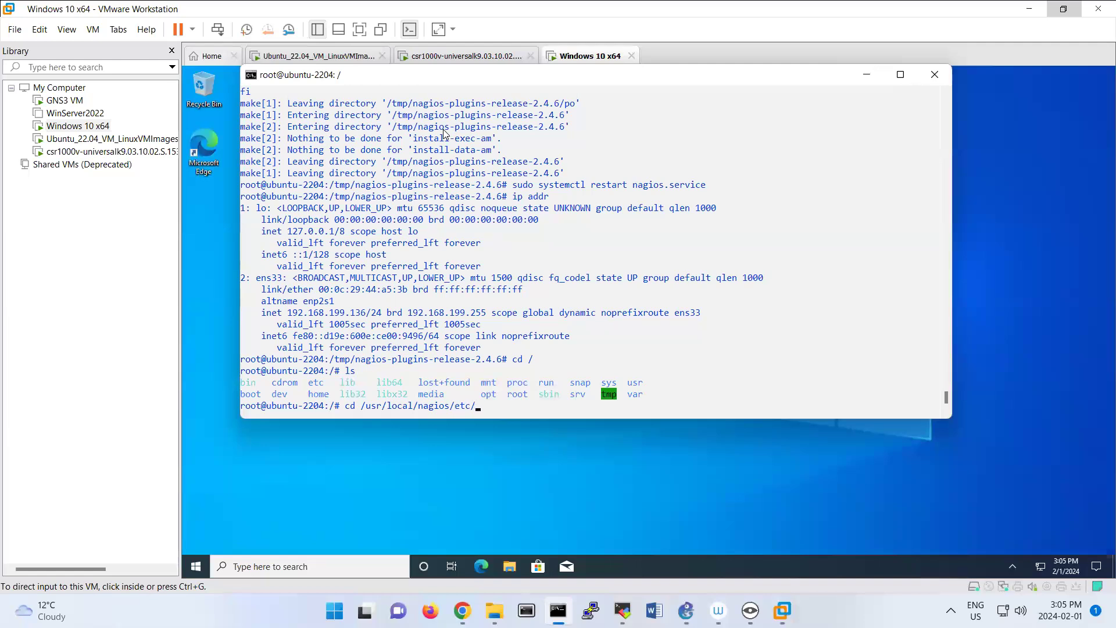
{"action": "key", "text": "Return"}
{"action": "type", "text": "ls"}
{"action": "key", "text": "Return"}
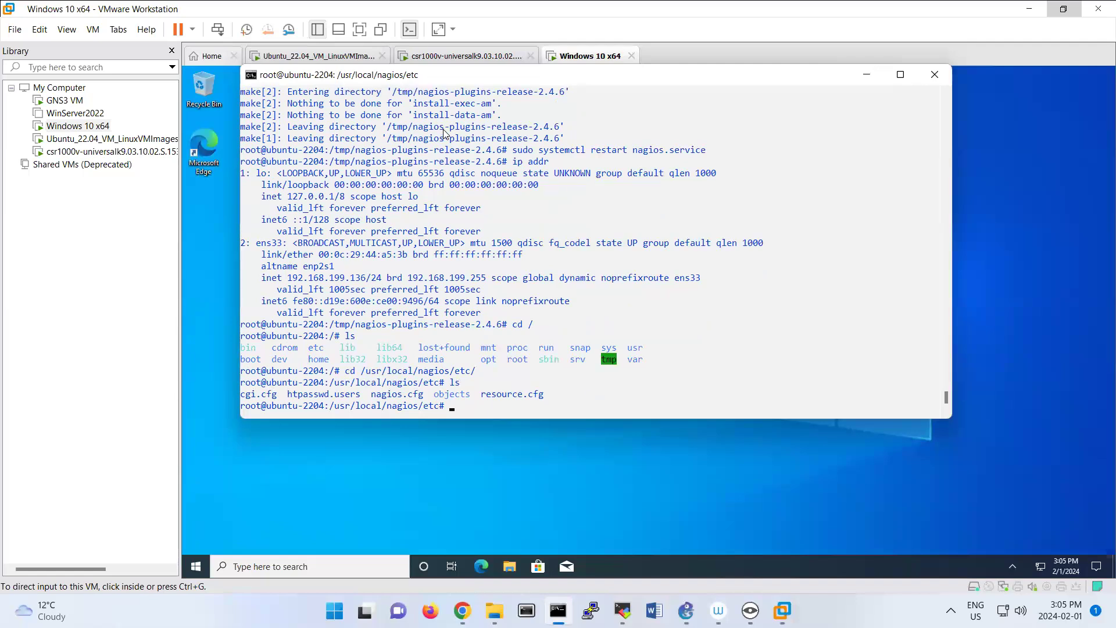
Open the nagios.cfg file in the nano editor.
{"action": "type", "text": "nano nagios."}
{"action": "key", "text": "BackSpace"}
{"action": "key", "text": "BackSpace"}
{"action": "type", "text": "os.cfg"}
{"action": "key", "text": "Return"}
Uncomment the cfg_file line for objects/switch.cfg under the router/switch definitions and save nagios.cfg.
{"action": "scroll", "coordinate": [443, 129], "scroll_direction": "down", "scroll_amount": 9}
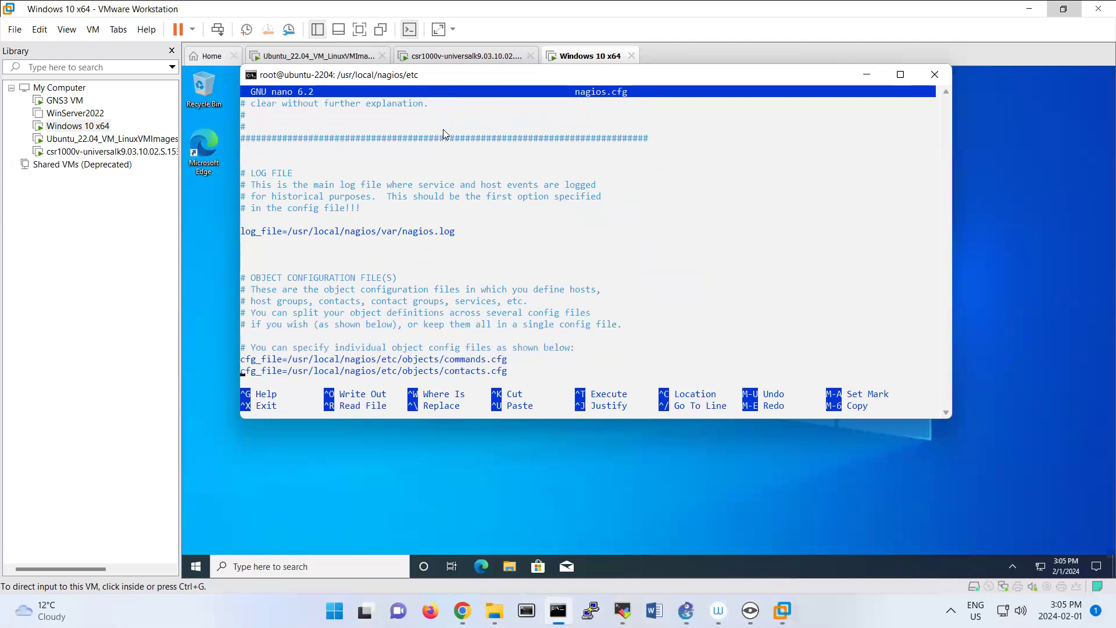
{"action": "scroll", "coordinate": [442, 129], "scroll_direction": "down", "scroll_amount": 5}
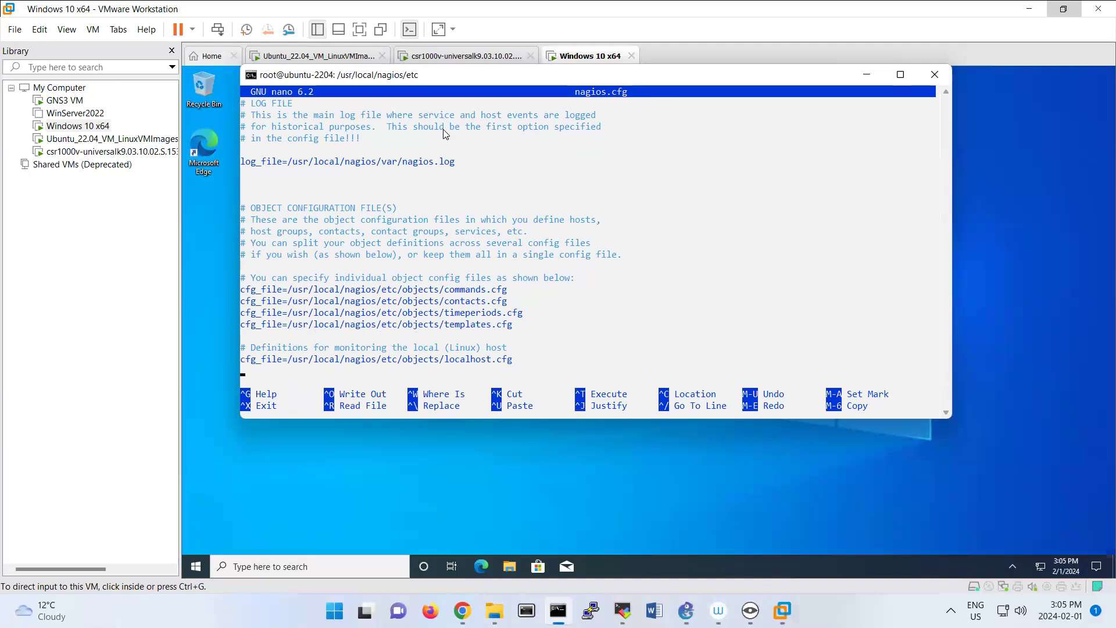
{"action": "scroll", "coordinate": [445, 134], "scroll_direction": "down", "scroll_amount": 6}
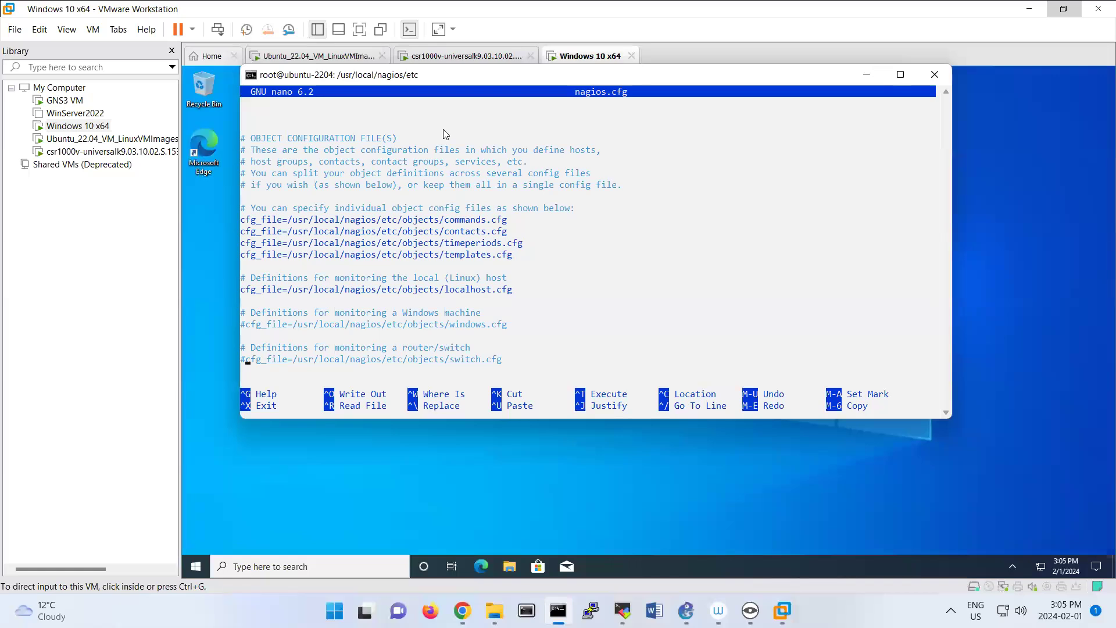
{"action": "key", "text": "BackSpace"}
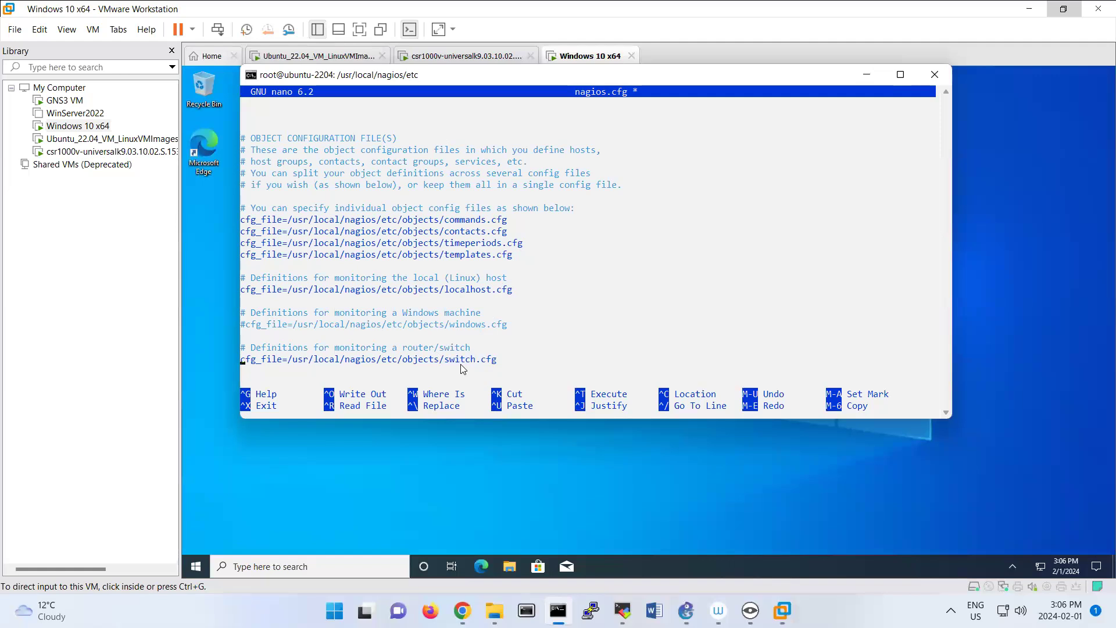
{"action": "key", "text": "ctrl+x"}
{"action": "key", "text": "y"}
{"action": "key", "text": "Return"}
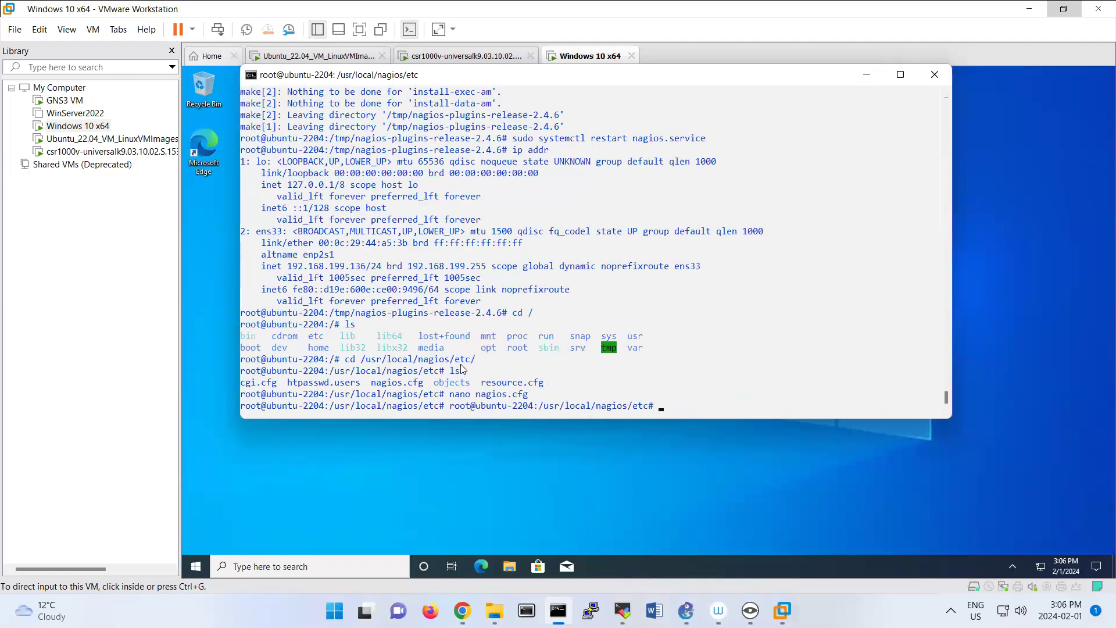
Change to the objects directory and list its configuration files.
{"action": "type", "text": "cd ob"}
{"action": "key", "text": "Tab"}
{"action": "key", "text": "Return"}
{"action": "type", "text": "ls"}
{"action": "key", "text": "Return"}
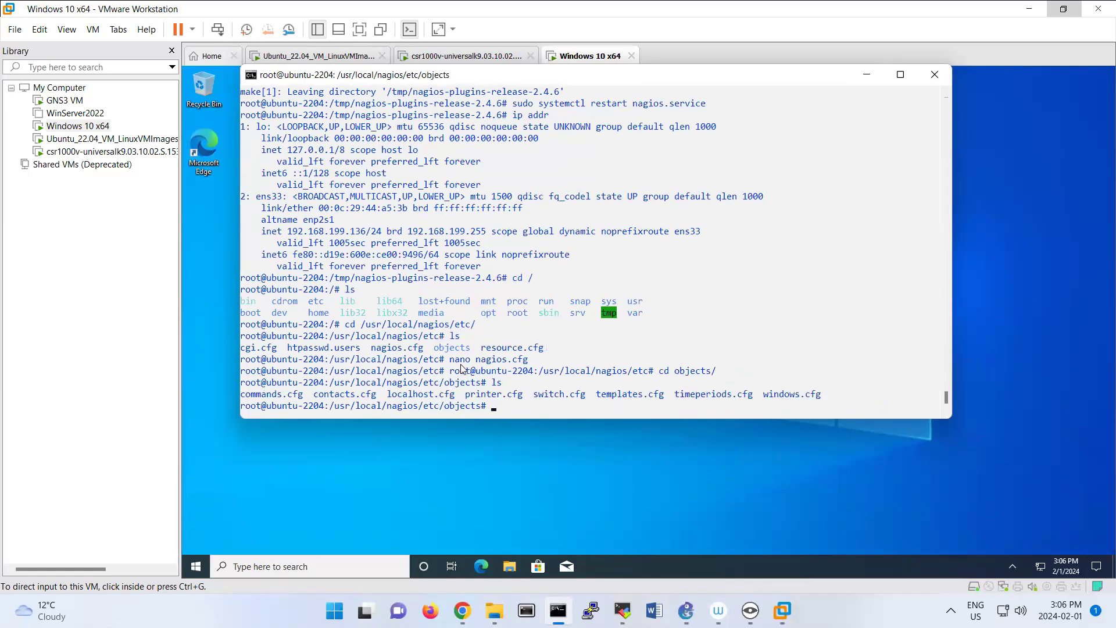
Open switch.cfg in nano and place the cursor at the end of the host definition's host_name value.
{"action": "type", "text": "nano sw"}
{"action": "key", "text": "Tab"}
{"action": "key", "text": "Return"}
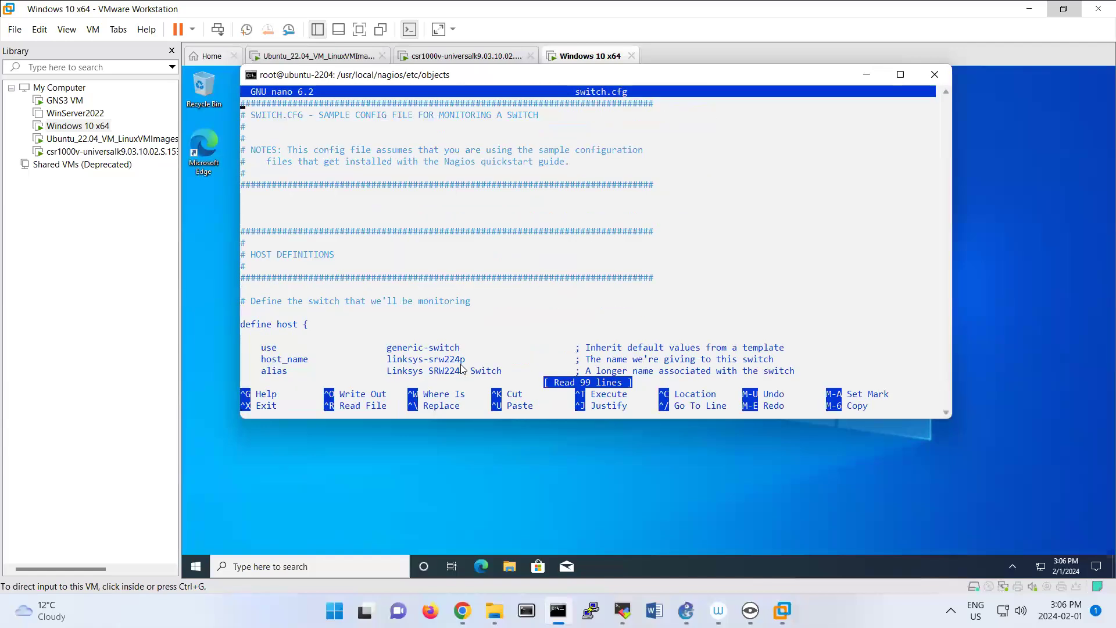
{"action": "key", "text": "Down"}
{"action": "key", "text": "Down"}
{"action": "key", "text": "Down"}
{"action": "key", "text": "Down"}
{"action": "key", "text": "Down"}
{"action": "key", "text": "Down"}
{"action": "key", "text": "Down"}
{"action": "key", "text": "Down"}
{"action": "key", "text": "Down"}
{"action": "key", "text": "Down"}
{"action": "key", "text": "Down"}
{"action": "key", "text": "Down"}
{"action": "key", "text": "Down"}
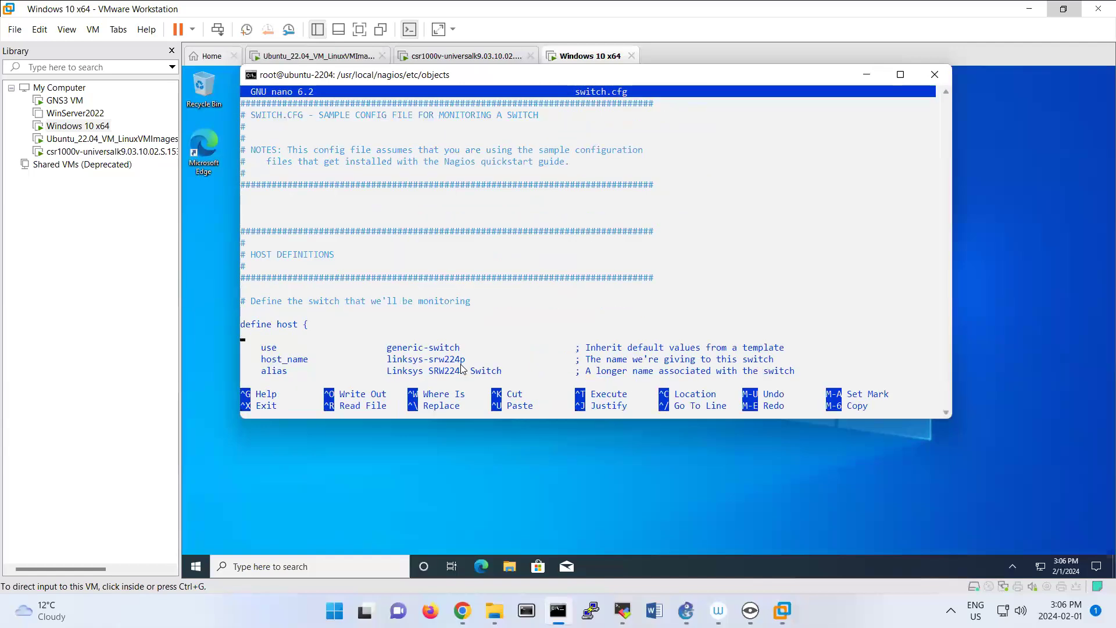
{"action": "key", "text": "Right"}
{"action": "key", "text": "Right"}
{"action": "key", "text": "Right"}
{"action": "key", "text": "Right"}
{"action": "key", "text": "Right"}
{"action": "key", "text": "Right"}
{"action": "key", "text": "Right"}
{"action": "key", "text": "Right"}
{"action": "key", "text": "Right"}
{"action": "key", "text": "Right"}
{"action": "key", "text": "Right"}
{"action": "key", "text": "Right"}
{"action": "key", "text": "Right"}
{"action": "key", "text": "Right"}
{"action": "key", "text": "Right"}
{"action": "key", "text": "Right"}
{"action": "key", "text": "Right"}
{"action": "key", "text": "Right"}
{"action": "key", "text": "Right"}
{"action": "key", "text": "Right"}
{"action": "key", "text": "Right"}
{"action": "key", "text": "Right"}
{"action": "key", "text": "Right"}
{"action": "key", "text": "Right"}
{"action": "key", "text": "Right"}
{"action": "key", "text": "Right"}
{"action": "key", "text": "Right"}
{"action": "key", "text": "Right"}
{"action": "key", "text": "Right"}
{"action": "key", "text": "Right"}
{"action": "key", "text": "Right"}
Boot the csr1000v machine with the CSR1000v - packages.conf entry and release its console.
{"action": "left_click", "coordinate": [468, 56]}
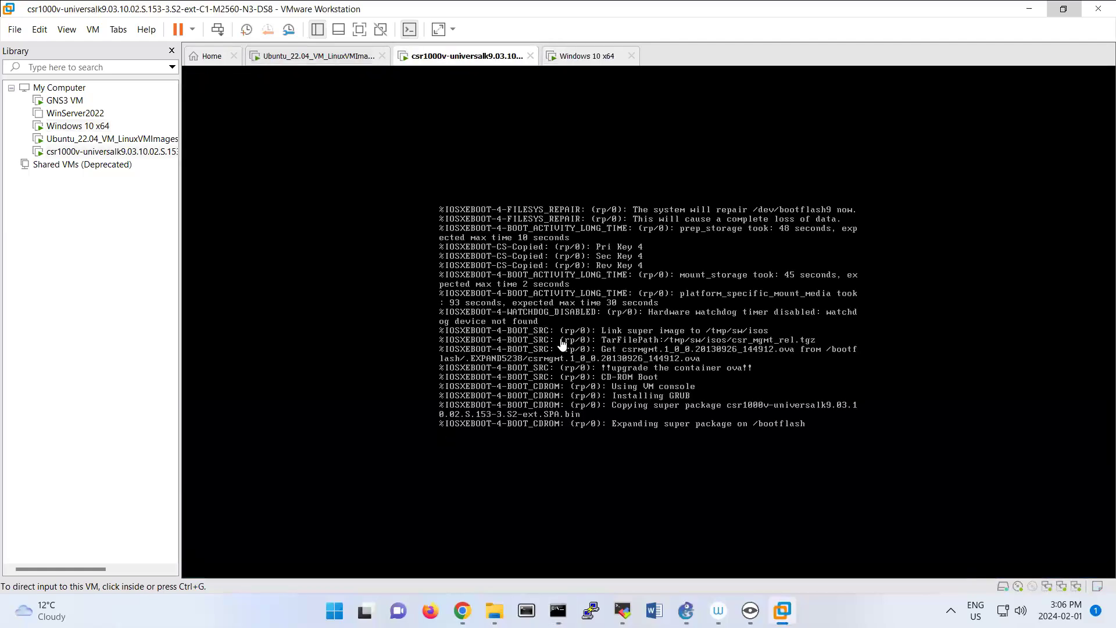
{"action": "left_click", "coordinate": [561, 344]}
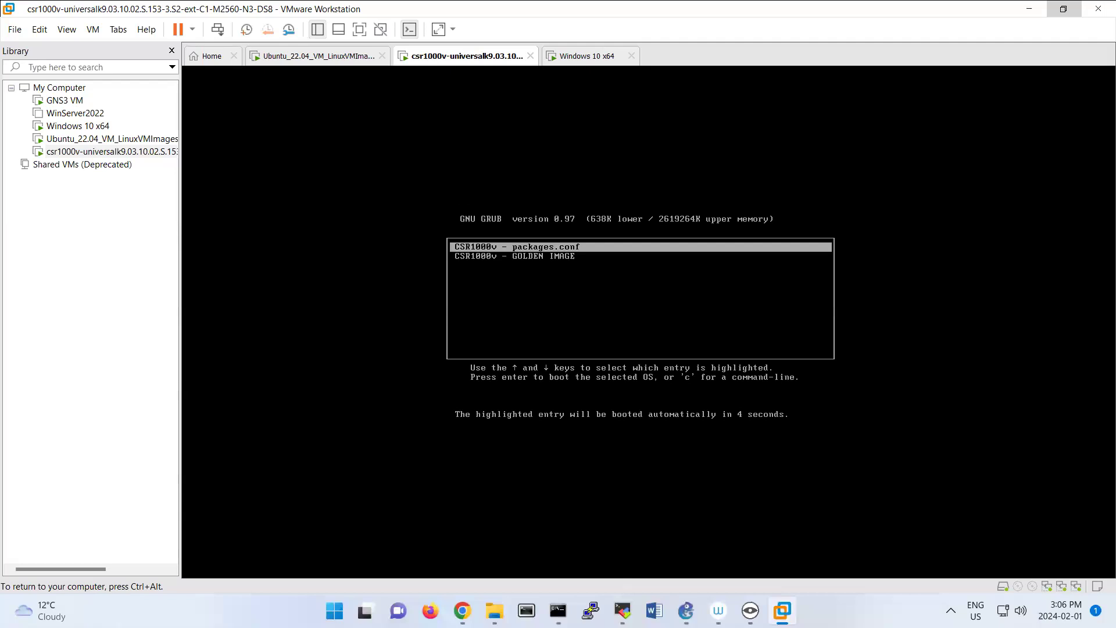
{"action": "key", "text": "Return"}
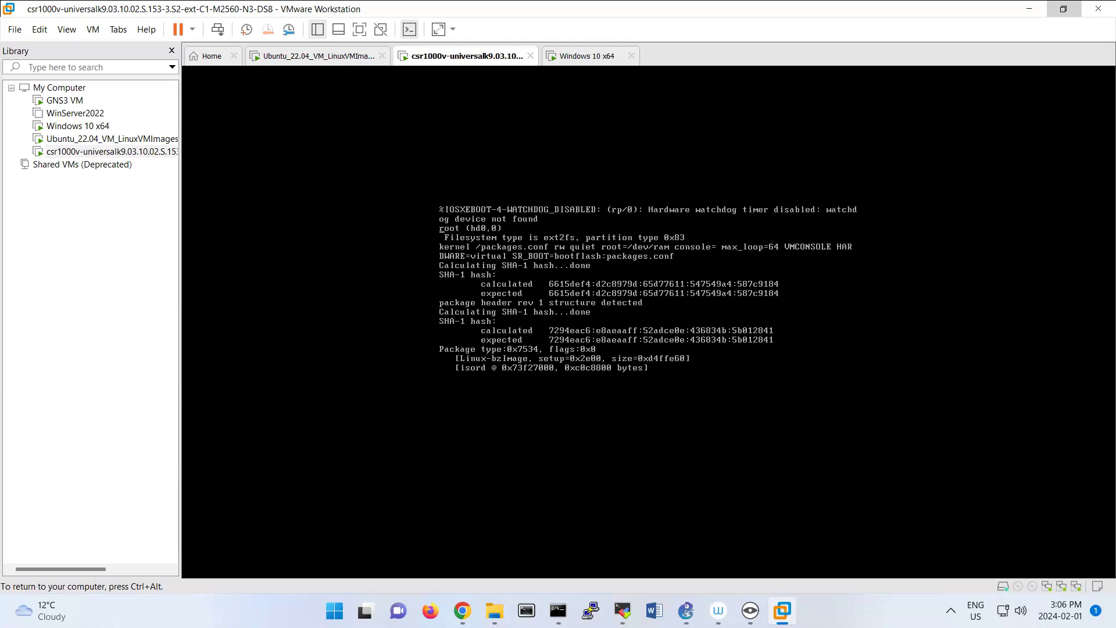
{"action": "key", "text": "ctrl+alt"}
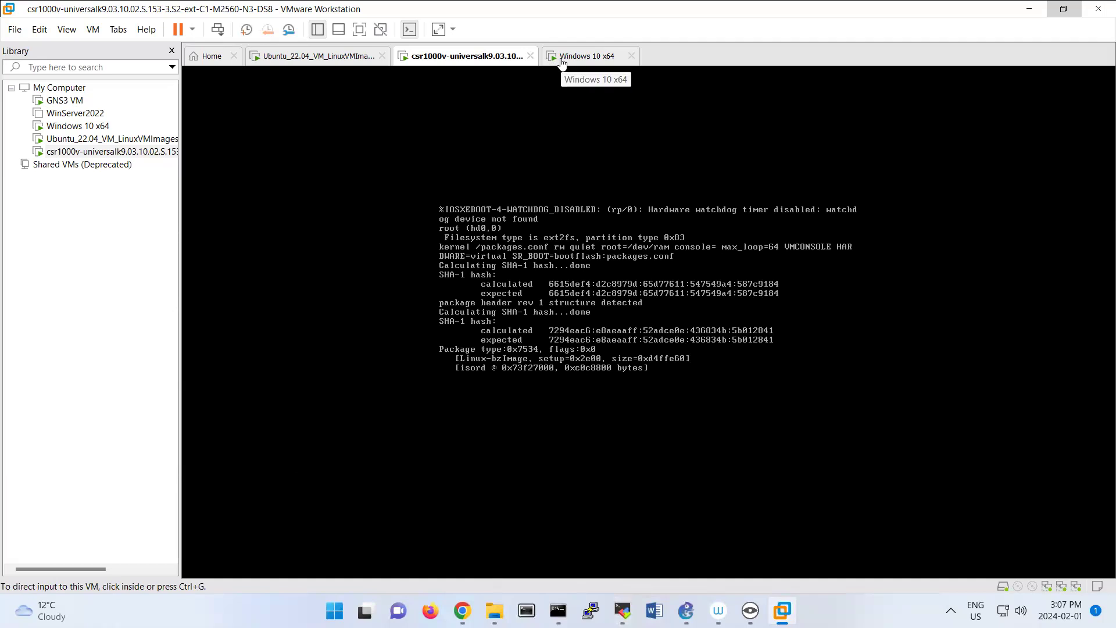
Return to the switch.cfg session in Command Prompt and set the host definition's host_name to R1.
{"action": "left_click", "coordinate": [558, 608]}
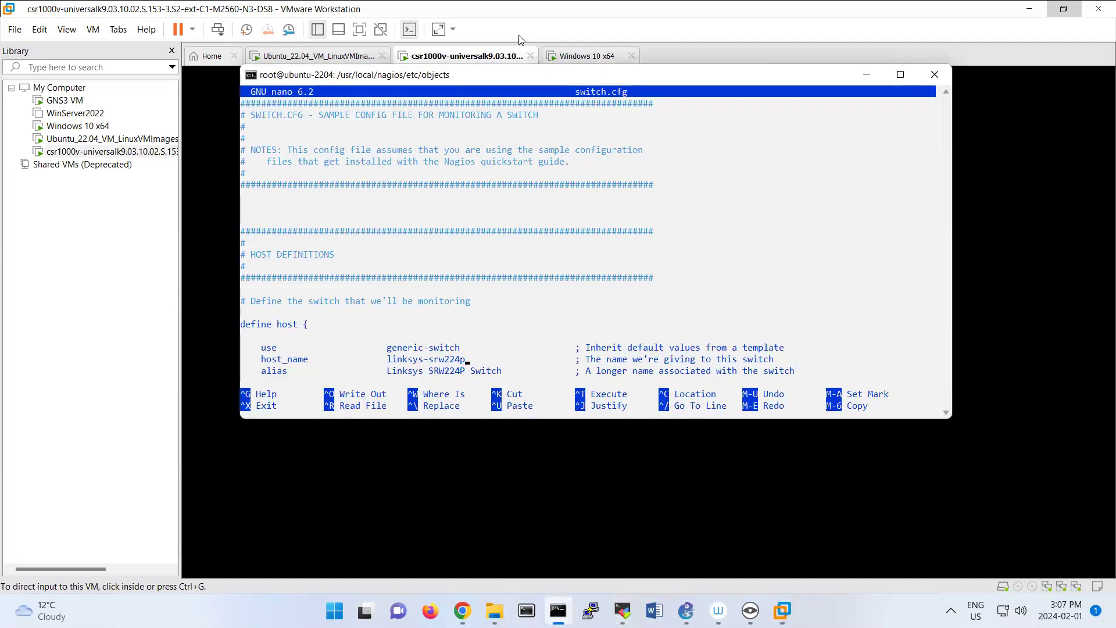
{"action": "left_click_drag", "start_coordinate": [498, 75], "coordinate": [576, 127]}
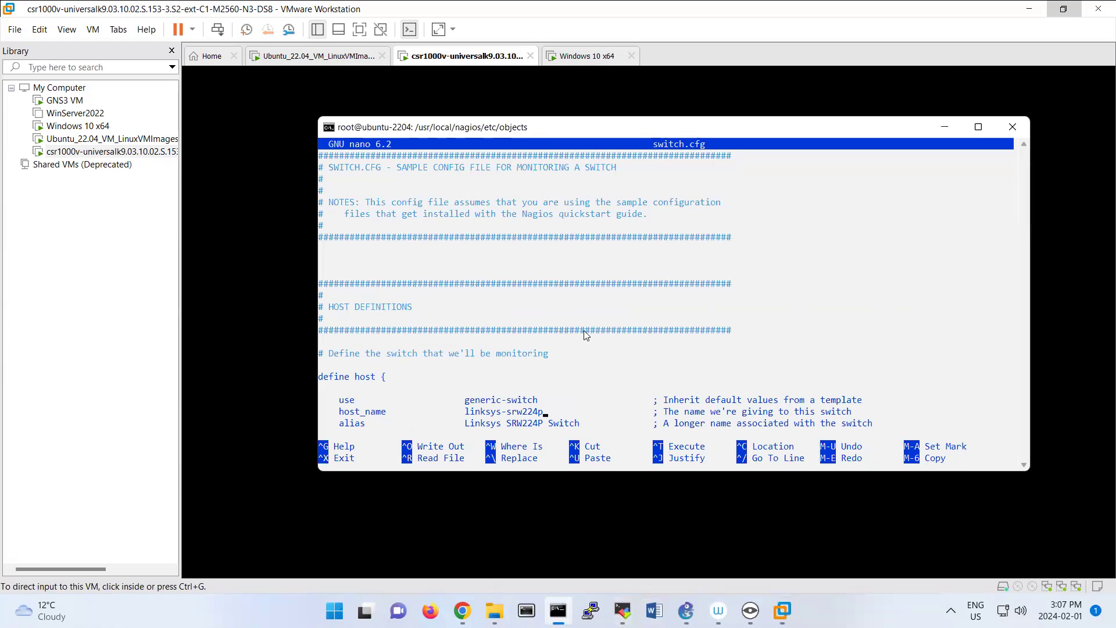
{"action": "key", "text": "Down"}
{"action": "key", "text": "Down"}
{"action": "key", "text": "Down"}
{"action": "key", "text": "Up"}
{"action": "key", "text": "Up"}
{"action": "key", "text": "Up"}
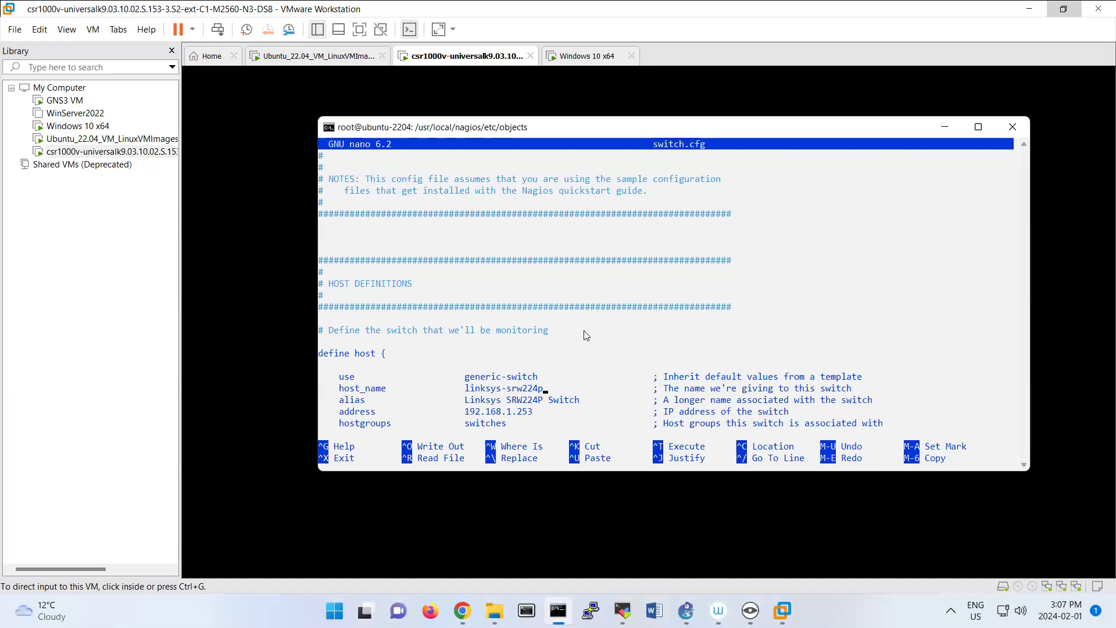
{"action": "key", "text": "BackSpace"}
{"action": "key", "text": "BackSpace"}
{"action": "key", "text": "BackSpace"}
{"action": "key", "text": "BackSpace"}
{"action": "key", "text": "BackSpace"}
{"action": "key", "text": "BackSpace"}
{"action": "key", "text": "BackSpace"}
{"action": "key", "text": "BackSpace"}
{"action": "key", "text": "BackSpace"}
{"action": "key", "text": "BackSpace"}
{"action": "key", "text": "BackSpace"}
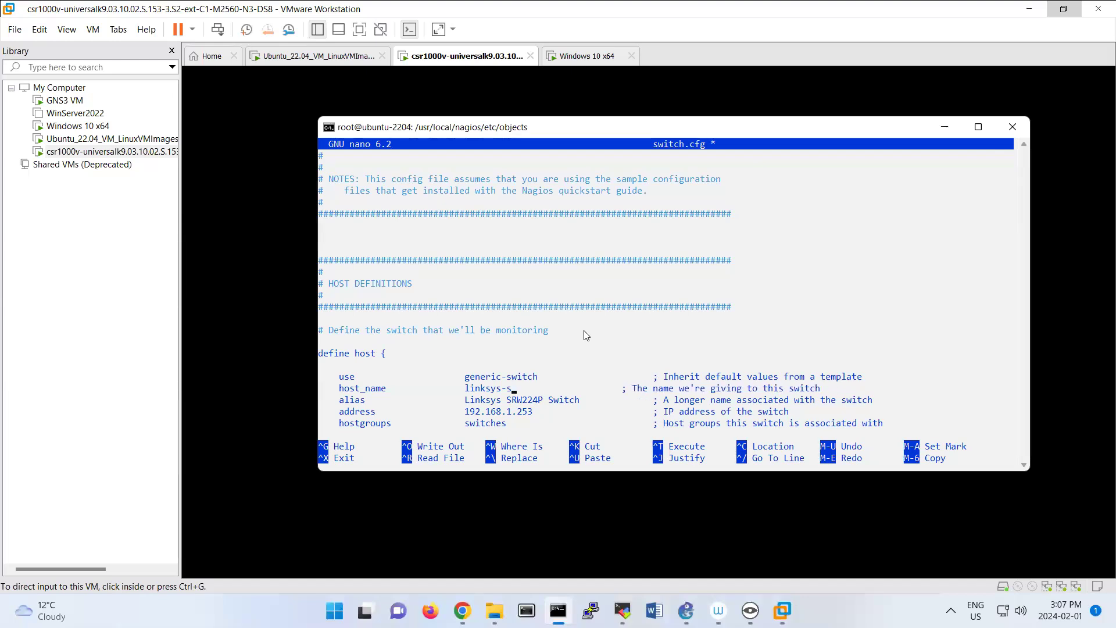
{"action": "key", "text": "BackSpace"}
{"action": "key", "text": "BackSpace"}
{"action": "key", "text": "BackSpace"}
{"action": "key", "text": "BackSpace"}
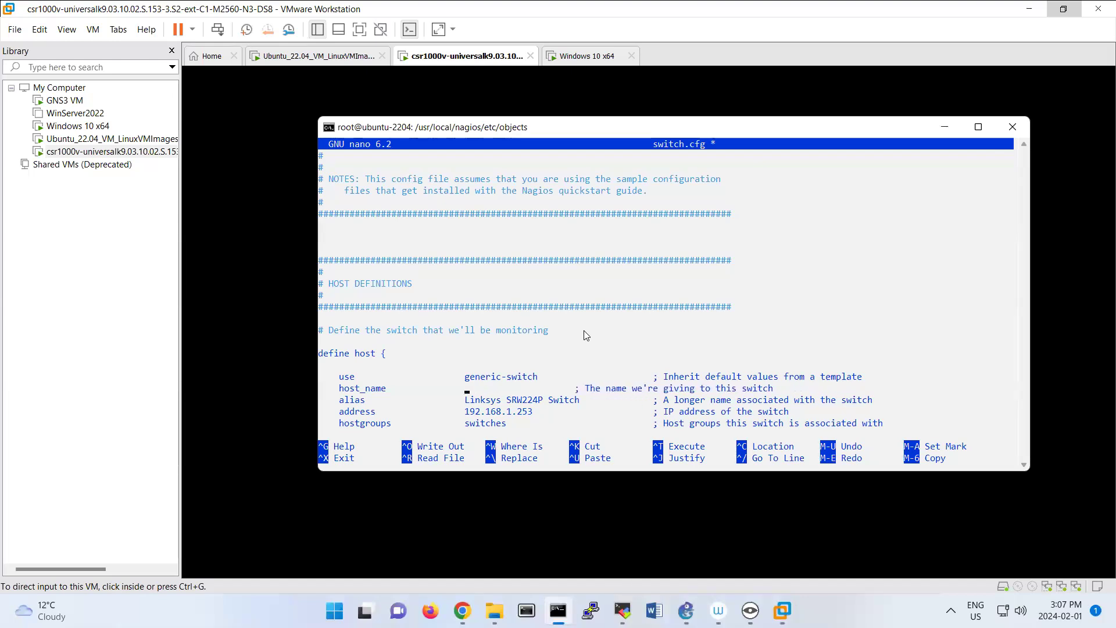
{"action": "type", "text": "R1"}
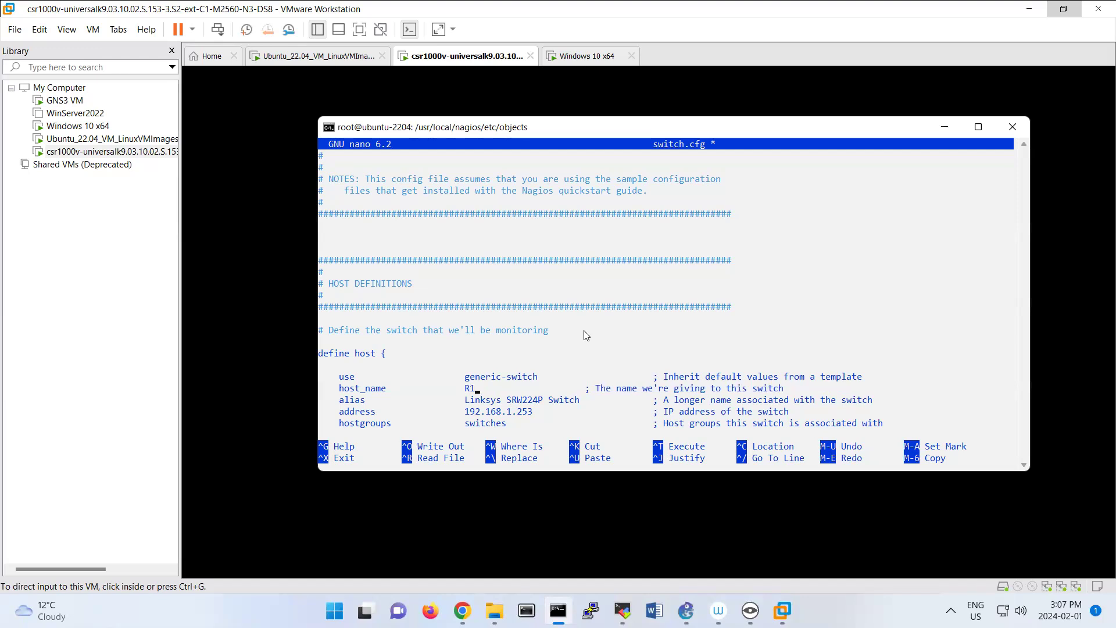
Set the alias in the host definition to Router1.
{"action": "key", "text": "Right"}
{"action": "key", "text": "Right"}
{"action": "key", "text": "Right"}
{"action": "key", "text": "Right"}
{"action": "key", "text": "Right"}
{"action": "key", "text": "Right"}
{"action": "key", "text": "Right"}
{"action": "key", "text": "Right"}
{"action": "key", "text": "BackSpace"}
{"action": "key", "text": "BackSpace"}
{"action": "key", "text": "BackSpace"}
{"action": "key", "text": "BackSpace"}
{"action": "key", "text": "BackSpace"}
{"action": "key", "text": "BackSpace"}
{"action": "key", "text": "BackSpace"}
{"action": "key", "text": "BackSpace"}
{"action": "key", "text": "BackSpace"}
{"action": "key", "text": "BackSpace"}
{"action": "key", "text": "BackSpace"}
{"action": "key", "text": "BackSpace"}
{"action": "key", "text": "BackSpace"}
{"action": "key", "text": "BackSpace"}
{"action": "key", "text": "BackSpace"}
{"action": "key", "text": "BackSpace"}
{"action": "key", "text": "BackSpace"}
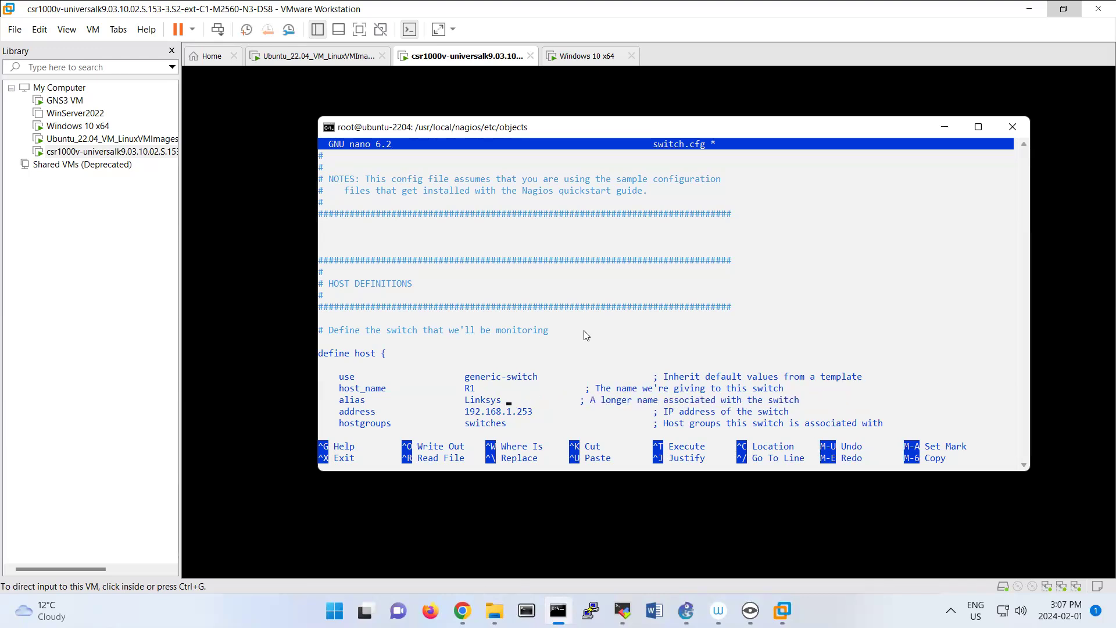
{"action": "key", "text": "BackSpace"}
{"action": "key", "text": "BackSpace"}
{"action": "key", "text": "BackSpace"}
{"action": "key", "text": "BackSpace"}
{"action": "key", "text": "BackSpace"}
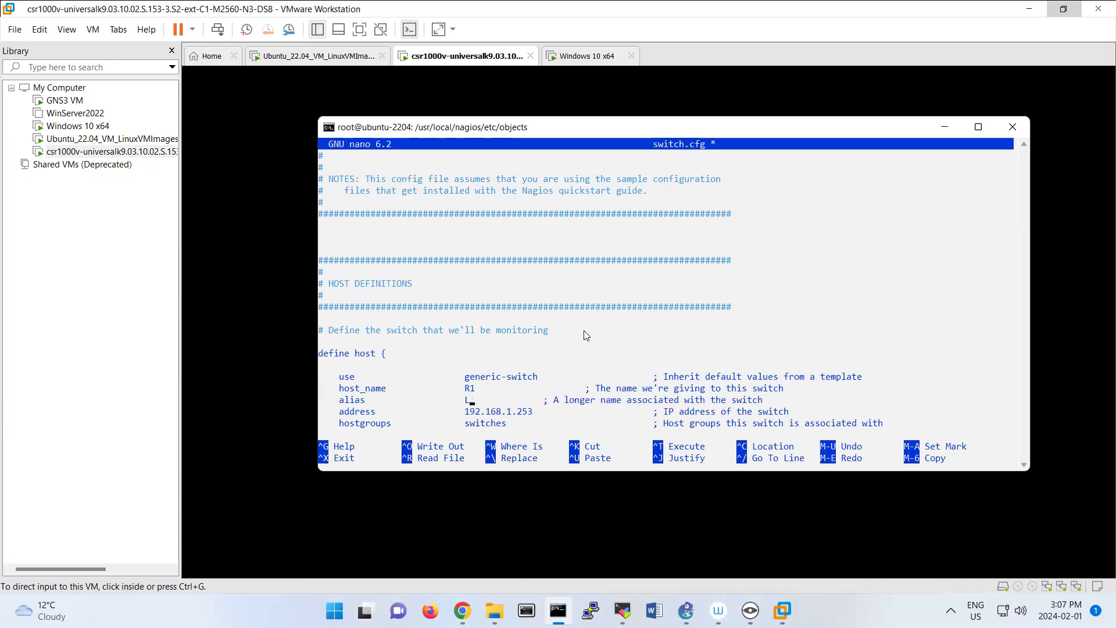
{"action": "type", "text": "Router1"}
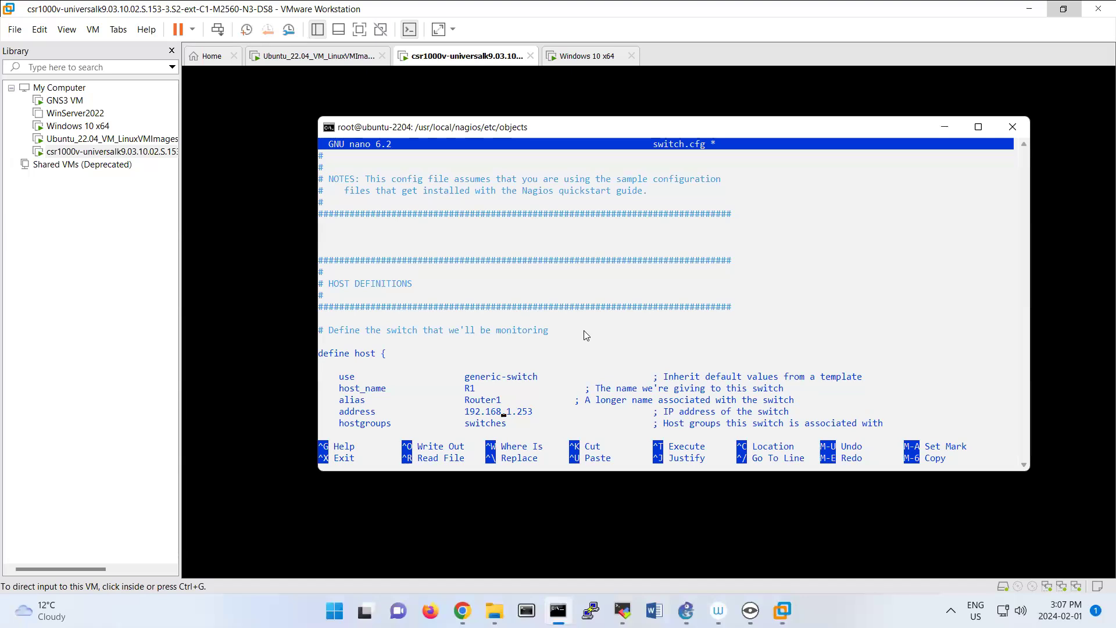
Review the address and hostgroups lines of the host definition and the host group definition in switch.cfg.
{"action": "key", "text": "Right"}
{"action": "key", "text": "Right"}
{"action": "key", "text": "Right"}
{"action": "key", "text": "Right"}
{"action": "key", "text": "Right"}
{"action": "key", "text": "Right"}
{"action": "key", "text": "Left"}
{"action": "key", "text": "Left"}
{"action": "key", "text": "Left"}
{"action": "key", "text": "Down"}
{"action": "key", "text": "Down"}
{"action": "key", "text": "Down"}
{"action": "key", "text": "Down"}
{"action": "key", "text": "Down"}
{"action": "key", "text": "Down"}
{"action": "key", "text": "Down"}
{"action": "key", "text": "Down"}
{"action": "key", "text": "Down"}
{"action": "key", "text": "Down"}
{"action": "key", "text": "Down"}
{"action": "key", "text": "Down"}
{"action": "key", "text": "Down"}
{"action": "key", "text": "Down"}
{"action": "key", "text": "Down"}
{"action": "key", "text": "Down"}
{"action": "key", "text": "Down"}
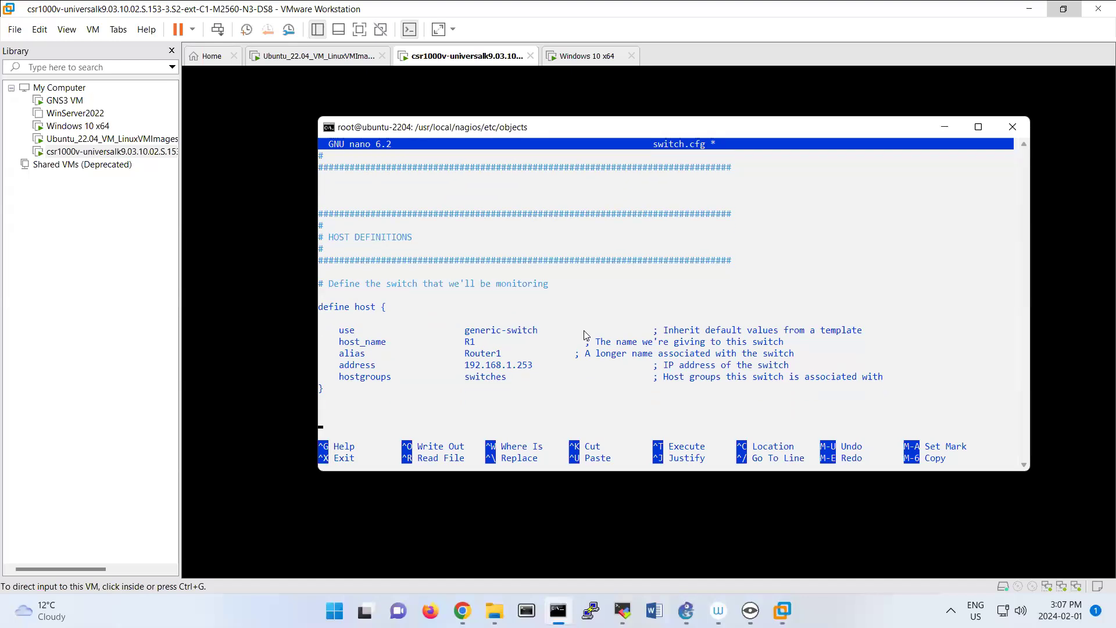
{"action": "key", "text": "Down"}
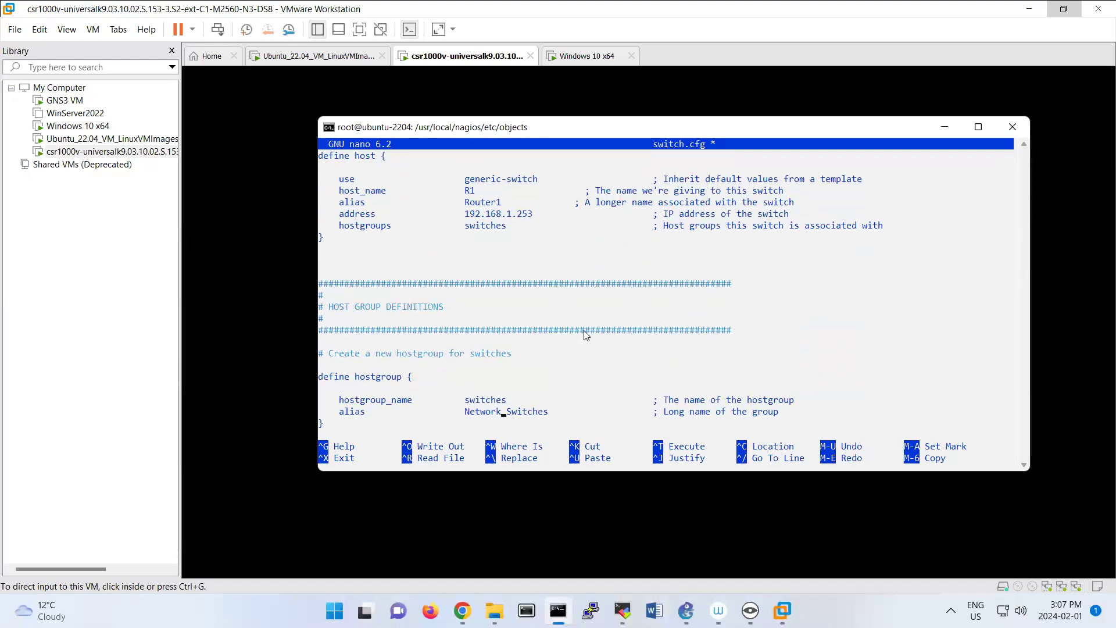
{"action": "key", "text": "Down"}
{"action": "key", "text": "Down"}
{"action": "key", "text": "Down"}
{"action": "key", "text": "Down"}
{"action": "key", "text": "Down"}
{"action": "key", "text": "Down"}
{"action": "key", "text": "Down"}
{"action": "key", "text": "Down"}
{"action": "key", "text": "Down"}
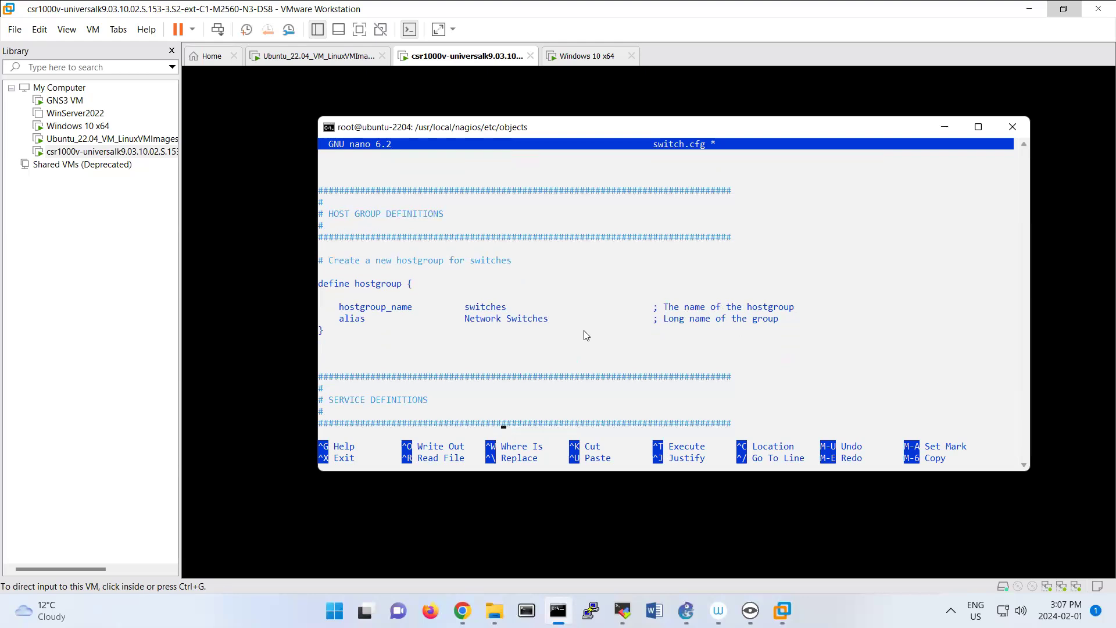
Set the host_name of the PING service definition to R1.
{"action": "key", "text": "Down"}
{"action": "key", "text": "Down"}
{"action": "key", "text": "Down"}
{"action": "key", "text": "Down"}
{"action": "key", "text": "Down"}
{"action": "key", "text": "Down"}
{"action": "key", "text": "Down"}
{"action": "key", "text": "Down"}
{"action": "key", "text": "Down"}
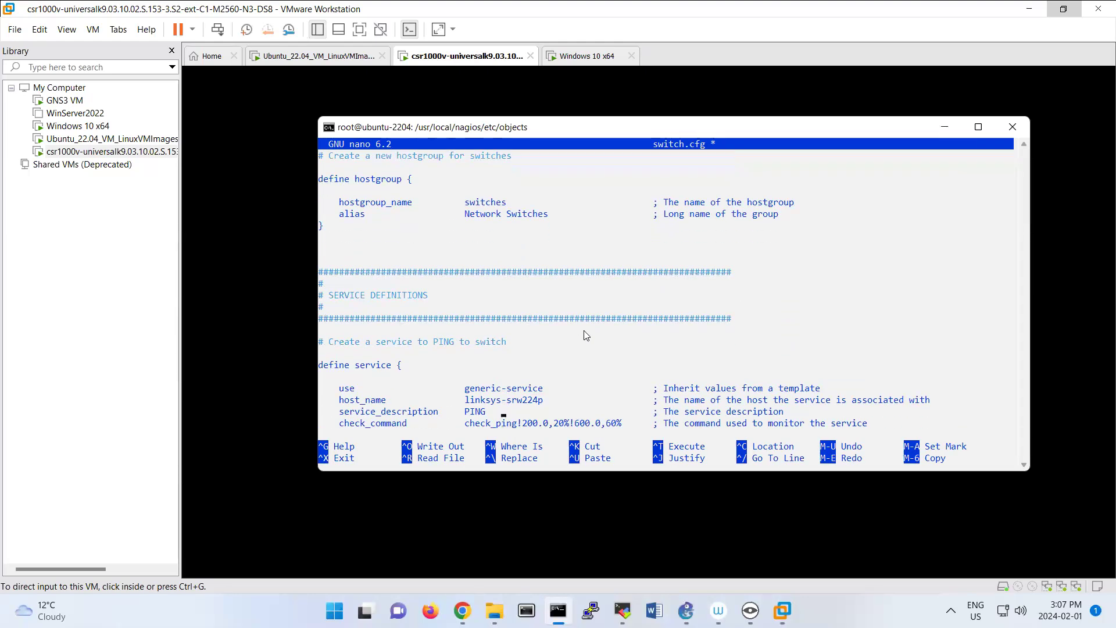
{"action": "key", "text": "Up"}
{"action": "key", "text": "Right"}
{"action": "key", "text": "Right"}
{"action": "key", "text": "Right"}
{"action": "key", "text": "Right"}
{"action": "key", "text": "Right"}
{"action": "key", "text": "Right"}
{"action": "key", "text": "Right"}
{"action": "key", "text": "BackSpace"}
{"action": "key", "text": "BackSpace"}
{"action": "key", "text": "BackSpace"}
{"action": "key", "text": "BackSpace"}
{"action": "key", "text": "BackSpace"}
{"action": "key", "text": "BackSpace"}
{"action": "key", "text": "BackSpace"}
{"action": "key", "text": "BackSpace"}
{"action": "key", "text": "BackSpace"}
{"action": "key", "text": "BackSpace"}
{"action": "key", "text": "BackSpace"}
{"action": "key", "text": "BackSpace"}
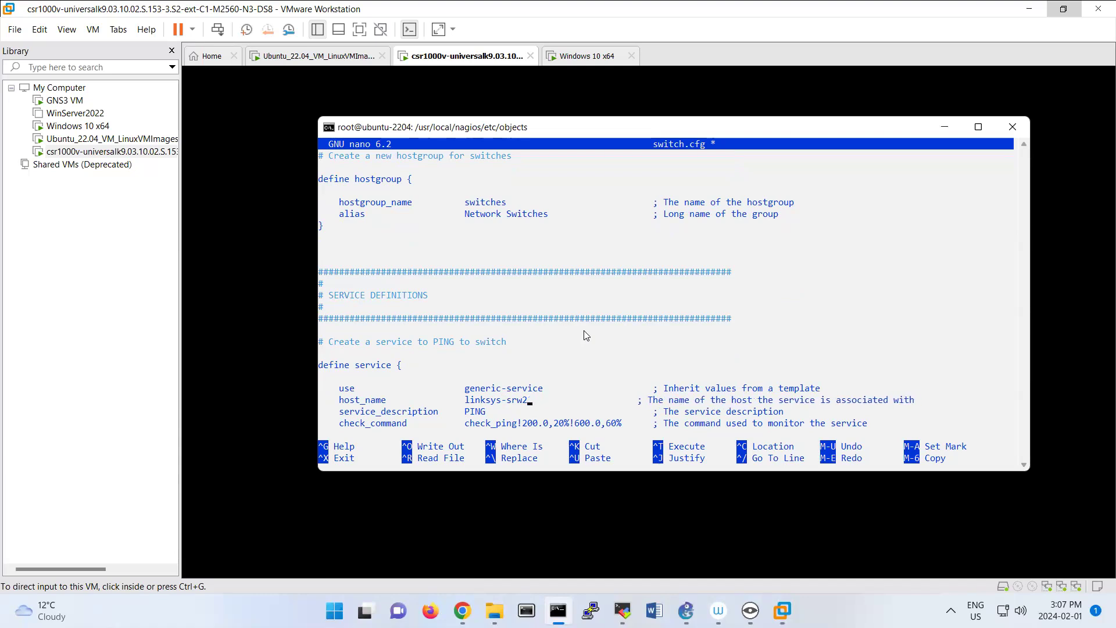
{"action": "key", "text": "BackSpace"}
{"action": "key", "text": "BackSpace"}
{"action": "key", "text": "BackSpace"}
{"action": "type", "text": "R1"}
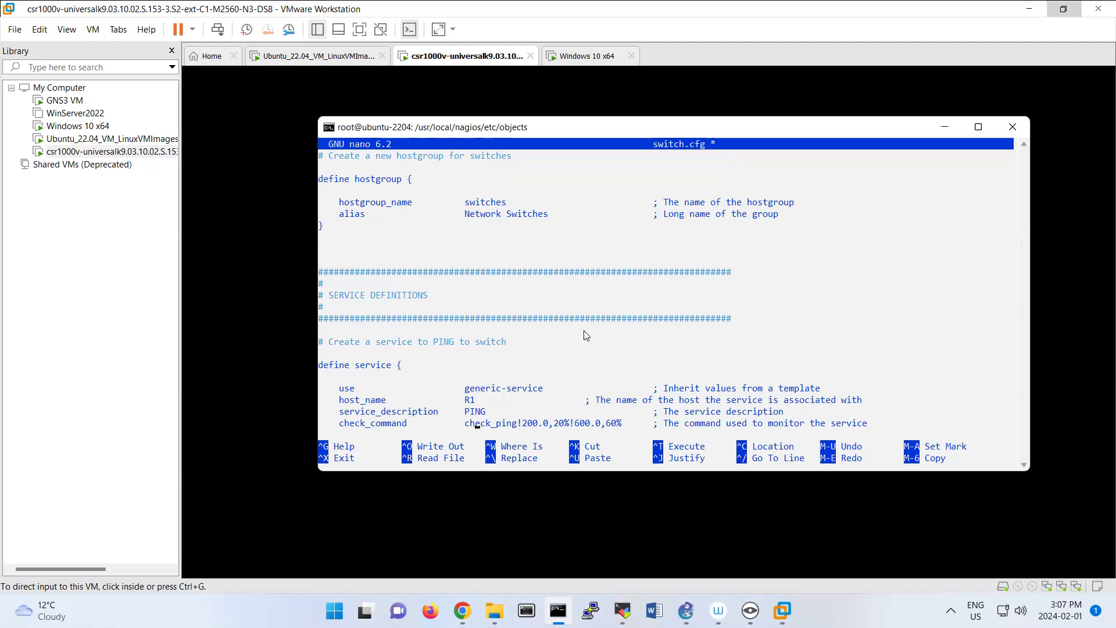
Set the host_name of the SNMP Uptime service definition to R1.
{"action": "key", "text": "Down"}
{"action": "key", "text": "Down"}
{"action": "key", "text": "Down"}
{"action": "key", "text": "Down"}
{"action": "key", "text": "Down"}
{"action": "key", "text": "Down"}
{"action": "key", "text": "Down"}
{"action": "key", "text": "Down"}
{"action": "key", "text": "Down"}
{"action": "key", "text": "Down"}
{"action": "key", "text": "Down"}
{"action": "key", "text": "Down"}
{"action": "key", "text": "Down"}
{"action": "key", "text": "Down"}
{"action": "key", "text": "Down"}
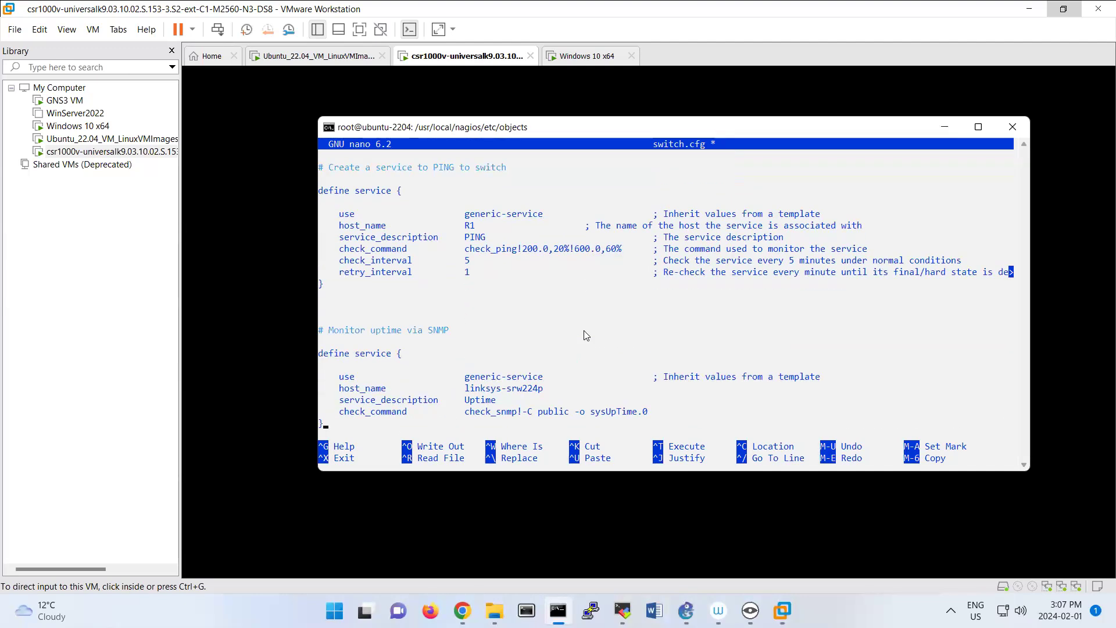
{"action": "key", "text": "Right"}
{"action": "key", "text": "Right"}
{"action": "key", "text": "Right"}
{"action": "key", "text": "Right"}
{"action": "key", "text": "Right"}
{"action": "key", "text": "Right"}
{"action": "key", "text": "Right"}
{"action": "key", "text": "Right"}
{"action": "key", "text": "Right"}
{"action": "key", "text": "Right"}
{"action": "key", "text": "Right"}
{"action": "key", "text": "Right"}
{"action": "key", "text": "BackSpace"}
{"action": "key", "text": "BackSpace"}
{"action": "key", "text": "BackSpace"}
{"action": "key", "text": "BackSpace"}
{"action": "key", "text": "BackSpace"}
{"action": "key", "text": "BackSpace"}
{"action": "key", "text": "BackSpace"}
{"action": "key", "text": "BackSpace"}
{"action": "key", "text": "BackSpace"}
{"action": "key", "text": "BackSpace"}
{"action": "key", "text": "BackSpace"}
{"action": "key", "text": "BackSpace"}
{"action": "key", "text": "BackSpace"}
{"action": "key", "text": "BackSpace"}
{"action": "key", "text": "BackSpace"}
{"action": "type", "text": "R1"}
Set the host_name of the Port 1 Link Status service definition to R1.
{"action": "key", "text": "Down"}
{"action": "key", "text": "Down"}
{"action": "key", "text": "Down"}
{"action": "key", "text": "Down"}
{"action": "key", "text": "Down"}
{"action": "key", "text": "Down"}
{"action": "key", "text": "Down"}
{"action": "key", "text": "Down"}
{"action": "key", "text": "Down"}
{"action": "key", "text": "Down"}
{"action": "key", "text": "Down"}
{"action": "key", "text": "Down"}
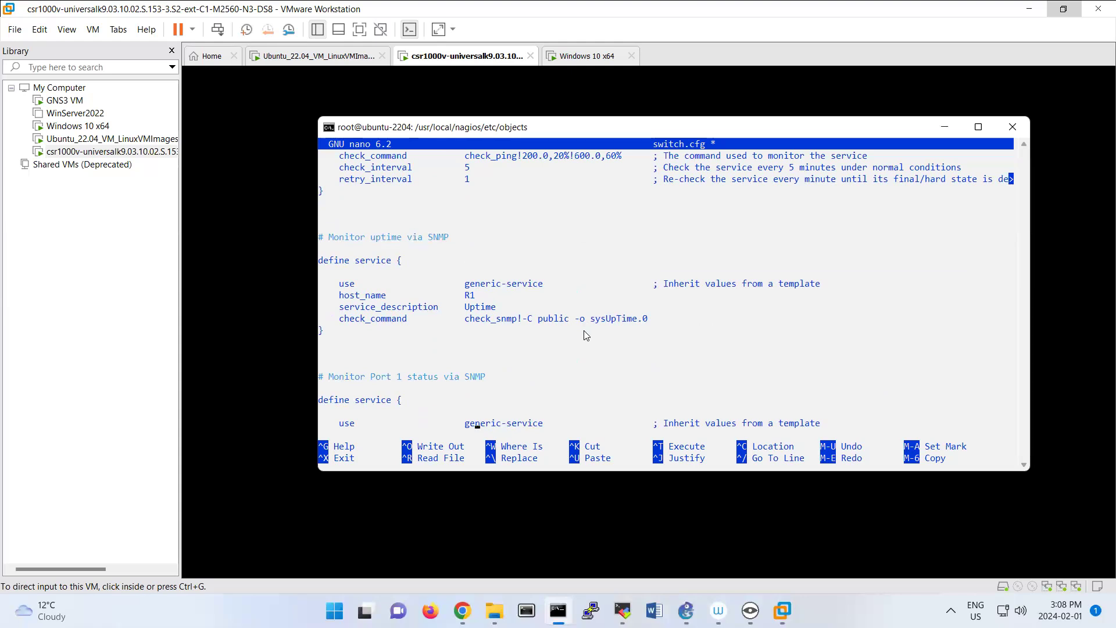
{"action": "key", "text": "Up"}
{"action": "key", "text": "Right"}
{"action": "key", "text": "Right"}
{"action": "key", "text": "Right"}
{"action": "key", "text": "Right"}
{"action": "key", "text": "Right"}
{"action": "key", "text": "Right"}
{"action": "key", "text": "Right"}
{"action": "key", "text": "Right"}
{"action": "key", "text": "Right"}
{"action": "key", "text": "Right"}
{"action": "key", "text": "Right"}
{"action": "key", "text": "Right"}
{"action": "key", "text": "BackSpace"}
{"action": "key", "text": "BackSpace"}
{"action": "key", "text": "BackSpace"}
{"action": "key", "text": "BackSpace"}
{"action": "key", "text": "BackSpace"}
{"action": "key", "text": "BackSpace"}
{"action": "key", "text": "BackSpace"}
{"action": "key", "text": "BackSpace"}
{"action": "key", "text": "BackSpace"}
{"action": "key", "text": "BackSpace"}
{"action": "key", "text": "BackSpace"}
{"action": "key", "text": "BackSpace"}
{"action": "key", "text": "BackSpace"}
{"action": "key", "text": "BackSpace"}
{"action": "key", "text": "BackSpace"}
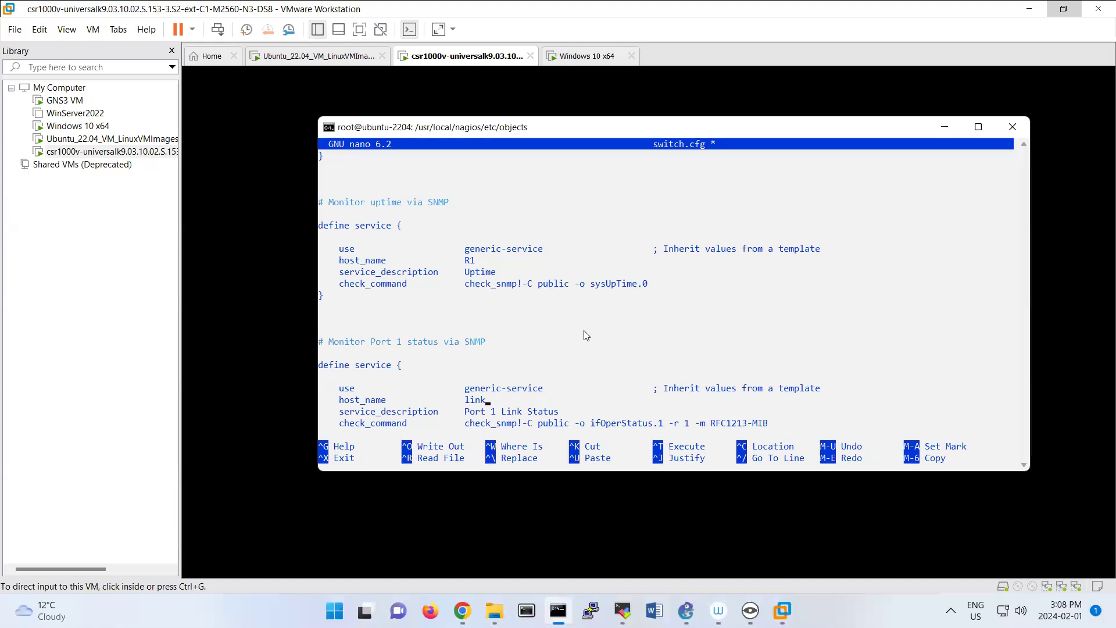
{"action": "type", "text": "R1"}
Set the host_name of the Port 1 Bandwidth Usage service definition to R1.
{"action": "key", "text": "Down"}
{"action": "key", "text": "Down"}
{"action": "key", "text": "Down"}
{"action": "key", "text": "Down"}
{"action": "key", "text": "Down"}
{"action": "key", "text": "Down"}
{"action": "key", "text": "Down"}
{"action": "key", "text": "Down"}
{"action": "key", "text": "Down"}
{"action": "key", "text": "Down"}
{"action": "key", "text": "Down"}
{"action": "key", "text": "Right"}
{"action": "key", "text": "Right"}
{"action": "key", "text": "Right"}
{"action": "key", "text": "Right"}
{"action": "key", "text": "Right"}
{"action": "key", "text": "Right"}
{"action": "key", "text": "Right"}
{"action": "key", "text": "Right"}
{"action": "key", "text": "Right"}
{"action": "key", "text": "Right"}
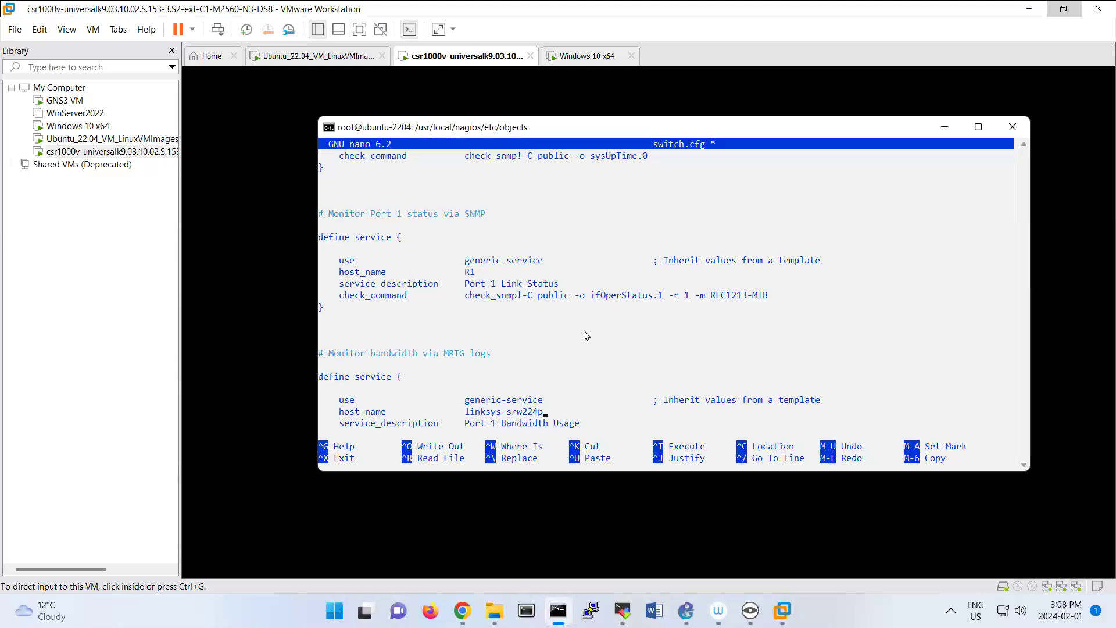
{"action": "key", "text": "BackSpace"}
{"action": "key", "text": "BackSpace"}
{"action": "key", "text": "BackSpace"}
{"action": "key", "text": "BackSpace"}
{"action": "key", "text": "BackSpace"}
{"action": "key", "text": "BackSpace"}
{"action": "key", "text": "BackSpace"}
{"action": "key", "text": "BackSpace"}
{"action": "key", "text": "BackSpace"}
{"action": "key", "text": "BackSpace"}
{"action": "key", "text": "BackSpace"}
{"action": "key", "text": "BackSpace"}
{"action": "key", "text": "BackSpace"}
{"action": "key", "text": "BackSpace"}
{"action": "key", "text": "BackSpace"}
{"action": "type", "text": "R1"}
{"action": "key", "text": "Down"}
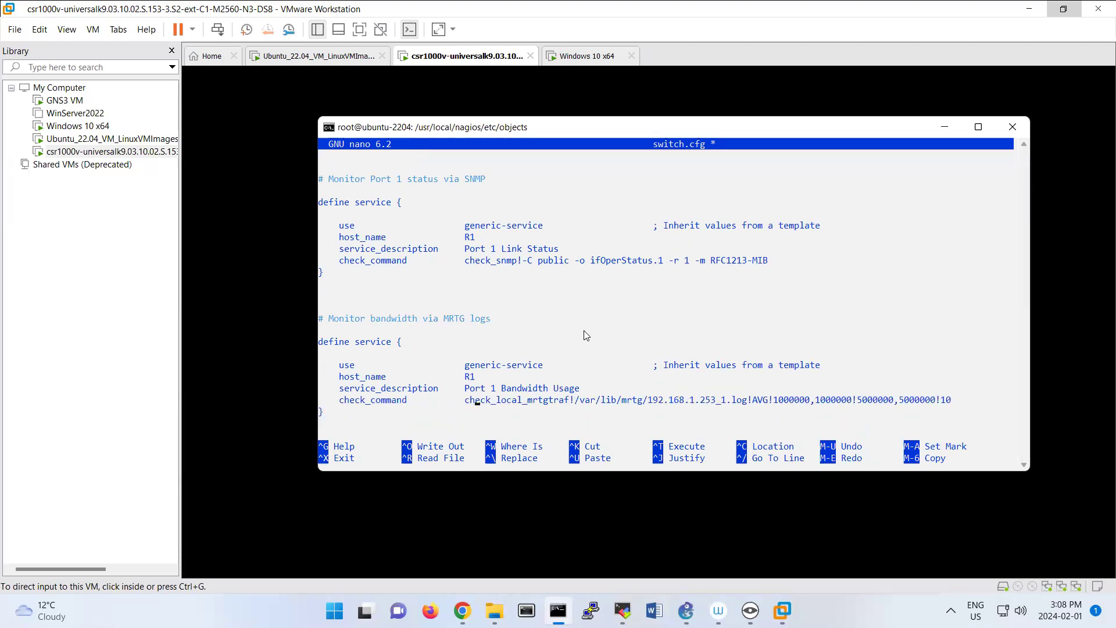
Review the edited definitions in switch.cfg from the bandwidth service back up to the host definition.
{"action": "key", "text": "Up"}
{"action": "key", "text": "Up"}
{"action": "key", "text": "Up"}
{"action": "key", "text": "Up"}
{"action": "key", "text": "Up"}
{"action": "key", "text": "Up"}
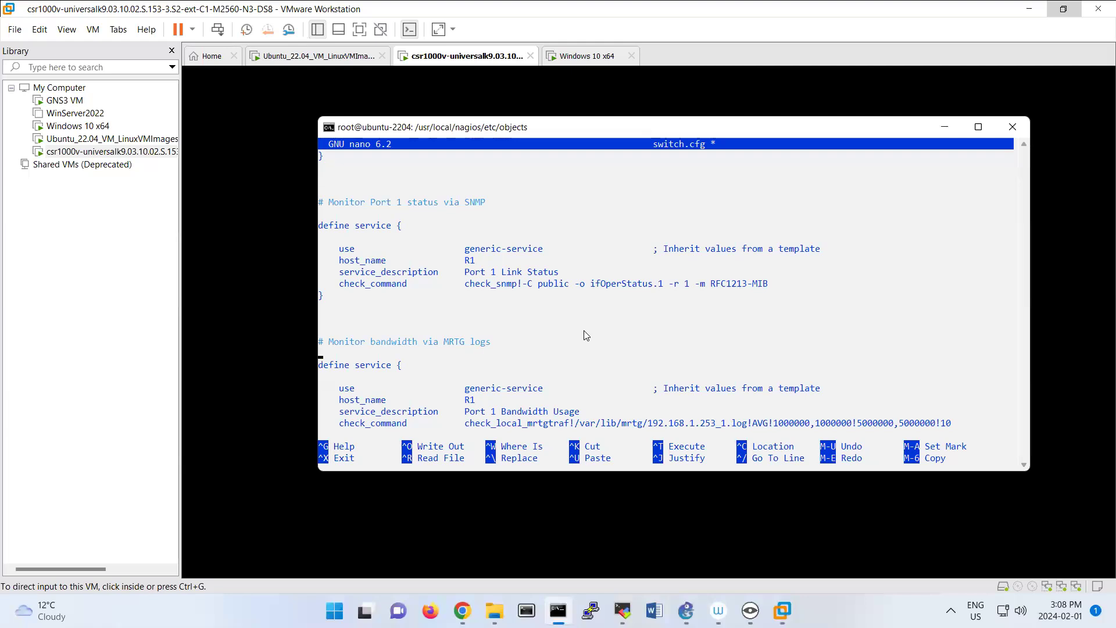
{"action": "key", "text": "Up"}
{"action": "key", "text": "Up"}
{"action": "key", "text": "Up"}
{"action": "key", "text": "Up"}
{"action": "key", "text": "Up"}
{"action": "key", "text": "Up"}
{"action": "key", "text": "Up"}
{"action": "key", "text": "Up"}
{"action": "key", "text": "Up"}
{"action": "key", "text": "Up"}
{"action": "key", "text": "Up"}
{"action": "key", "text": "Up"}
{"action": "key", "text": "Up"}
{"action": "key", "text": "Up"}
{"action": "key", "text": "Up"}
{"action": "key", "text": "Up"}
{"action": "key", "text": "Up"}
{"action": "key", "text": "Up"}
{"action": "key", "text": "Up"}
{"action": "key", "text": "Up"}
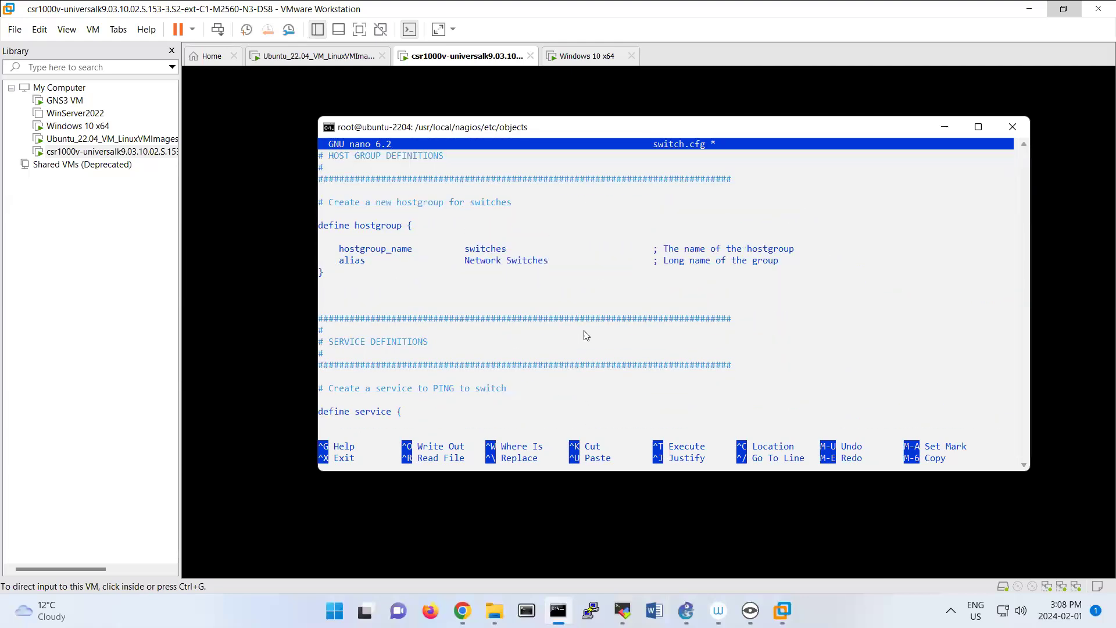
{"action": "key", "text": "Up"}
{"action": "key", "text": "Up"}
{"action": "key", "text": "Up"}
{"action": "key", "text": "Up"}
{"action": "key", "text": "Up"}
{"action": "key", "text": "Up"}
{"action": "key", "text": "Up"}
{"action": "key", "text": "Up"}
{"action": "key", "text": "Up"}
{"action": "key", "text": "Up"}
{"action": "key", "text": "Up"}
{"action": "key", "text": "Up"}
{"action": "key", "text": "Up"}
{"action": "key", "text": "Up"}
{"action": "key", "text": "Up"}
{"action": "key", "text": "Up"}
{"action": "key", "text": "Up"}
{"action": "key", "text": "Up"}
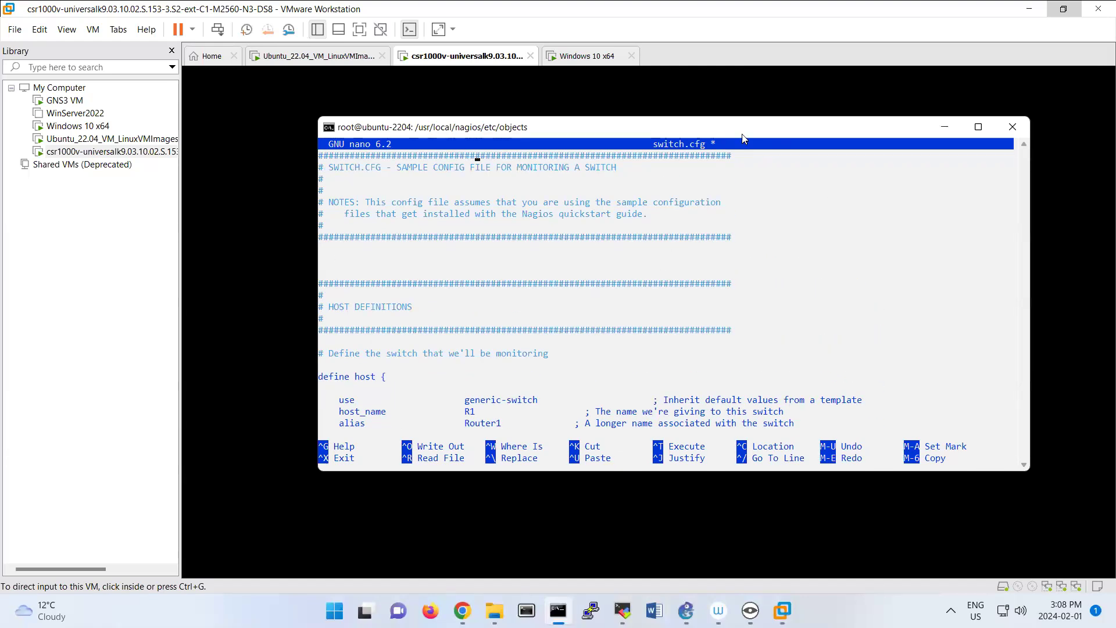
Minimize the terminal, dismiss the VMware Tools power-on script error, and focus the CSR1000v router console.
{"action": "left_click", "coordinate": [942, 128]}
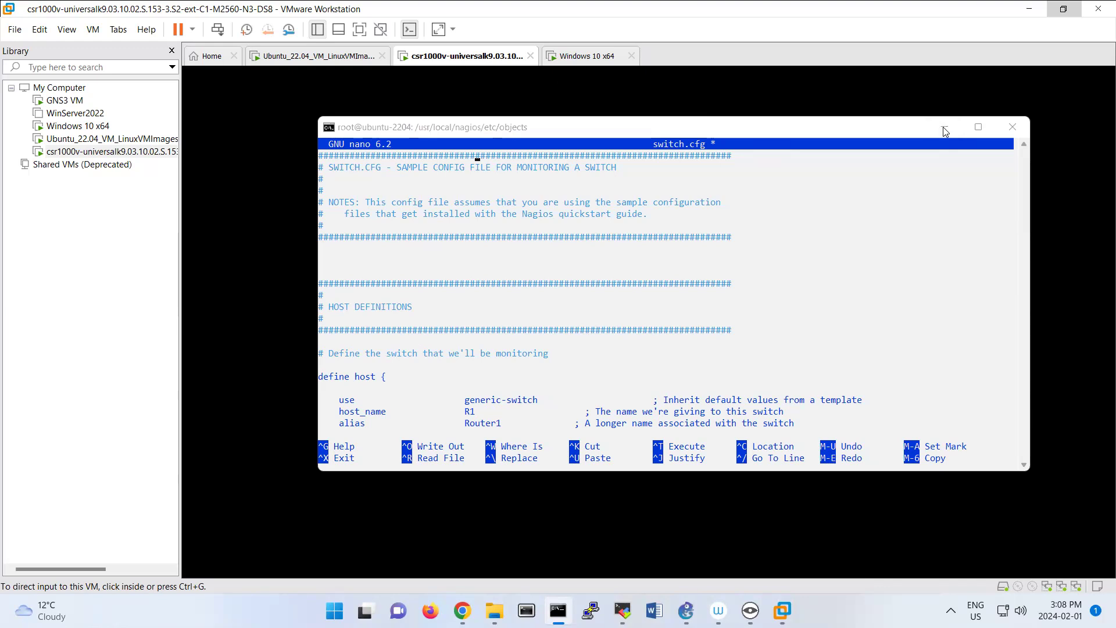
{"action": "left_click", "coordinate": [942, 131]}
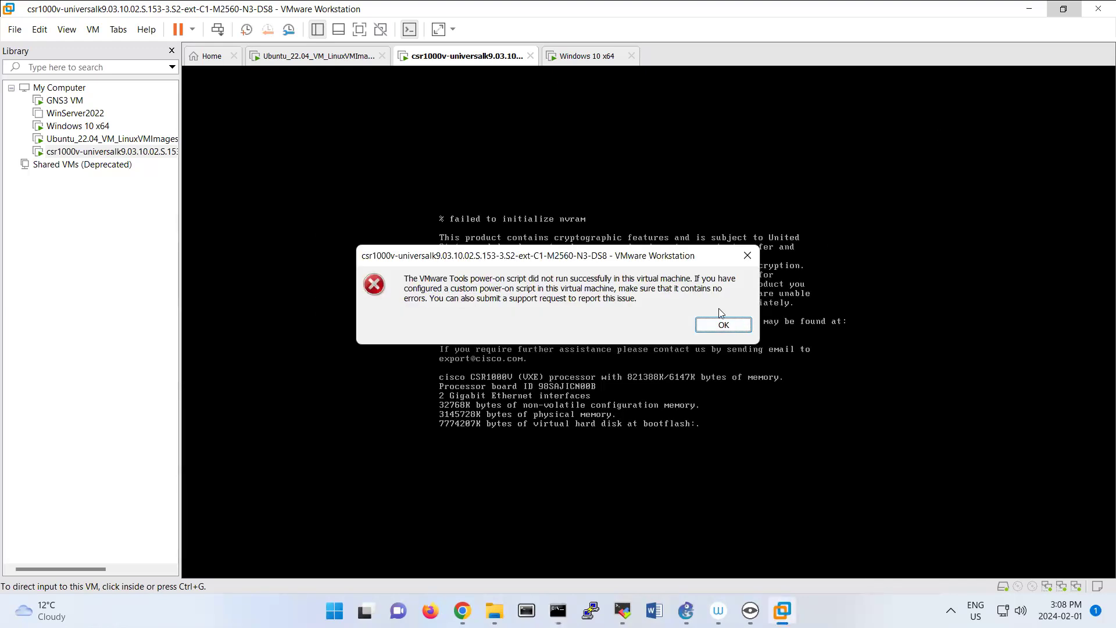
{"action": "left_click", "coordinate": [722, 325]}
{"action": "left_click", "coordinate": [699, 332]}
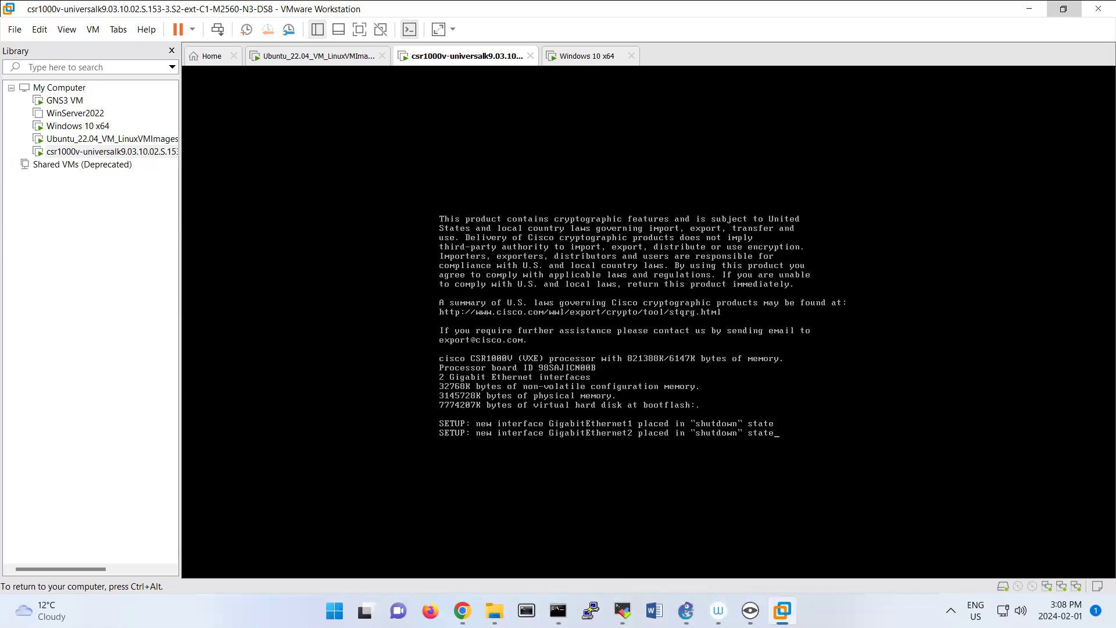
Bring up the router's command prompt and issue en for privileged mode.
{"action": "key", "text": "Return"}
{"action": "key", "text": "Return"}
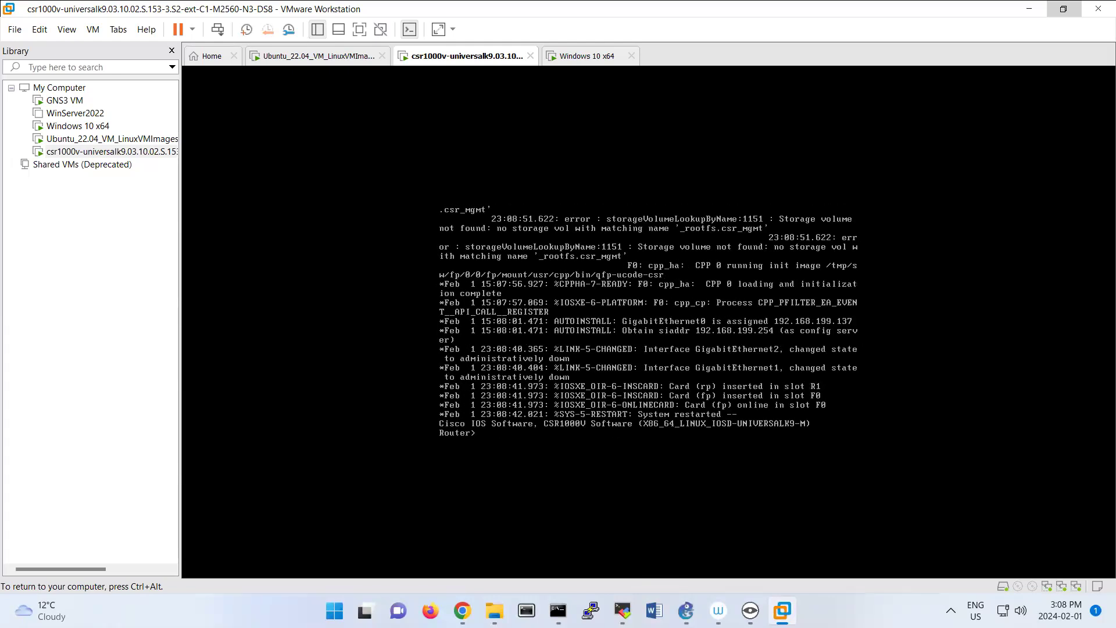
{"action": "key", "text": "Return"}
{"action": "key", "text": "Return"}
{"action": "key", "text": "Return"}
{"action": "key", "text": "Return"}
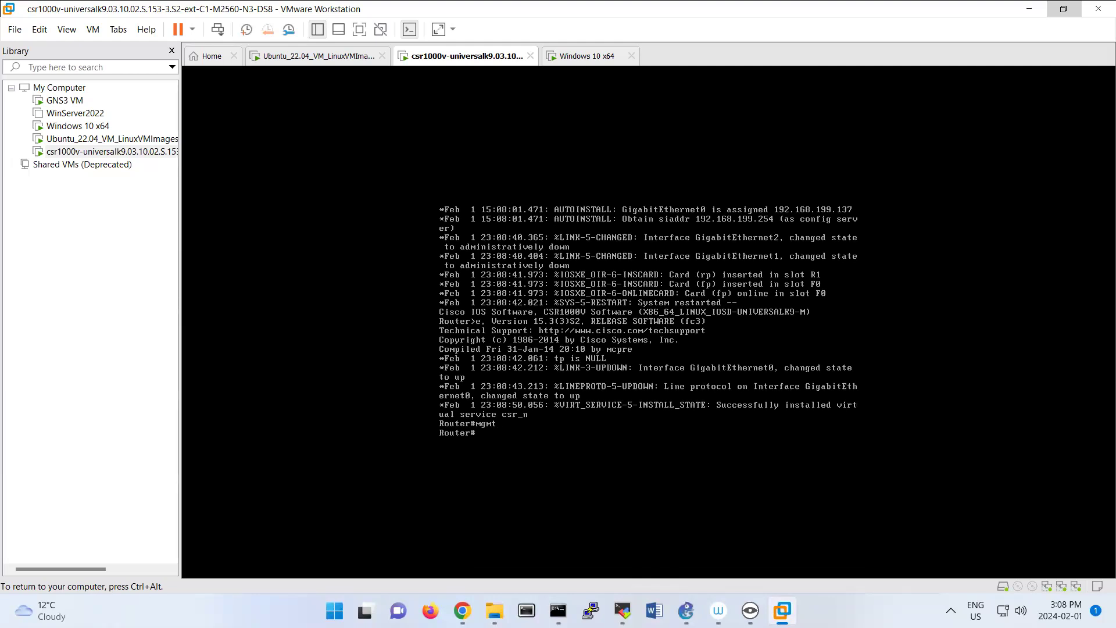
{"action": "type", "text": "en"}
{"action": "key", "text": "Return"}
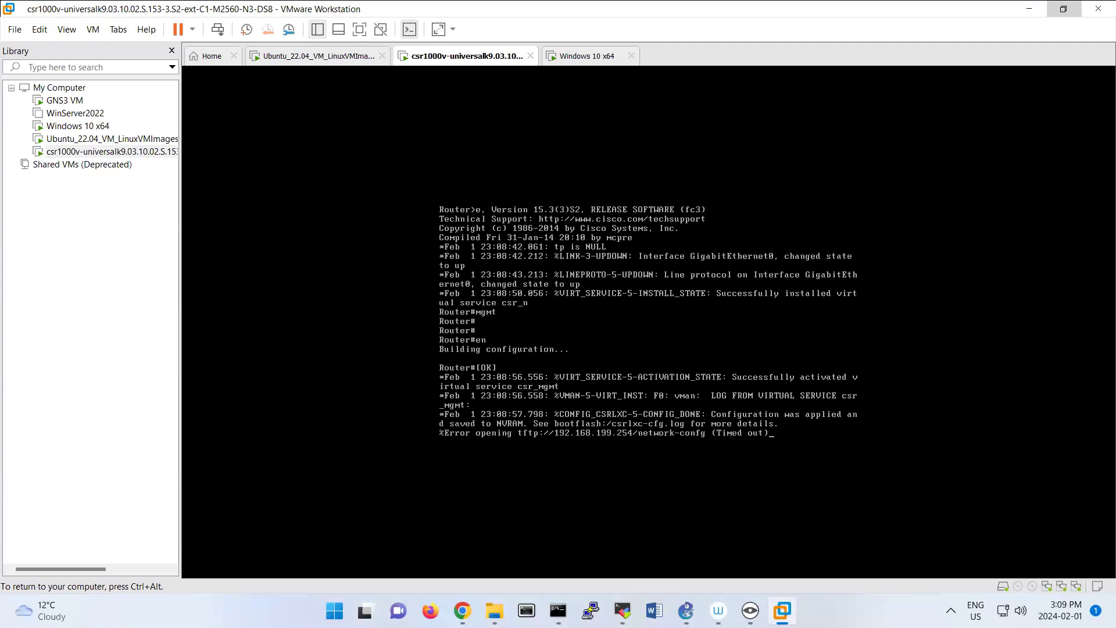
{"action": "key", "text": "Return"}
{"action": "key", "text": "Return"}
{"action": "key", "text": "Return"}
{"action": "key", "text": "Return"}
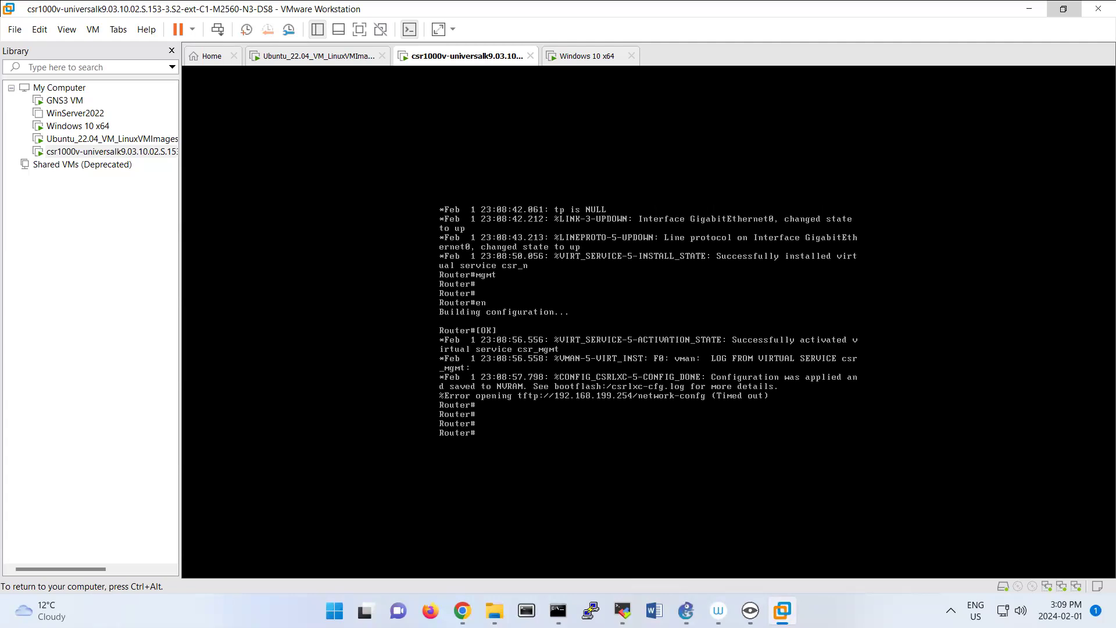
Set the router's hostname to R1 in global configuration mode, and end the configuration session.
{"action": "type", "text": "sh"}
{"action": "key", "text": "BackSpace"}
{"action": "key", "text": "BackSpace"}
{"action": "key", "text": "BackSpace"}
{"action": "type", "text": "conf t"}
{"action": "key", "text": "Return"}
{"action": "type", "text": "name R1"}
{"action": "key", "text": "Return"}
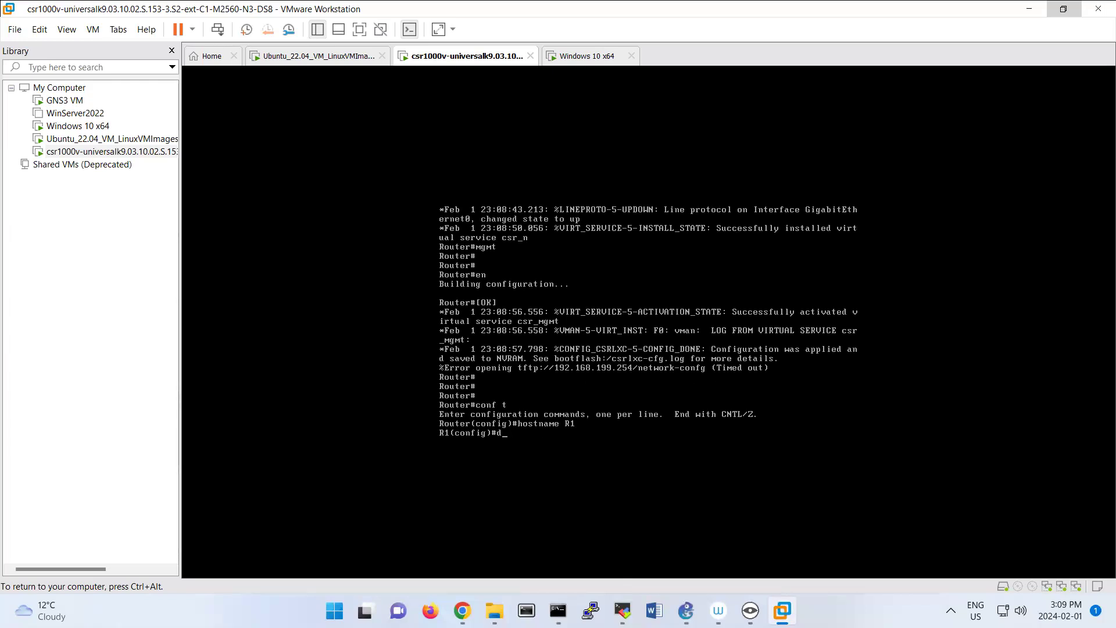
{"action": "type", "text": "end"}
{"action": "key", "text": "Return"}
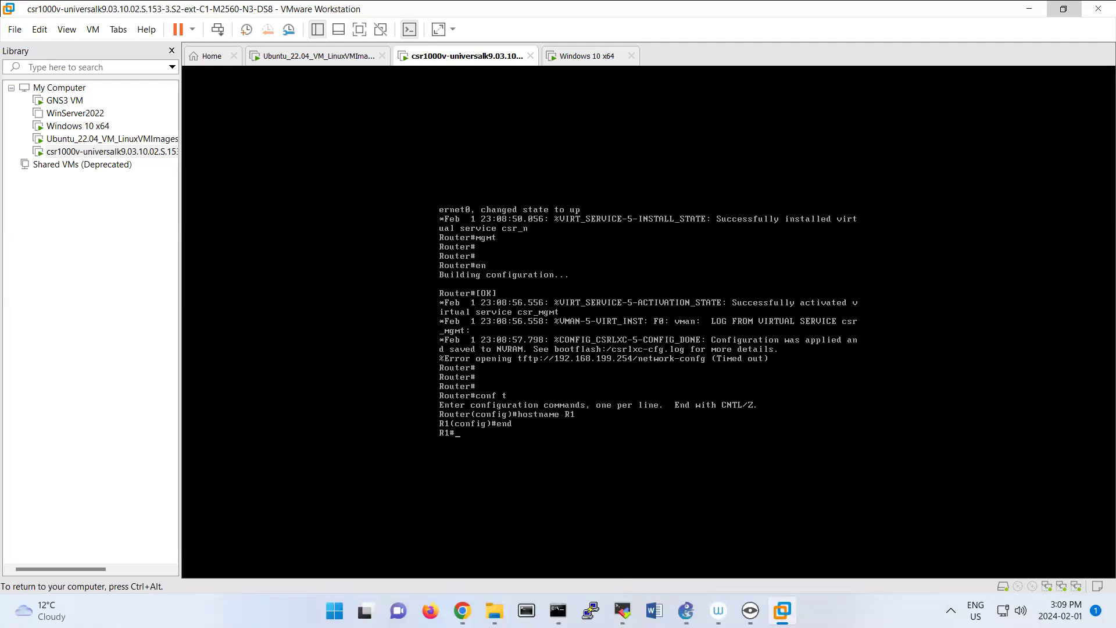
Show the router's interfaces and IP addresses with show ip int br, and release the console.
{"action": "type", "text": "show i"}
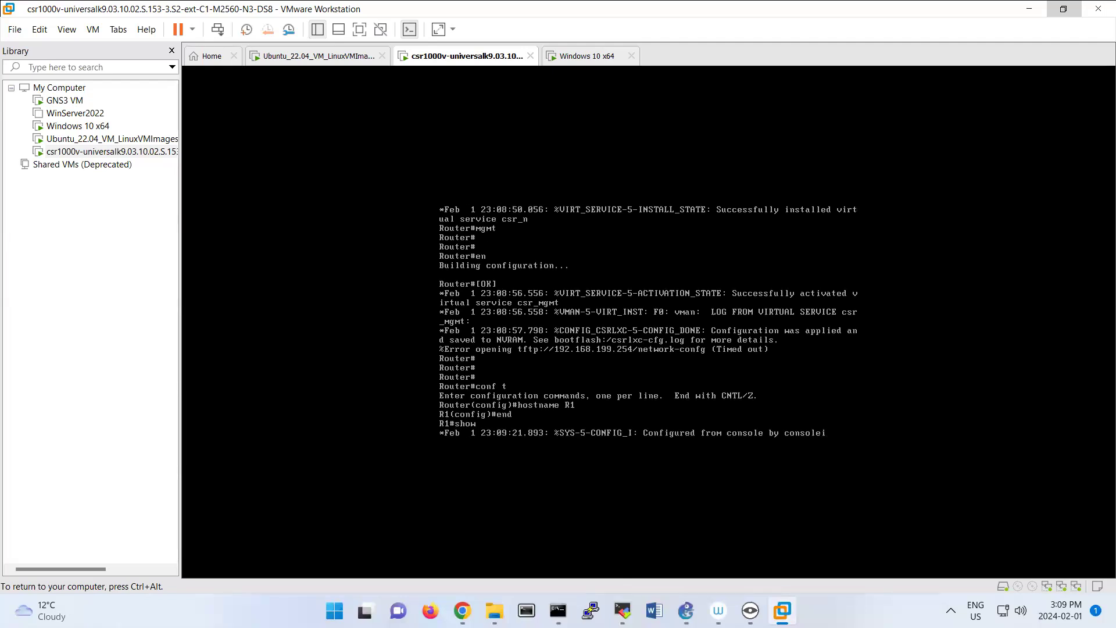
{"action": "key", "text": "Return"}
{"action": "key", "text": "Return"}
{"action": "key", "text": "Return"}
{"action": "key", "text": "Return"}
{"action": "type", "text": "show i p"}
{"action": "key", "text": "BackSpace"}
{"action": "key", "text": "BackSpace"}
{"action": "type", "text": "ow i"}
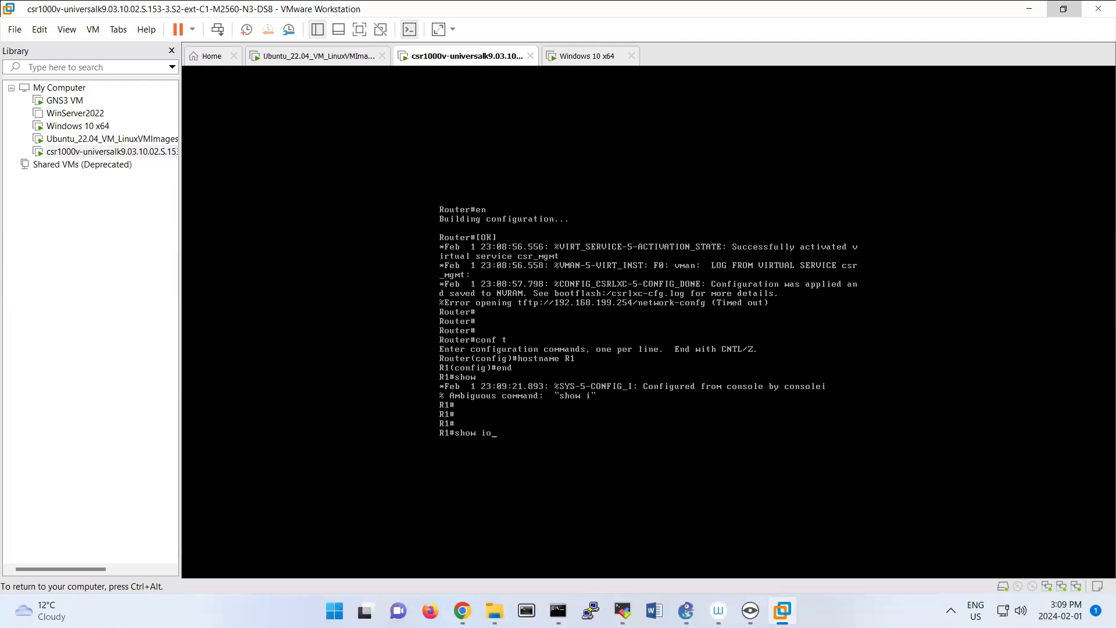
{"action": "type", "text": "p int br"}
{"action": "key", "text": "Return"}
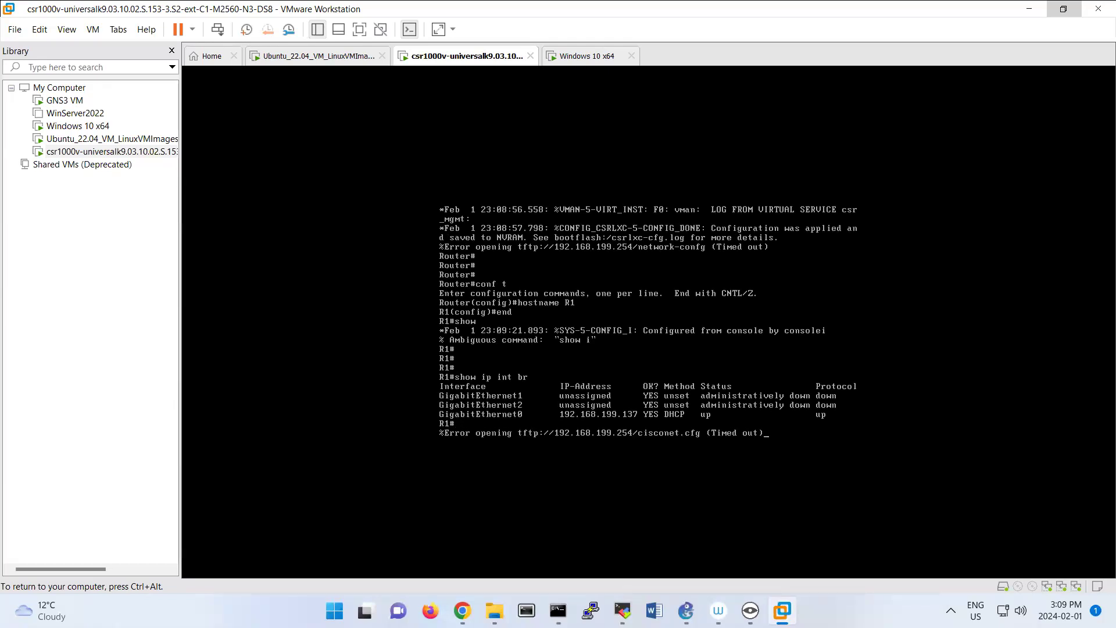
{"action": "key", "text": "ctrl+alt"}
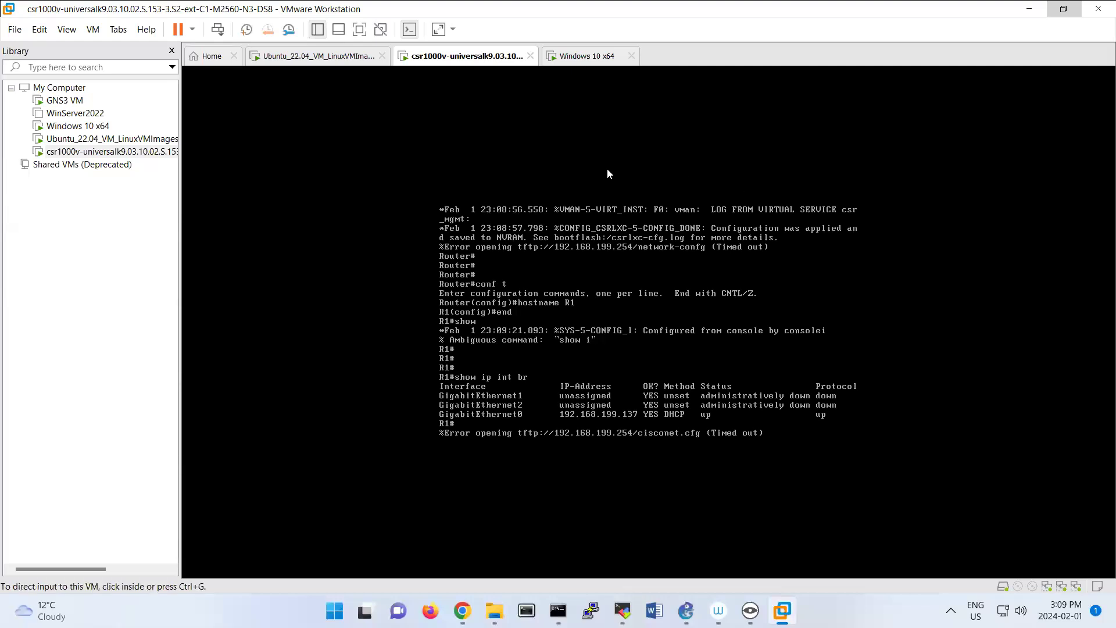
{"action": "left_click", "coordinate": [572, 68]}
{"action": "left_click", "coordinate": [430, 64]}
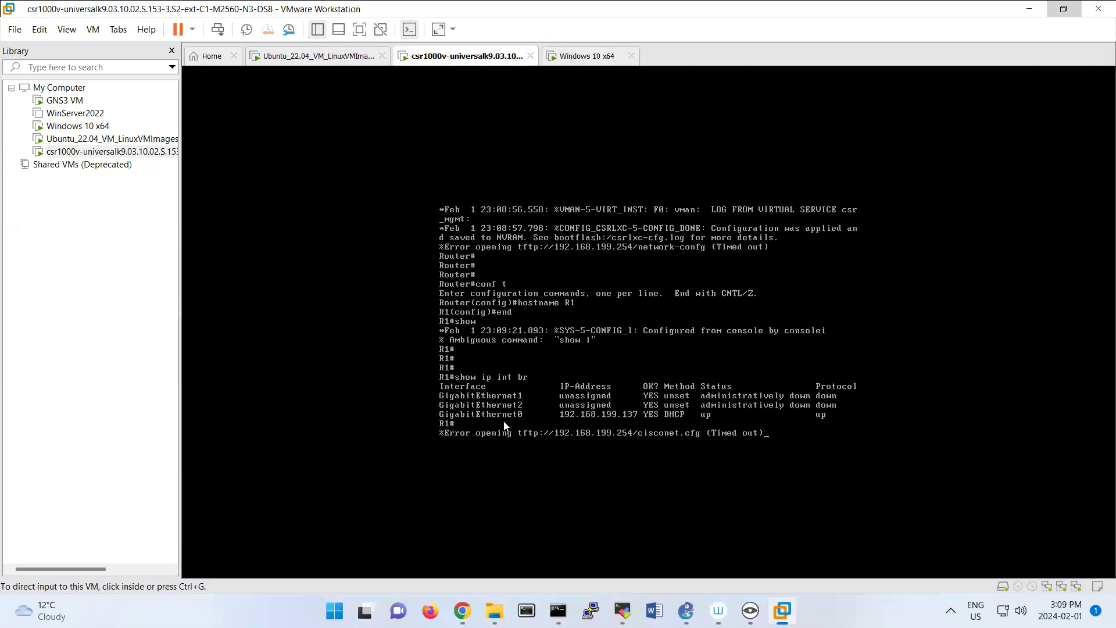
Switch back to the Ubuntu terminal and set the address in the switch.cfg host definition to 192.168.199.137.
{"action": "left_click", "coordinate": [558, 610]}
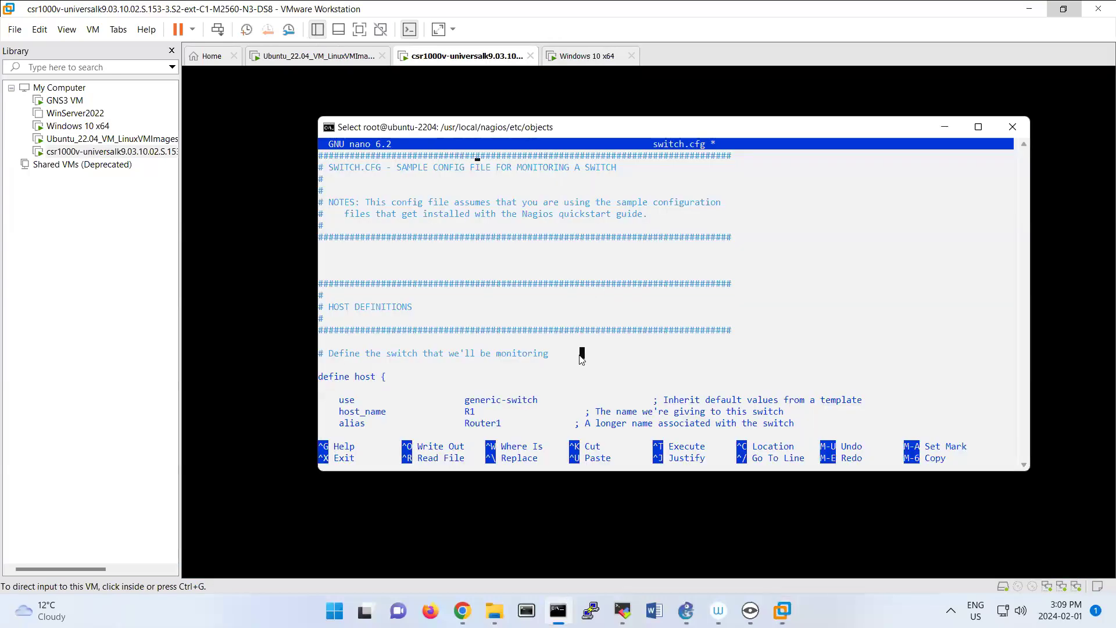
{"action": "key", "text": "Down"}
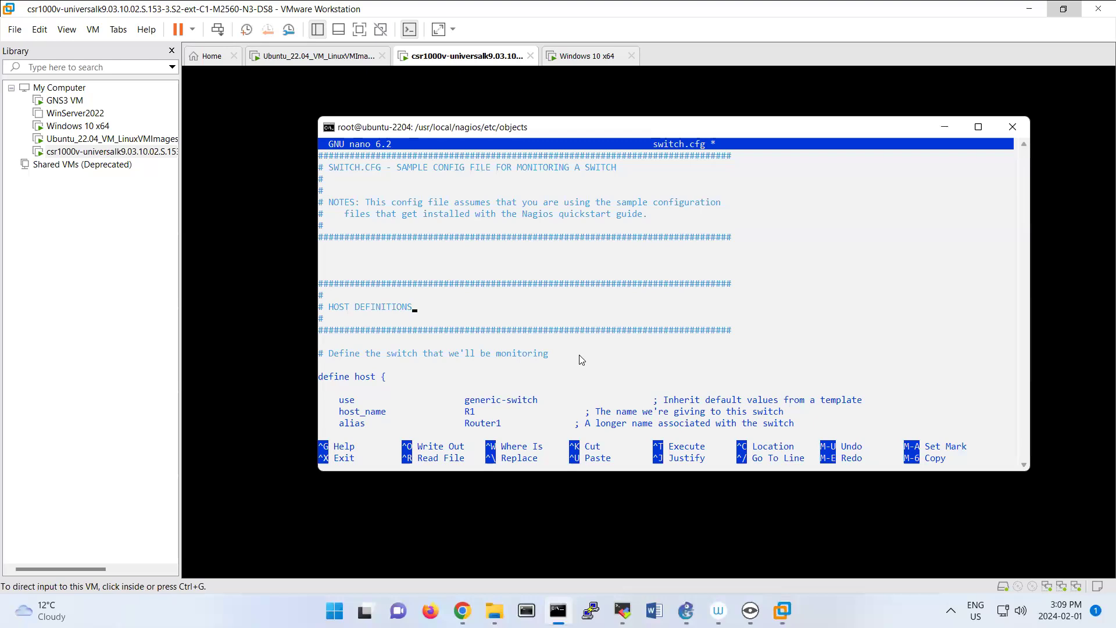
{"action": "key", "text": "Down"}
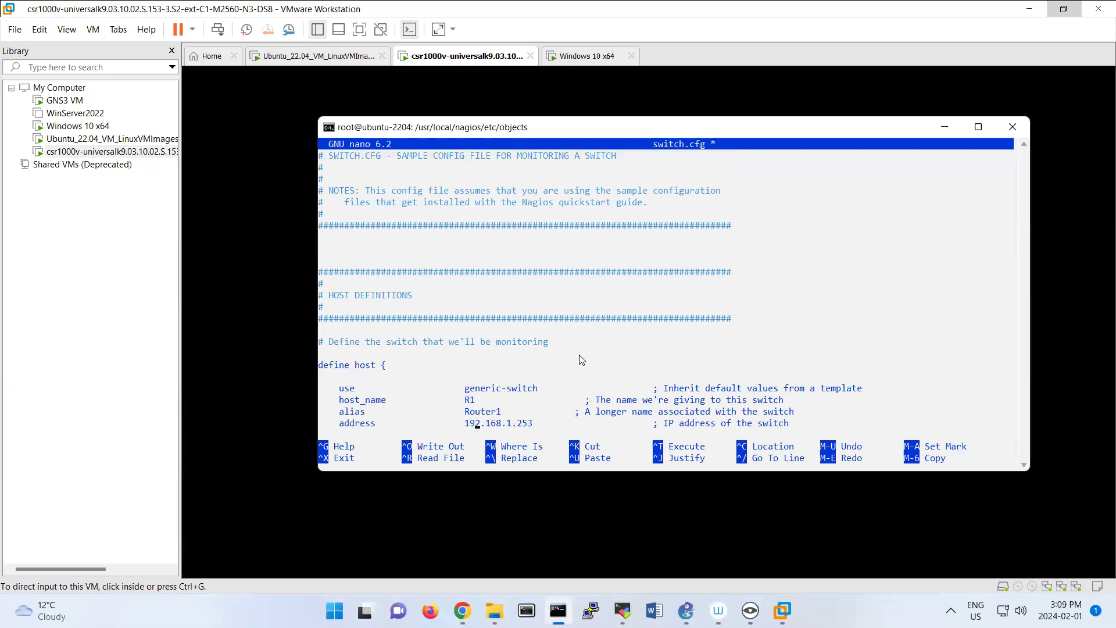
{"action": "key", "text": "End"}
{"action": "key", "text": "BackSpace"}
{"action": "key", "text": "BackSpace"}
{"action": "key", "text": "BackSpace"}
{"action": "type", "text": "99.137"}
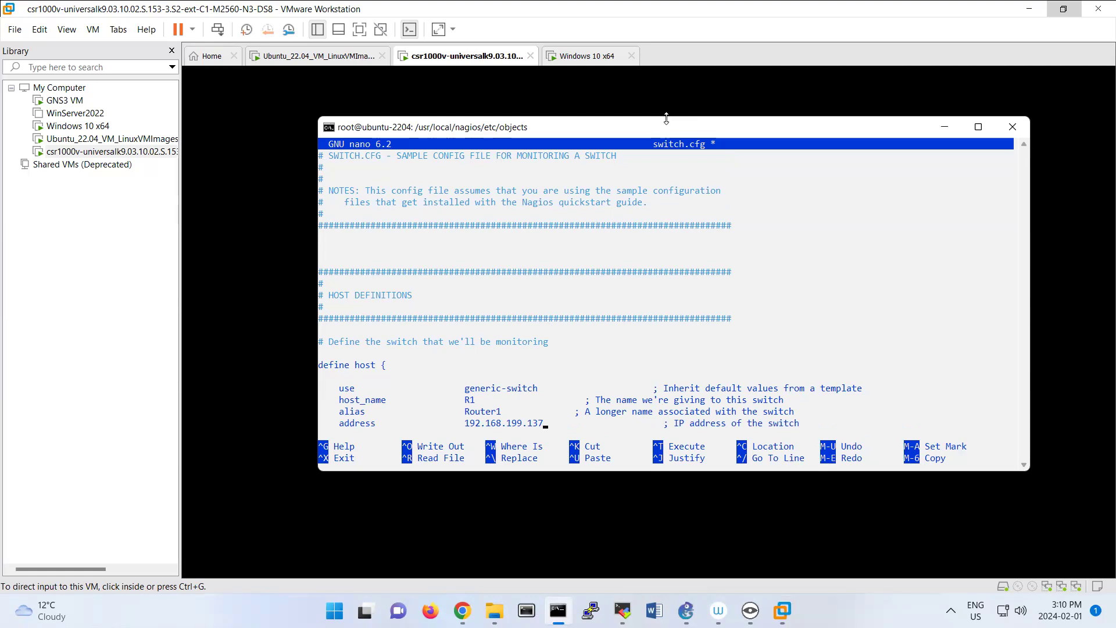
Move the terminal window aside, save switch.cfg under its current name, and exit nano.
{"action": "left_click_drag", "start_coordinate": [667, 124], "coordinate": [657, 160]}
{"action": "left_click_drag", "start_coordinate": [583, 386], "coordinate": [624, 148]}
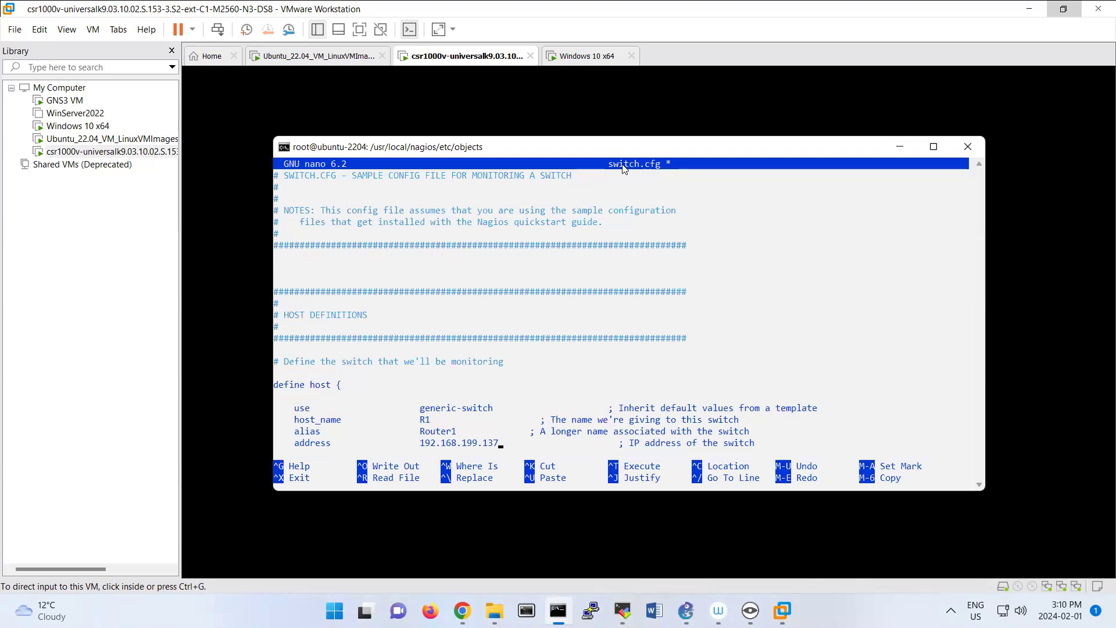
{"action": "key", "text": "ctrl+x"}
{"action": "key", "text": "y"}
{"action": "key", "text": "Return"}
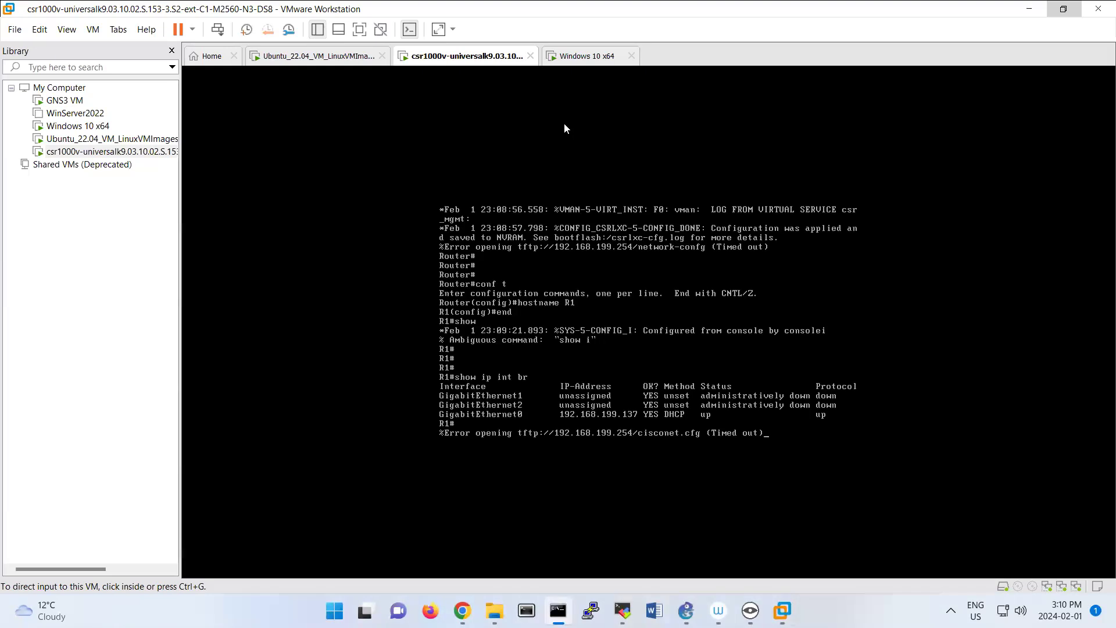
Display the Ubuntu machine's network interface settings with ifconfig in the terminal.
{"action": "left_click", "coordinate": [563, 123]}
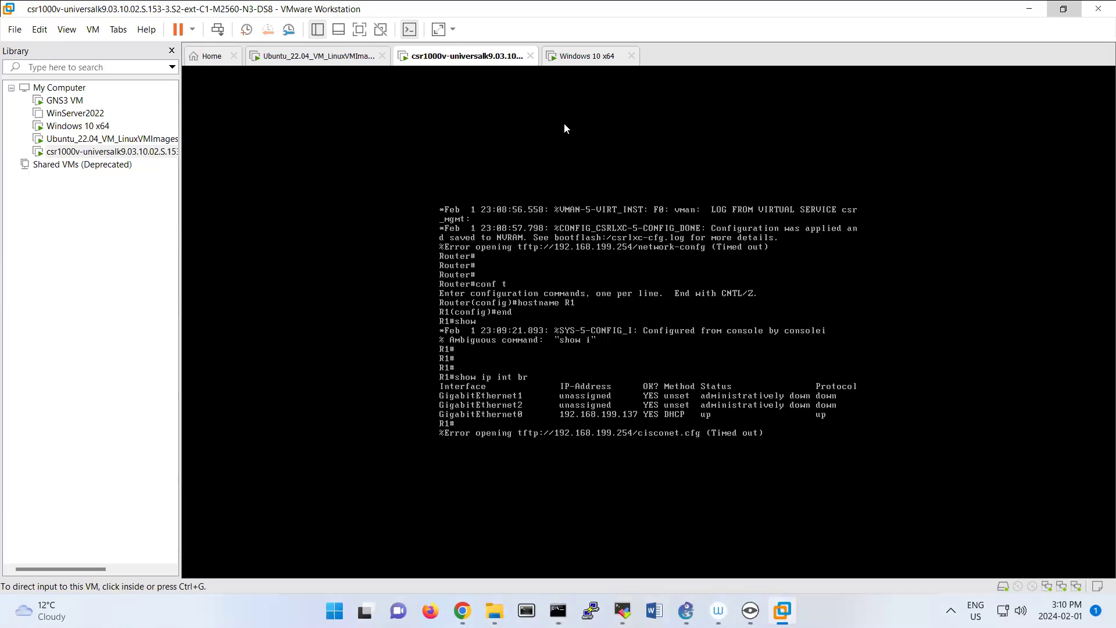
{"action": "left_click", "coordinate": [558, 610]}
{"action": "left_click", "coordinate": [657, 455]}
{"action": "type", "text": "i"}
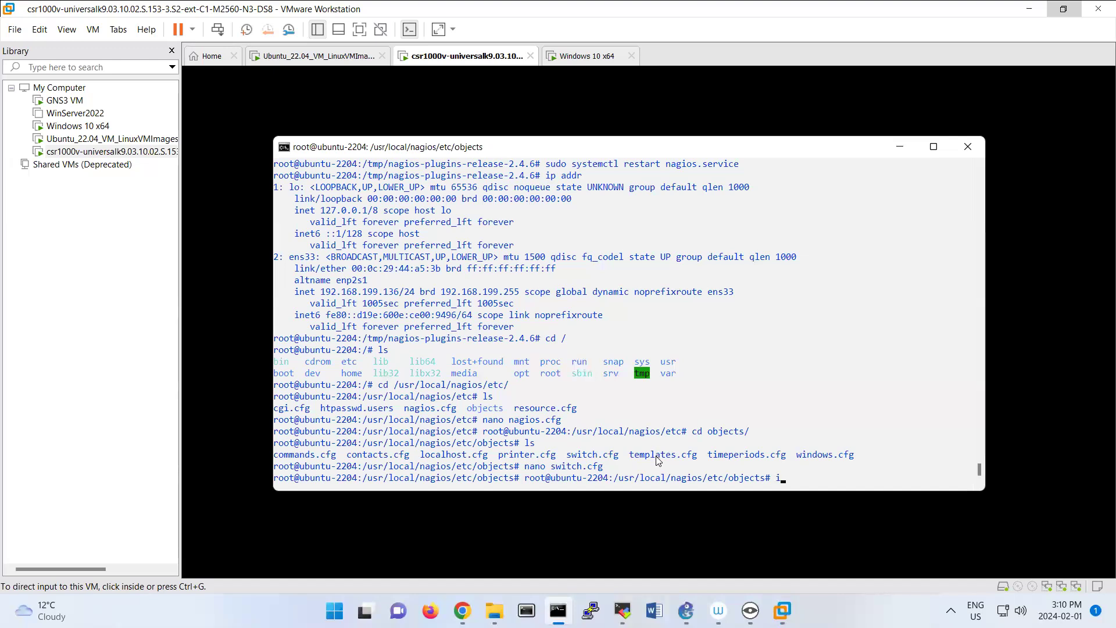
{"action": "type", "text": "p"}
{"action": "key", "text": "BackSpace"}
{"action": "type", "text": "fconfig"}
{"action": "key", "text": "Return"}
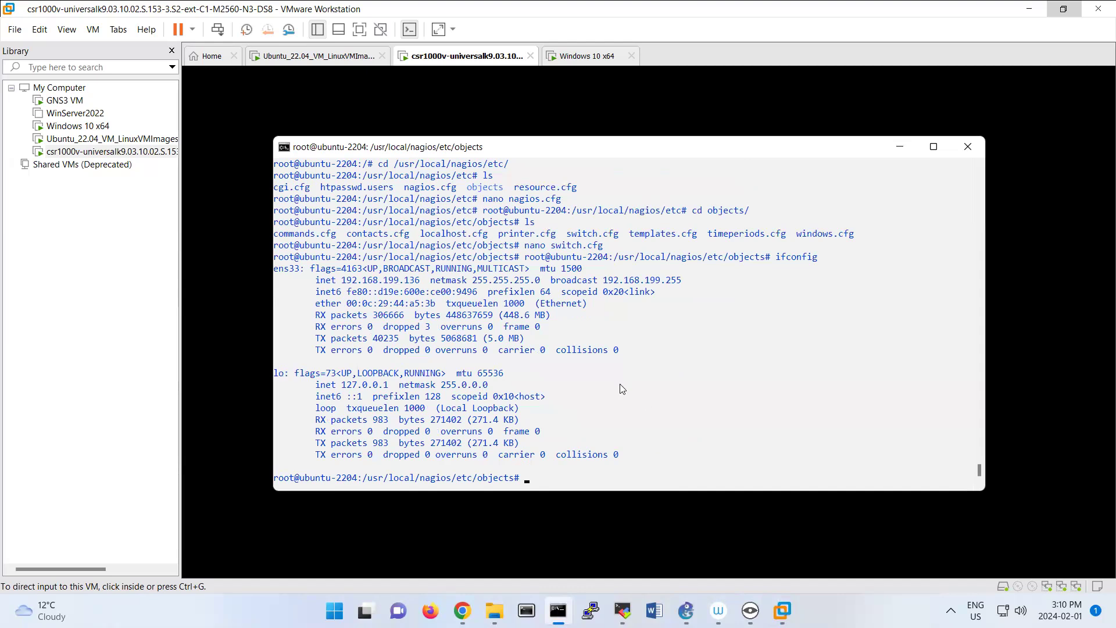
Switch to the R1 console and ping the Ubuntu machine at 192.168.199.136.
{"action": "left_click", "coordinate": [592, 512]}
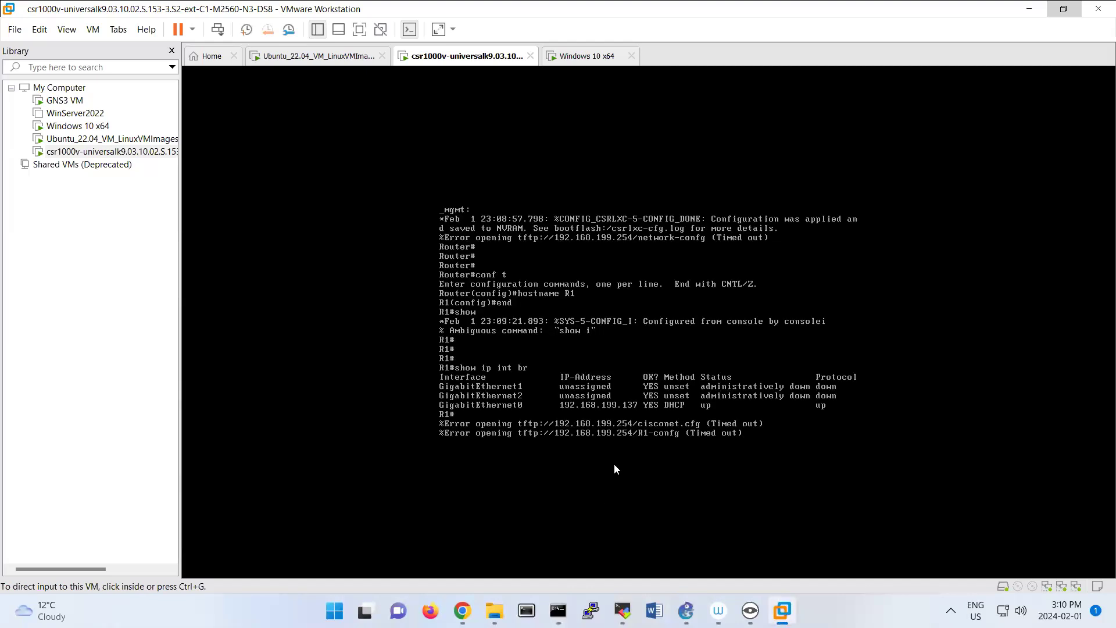
{"action": "key", "text": "ctrl+g"}
{"action": "key", "text": "Return"}
{"action": "key", "text": "Return"}
{"action": "key", "text": "Return"}
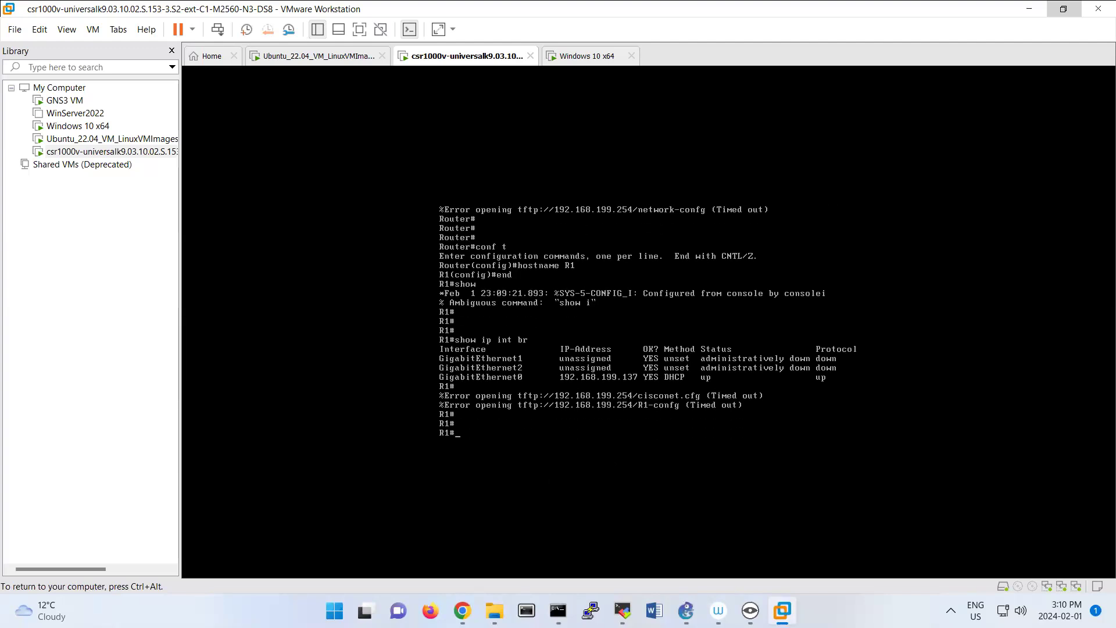
{"action": "type", "text": "ping 192.168.199.136"}
{"action": "key", "text": "Return"}
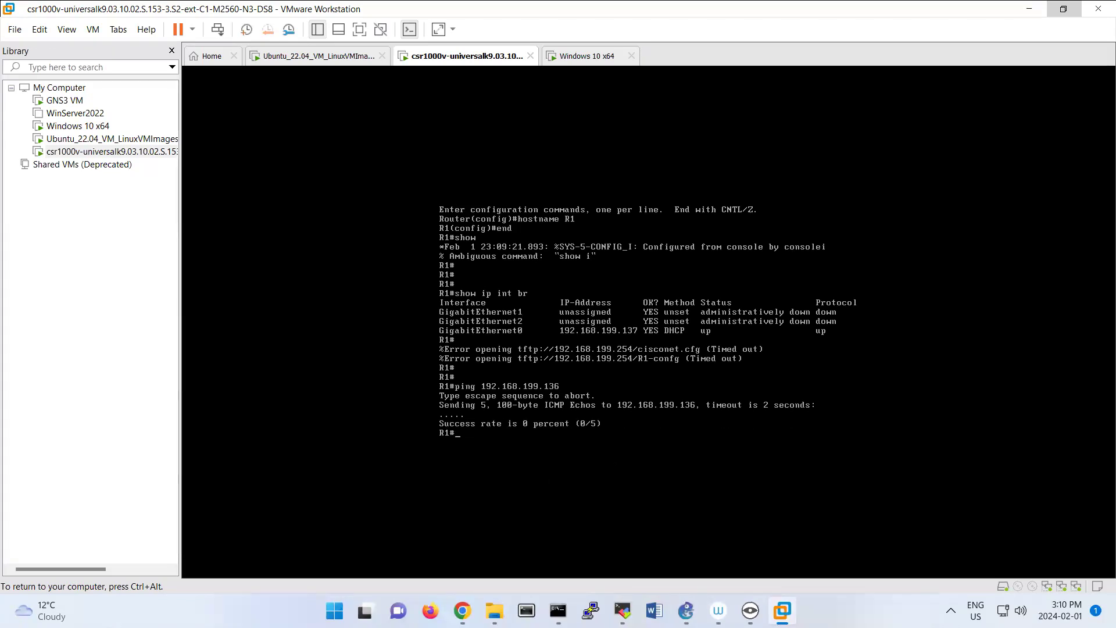
{"action": "type", "text": "sh"}
{"action": "key", "text": "BackSpace"}
{"action": "key", "text": "BackSpace"}
{"action": "key", "text": "ctrl+alt"}
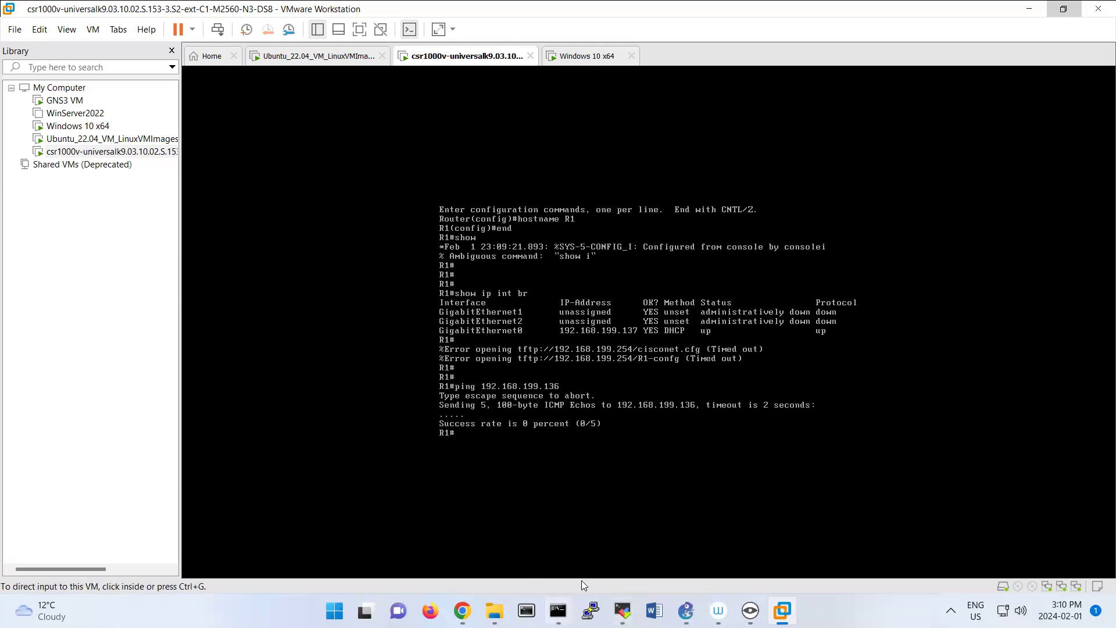
Switch to the Ubuntu terminal, ping the router at 192.168.199.137, and stop the ping after a few replies.
{"action": "left_click", "coordinate": [559, 610]}
{"action": "left_click_drag", "start_coordinate": [647, 149], "coordinate": [783, 138]}
{"action": "left_click", "coordinate": [735, 417]}
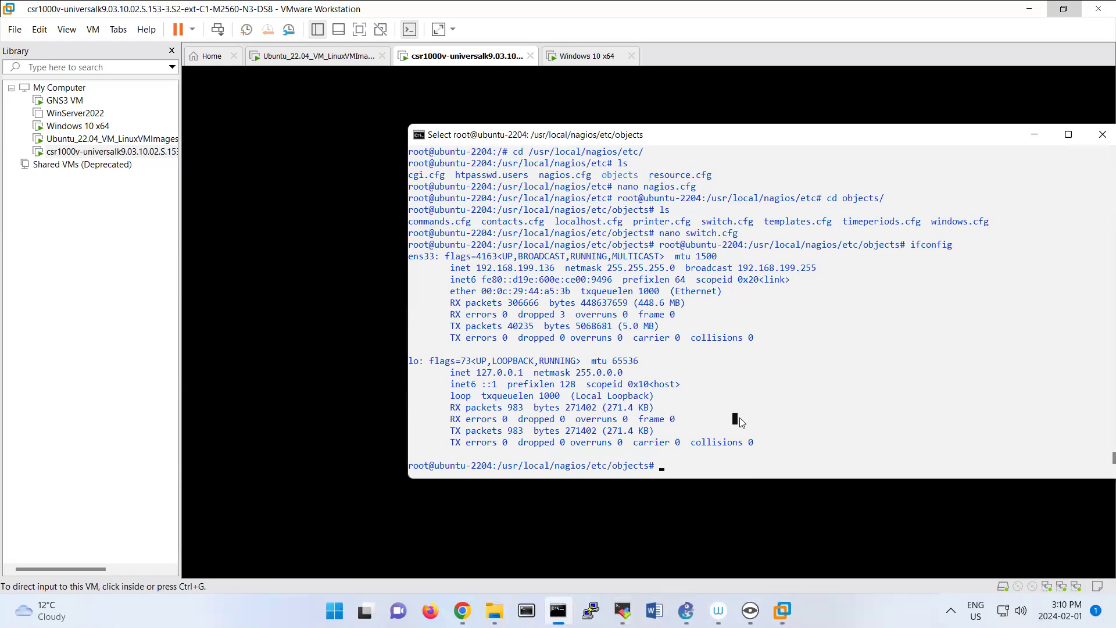
{"action": "key", "text": "Escape"}
{"action": "type", "text": "ping 192.1"}
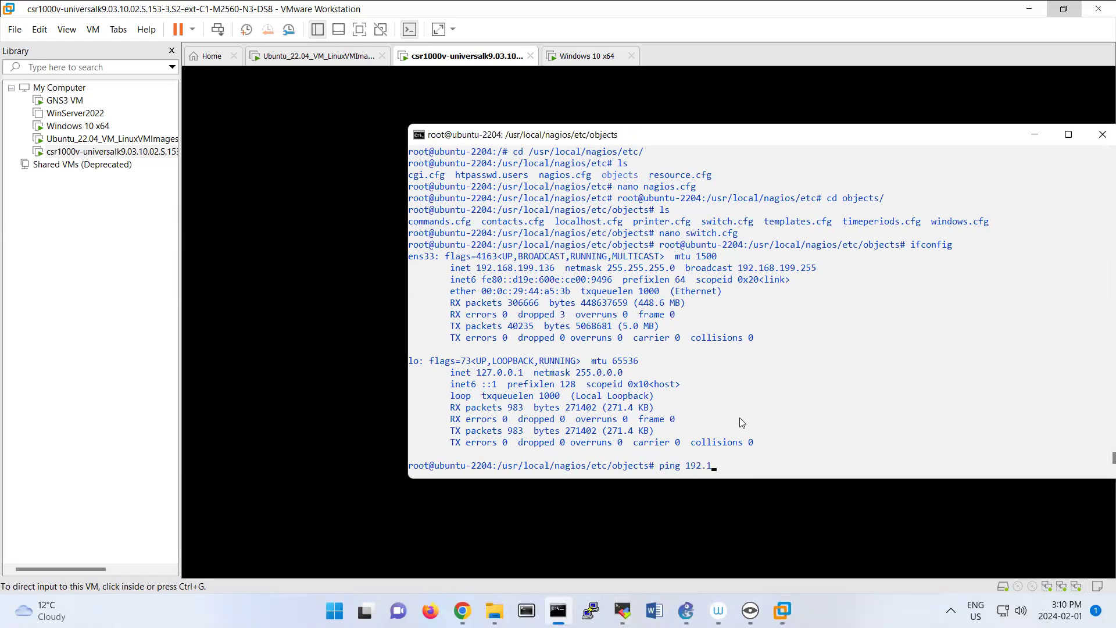
{"action": "type", "text": "68.199.137"}
{"action": "key", "text": "Return"}
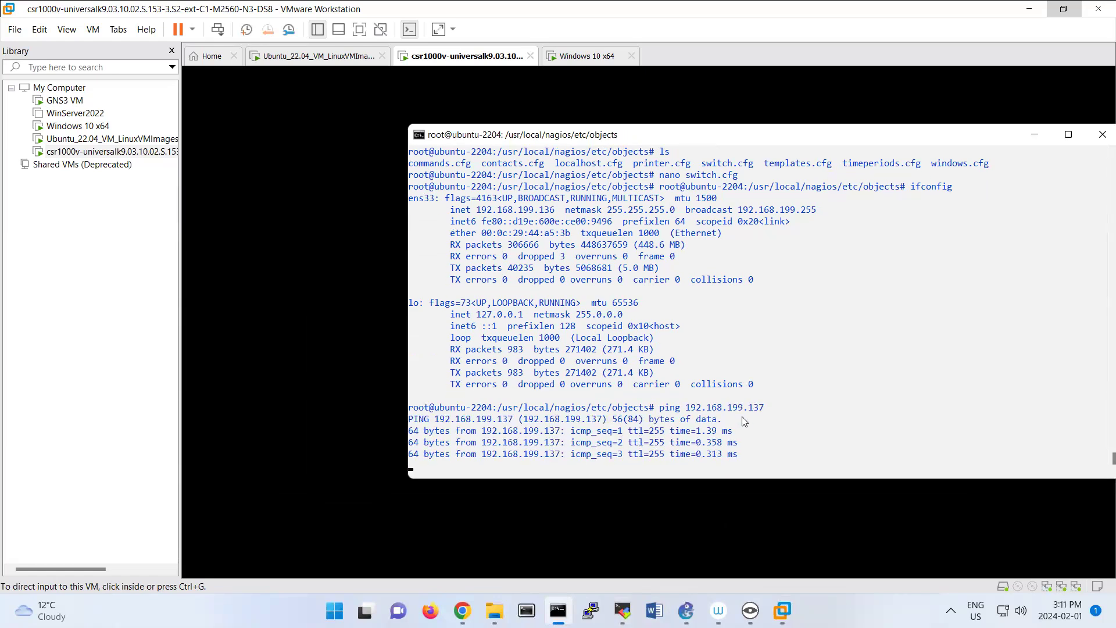
{"action": "key", "text": "ctrl+c"}
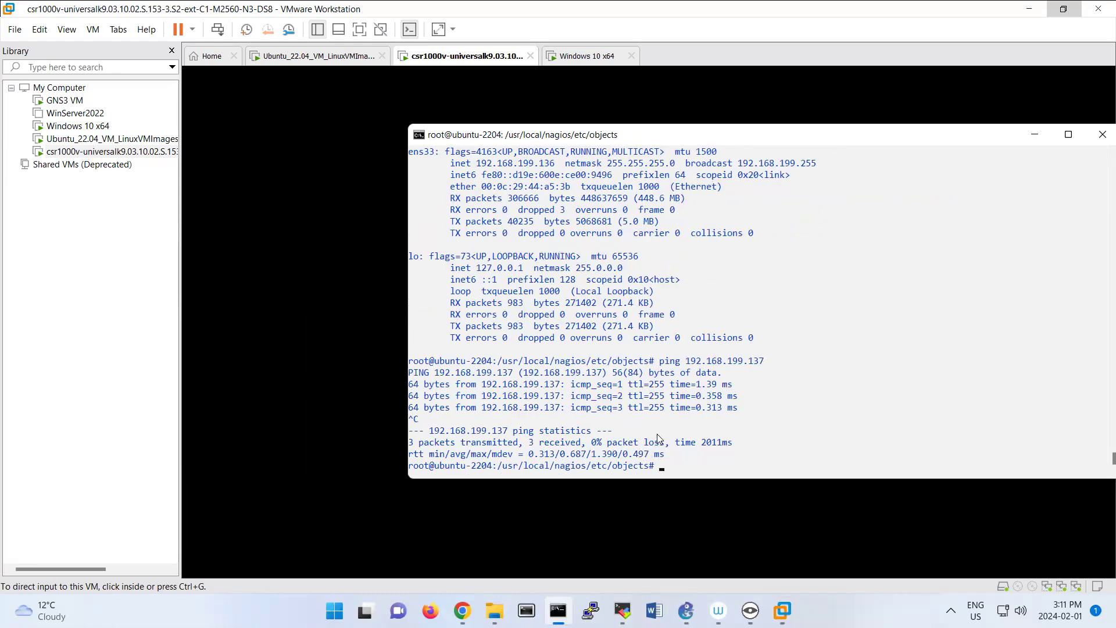
Return to the R1 console and enter global configuration mode with conf t.
{"action": "left_click", "coordinate": [648, 487]}
{"action": "left_click", "coordinate": [708, 451]}
{"action": "key", "text": "Return"}
{"action": "key", "text": "Return"}
{"action": "key", "text": "Return"}
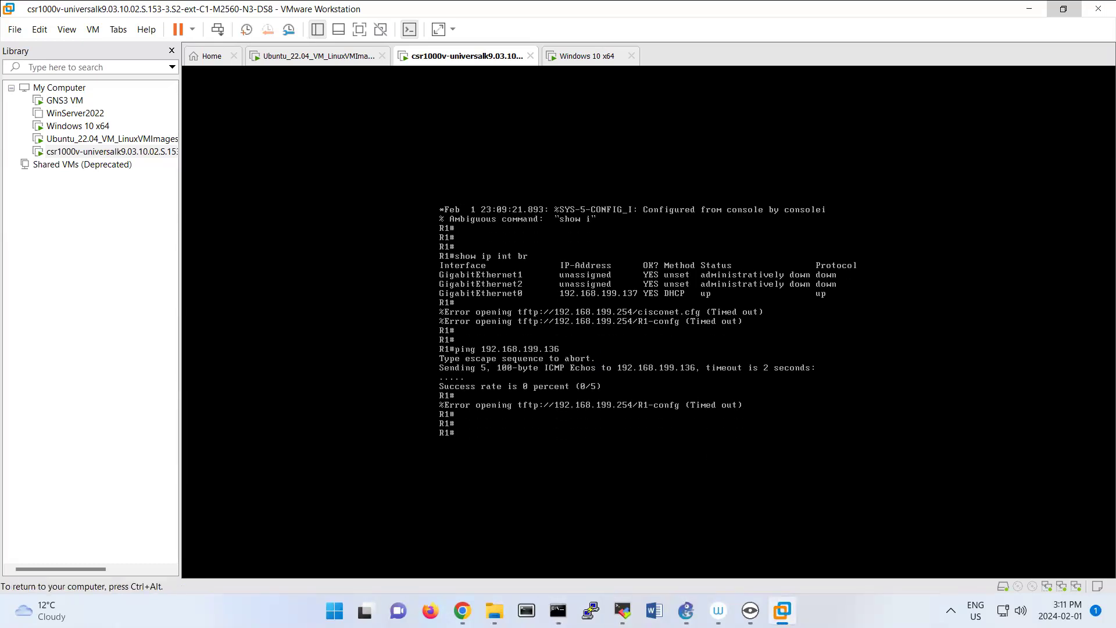
{"action": "key", "text": "ctrl+alt"}
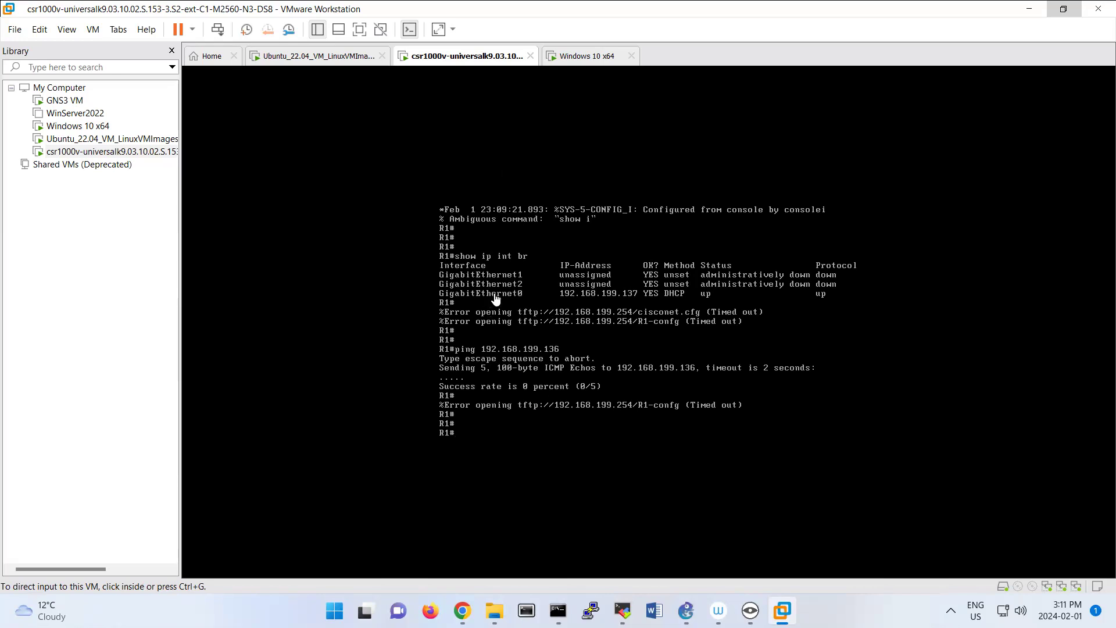
{"action": "left_click", "coordinate": [517, 419]}
{"action": "type", "text": "conf t"}
{"action": "key", "text": "Return"}
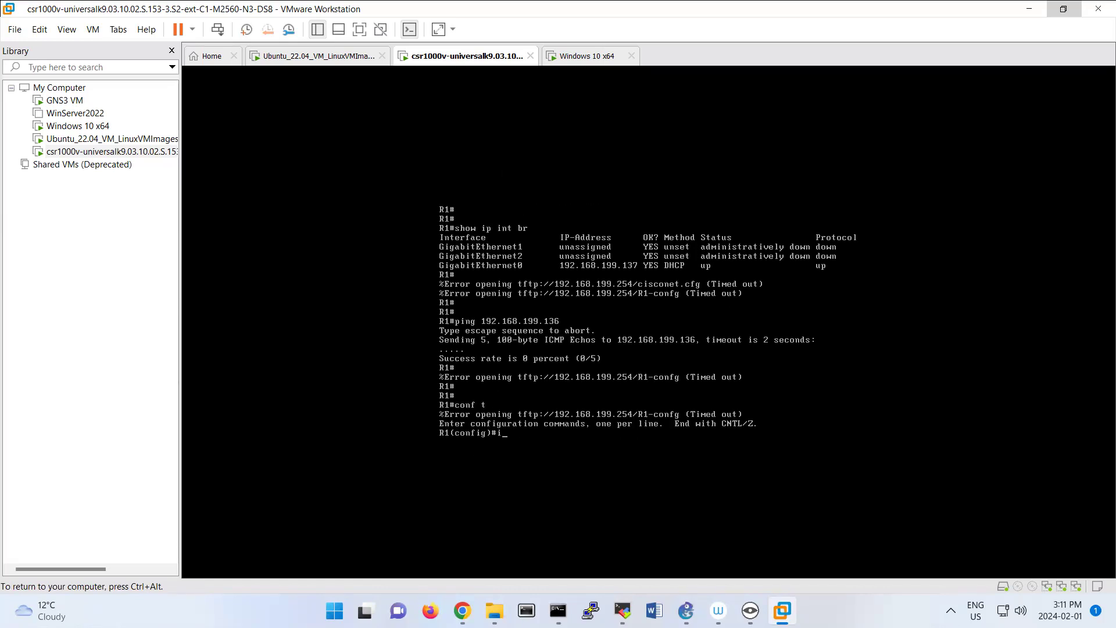
Enable interface gigabitEthernet 1, set it to obtain its IP address by DHCP, and leave configuration mode.
{"action": "type", "text": "int gi1"}
{"action": "key", "text": "Tab"}
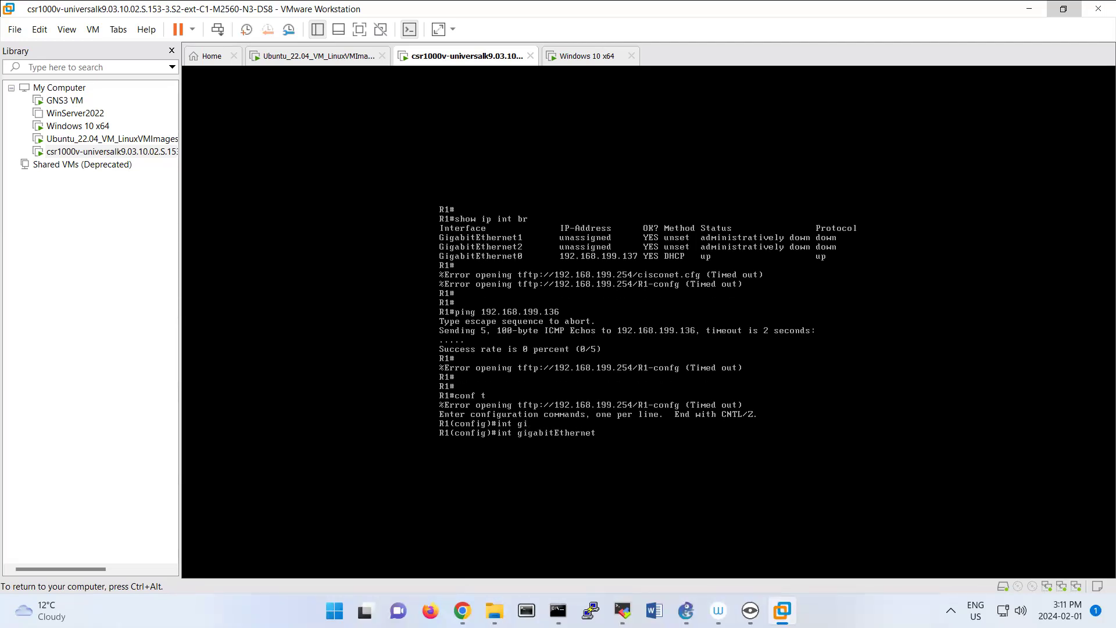
{"action": "type", "text": "1"}
{"action": "key", "text": "Return"}
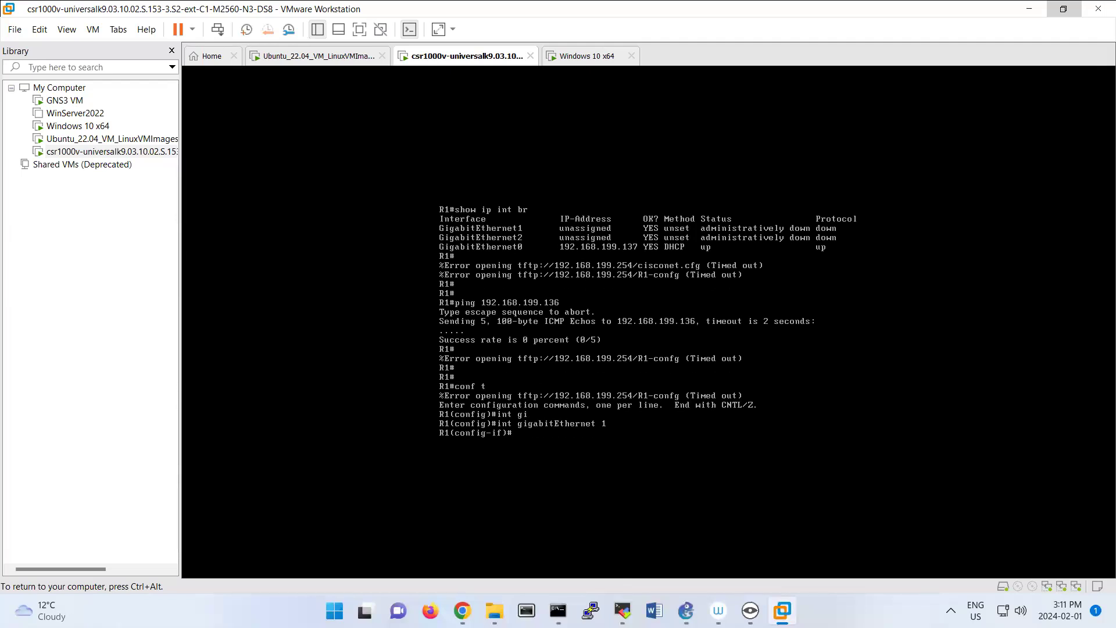
{"action": "type", "text": "no shut"}
{"action": "key", "text": "Return"}
{"action": "type", "text": "ip address dhcp"}
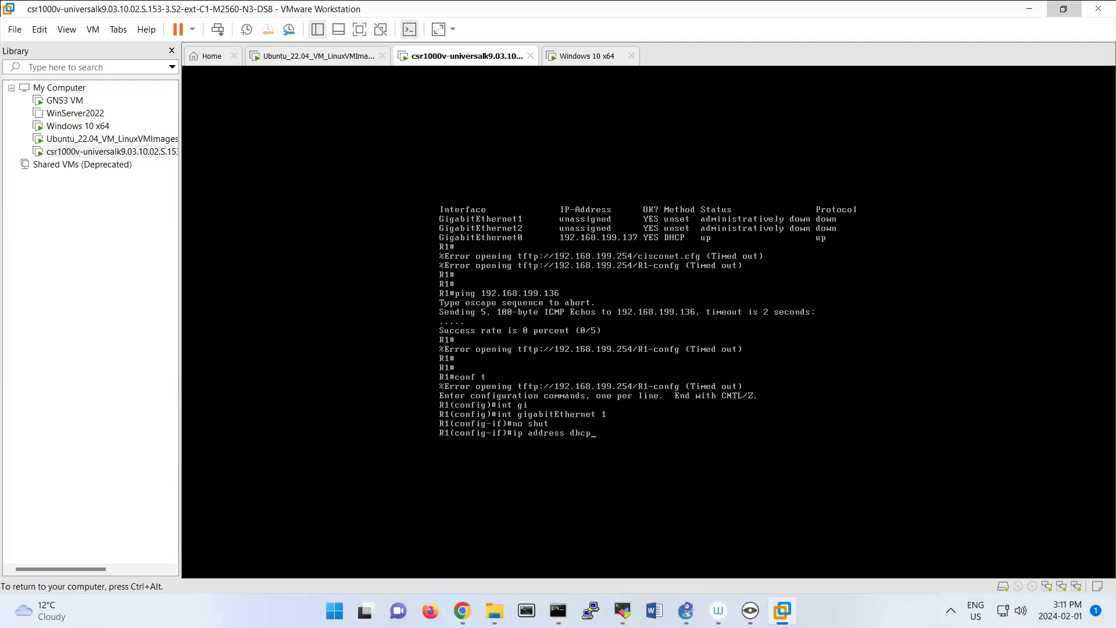
{"action": "key", "text": "Return"}
{"action": "type", "text": "end"}
{"action": "key", "text": "Return"}
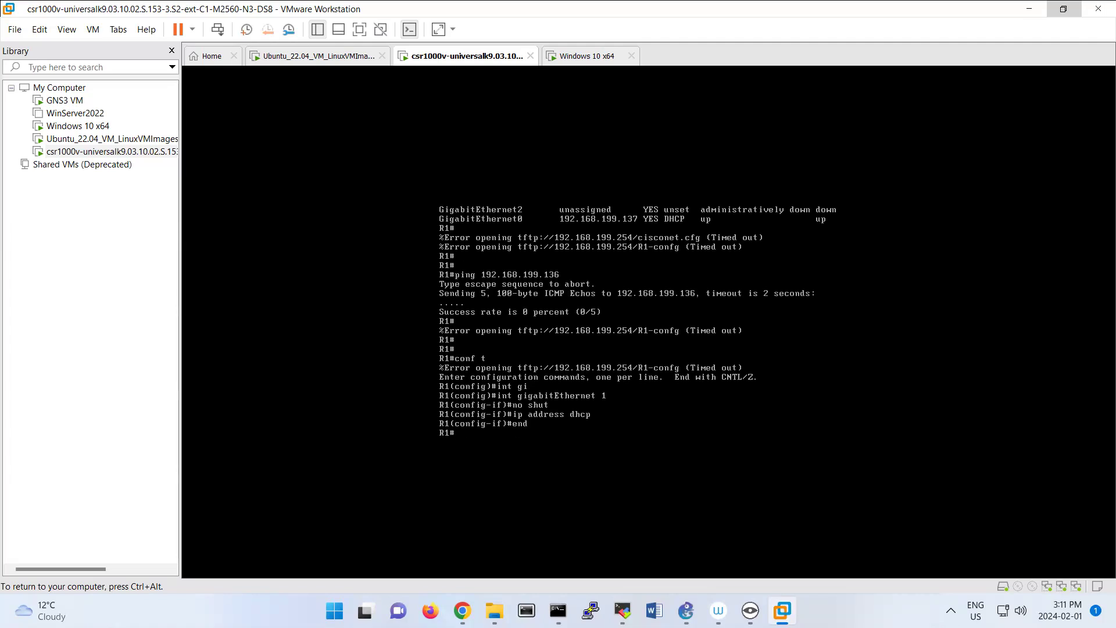
List R1's interfaces with sh ip int br, repeating the command to check GigabitEthernet1 for a DHCP address.
{"action": "type", "text": "sh"}
{"action": "key", "text": "Return"}
{"action": "key", "text": "Return"}
{"action": "key", "text": "Return"}
{"action": "key", "text": "Return"}
{"action": "key", "text": "Return"}
{"action": "type", "text": "sh ip int br"}
{"action": "key", "text": "Return"}
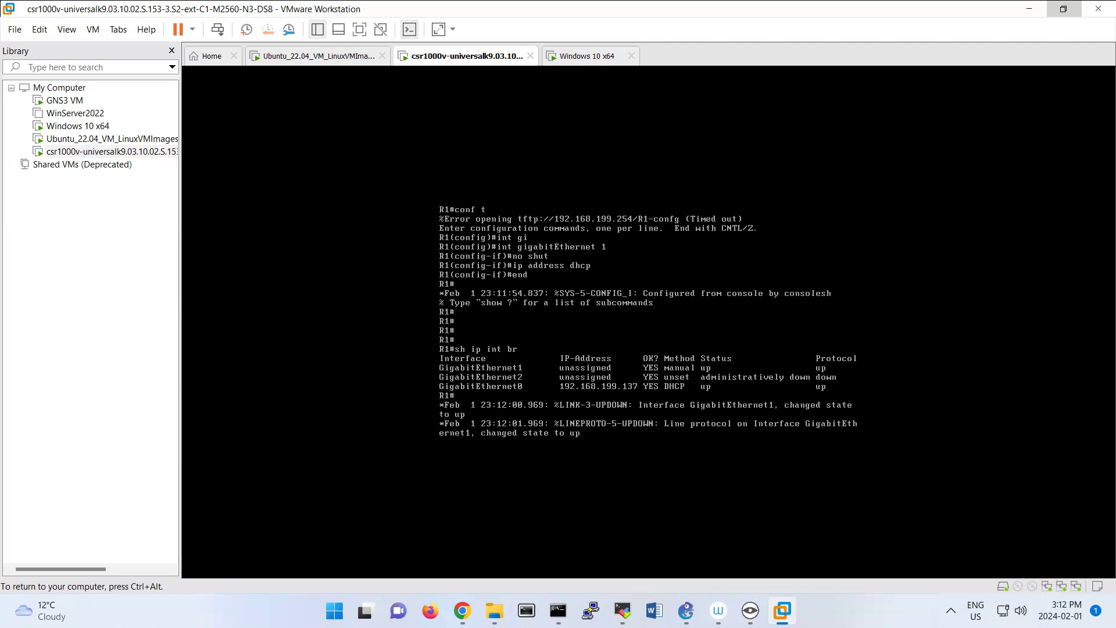
{"action": "key", "text": "Return"}
{"action": "key", "text": "Up"}
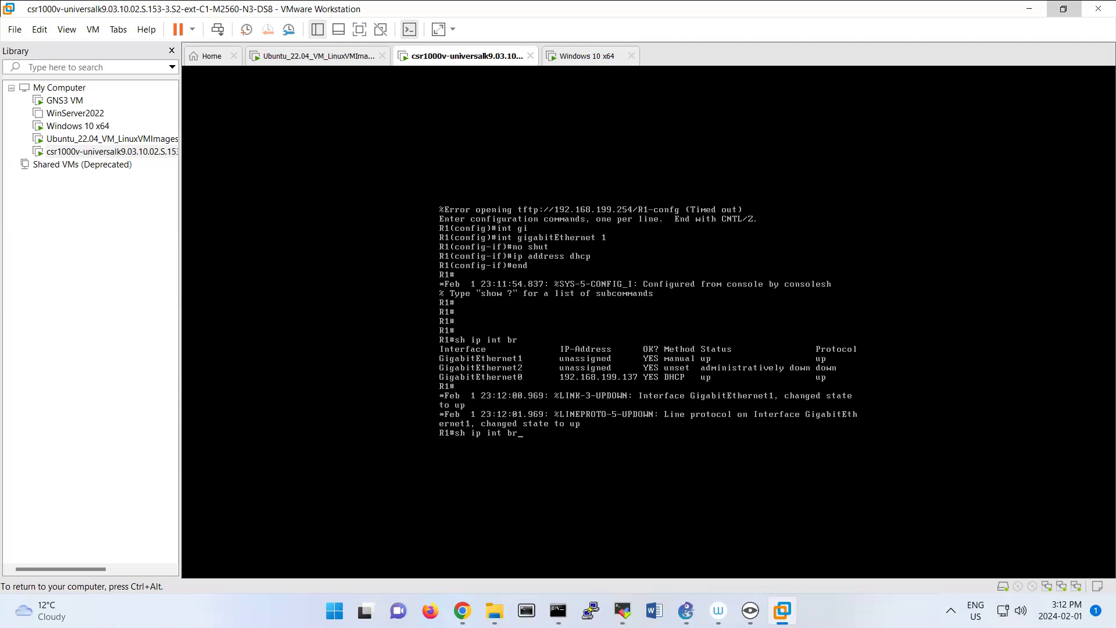
{"action": "key", "text": "Return"}
{"action": "key", "text": "Up"}
{"action": "key", "text": "Return"}
{"action": "key", "text": "Up"}
{"action": "key", "text": "Return"}
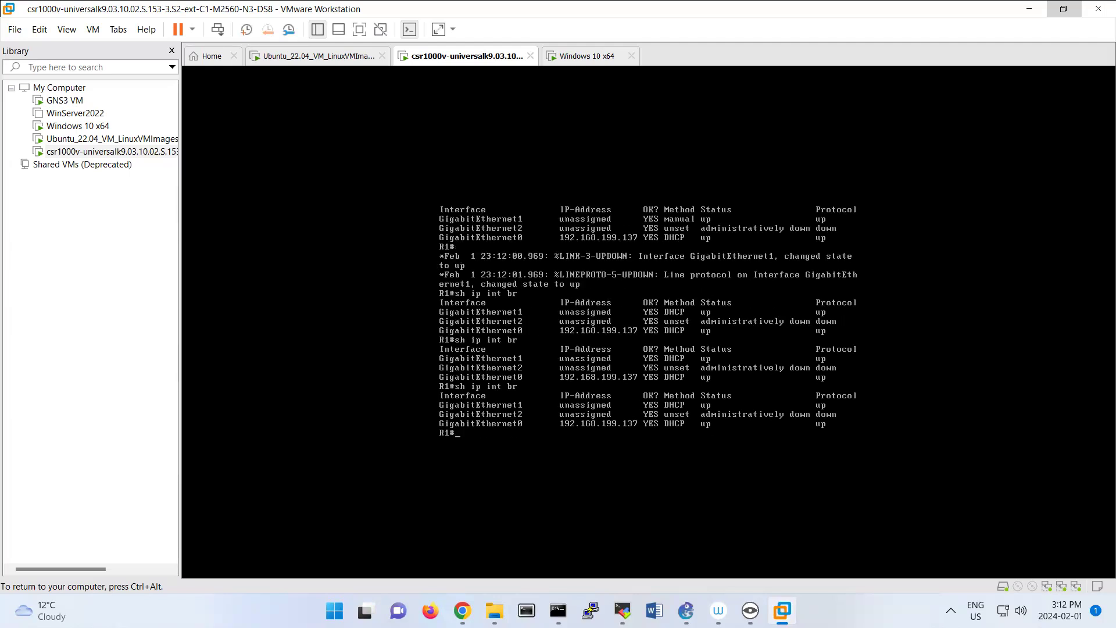
{"action": "key", "text": "Up"}
{"action": "key", "text": "Return"}
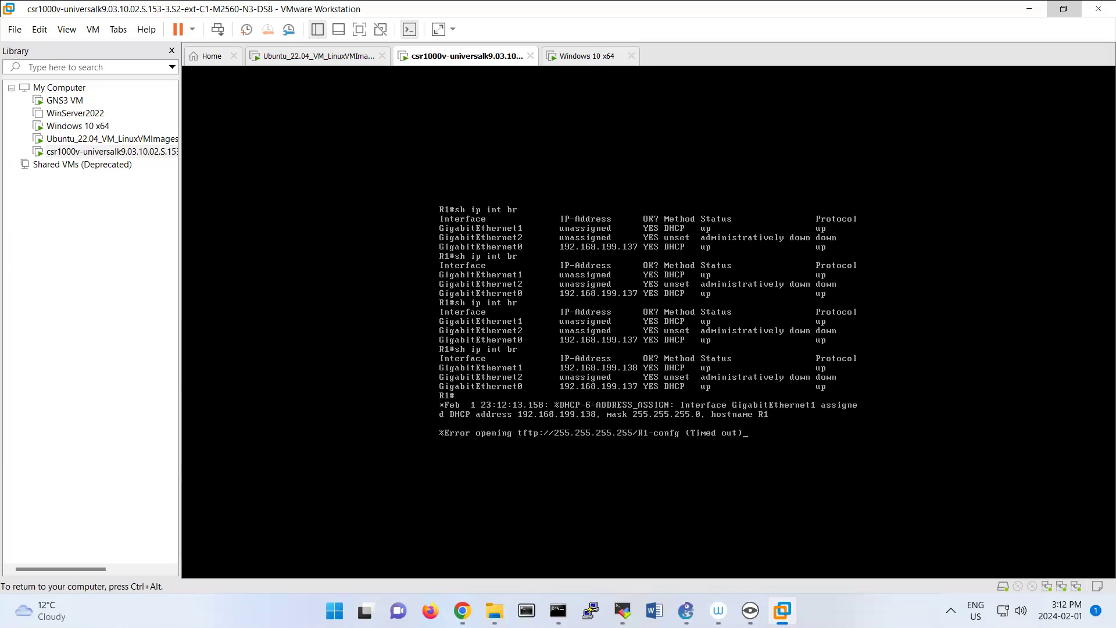
Ping the Ubuntu machine at 192.168.199.136 from the R1 console and release the console input.
{"action": "key", "text": "ctrl+alt"}
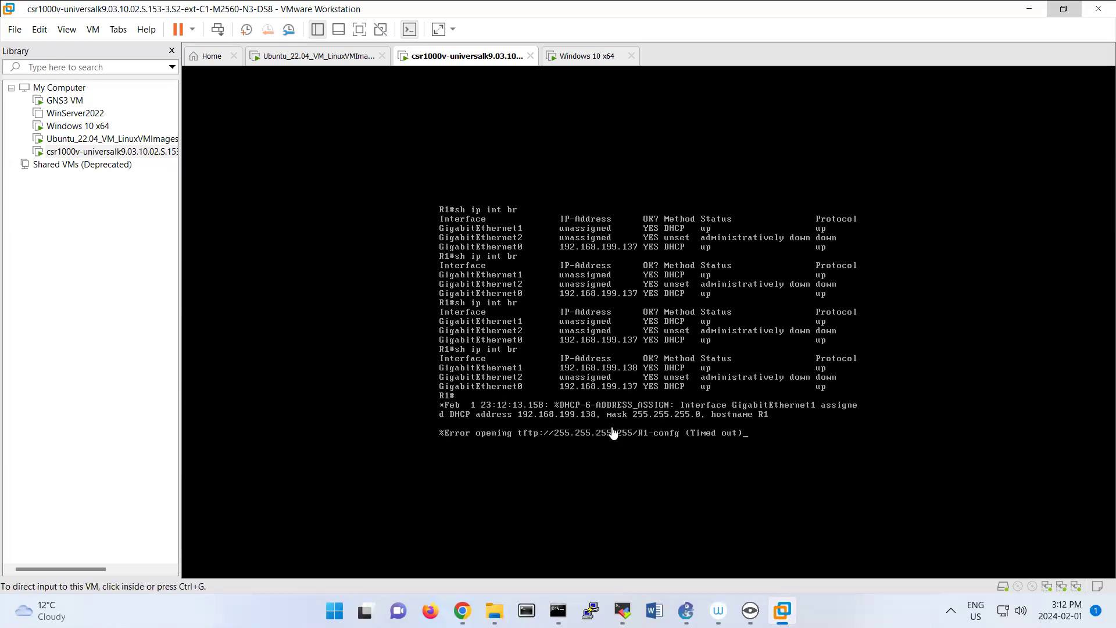
{"action": "left_click", "coordinate": [629, 468]}
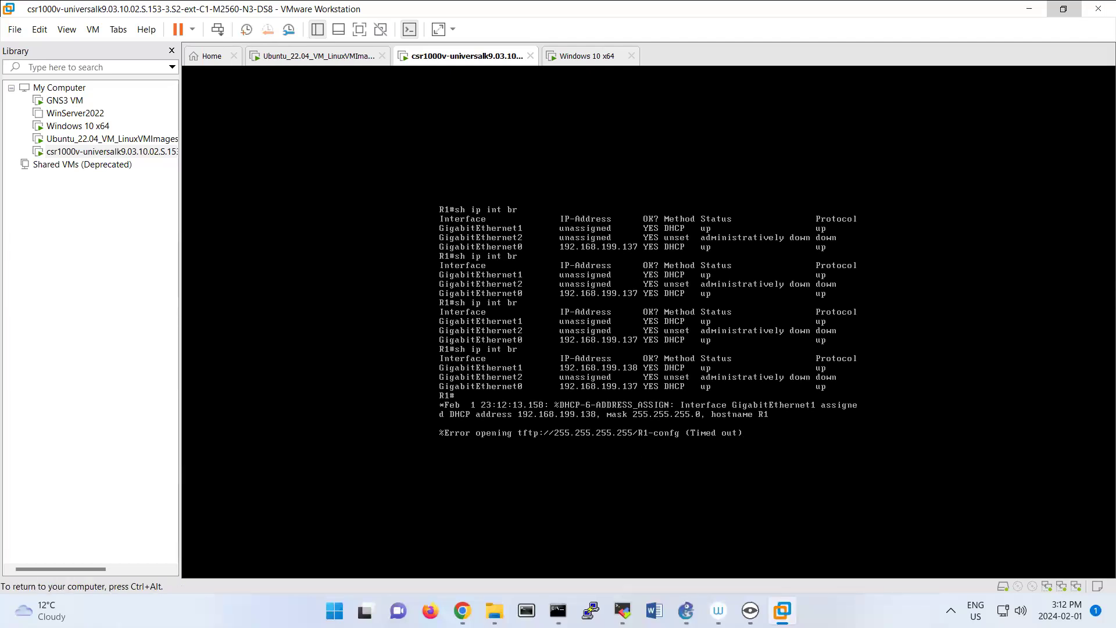
{"action": "key", "text": "Return"}
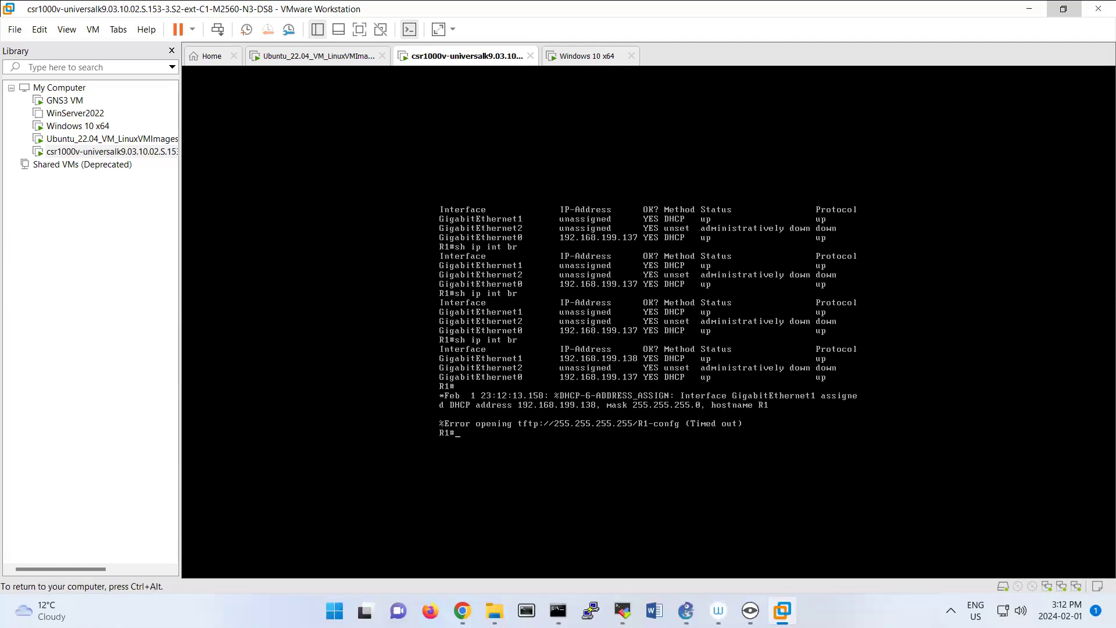
{"action": "type", "text": "ping 192.168.199.136"}
{"action": "key", "text": "Return"}
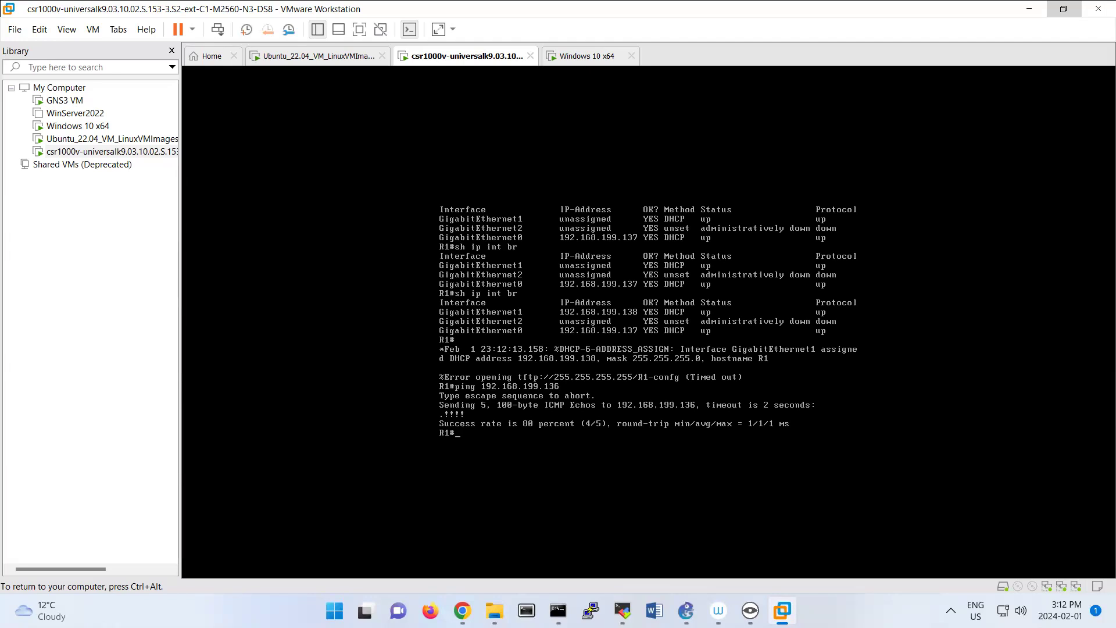
{"action": "key", "text": "ctrl+alt"}
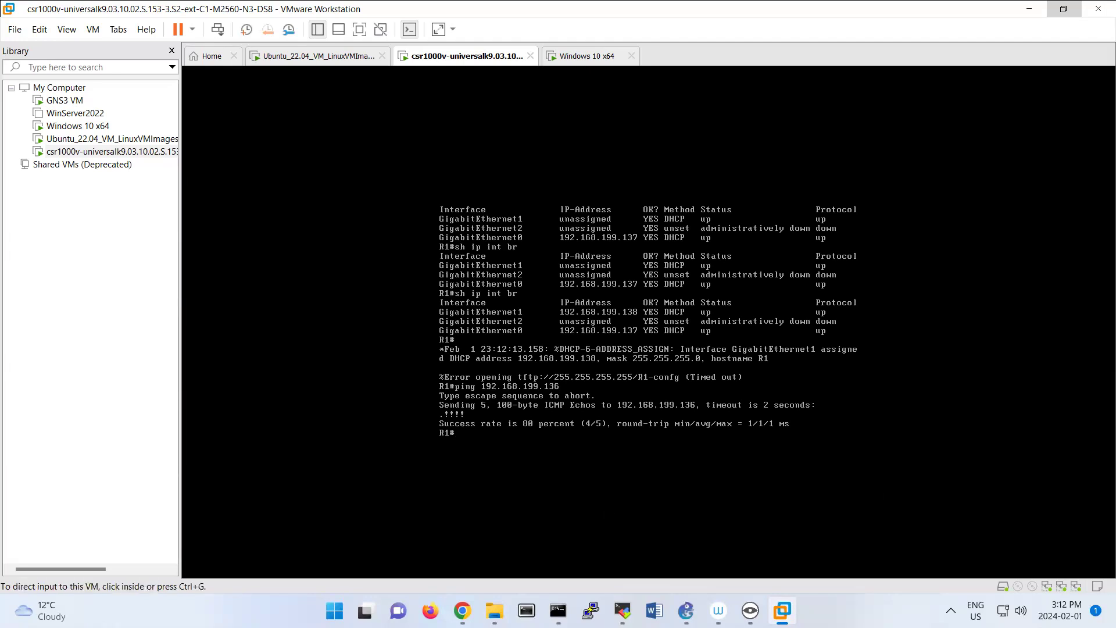
Review the ifconfig and ping output in the Ubuntu terminal, and return to the R1 prompt.
{"action": "mouse_move", "coordinate": [463, 610]}
{"action": "left_click", "coordinate": [558, 610]}
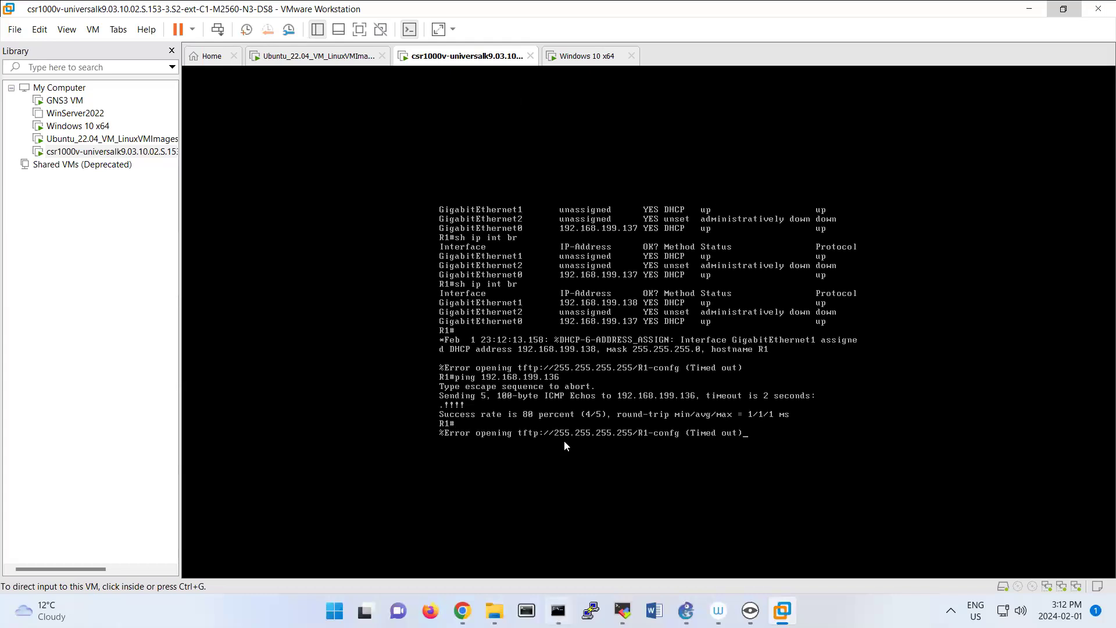
{"action": "scroll", "coordinate": [660, 365], "scroll_direction": "up", "scroll_amount": 4}
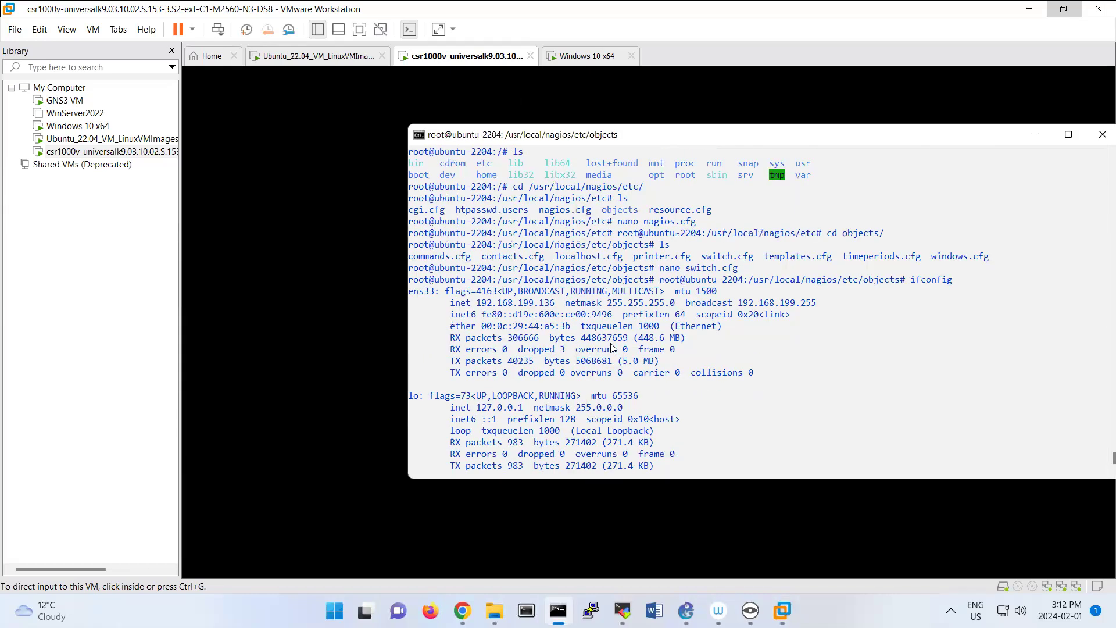
{"action": "scroll", "coordinate": [668, 273], "scroll_direction": "down", "scroll_amount": 7}
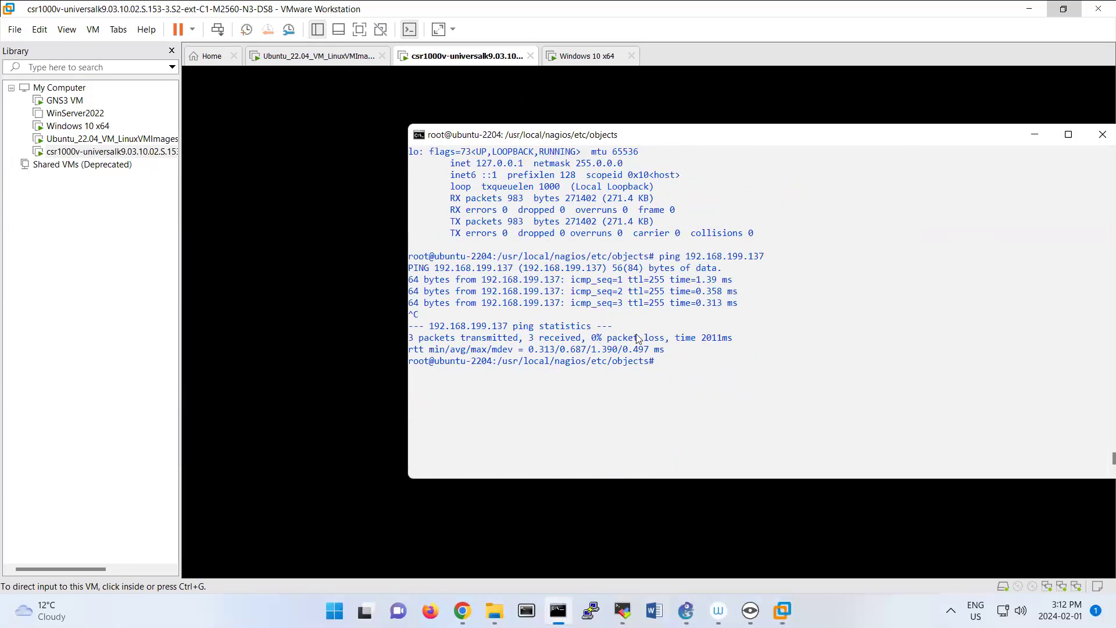
{"action": "left_click", "coordinate": [351, 303]}
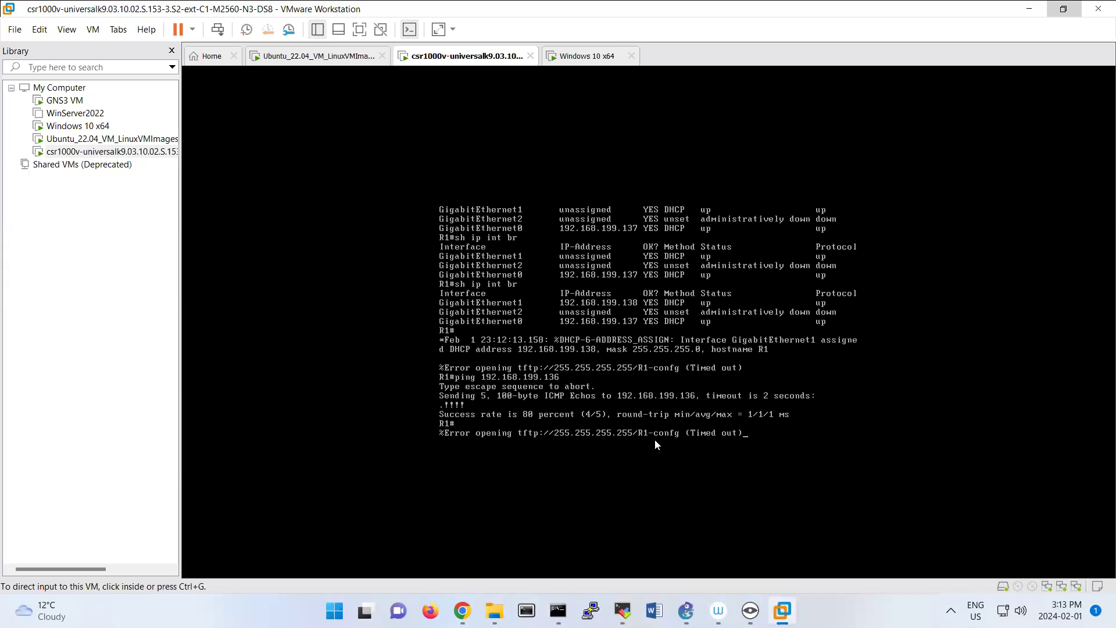
{"action": "left_click", "coordinate": [654, 439]}
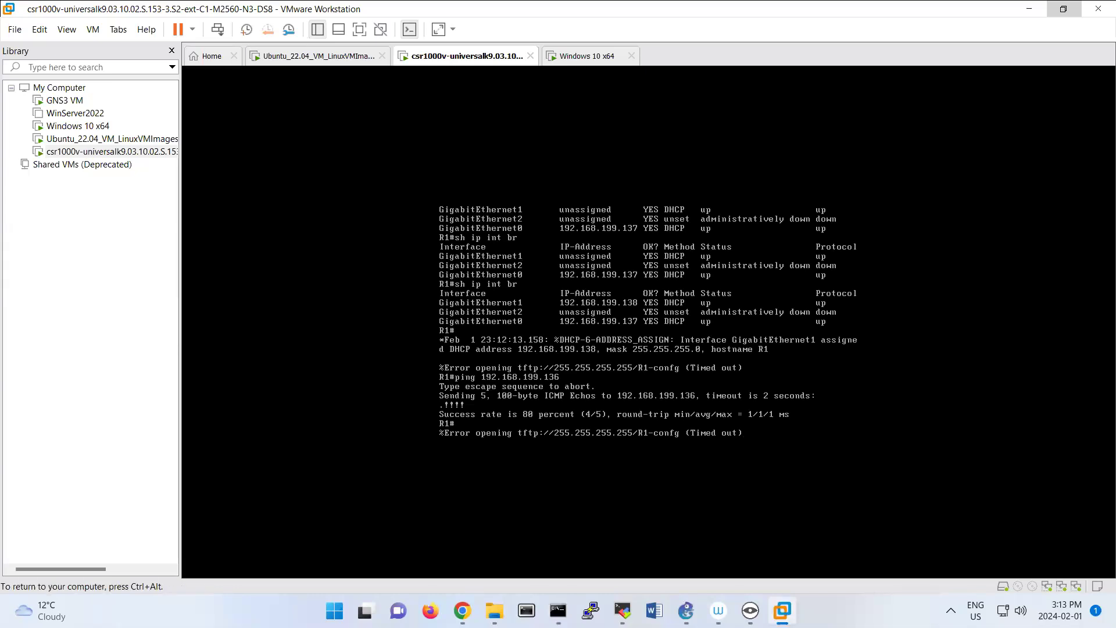
{"action": "key", "text": "Return"}
{"action": "key", "text": "Return"}
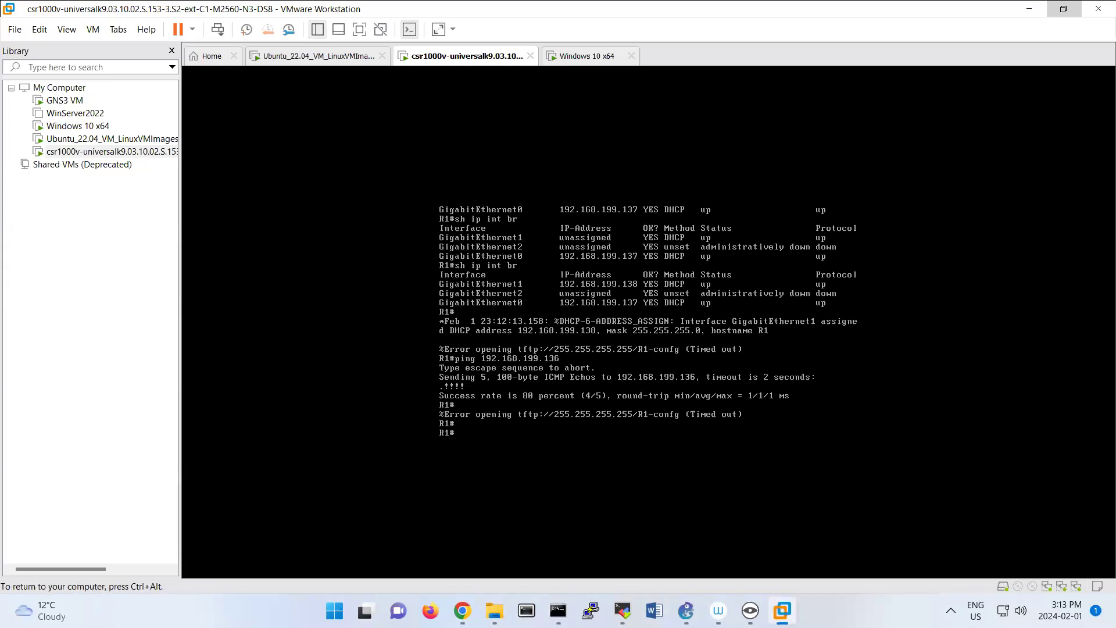
{"action": "type", "text": "snm"}
{"action": "key", "text": "Tab"}
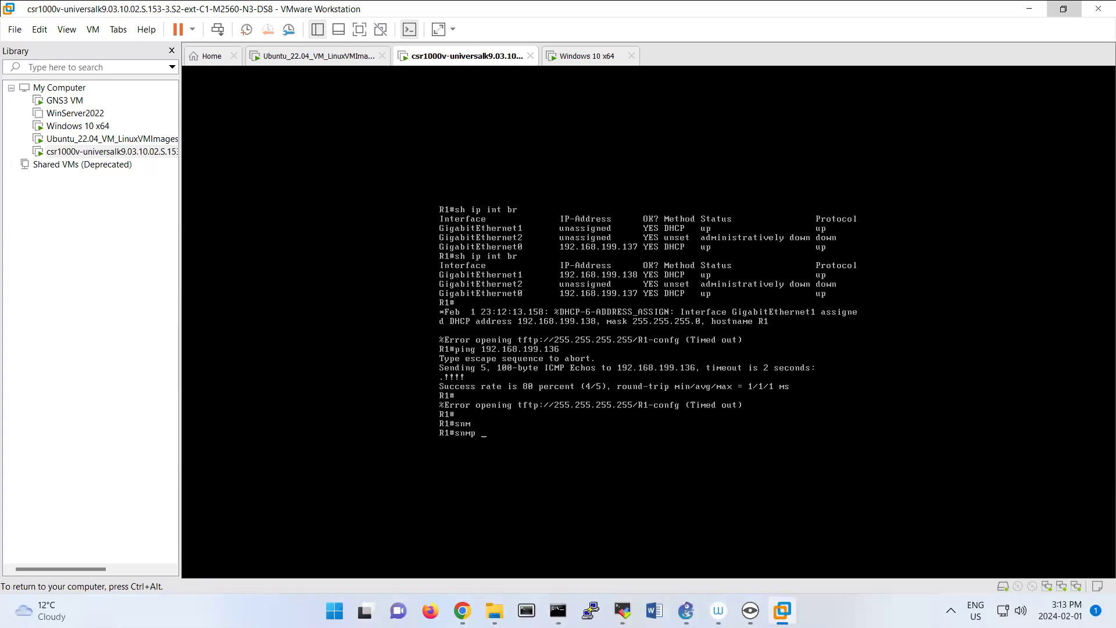
{"action": "key", "text": "BackSpace"}
{"action": "key", "text": "BackSpace"}
{"action": "key", "text": "BackSpace"}
{"action": "key", "text": "BackSpace"}
{"action": "key", "text": "BackSpace"}
Enter R1's global configuration mode and define the read-only SNMP community with snmp-server community public ro, checking the available options.
{"action": "type", "text": "conf"}
{"action": "key", "text": "Return"}
{"action": "type", "text": "snmp"}
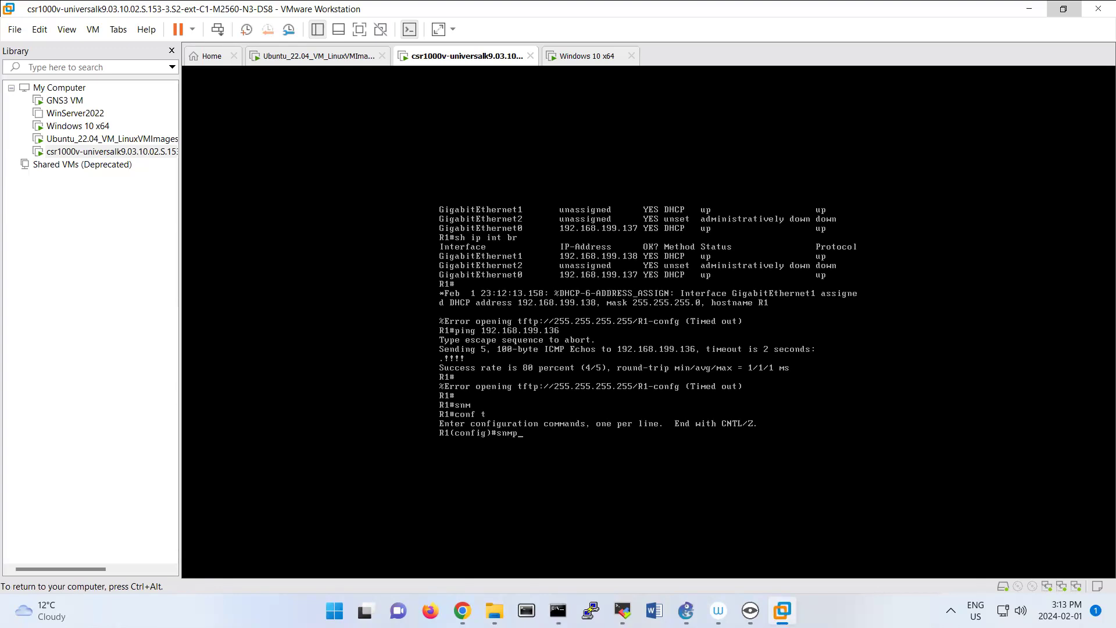
{"action": "type", "text": "-sre"}
{"action": "key", "text": "Tab"}
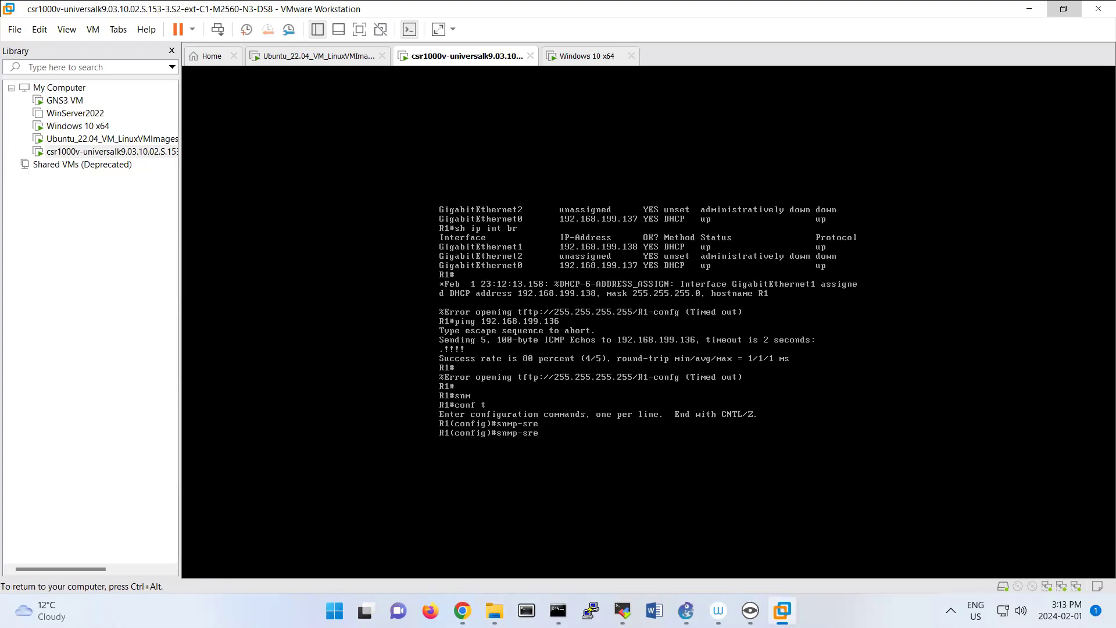
{"action": "key", "text": "BackSpace"}
{"action": "key", "text": "BackSpace"}
{"action": "key", "text": "Tab"}
{"action": "type", "text": "comm"}
{"action": "key", "text": "Tab"}
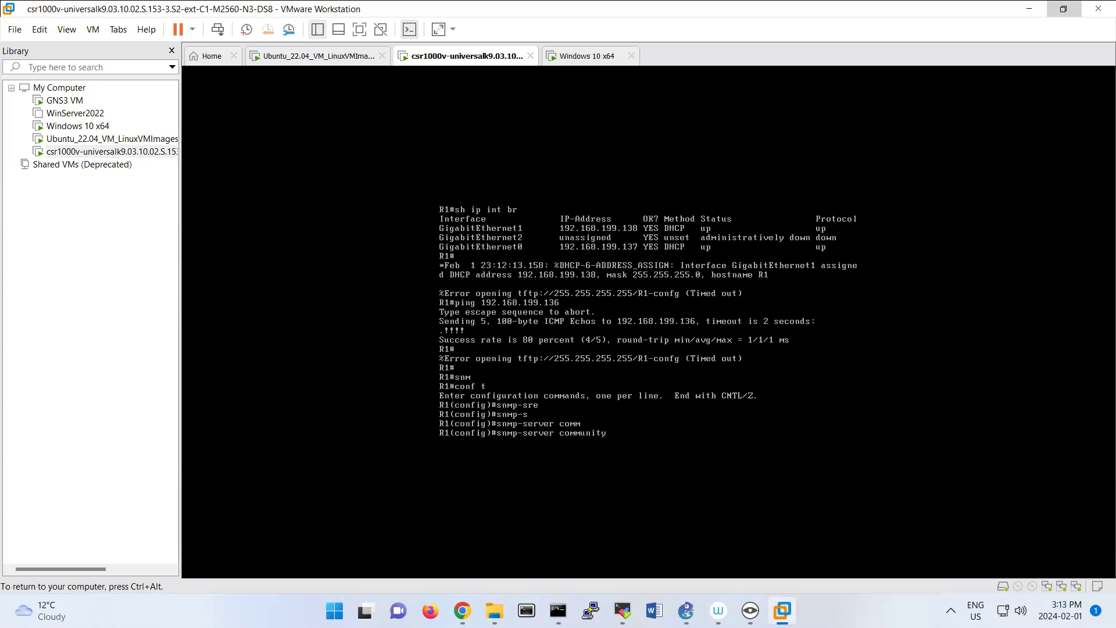
{"action": "key", "text": "Tab"}
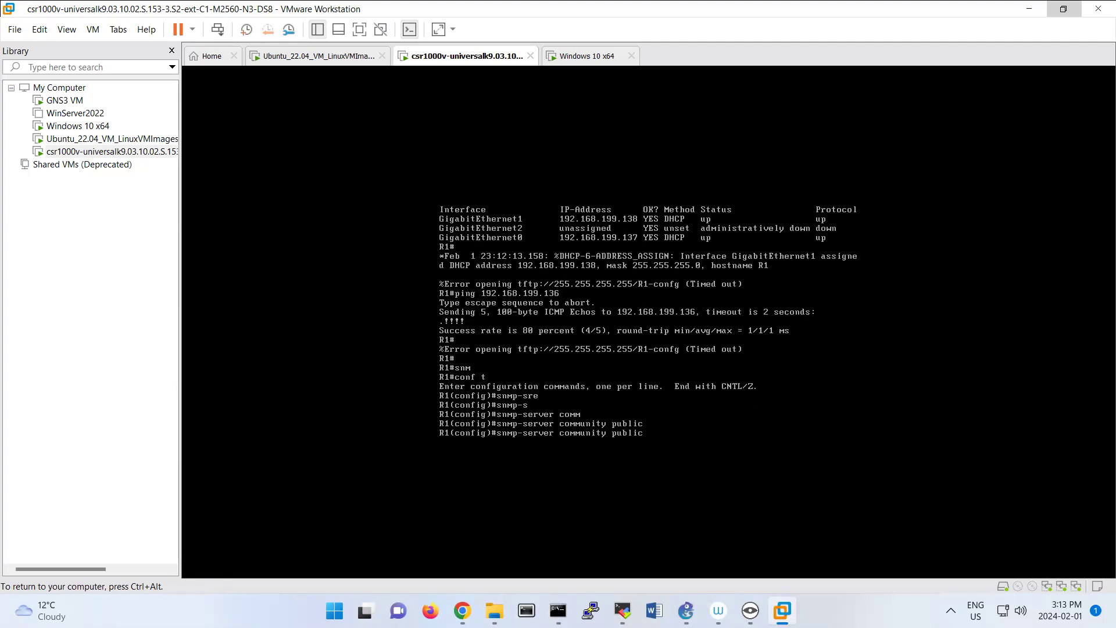
{"action": "type", "text": "?"}
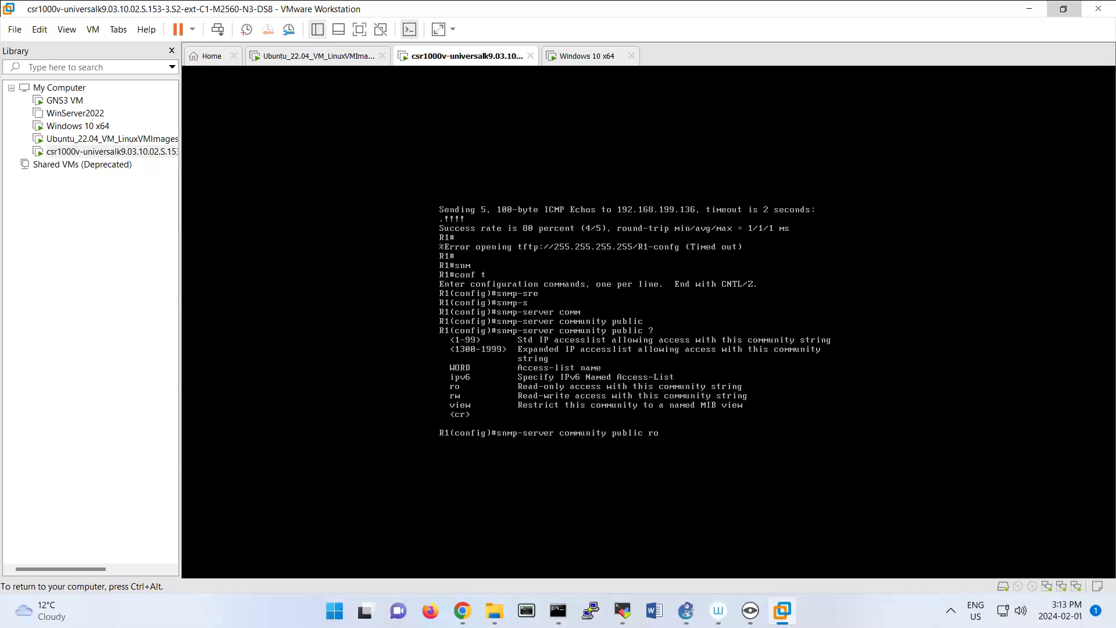
{"action": "key", "text": "Return"}
{"action": "key", "text": "Return"}
{"action": "key", "text": "Return"}
{"action": "key", "text": "Return"}
{"action": "key", "text": "Return"}
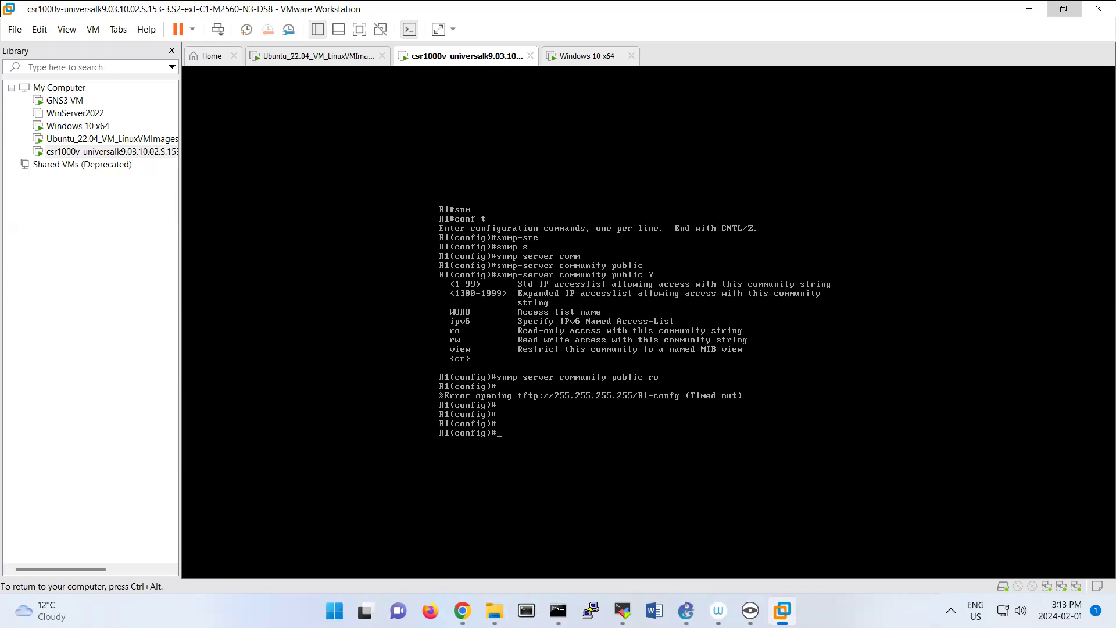
Release the R1 console, switch to Chrome and search Google for "mib browser" in a new tab.
{"action": "key", "text": "ctrl+alt"}
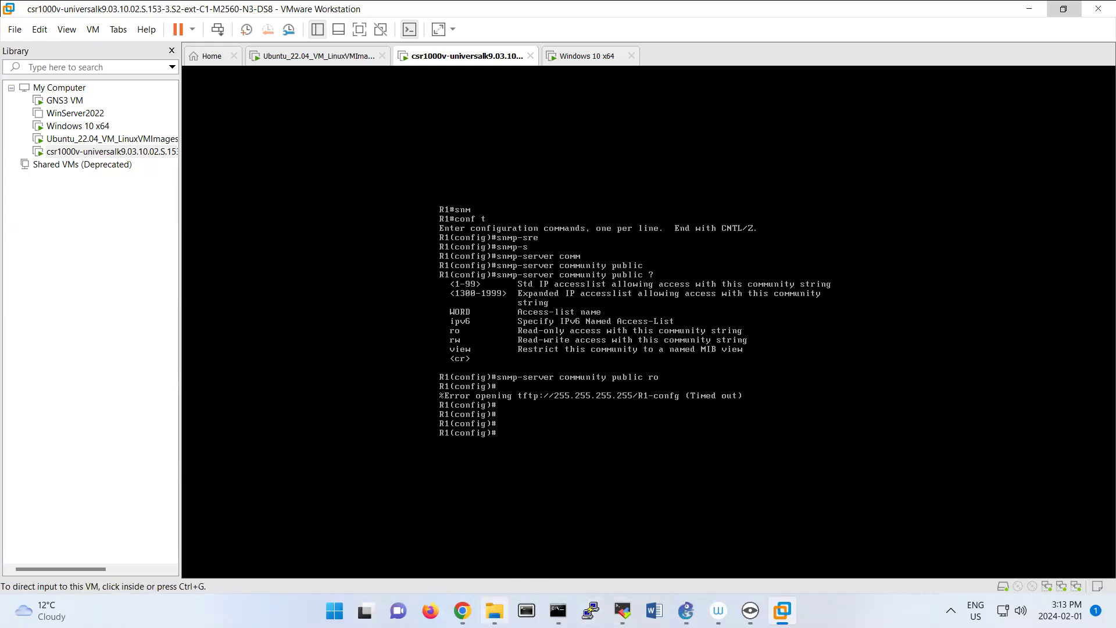
{"action": "left_click", "coordinate": [573, 490]}
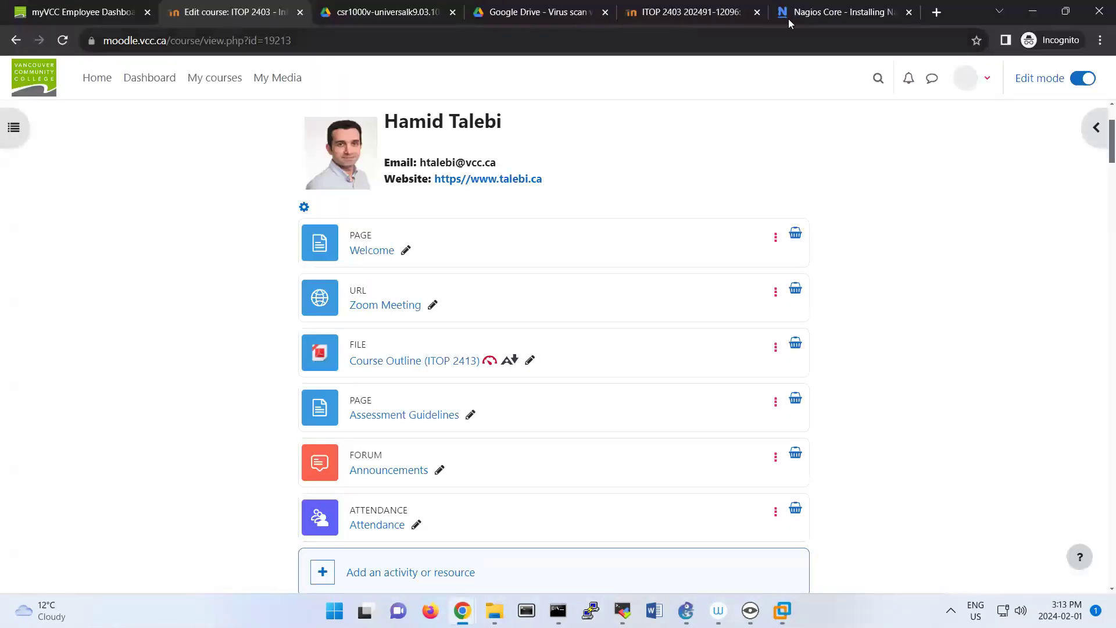
{"action": "left_click", "coordinate": [936, 12]}
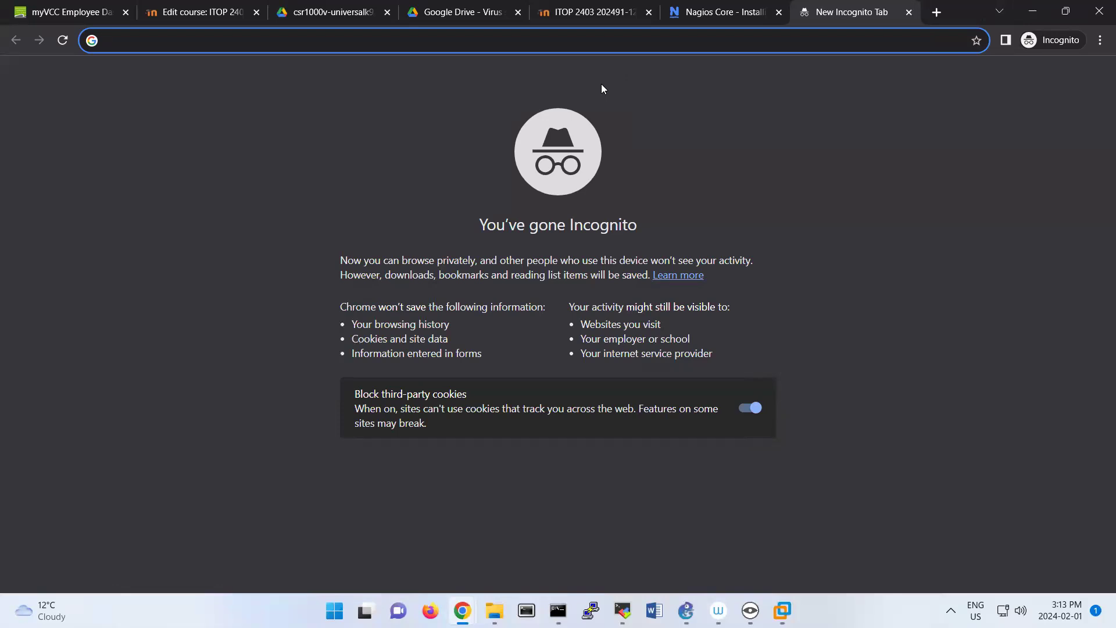
{"action": "type", "text": "m"}
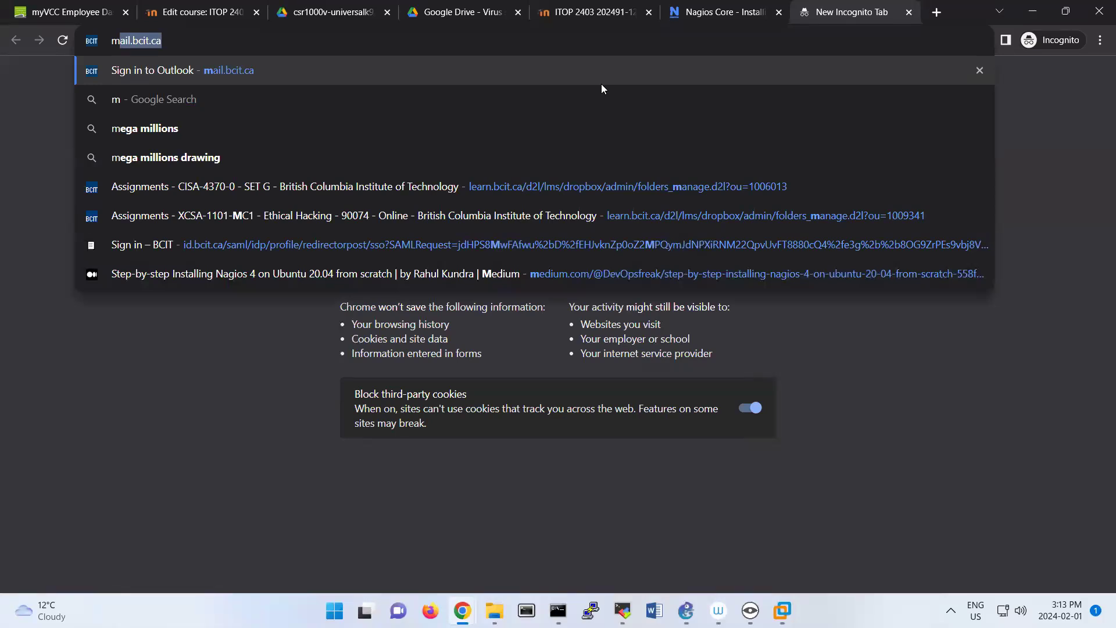
{"action": "type", "text": "i"}
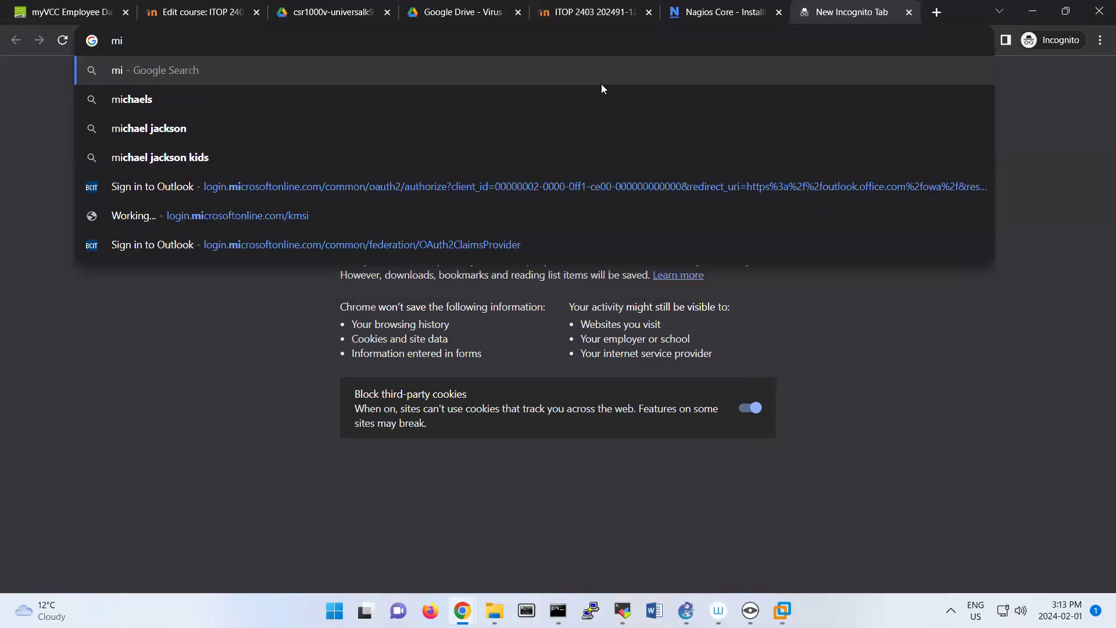
{"action": "type", "text": "b browser"}
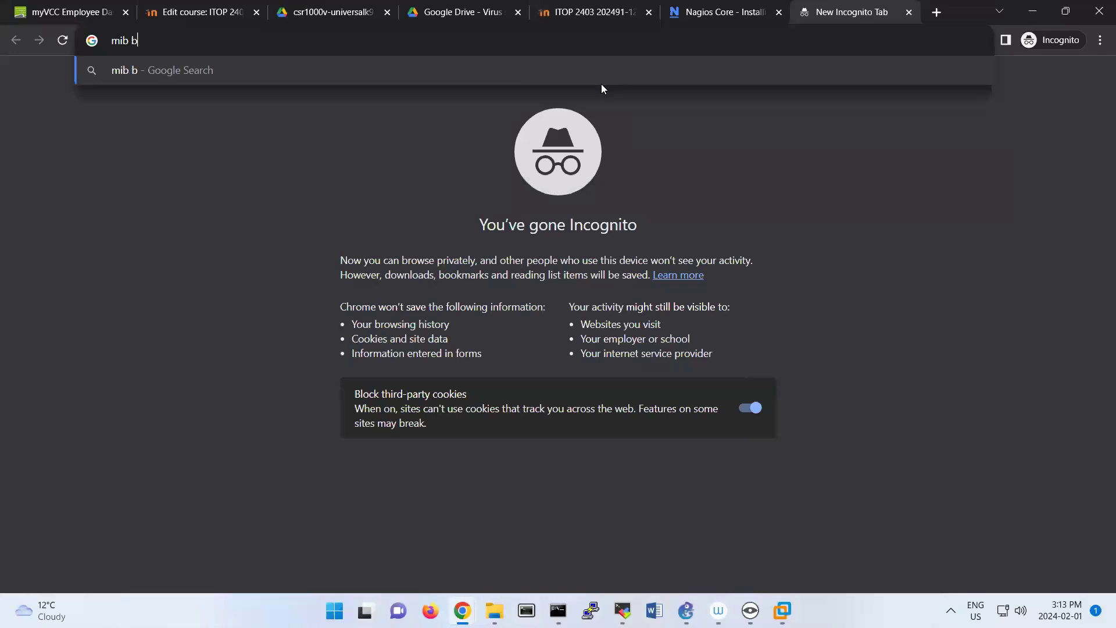
{"action": "key", "text": "Return"}
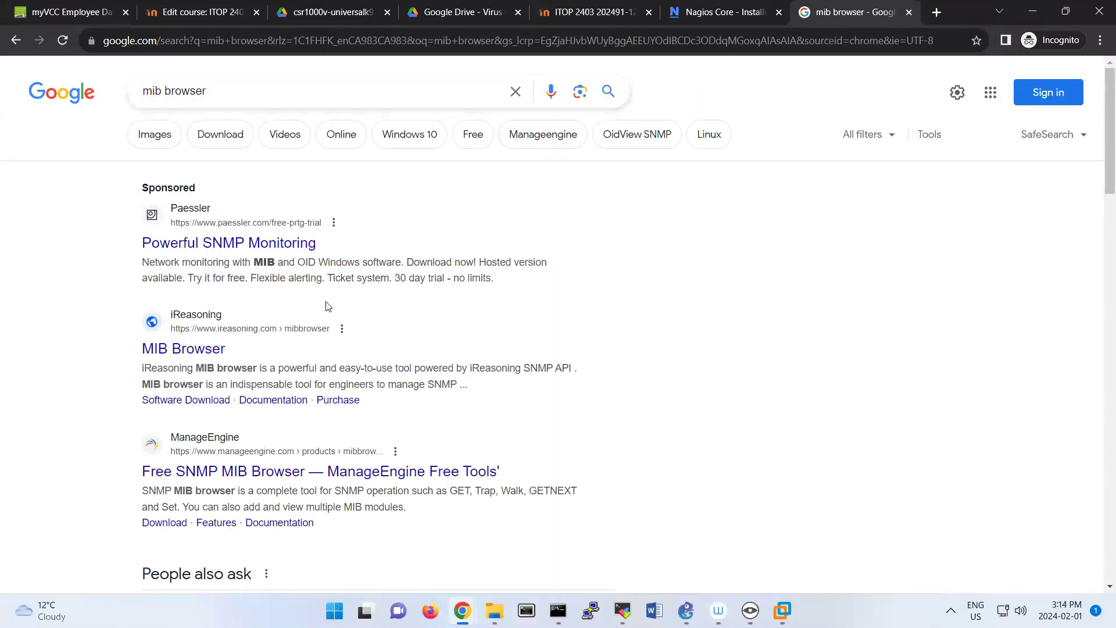
Open iReasoning's MIB Browser download page, choose the Free Personal Edition and accept its license agreement.
{"action": "left_click", "coordinate": [198, 355]}
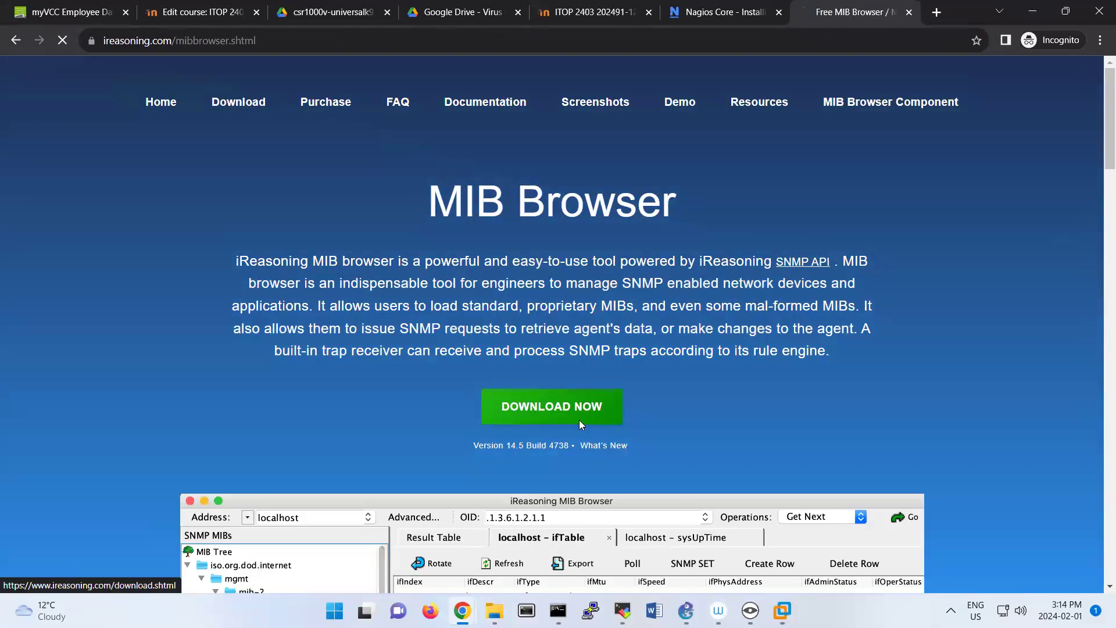
{"action": "left_click", "coordinate": [578, 420]}
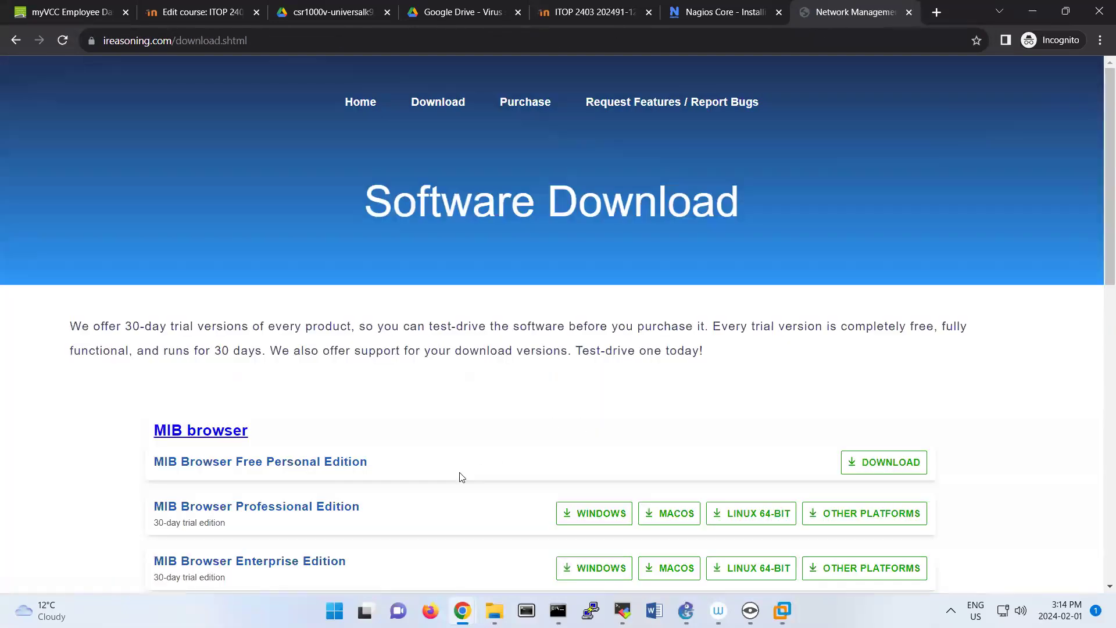
{"action": "scroll", "coordinate": [325, 346], "scroll_direction": "down", "scroll_amount": 2}
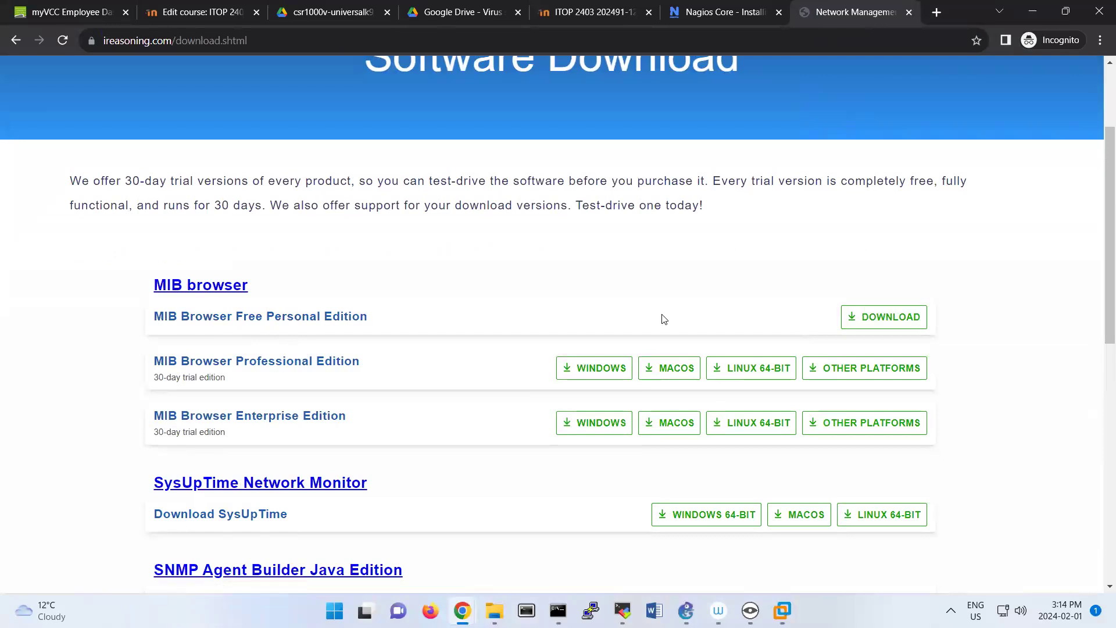
{"action": "left_click", "coordinate": [886, 317]}
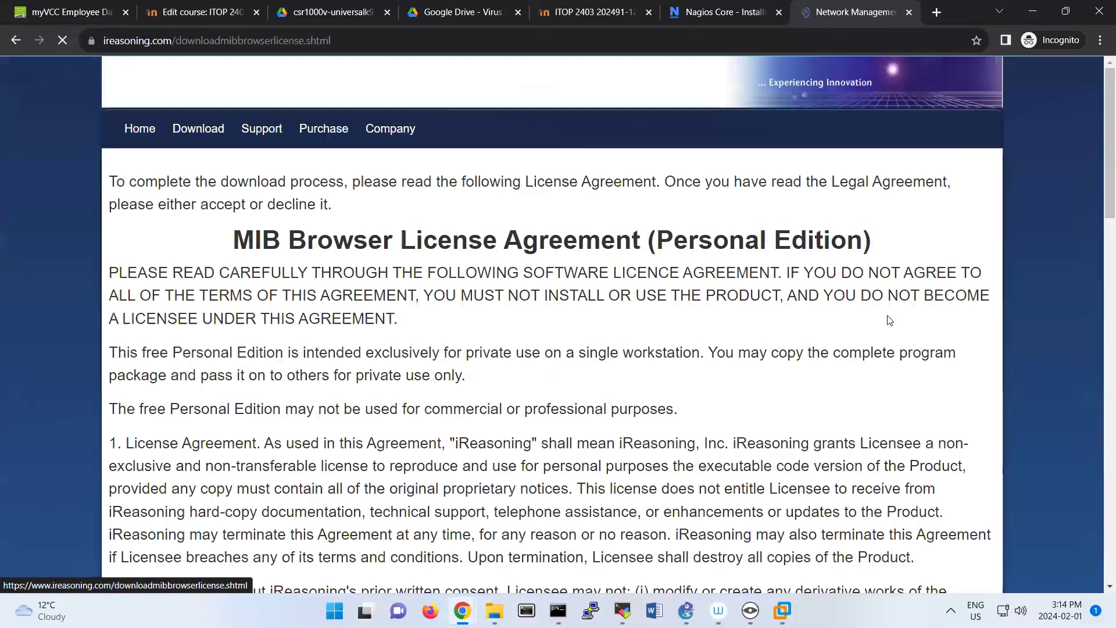
{"action": "scroll", "coordinate": [647, 370], "scroll_direction": "down", "scroll_amount": 4}
{"action": "scroll", "coordinate": [647, 370], "scroll_direction": "down", "scroll_amount": 10}
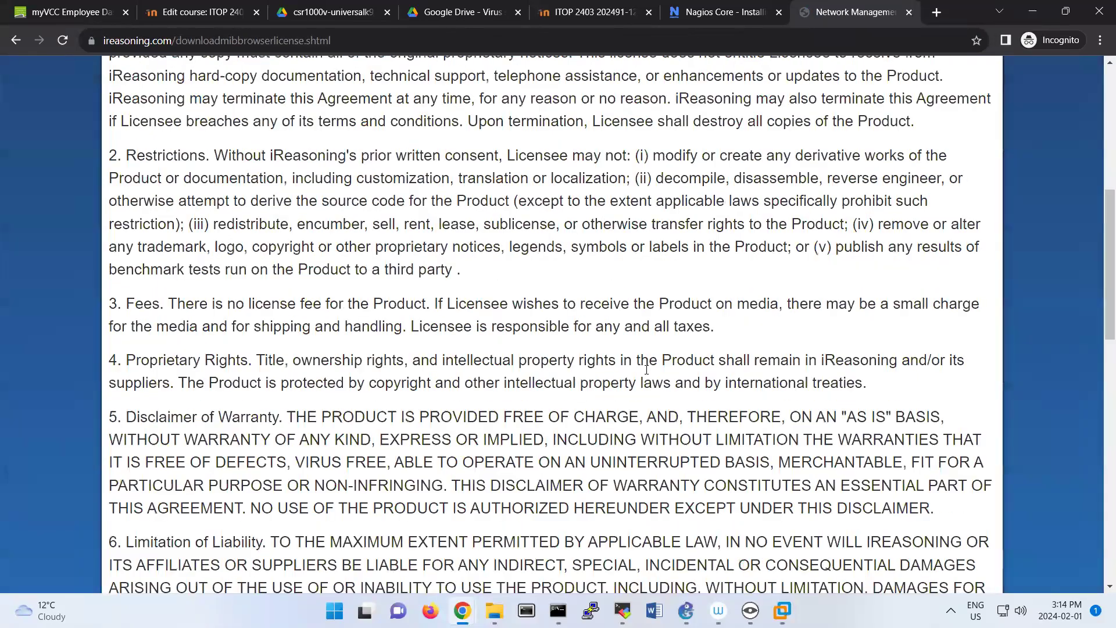
{"action": "left_click", "coordinate": [281, 459]}
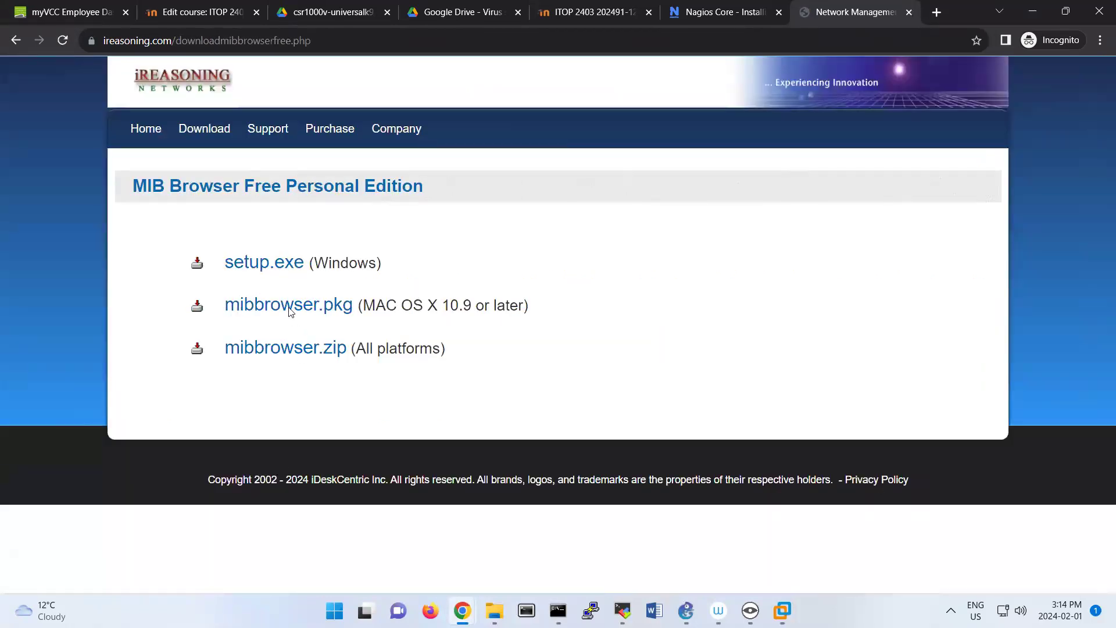
Download the Windows installer setup.exe and save it to the Desktop.
{"action": "left_click", "coordinate": [257, 266]}
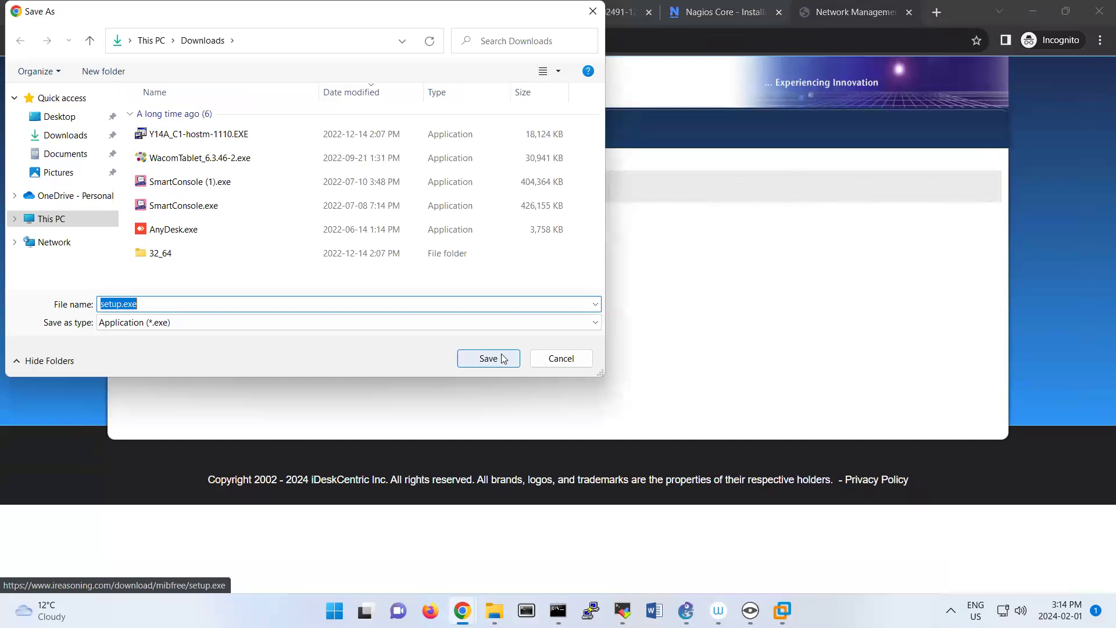
{"action": "left_click", "coordinate": [53, 117]}
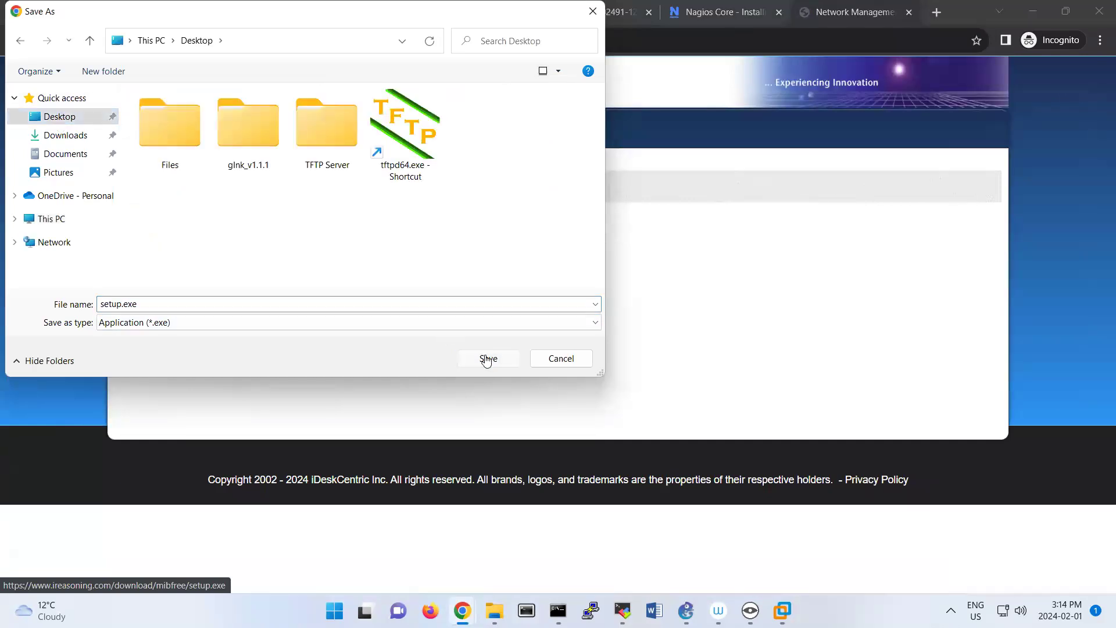
{"action": "left_click", "coordinate": [488, 357]}
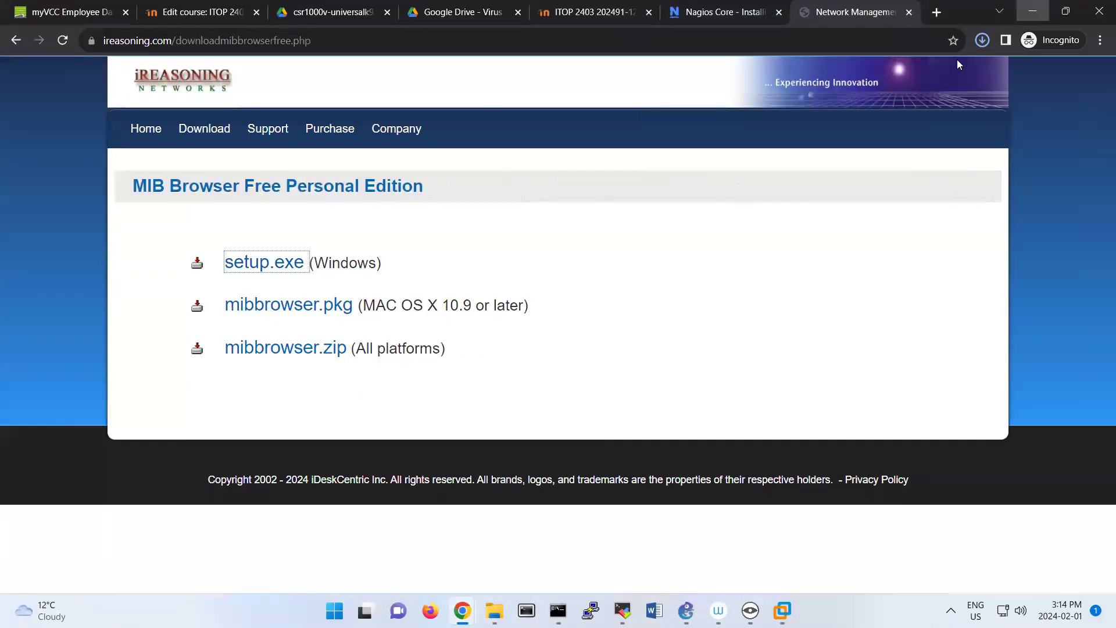
Minimize the browser windows, run setup.exe from the desktop and install MIB Browser with the default components.
{"action": "left_click", "coordinate": [1031, 11]}
{"action": "left_click", "coordinate": [1029, 8]}
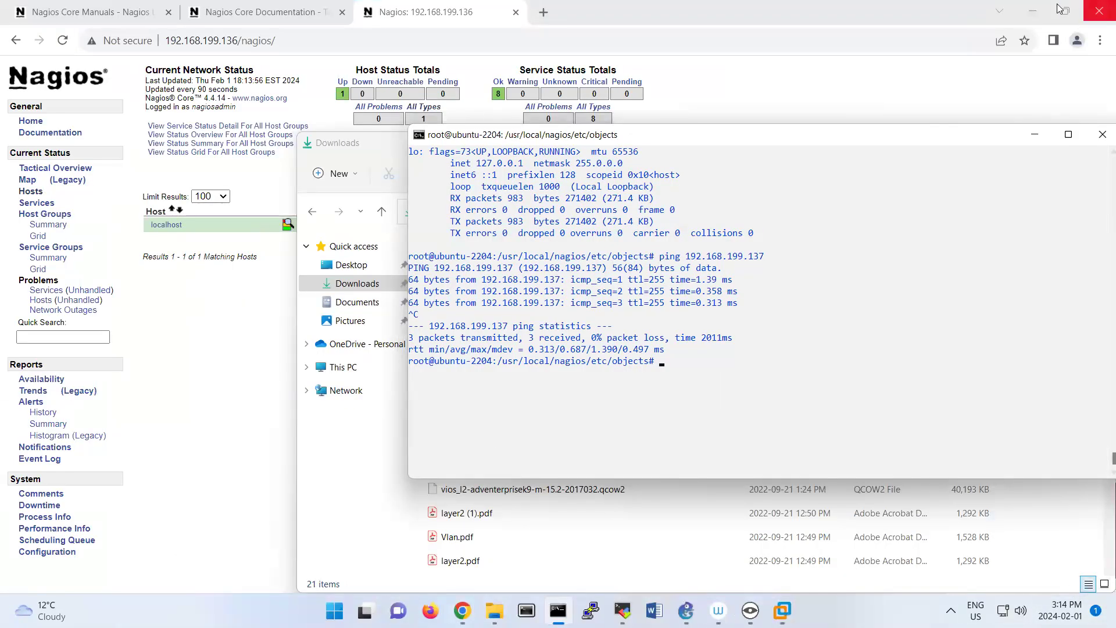
{"action": "left_click", "coordinate": [1033, 11]}
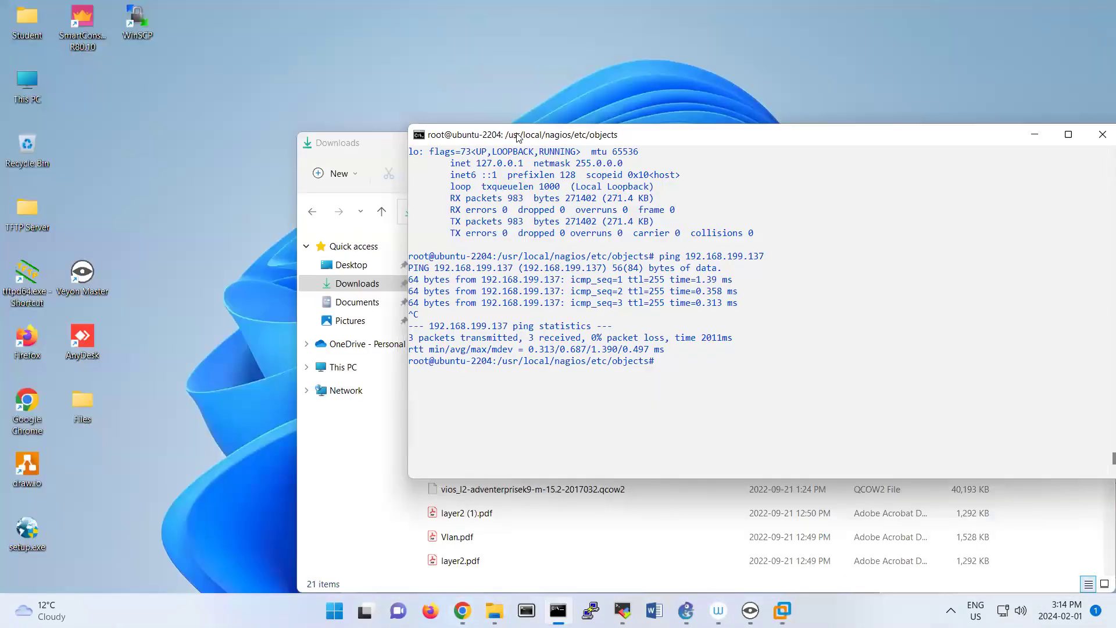
{"action": "double_click", "coordinate": [29, 534]}
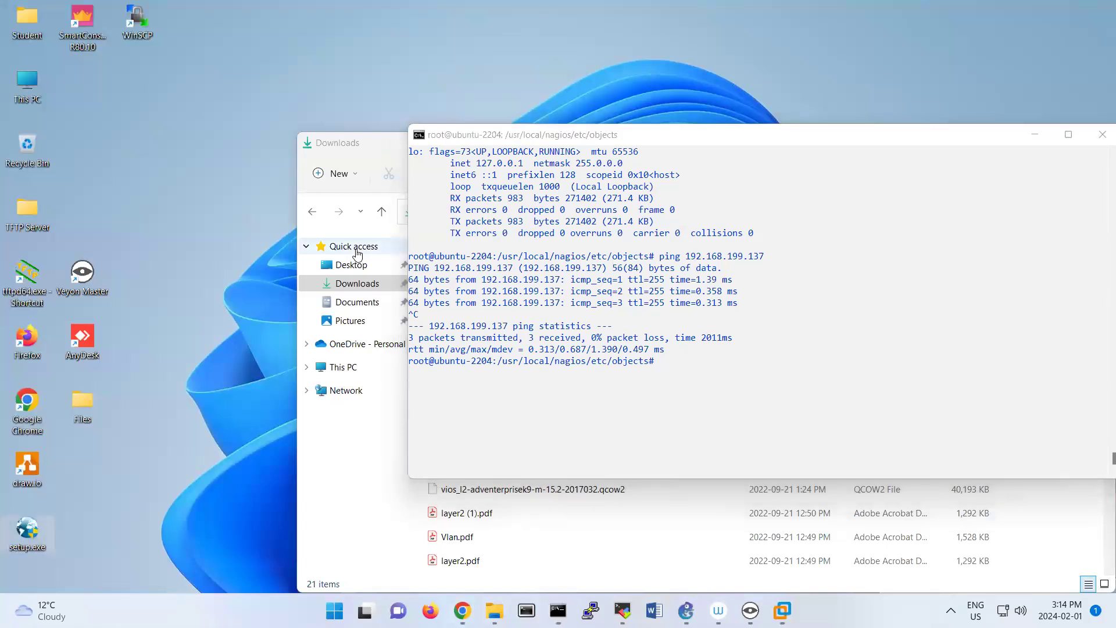
{"action": "left_click", "coordinate": [639, 421]}
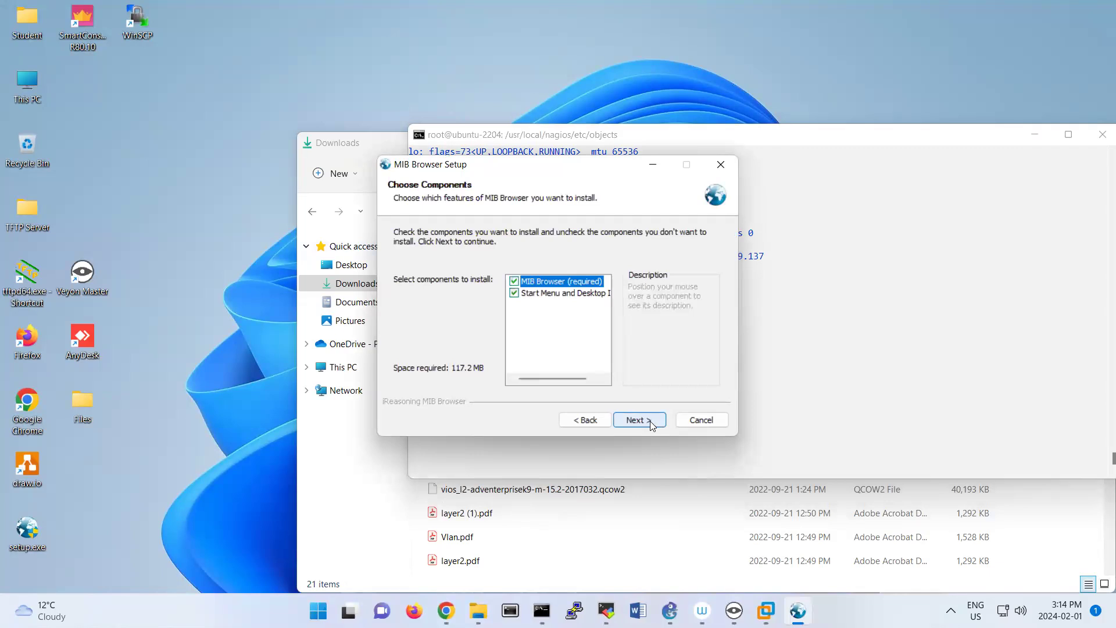
{"action": "left_click", "coordinate": [639, 420]}
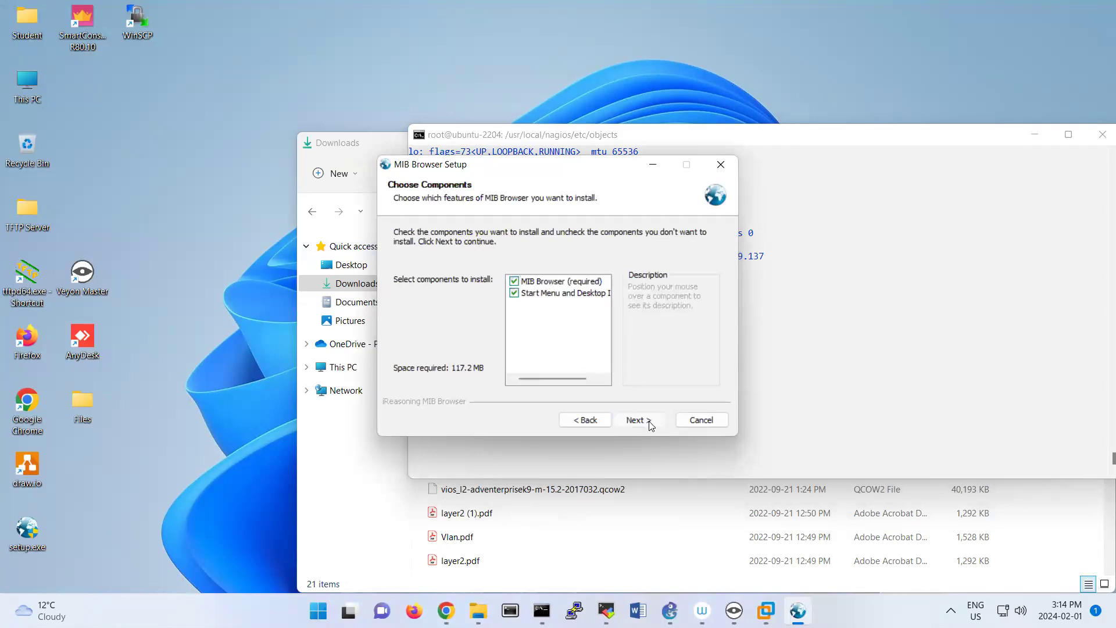
{"action": "left_click", "coordinate": [650, 423]}
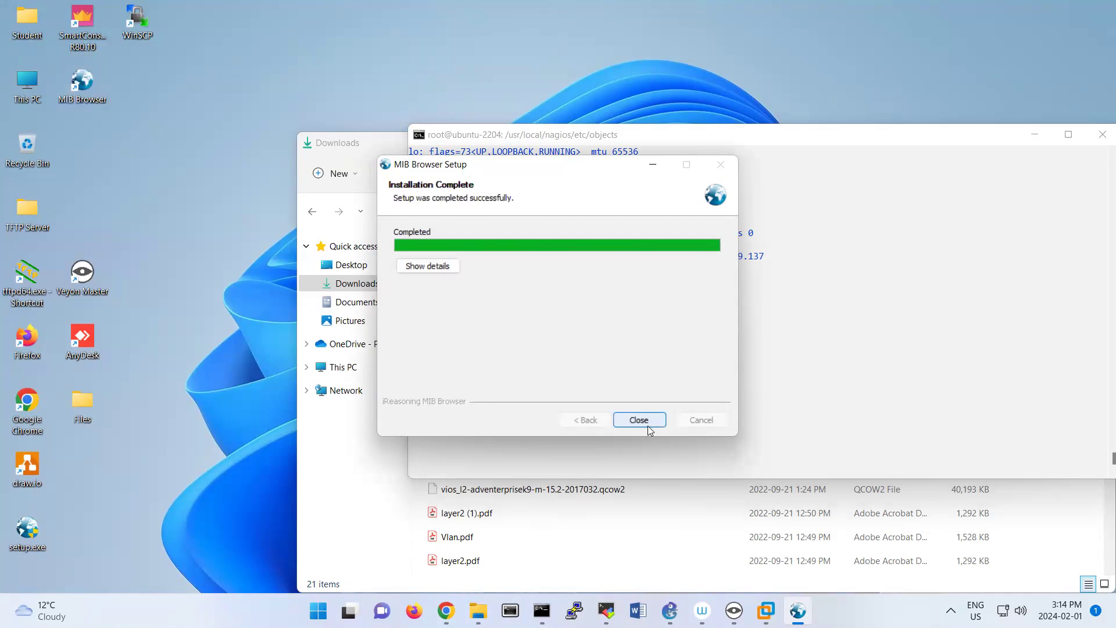
{"action": "left_click", "coordinate": [649, 423]}
{"action": "left_click", "coordinate": [604, 344]}
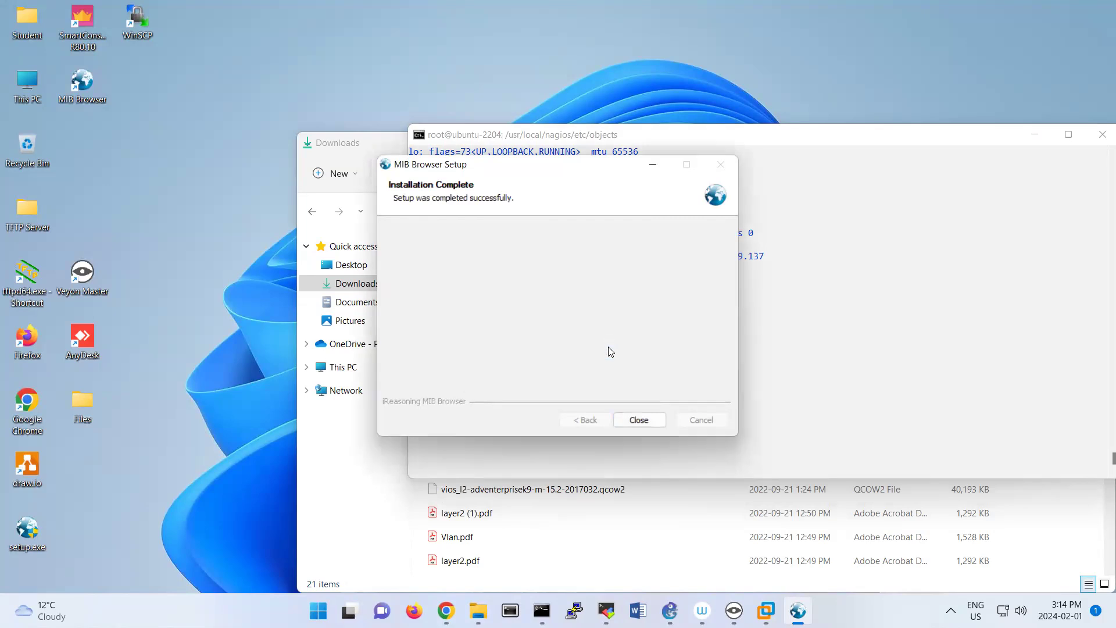
Launch MIB Browser from the desktop and expand the mib-2 tree down to the system group.
{"action": "left_click", "coordinate": [91, 82]}
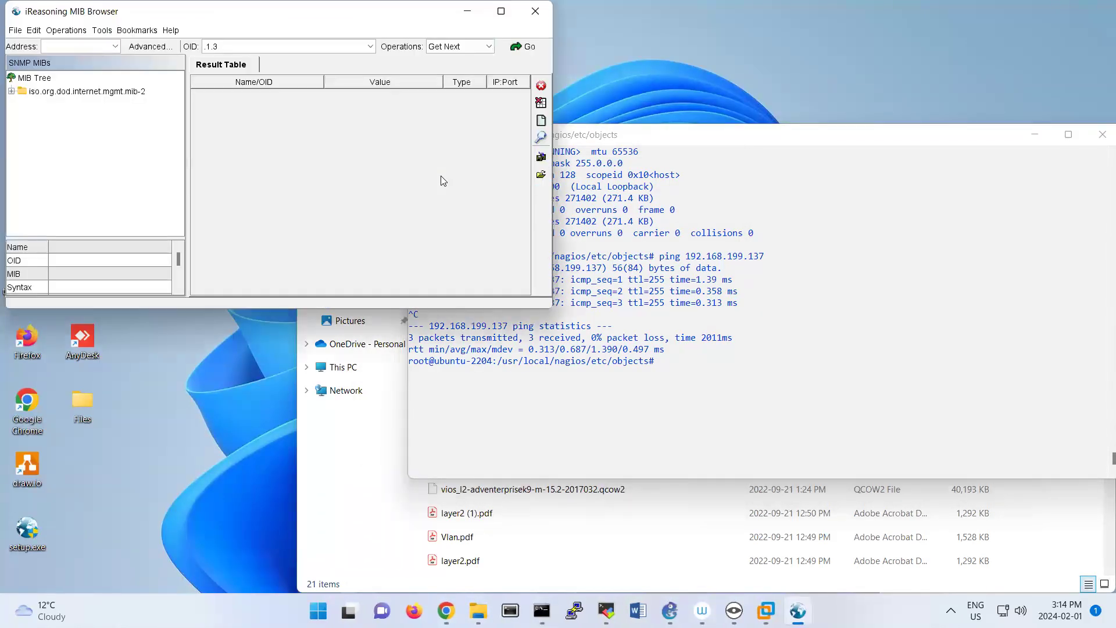
{"action": "left_click_drag", "start_coordinate": [147, 20], "coordinate": [276, 109]}
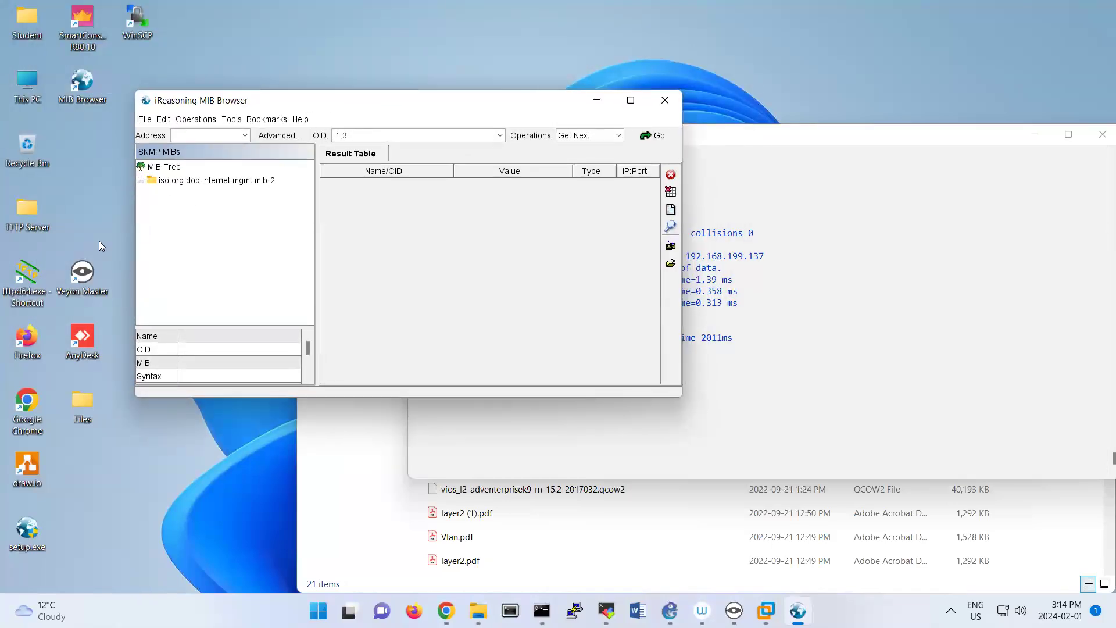
{"action": "left_click", "coordinate": [141, 180]}
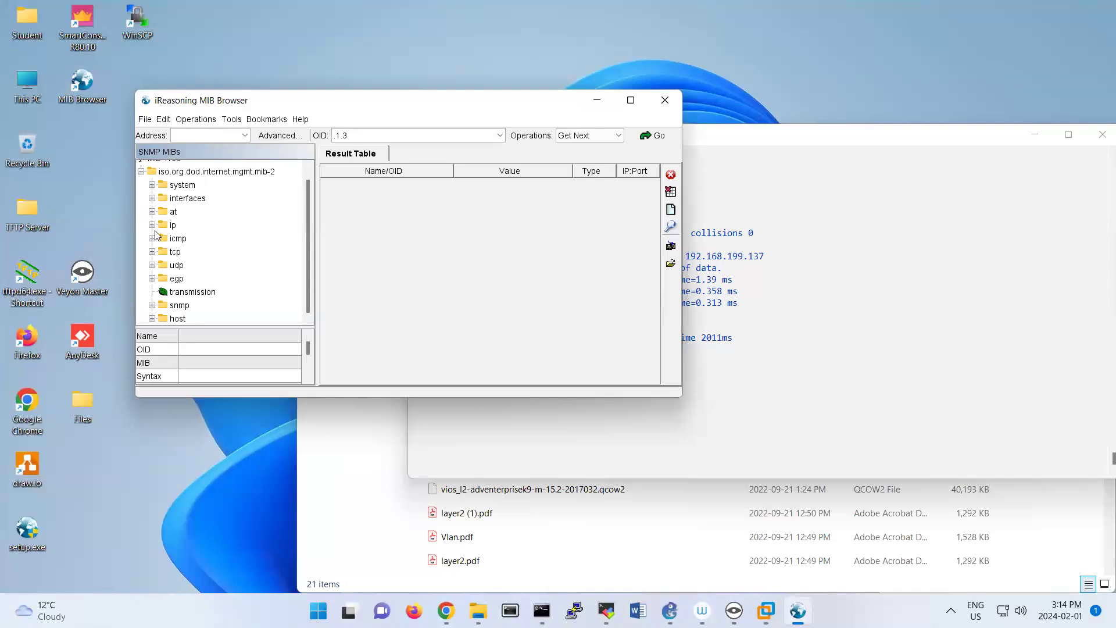
{"action": "left_click", "coordinate": [152, 185]}
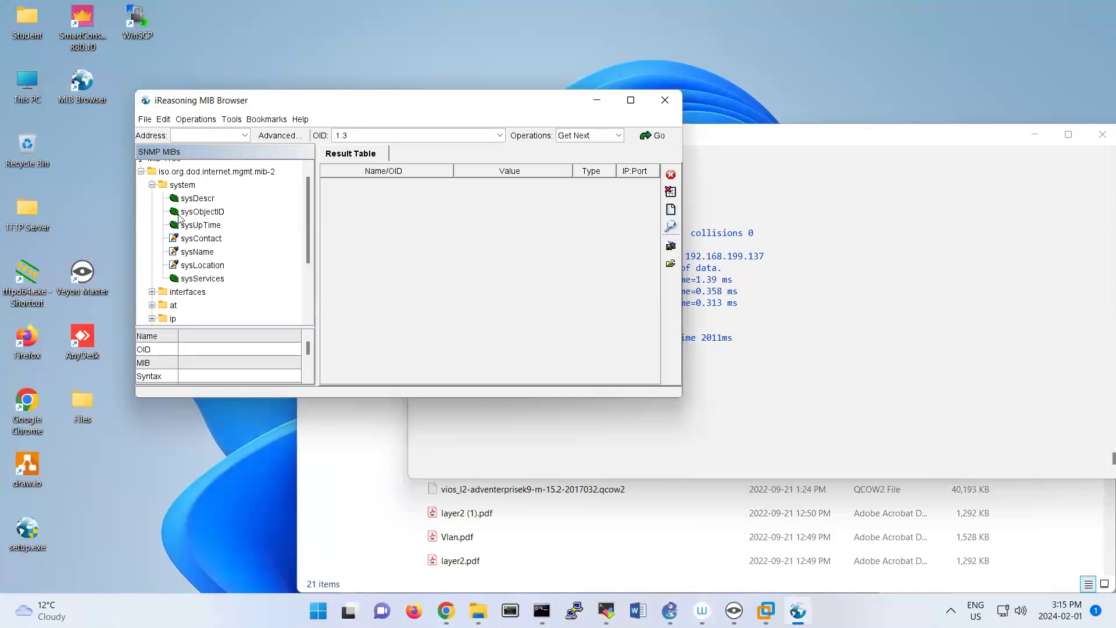
Examine the OIDs of the sysName, sysLocation and sysDescr objects in the system group.
{"action": "left_click", "coordinate": [198, 252]}
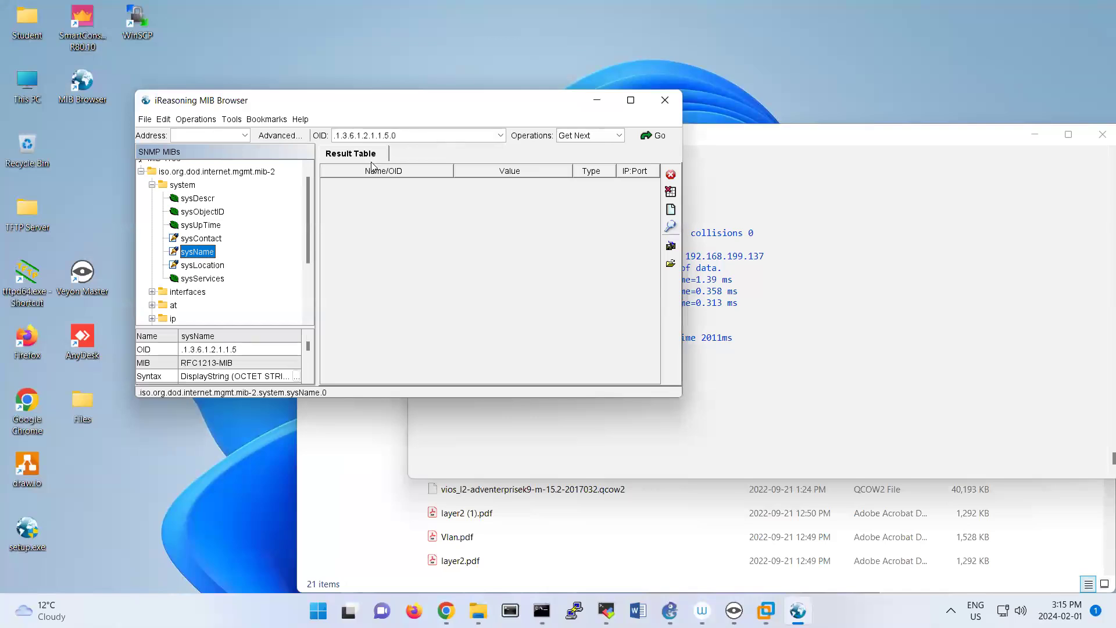
{"action": "left_click", "coordinate": [211, 267]}
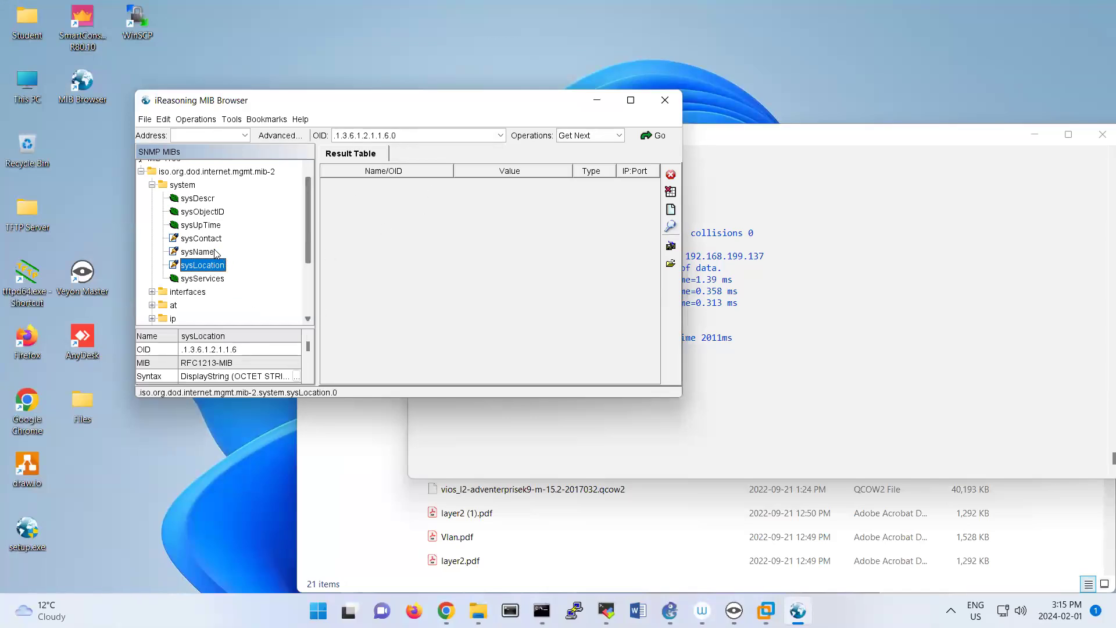
{"action": "left_click", "coordinate": [211, 200]}
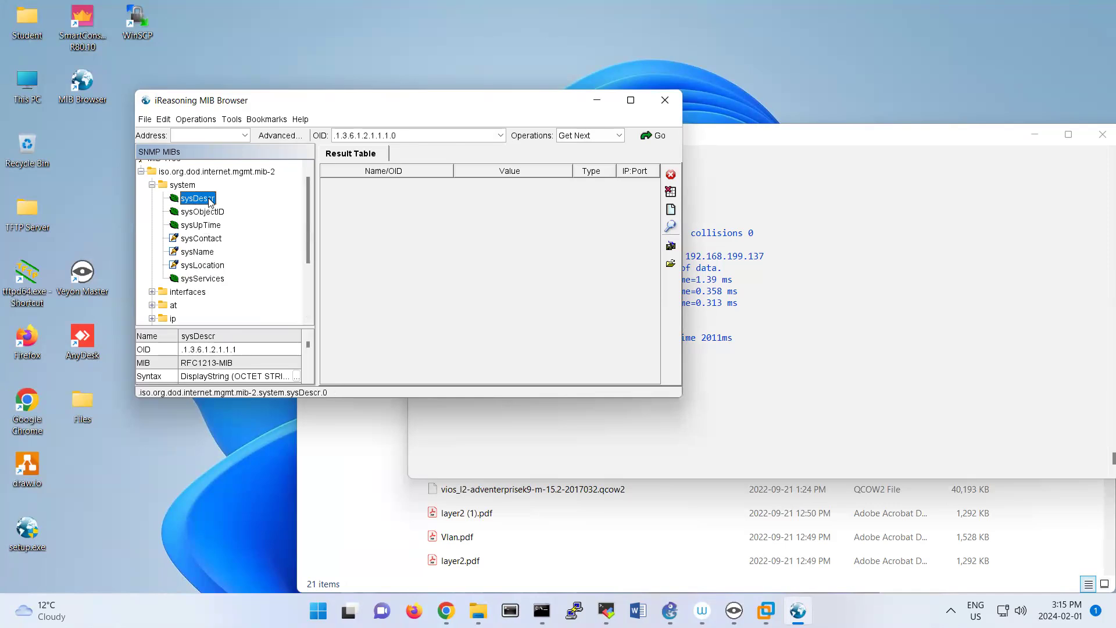
{"action": "left_click", "coordinate": [428, 138]}
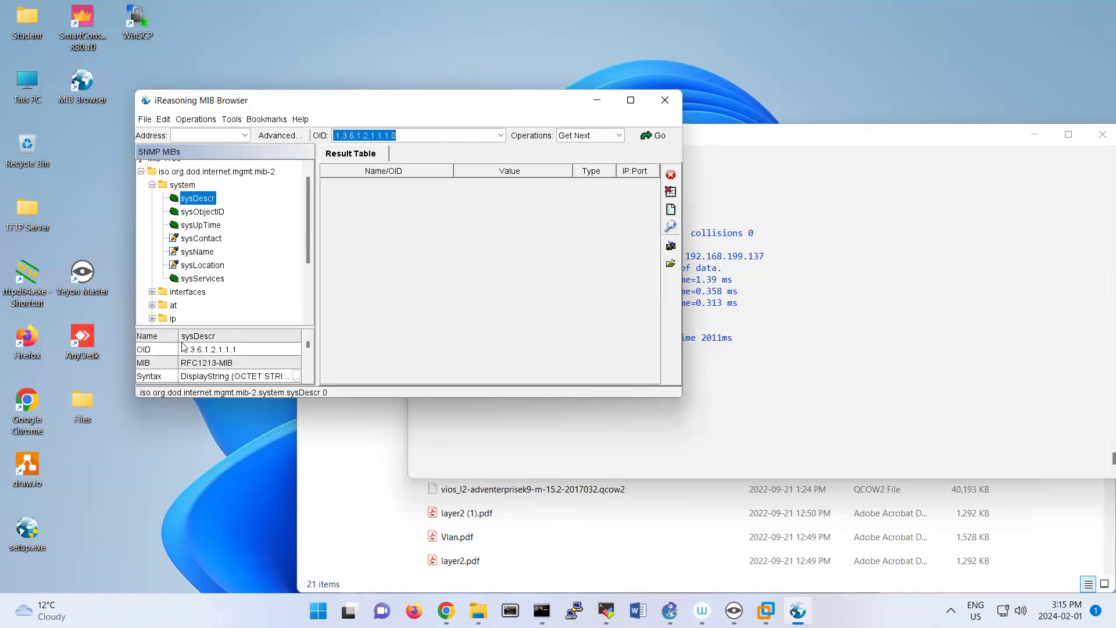
Expand interfaces and ifTable in the MIB tree and inspect the OIDs of ifType and ifSpeed.
{"action": "left_click", "coordinate": [151, 292]}
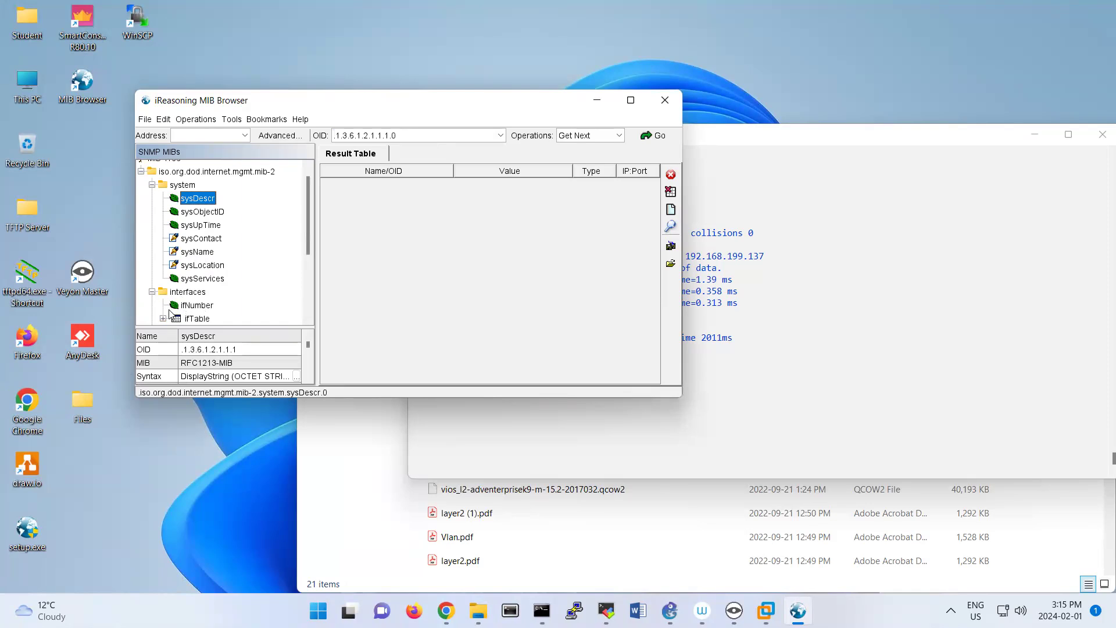
{"action": "scroll", "coordinate": [172, 315], "scroll_direction": "down", "scroll_amount": 2}
{"action": "scroll", "coordinate": [185, 233], "scroll_direction": "up", "scroll_amount": 2}
{"action": "scroll", "coordinate": [191, 235], "scroll_direction": "down", "scroll_amount": 1}
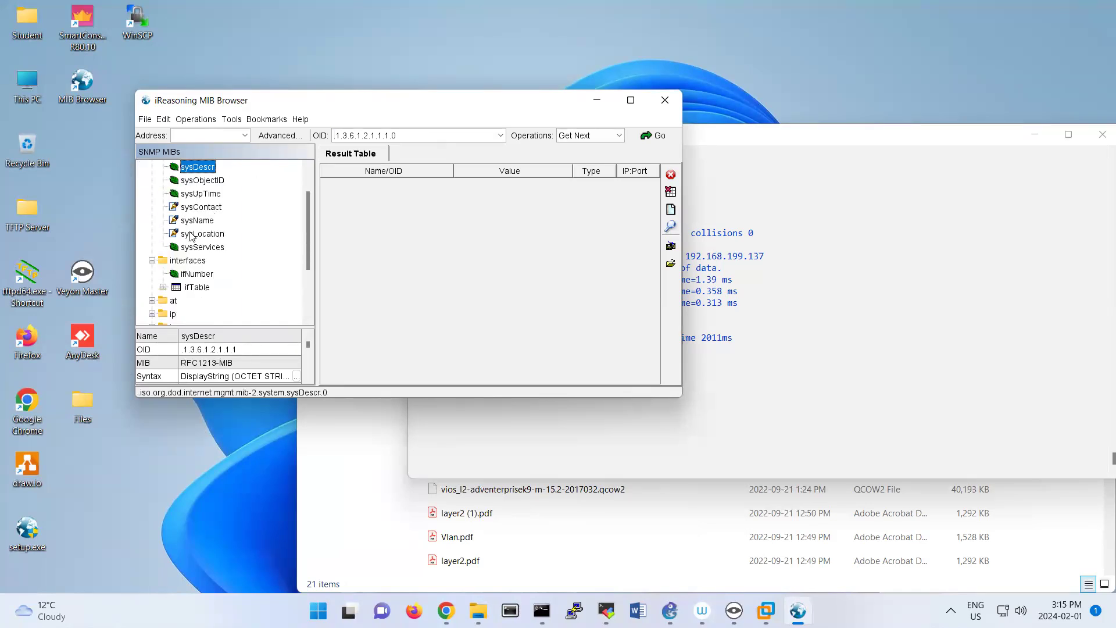
{"action": "left_click", "coordinate": [163, 287]}
{"action": "left_click", "coordinate": [221, 224]}
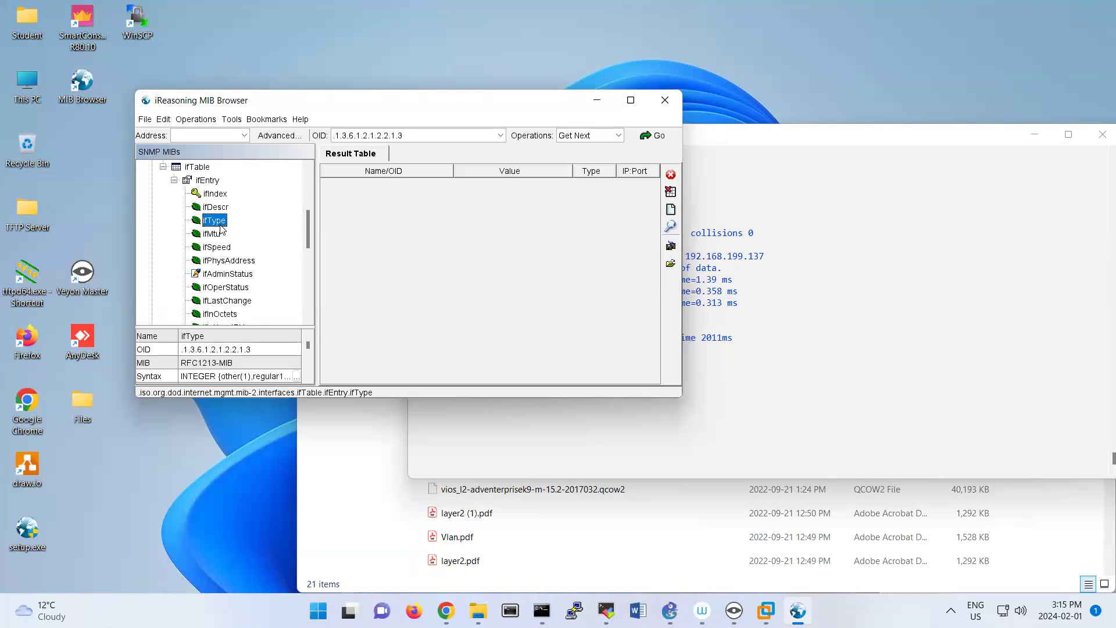
{"action": "left_click", "coordinate": [222, 250]}
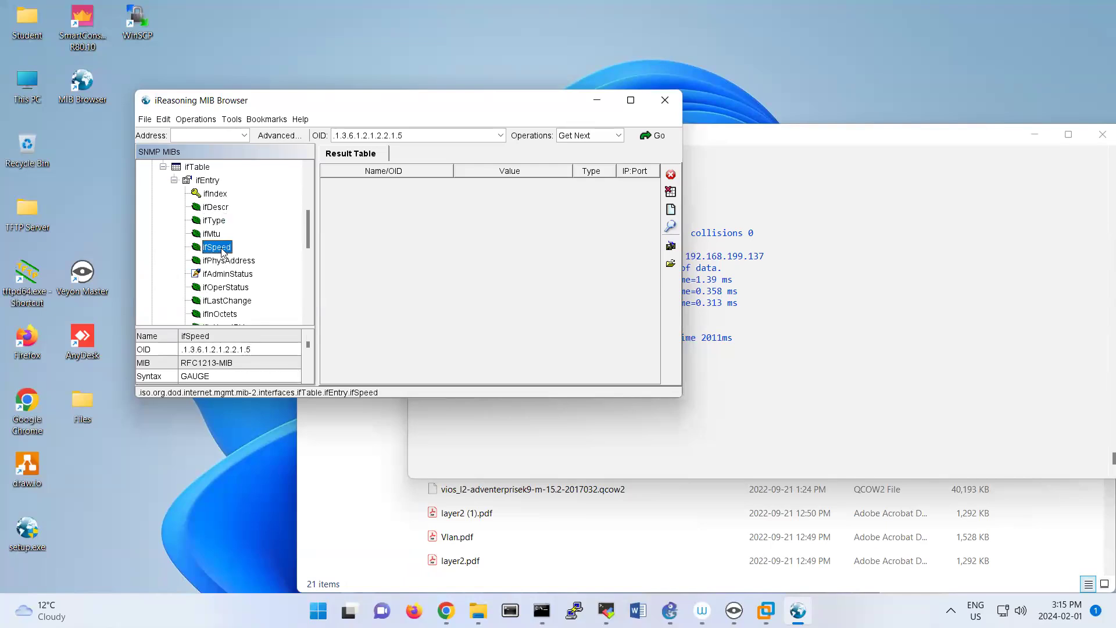
Highlight the complete OID of ifSpeed in MIB Browser.
{"action": "double_click", "coordinate": [388, 138]}
{"action": "left_click", "coordinate": [388, 139]}
{"action": "double_click", "coordinate": [390, 138]}
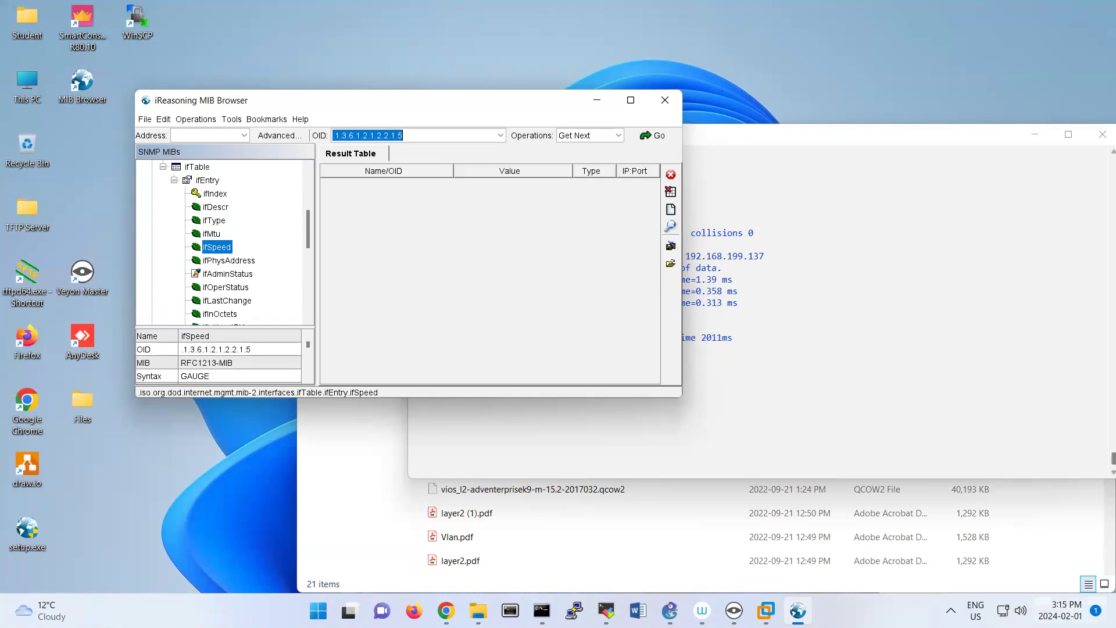
Switch to the csr1000v virtual machine and run do sh ip int br on R1 to read its interface addresses.
{"action": "mouse_move", "coordinate": [766, 609]}
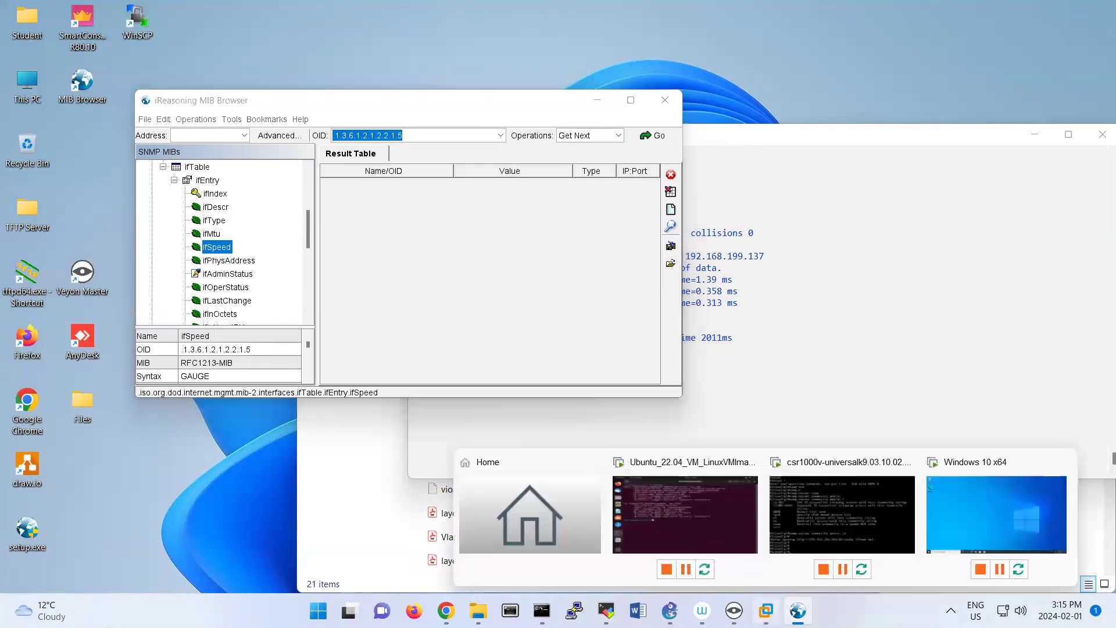
{"action": "left_click", "coordinate": [803, 505]}
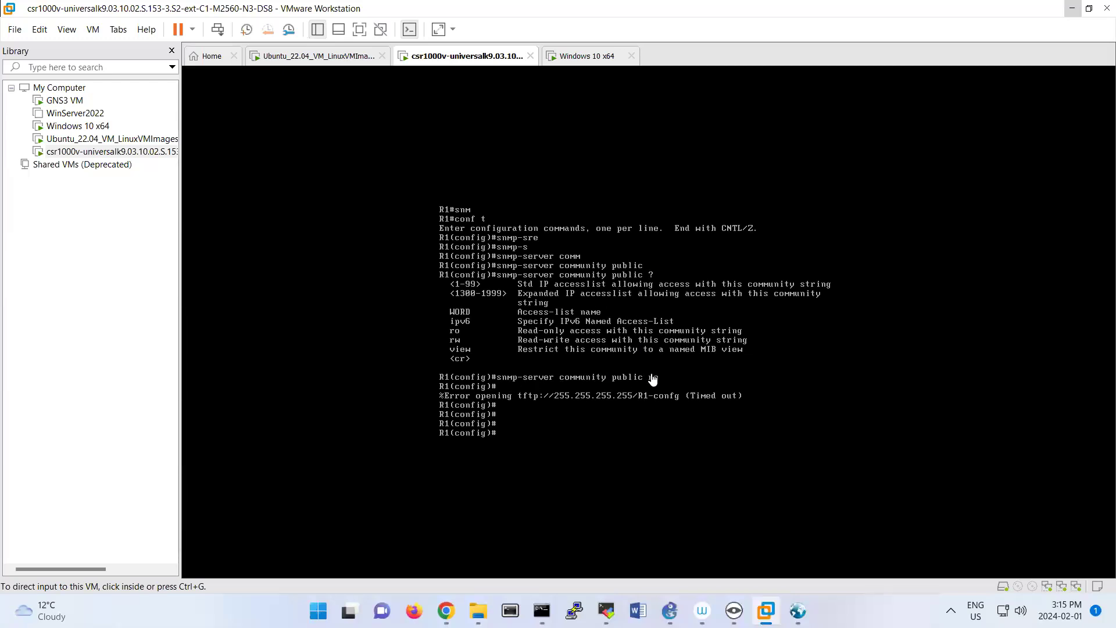
{"action": "left_click", "coordinate": [657, 300]}
{"action": "type", "text": "do sh "}
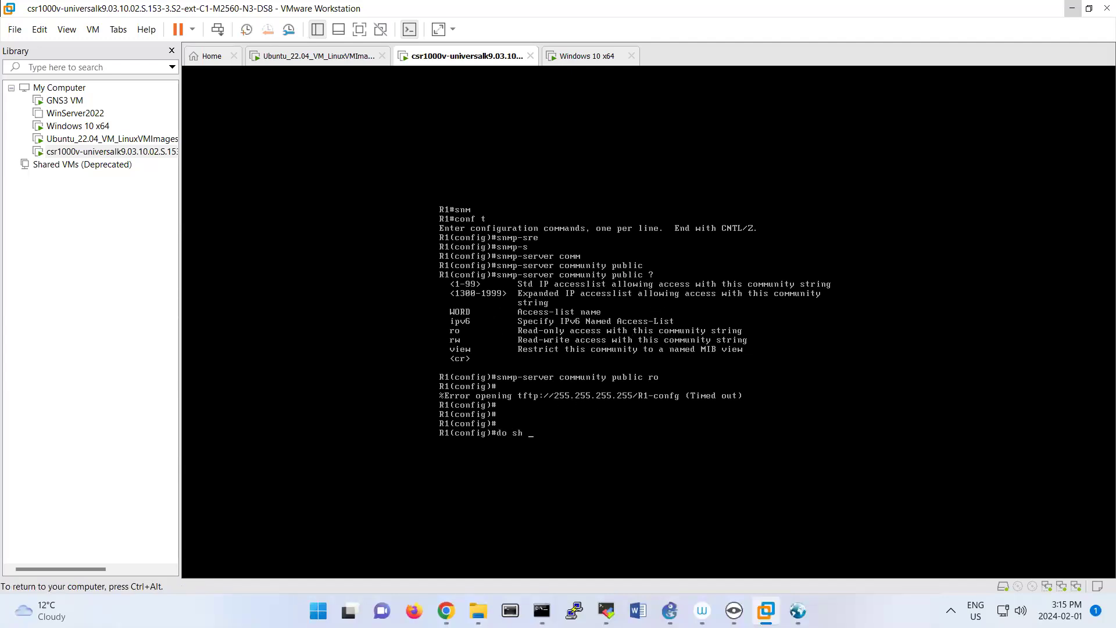
{"action": "type", "text": "ip int br"}
{"action": "key", "text": "Return"}
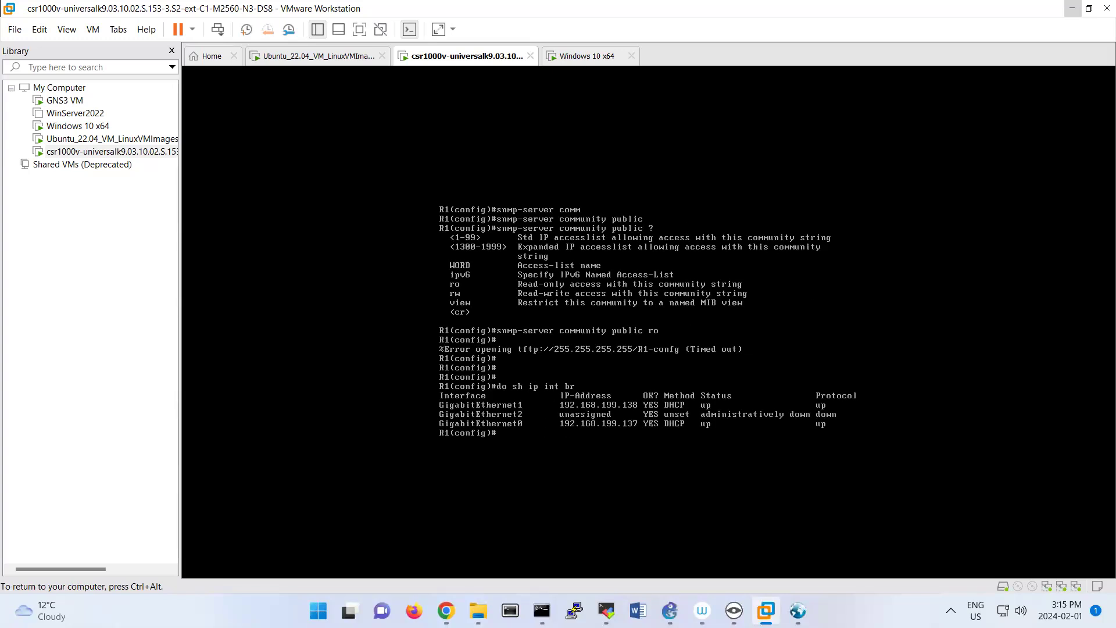
{"action": "key", "text": "ctrl+alt"}
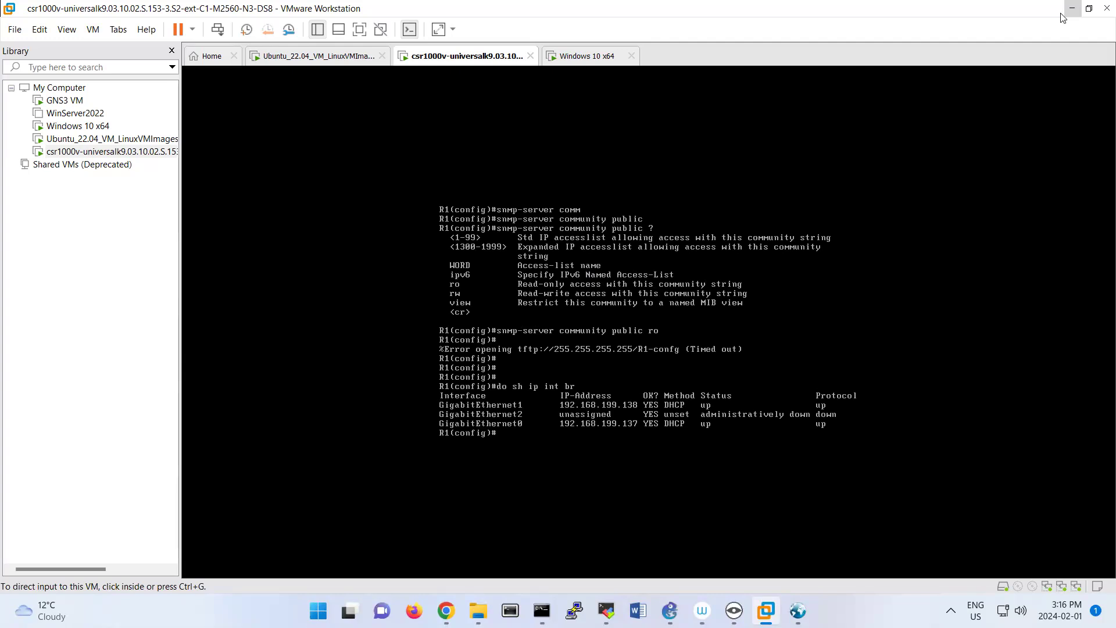
Return to MIB Browser and set the SNMP agent address to 192.168.199.138.
{"action": "left_click", "coordinate": [798, 611]}
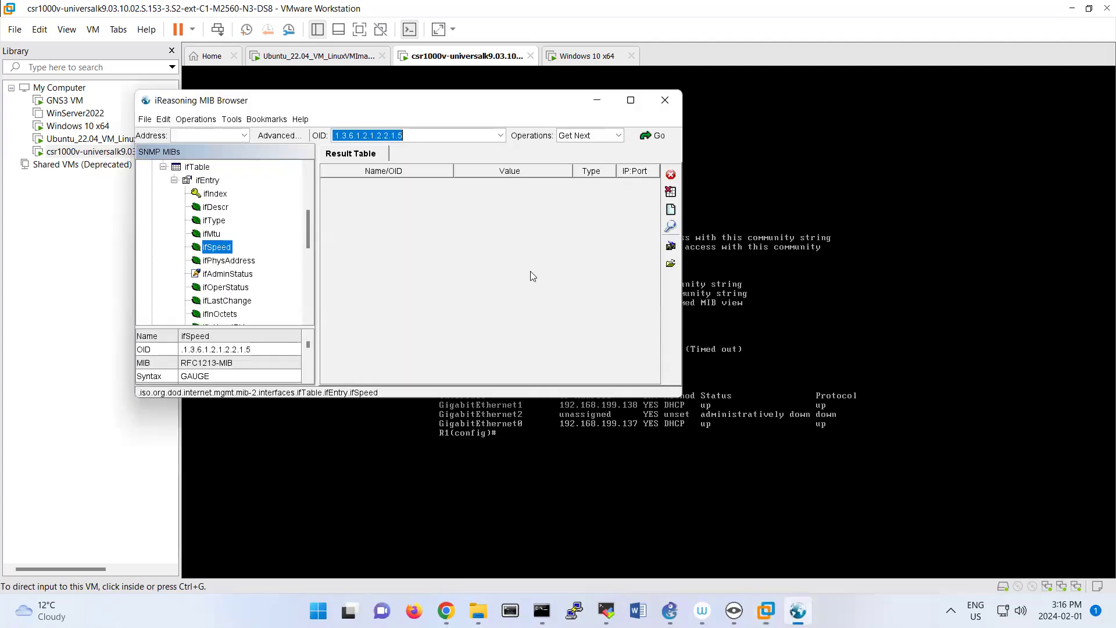
{"action": "left_click", "coordinate": [225, 135]}
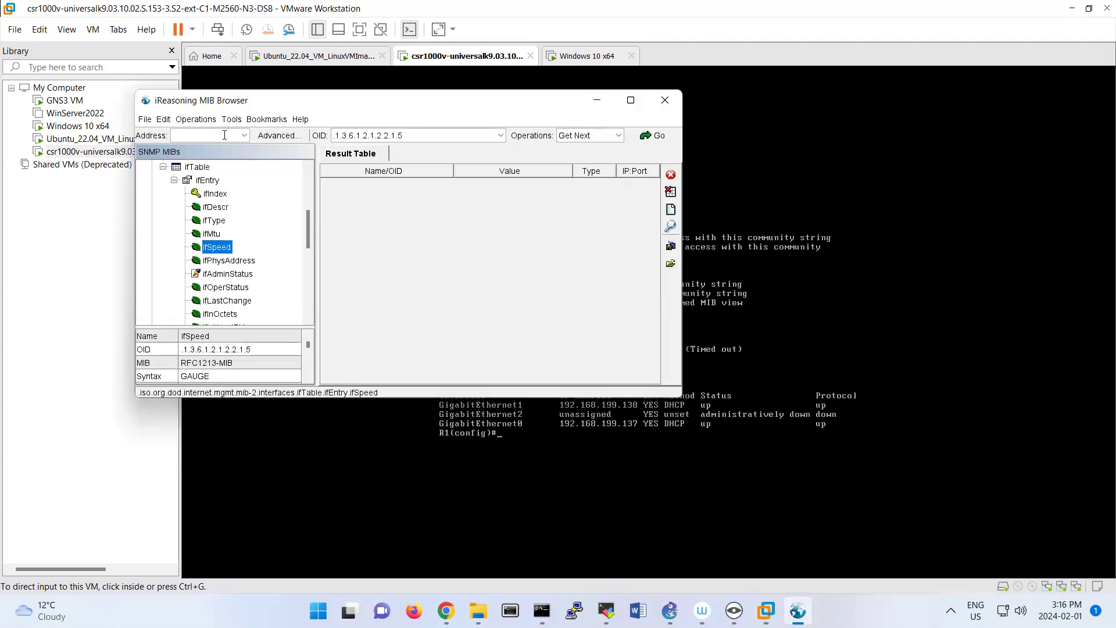
{"action": "type", "text": "192.168.1"}
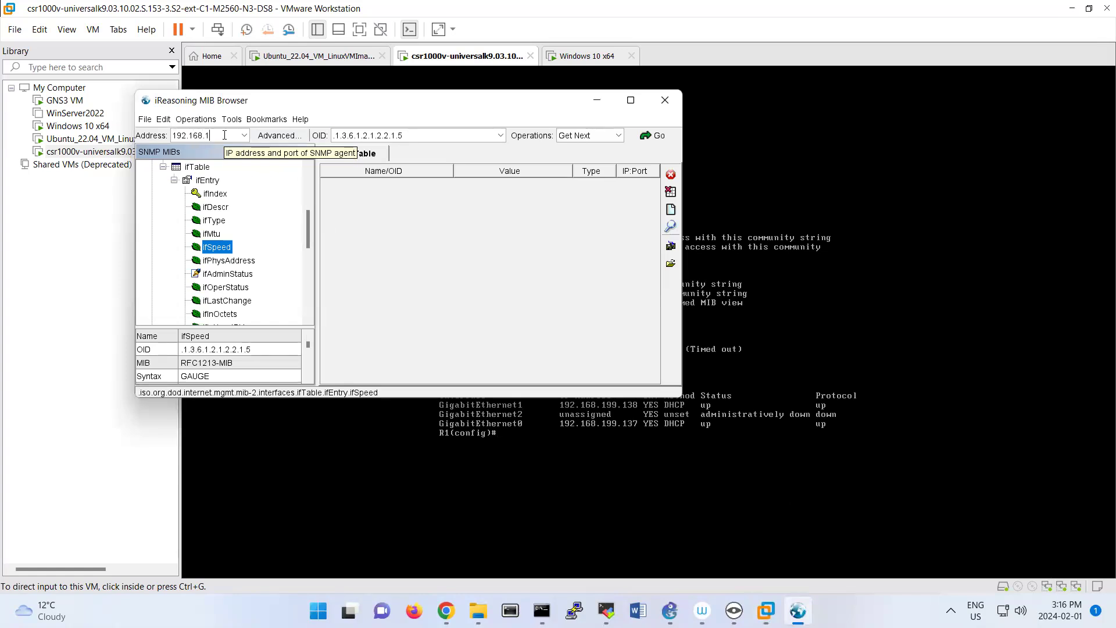
{"action": "type", "text": "99.138"}
Set the agent's advanced properties to read community public, write community public and SNMP version 2.
{"action": "left_click", "coordinate": [285, 136]}
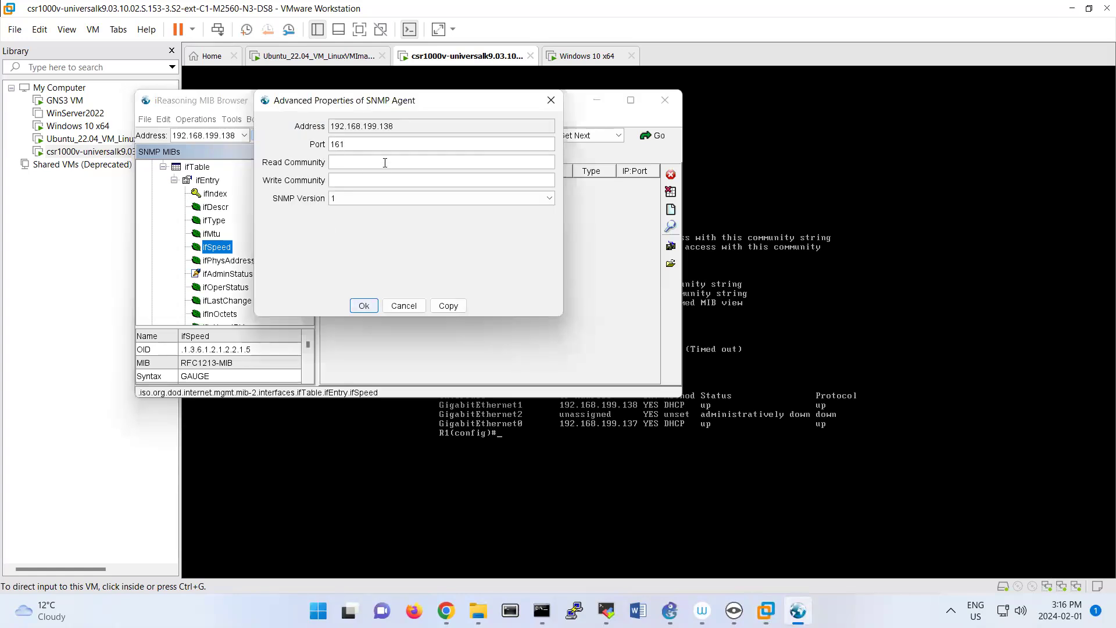
{"action": "left_click", "coordinate": [341, 162]}
{"action": "left_click", "coordinate": [389, 199]}
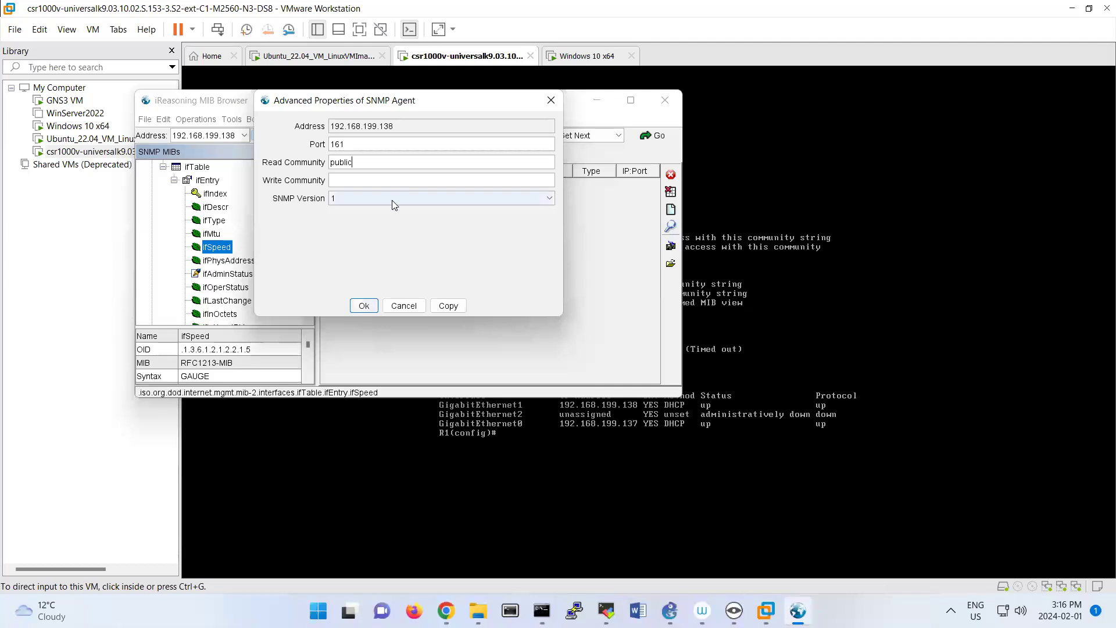
{"action": "left_click", "coordinate": [377, 218]}
{"action": "left_click", "coordinate": [357, 182]}
{"action": "left_click", "coordinate": [363, 305]}
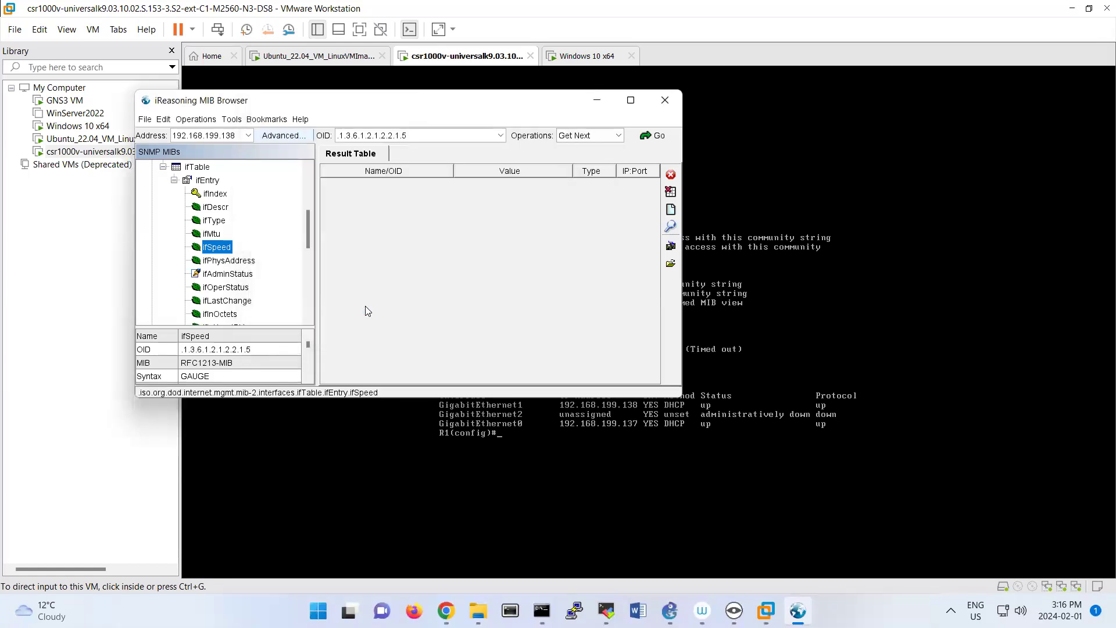
Query the router for ifSpeed with Get Next, and for sysUpTime, sysName and sysServices in the system group.
{"action": "left_click", "coordinate": [661, 138]}
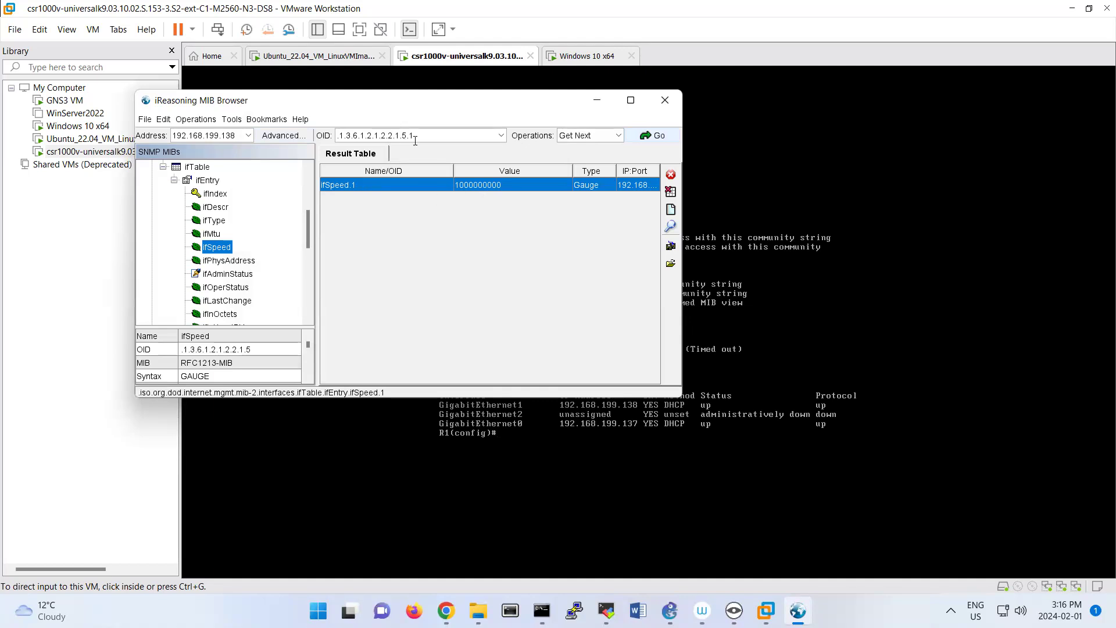
{"action": "scroll", "coordinate": [229, 212], "scroll_direction": "up", "scroll_amount": 5}
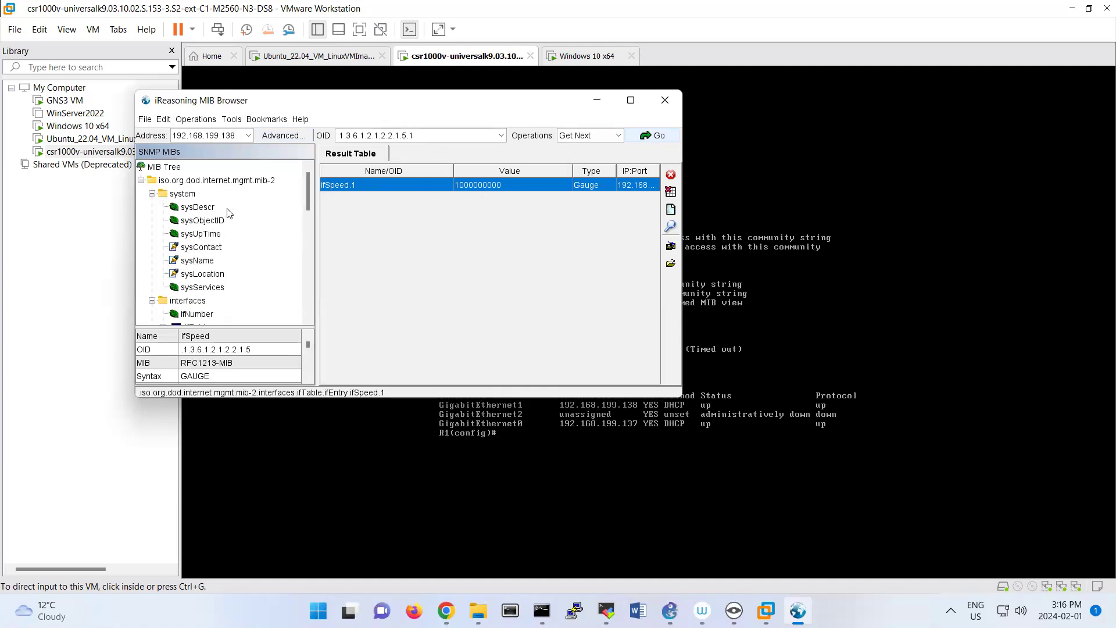
{"action": "double_click", "coordinate": [200, 234]}
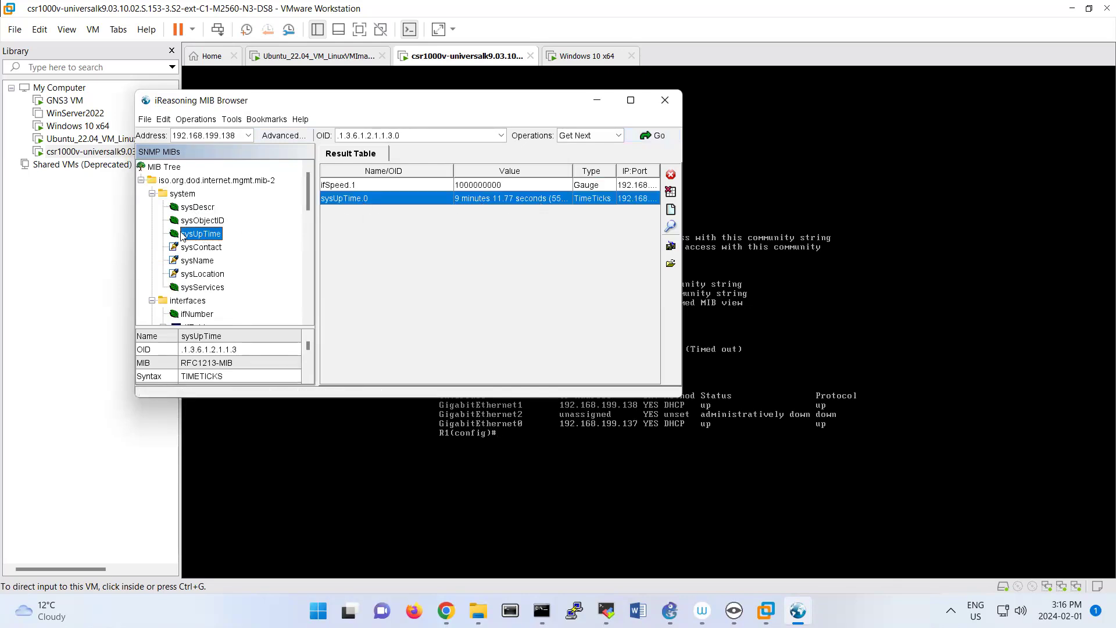
{"action": "double_click", "coordinate": [199, 263]}
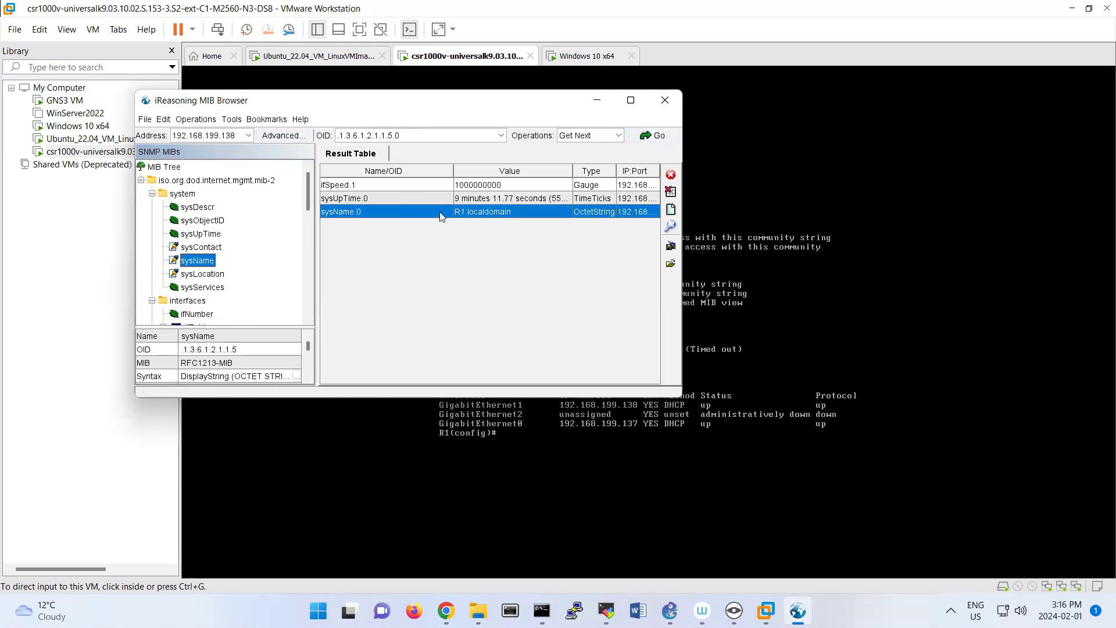
{"action": "double_click", "coordinate": [200, 287]}
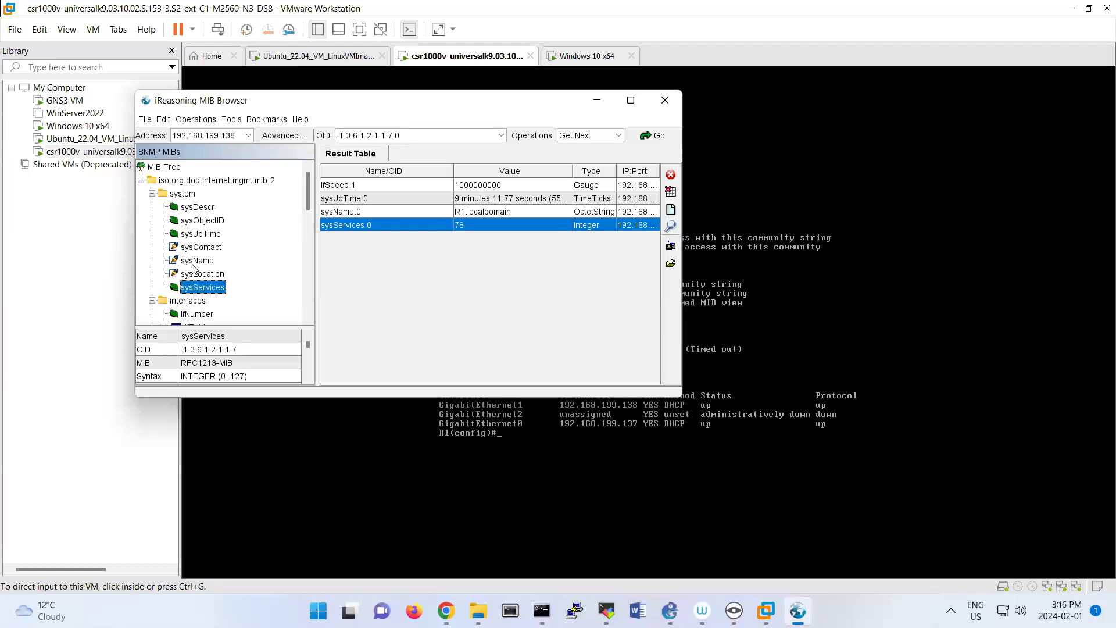
Browse the rest of the MIB tree, query sysUpTime again and highlight its full OID.
{"action": "scroll", "coordinate": [197, 270], "scroll_direction": "down", "scroll_amount": 9}
{"action": "scroll", "coordinate": [197, 270], "scroll_direction": "down", "scroll_amount": 2}
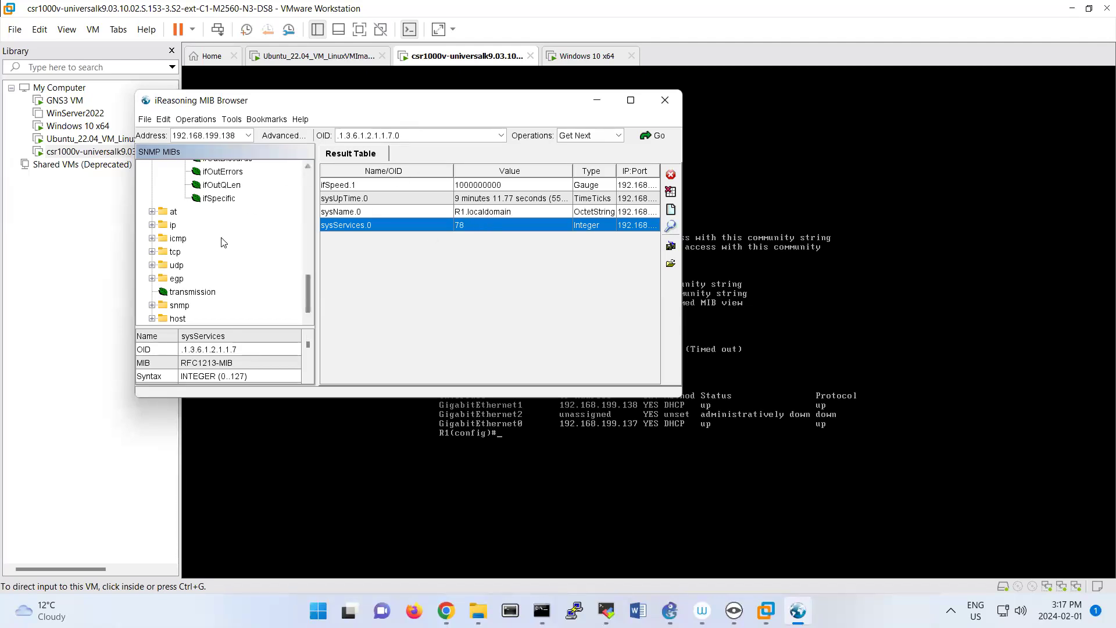
{"action": "scroll", "coordinate": [222, 242], "scroll_direction": "up", "scroll_amount": 15}
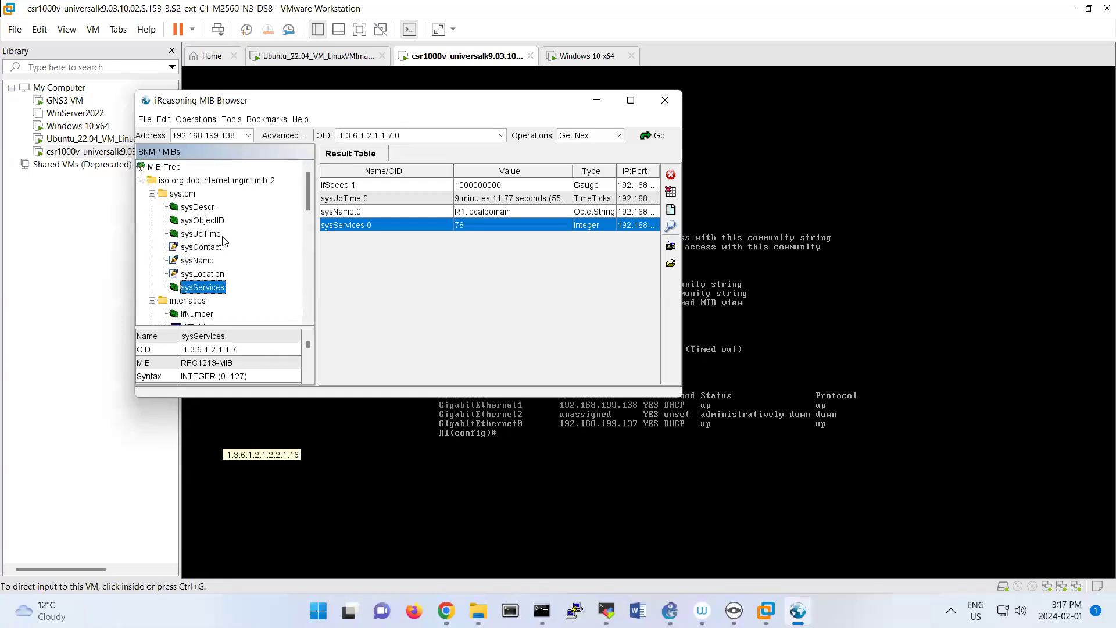
{"action": "double_click", "coordinate": [209, 235]}
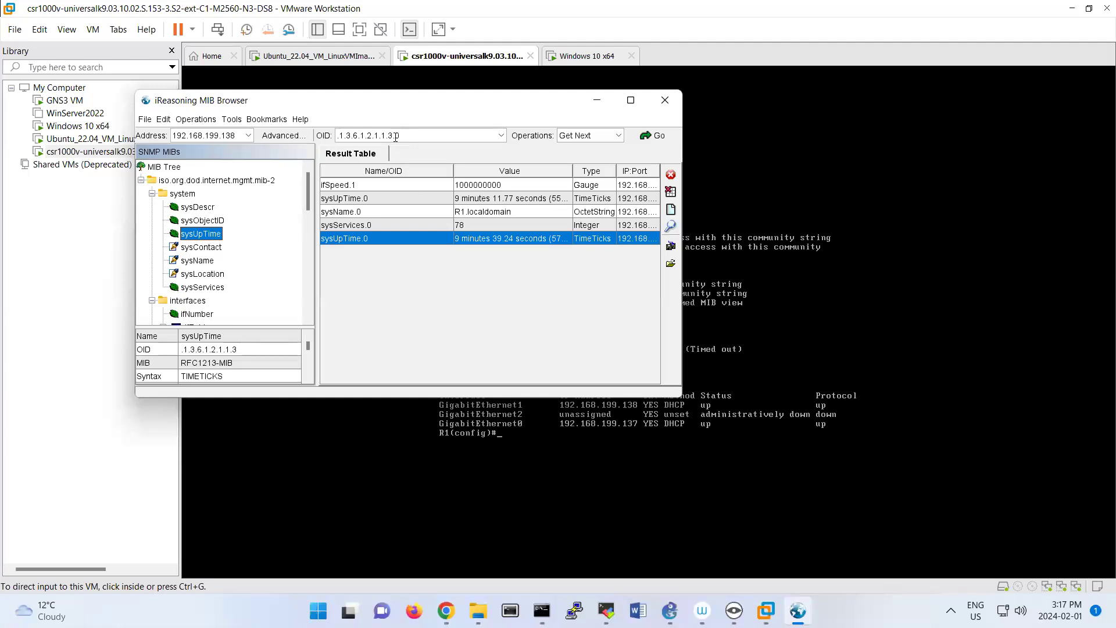
{"action": "left_click", "coordinate": [372, 133]}
{"action": "left_click", "coordinate": [417, 134]}
{"action": "triple_click", "coordinate": [385, 130]}
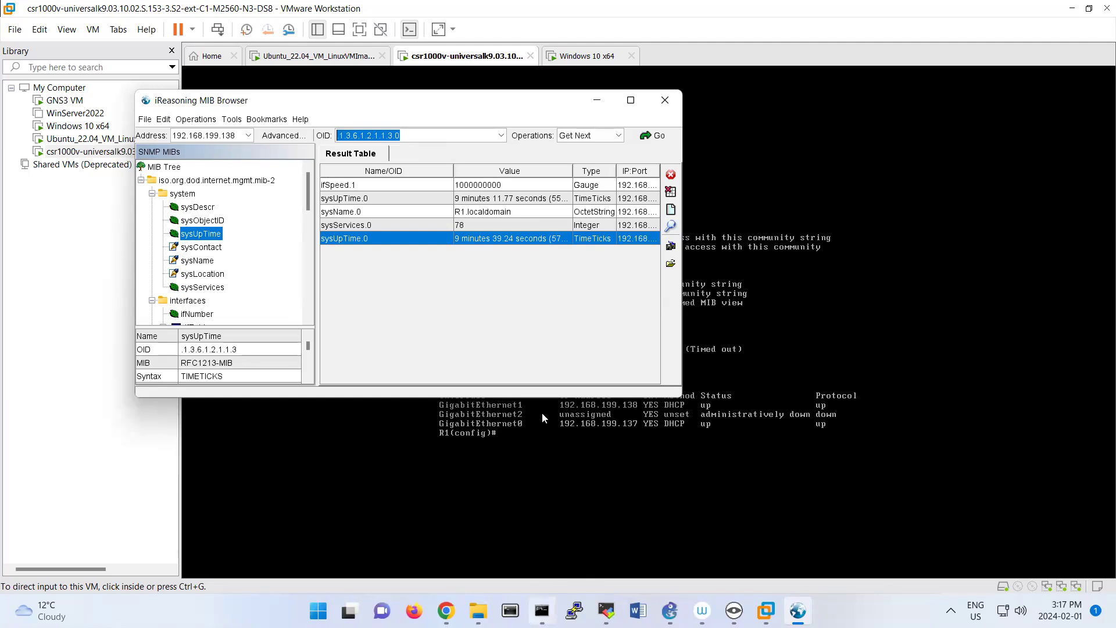
Switch to the Ubuntu terminal, list the Nagios objects directory and open switch.cfg in nano.
{"action": "left_click", "coordinate": [542, 610]}
{"action": "type", "text": "ls"}
{"action": "key", "text": "Return"}
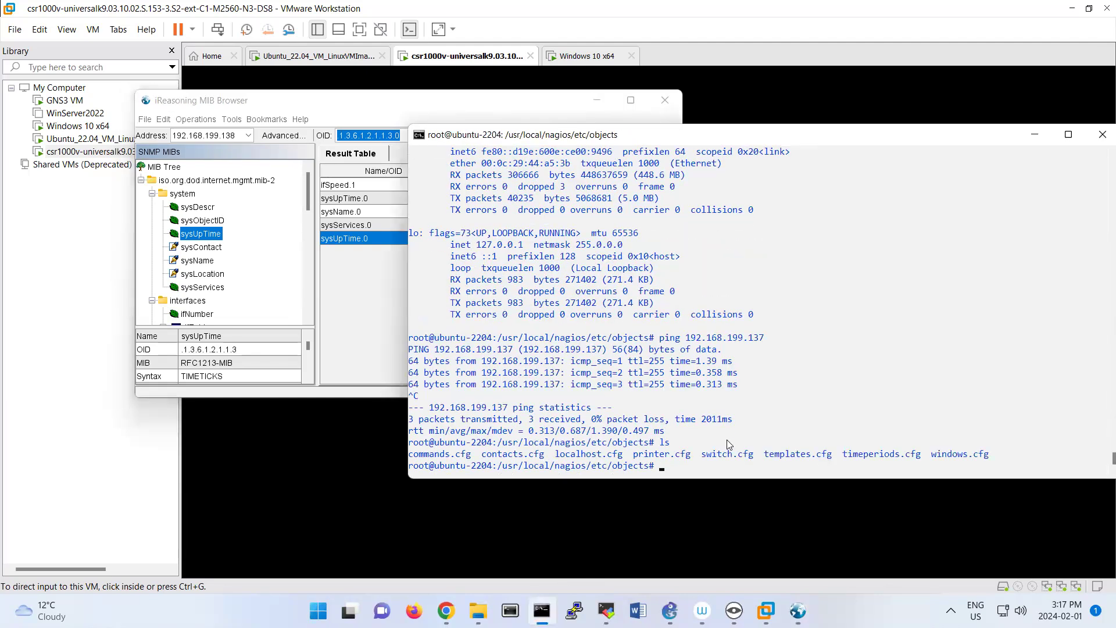
{"action": "type", "text": "nano swi"}
{"action": "key", "text": "Tab"}
{"action": "key", "text": "Return"}
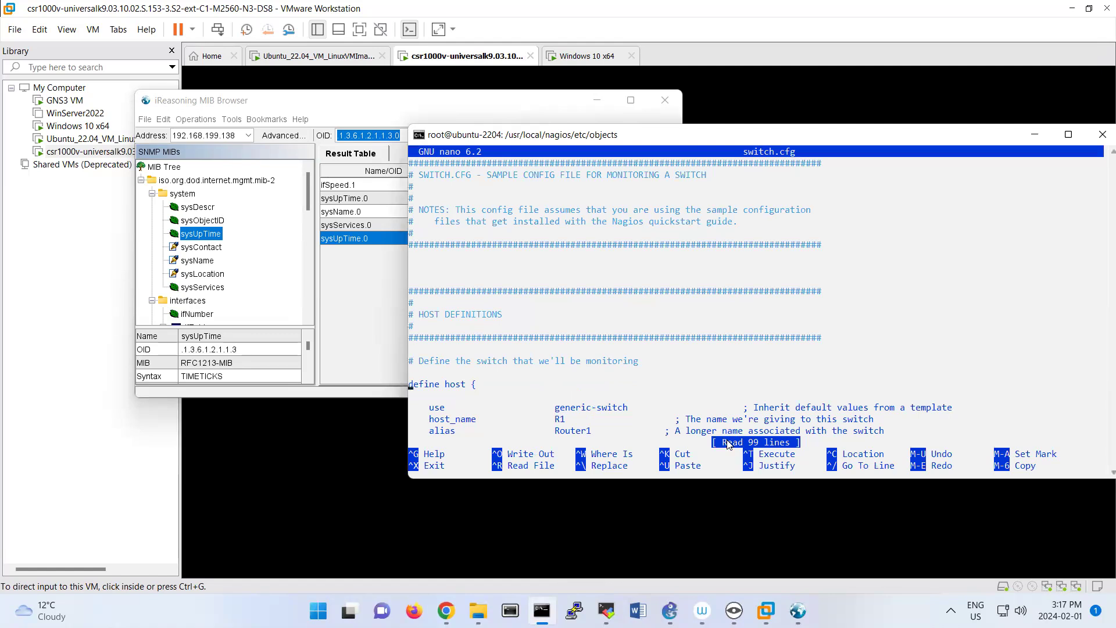
Set the R1 host address in the host definition of switch.cfg to 192.168.199.138.
{"action": "scroll", "coordinate": [729, 445], "scroll_direction": "down", "scroll_amount": 5}
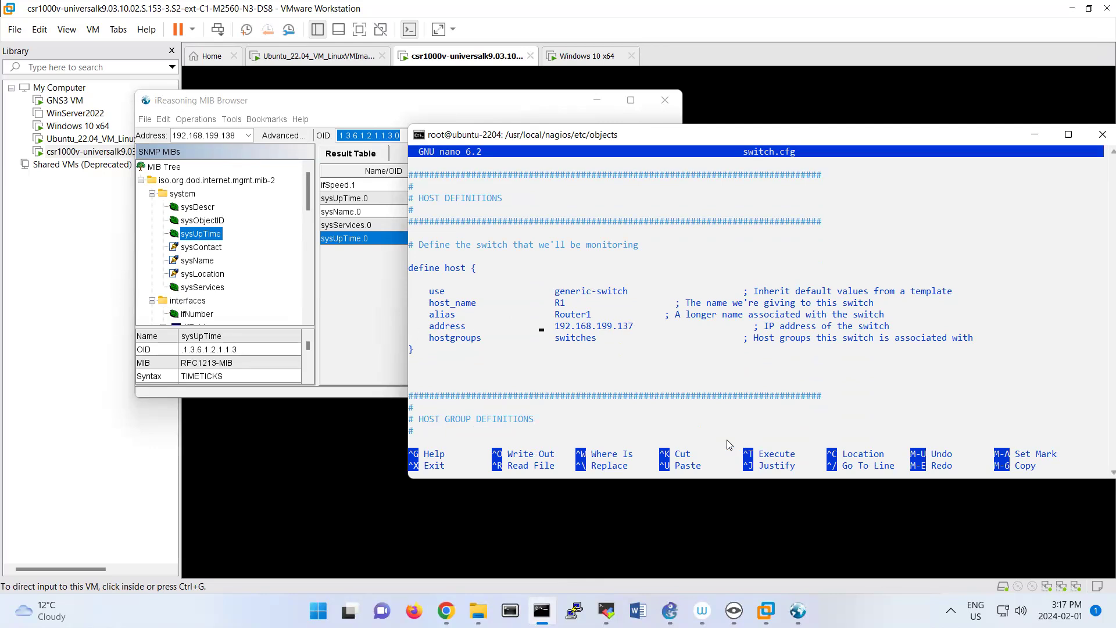
{"action": "key", "text": "BackSpace"}
{"action": "type", "text": "8"}
Replace sysUpTime.0 in the Uptime service's check_snmp command with the numeric OID 1.3.6.1.2.1.1.3.0.
{"action": "key", "text": "Down"}
{"action": "key", "text": "Down"}
{"action": "key", "text": "Down"}
{"action": "key", "text": "Down"}
{"action": "key", "text": "Down"}
{"action": "key", "text": "Down"}
{"action": "key", "text": "Down"}
{"action": "key", "text": "Down"}
{"action": "key", "text": "Down"}
{"action": "key", "text": "Down"}
{"action": "key", "text": "Down"}
{"action": "key", "text": "Down"}
{"action": "key", "text": "Down"}
{"action": "key", "text": "Down"}
{"action": "key", "text": "Down"}
{"action": "key", "text": "Down"}
{"action": "key", "text": "Down"}
{"action": "key", "text": "Down"}
{"action": "key", "text": "Down"}
{"action": "key", "text": "Down"}
{"action": "key", "text": "Down"}
{"action": "key", "text": "Down"}
{"action": "key", "text": "Down"}
{"action": "key", "text": "Down"}
{"action": "key", "text": "Down"}
{"action": "key", "text": "Down"}
{"action": "key", "text": "Down"}
{"action": "key", "text": "Down"}
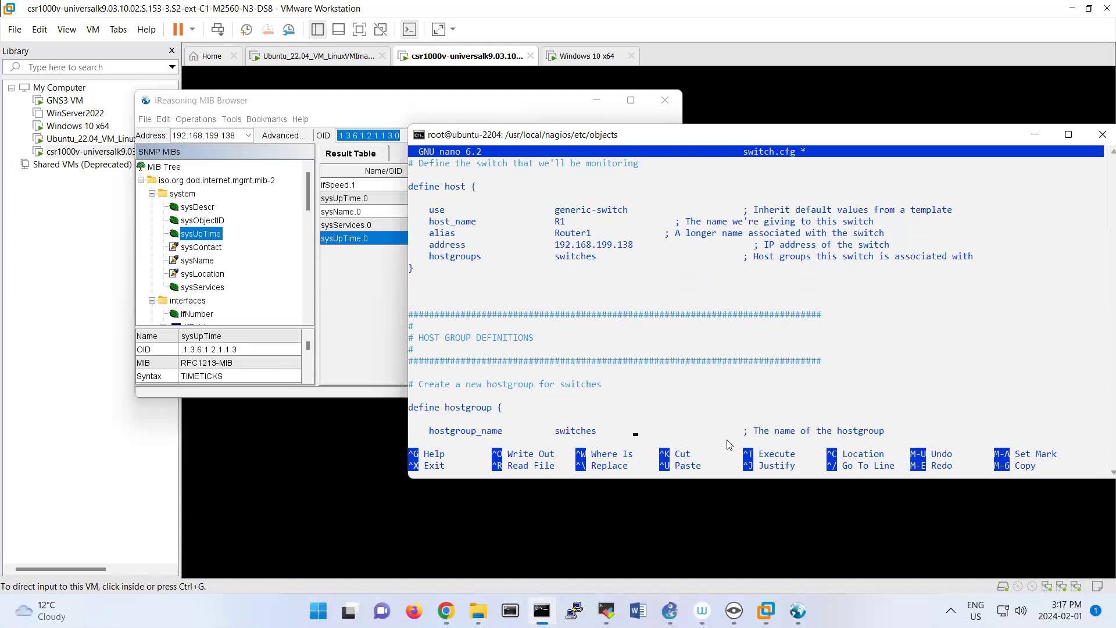
{"action": "type", "text": "# Monitor uptime via SNMP  define service {"}
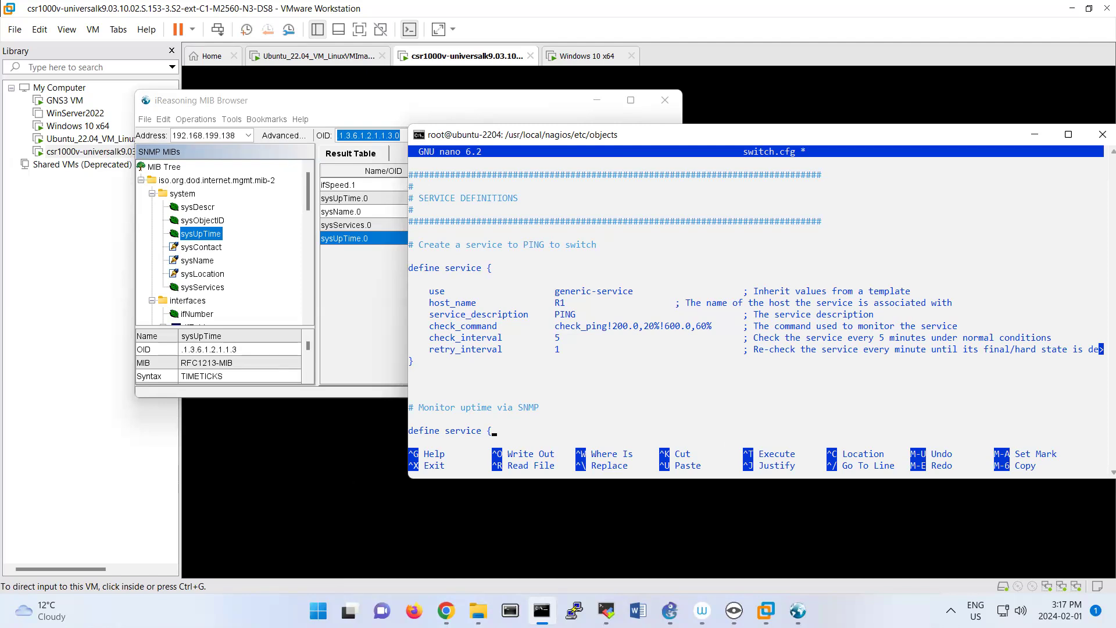
{"action": "key", "text": "Return"}
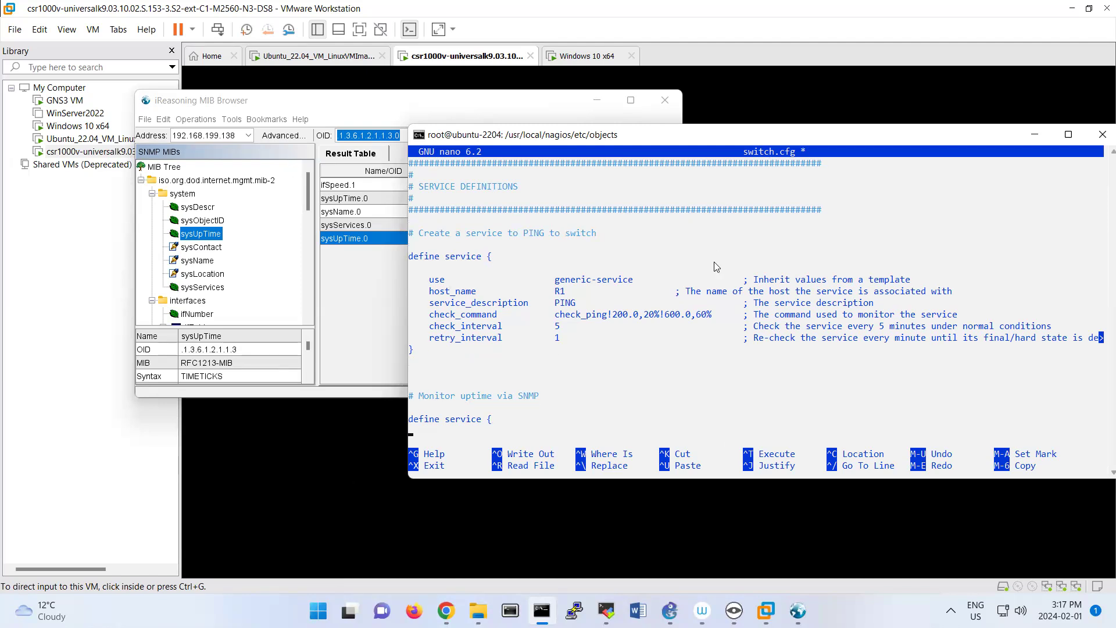
{"action": "type", "text": "use                     generic-service                     ; Inherit values from a template     host_name               R1     service_description     Uptime     check_command           check_snmp!-C public -o sysUpTime.0 }    # Monitor Port 1 status via SNMP"}
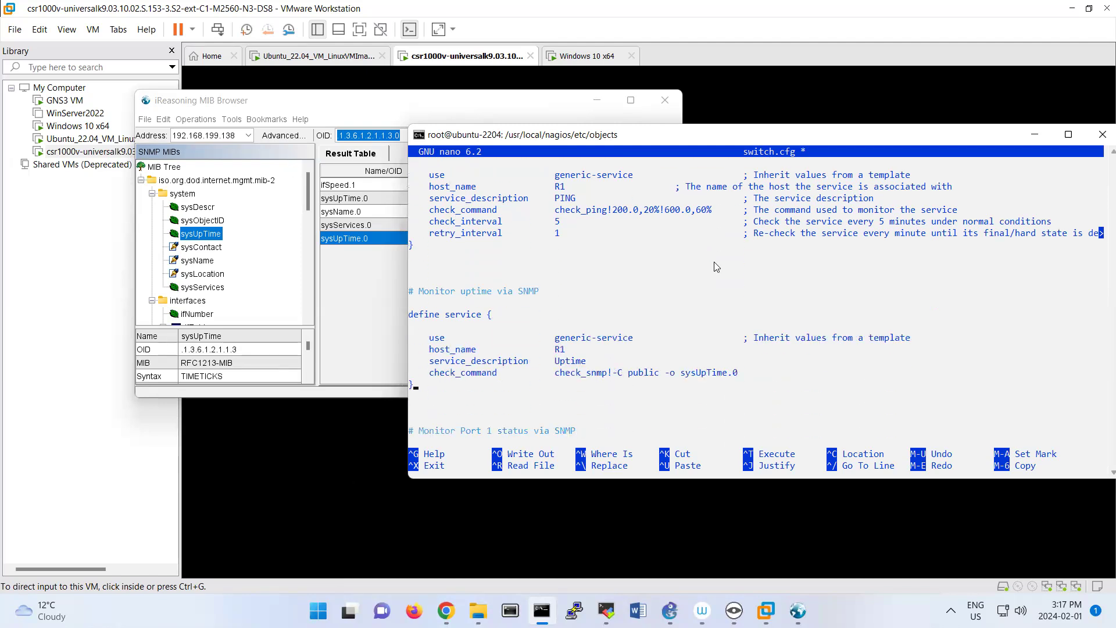
{"action": "key", "text": "Right"}
{"action": "key", "text": "Right"}
{"action": "key", "text": "Right"}
{"action": "key", "text": "BackSpace"}
{"action": "key", "text": "BackSpace"}
{"action": "key", "text": "BackSpace"}
{"action": "key", "text": "BackSpace"}
{"action": "key", "text": "BackSpace"}
{"action": "key", "text": "BackSpace"}
{"action": "key", "text": "BackSpace"}
{"action": "key", "text": "BackSpace"}
{"action": "key", "text": "BackSpace"}
{"action": "key", "text": "BackSpace"}
{"action": "key", "text": "BackSpace"}
{"action": "type", "text": "1.3."}
{"action": "type", "text": "6.1.2."}
{"action": "type", "text": "1.1."}
{"action": "type", "text": "2."}
{"action": "key", "text": "BackSpace"}
{"action": "key", "text": "BackSpace"}
{"action": "type", "text": "3.0"}
Save the changes to switch.cfg and exit nano.
{"action": "key", "text": "ctrl+x"}
{"action": "key", "text": "y"}
{"action": "key", "text": "Return"}
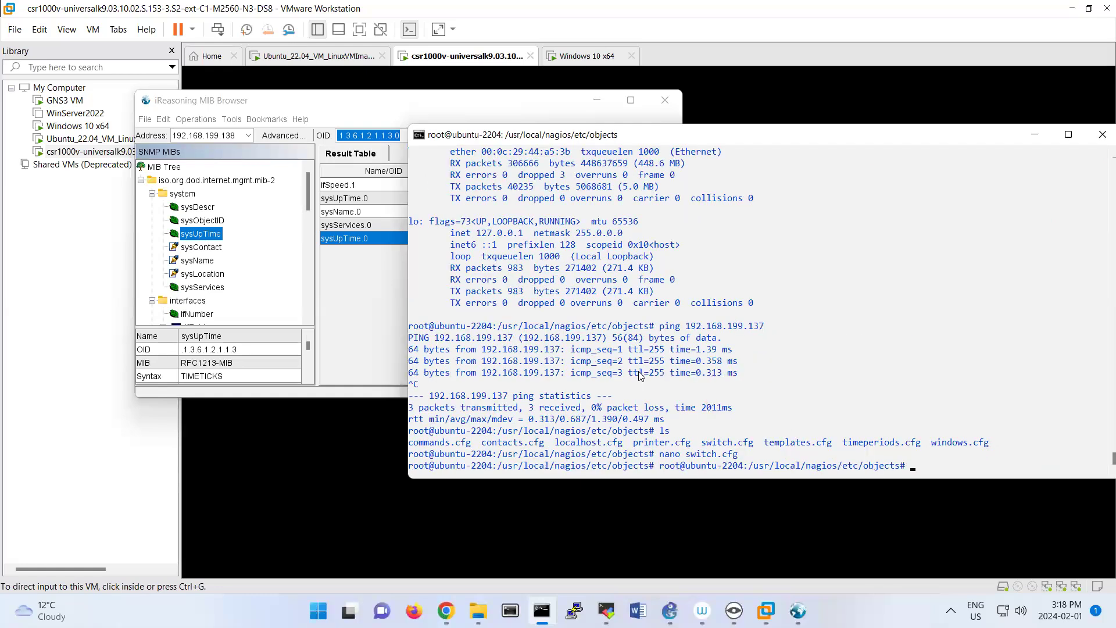
Clear the terminal and verify the Nagios configuration with /usr/local/nagios/bin/nagios -v /usr/local/nagios/etc/nagios.cfg.
{"action": "type", "text": "clear"}
{"action": "key", "text": "Return"}
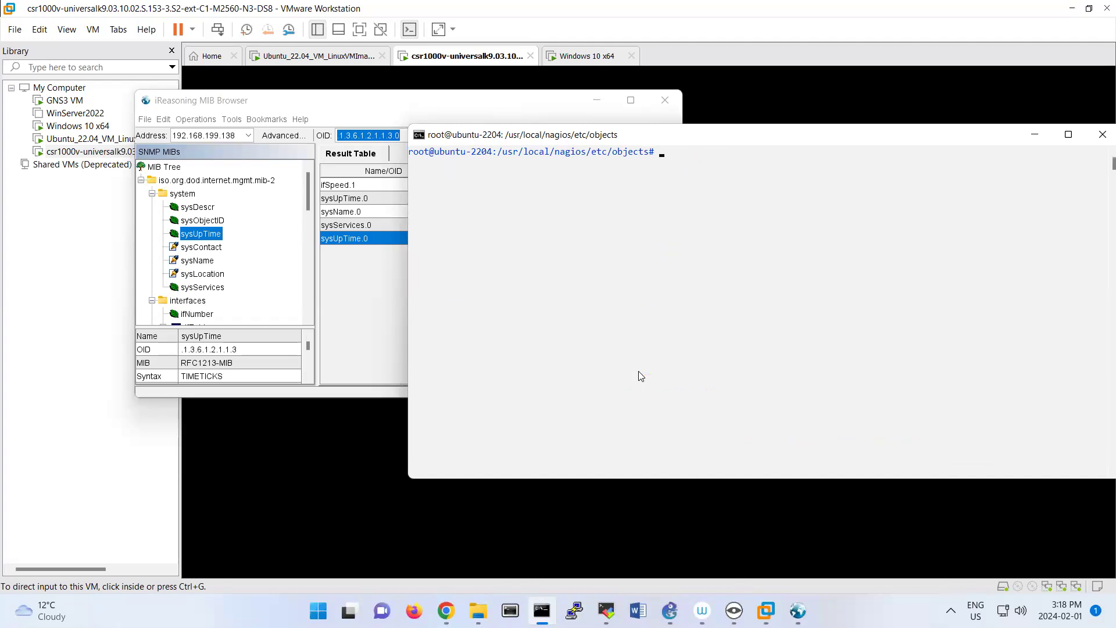
{"action": "type", "text": "/usr/local/na"}
{"action": "key", "text": "Tab"}
{"action": "type", "text": "bin/na"}
{"action": "key", "text": "Tab"}
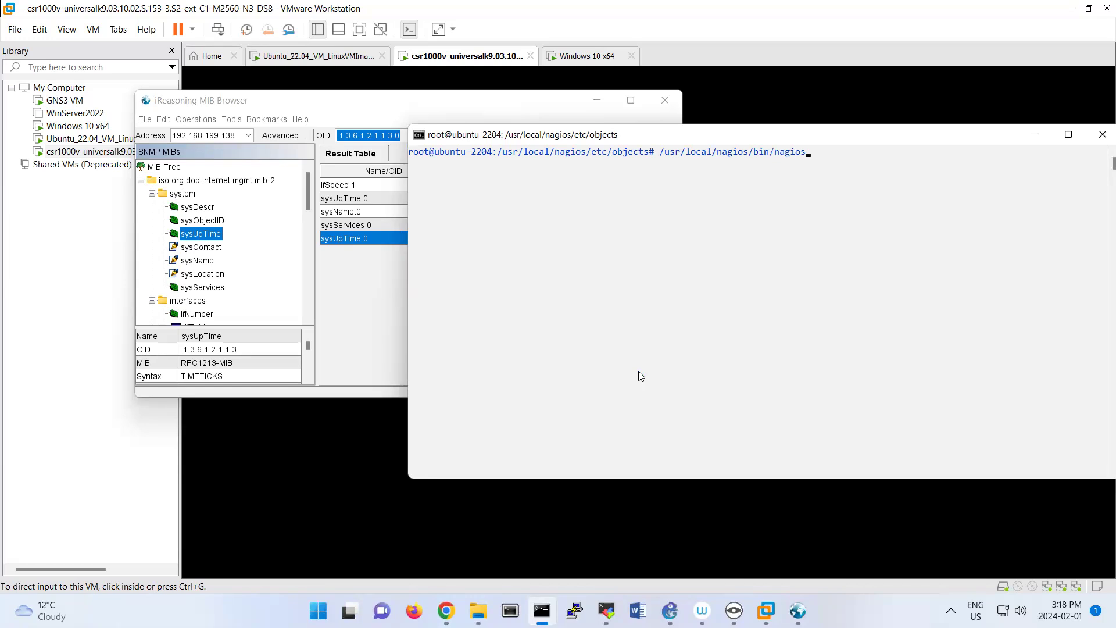
{"action": "type", "text": "-v /usr/local/nagios/etc/nag"}
{"action": "key", "text": "Tab"}
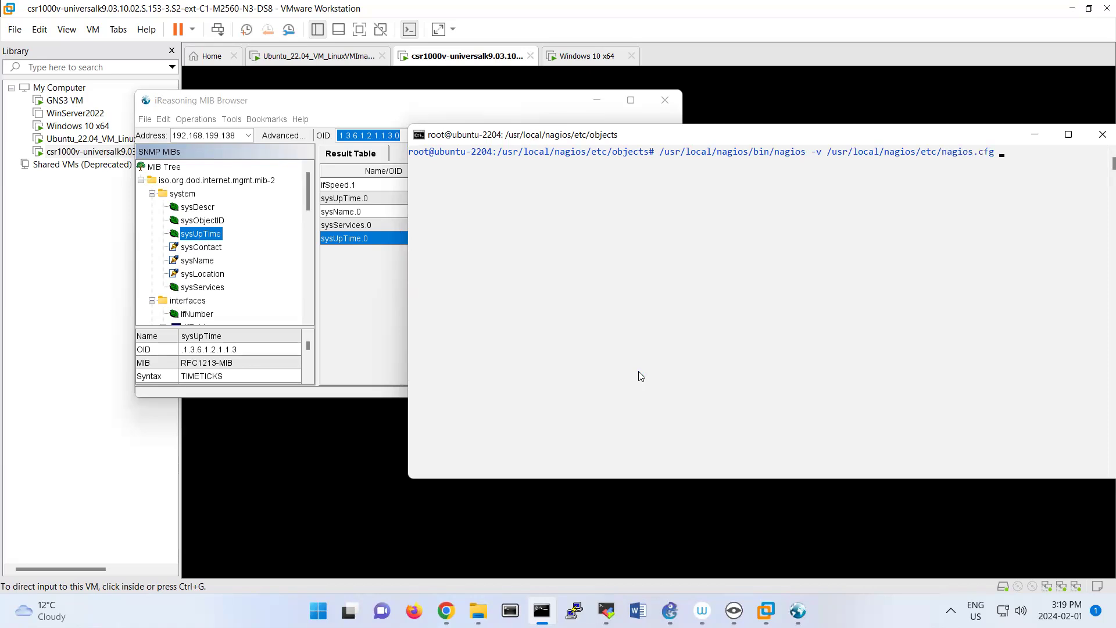
{"action": "key", "text": "Return"}
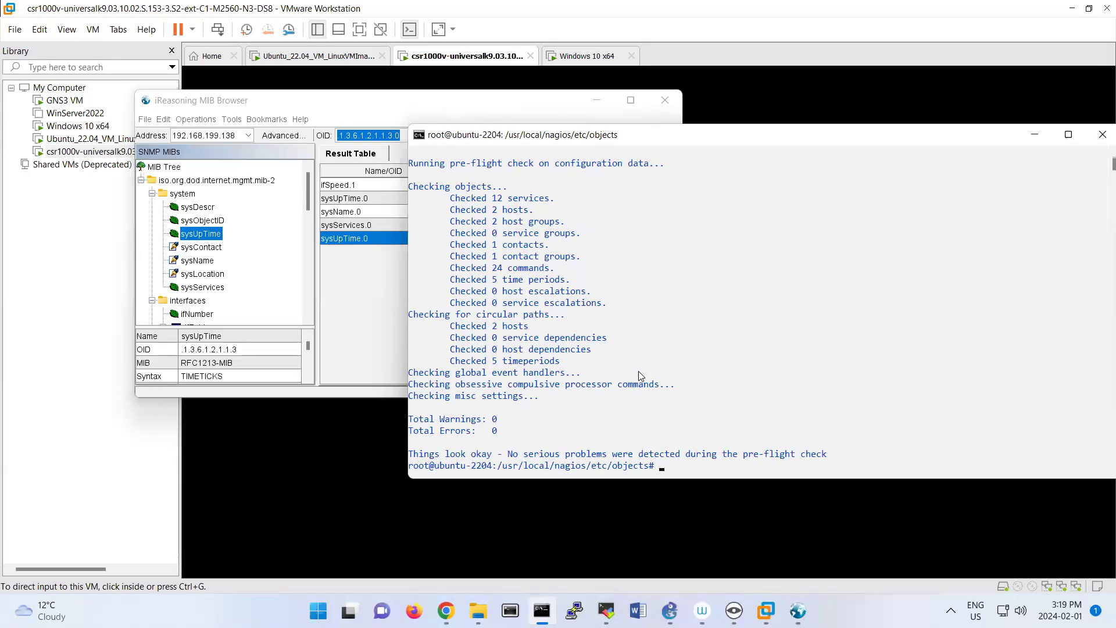
Restart the Nagios service with systemctl restart nagios.
{"action": "left_click", "coordinate": [483, 280]}
{"action": "left_click_drag", "start_coordinate": [498, 342], "coordinate": [532, 433]}
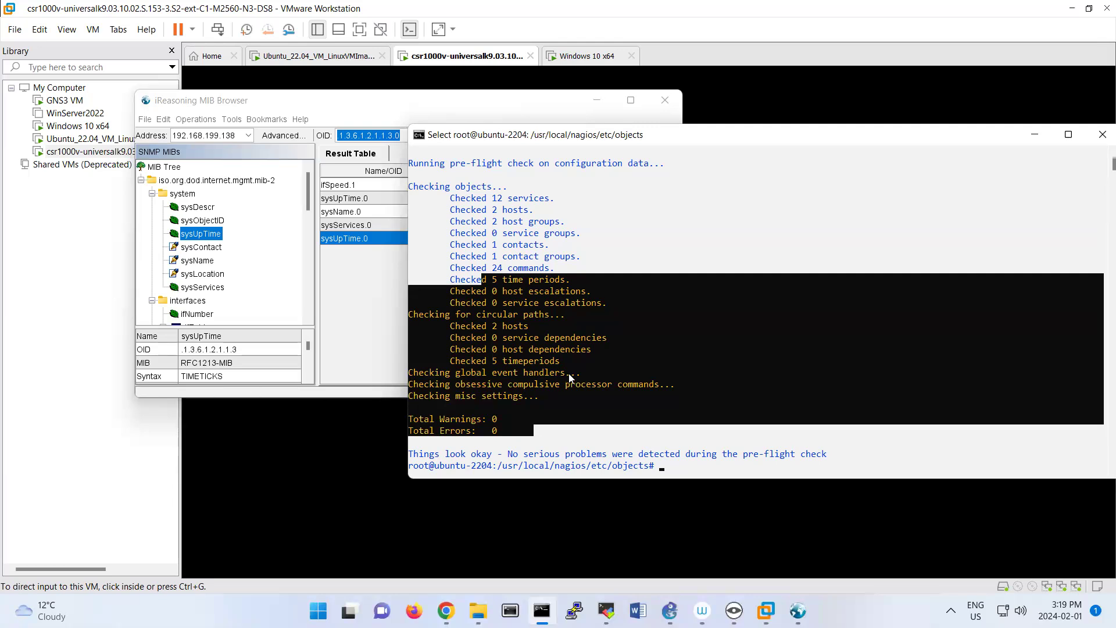
{"action": "left_click", "coordinate": [666, 395]}
{"action": "type", "text": "systemctl restart nagios"}
{"action": "key", "text": "Return"}
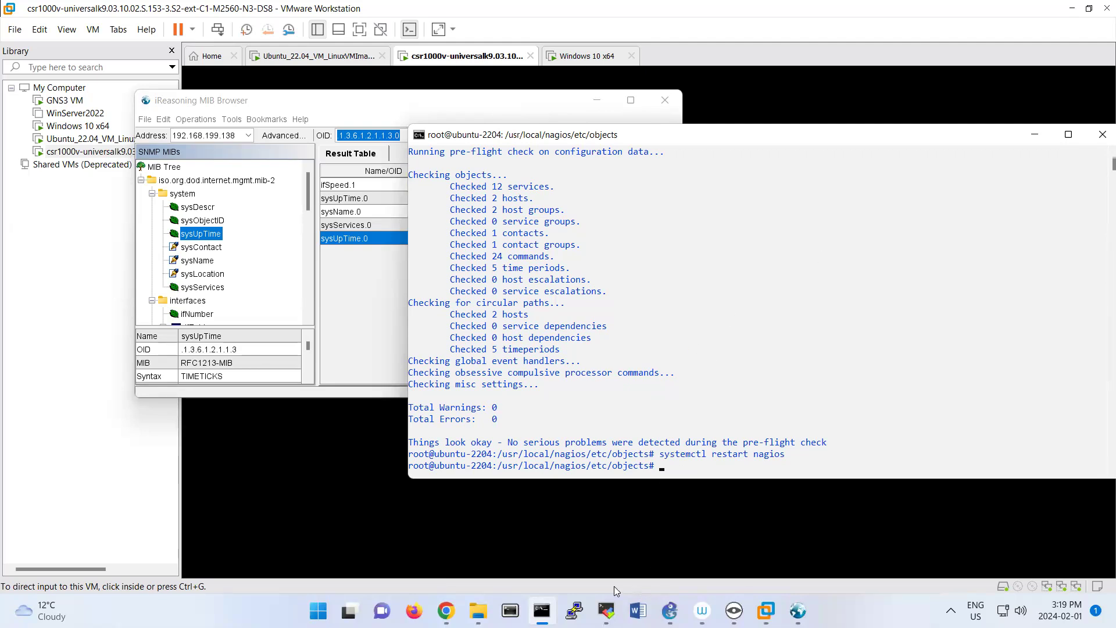
Switch to the Nagios web interface in Chrome and display host R1's service status details from the refreshed host list.
{"action": "mouse_move", "coordinate": [446, 611]}
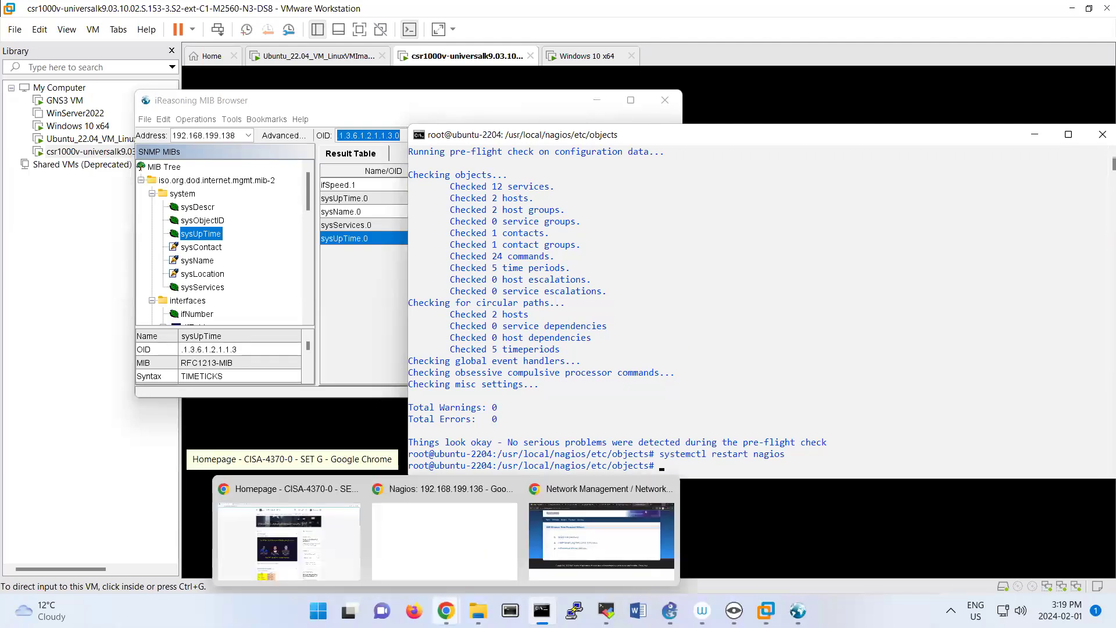
{"action": "left_click", "coordinate": [426, 526]}
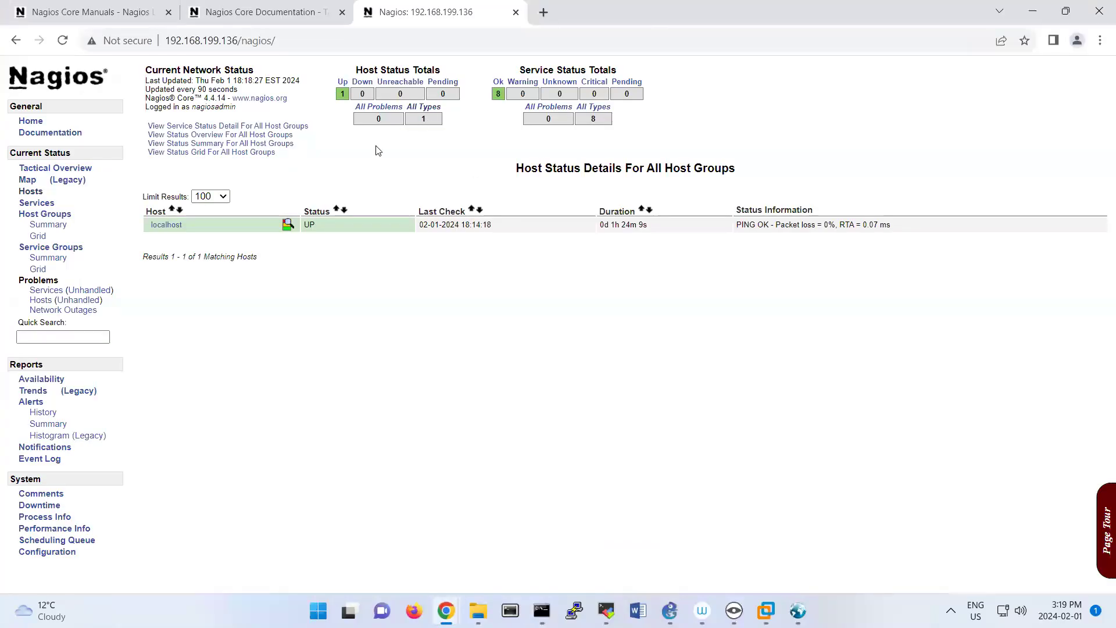
{"action": "left_click", "coordinate": [32, 191]}
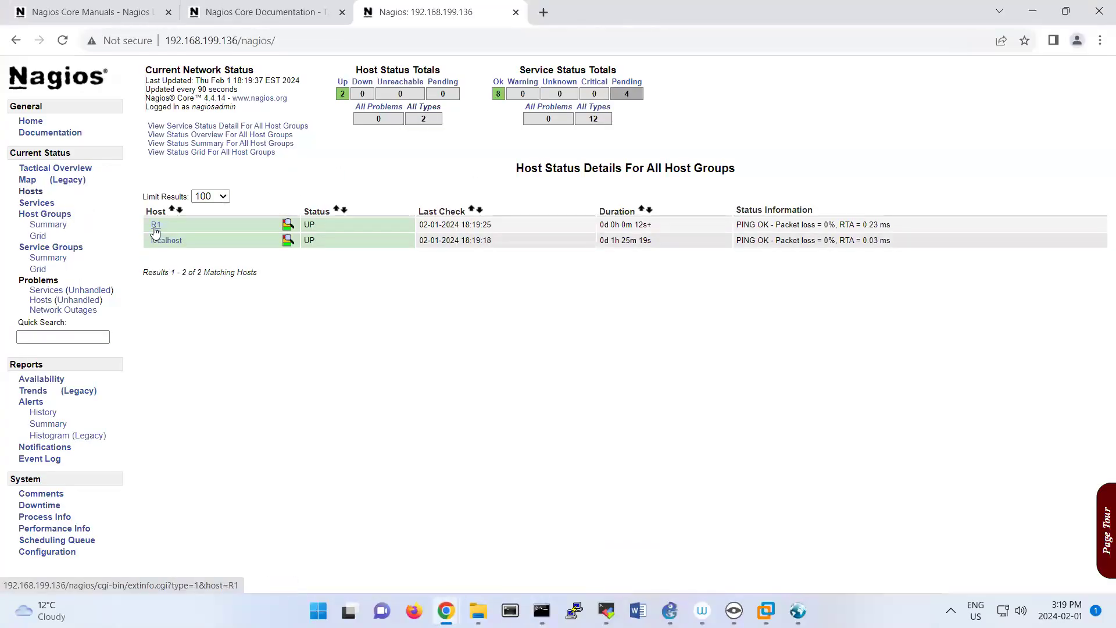
{"action": "left_click", "coordinate": [155, 228]}
{"action": "left_click", "coordinate": [182, 124]}
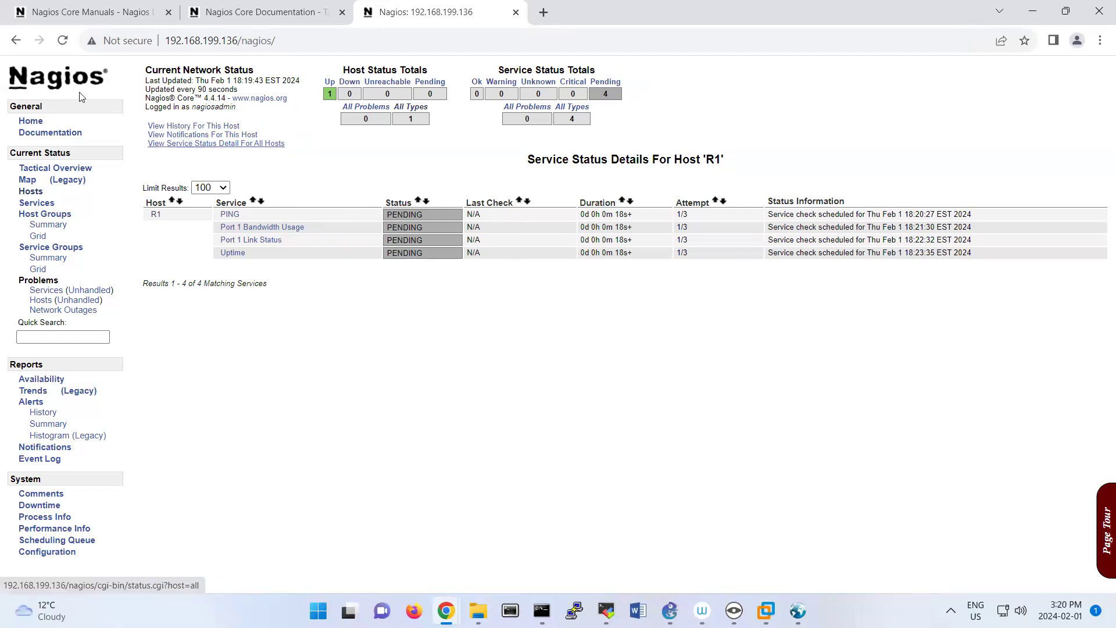
Reload the Nagios page and reopen host R1's service status details, filtered to host status Up.
{"action": "left_click", "coordinate": [56, 46]}
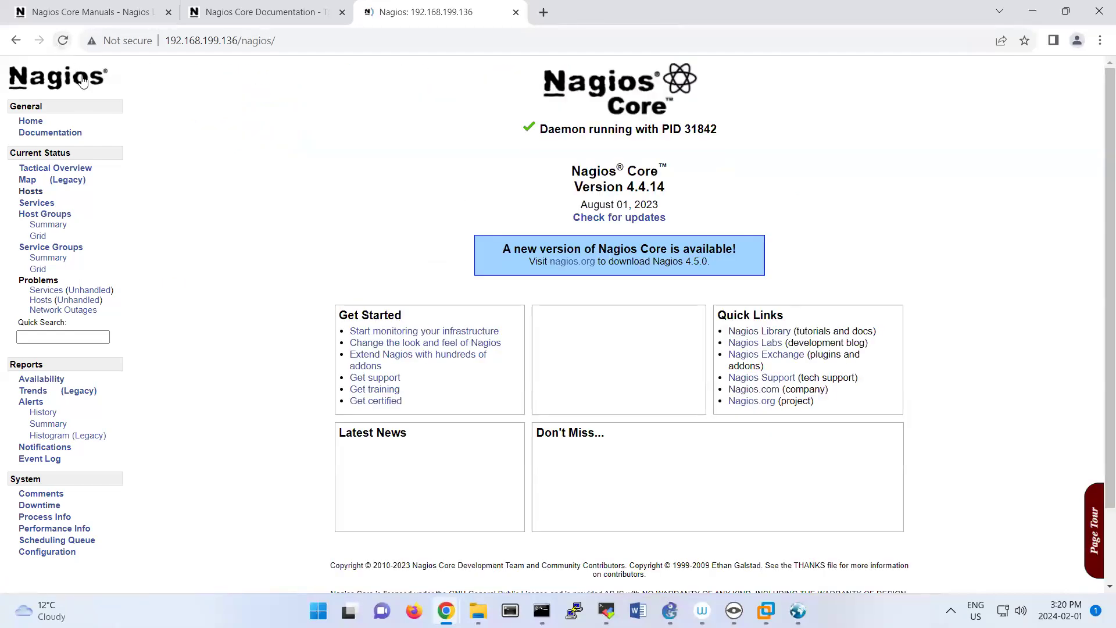
{"action": "left_click", "coordinate": [32, 194]}
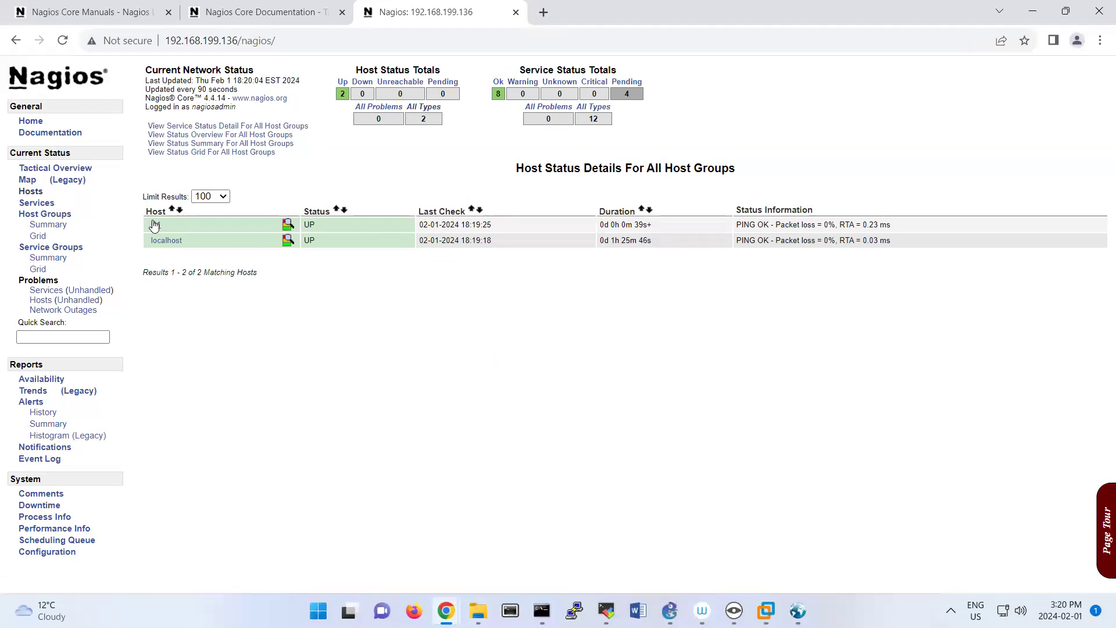
{"action": "left_click", "coordinate": [153, 221]}
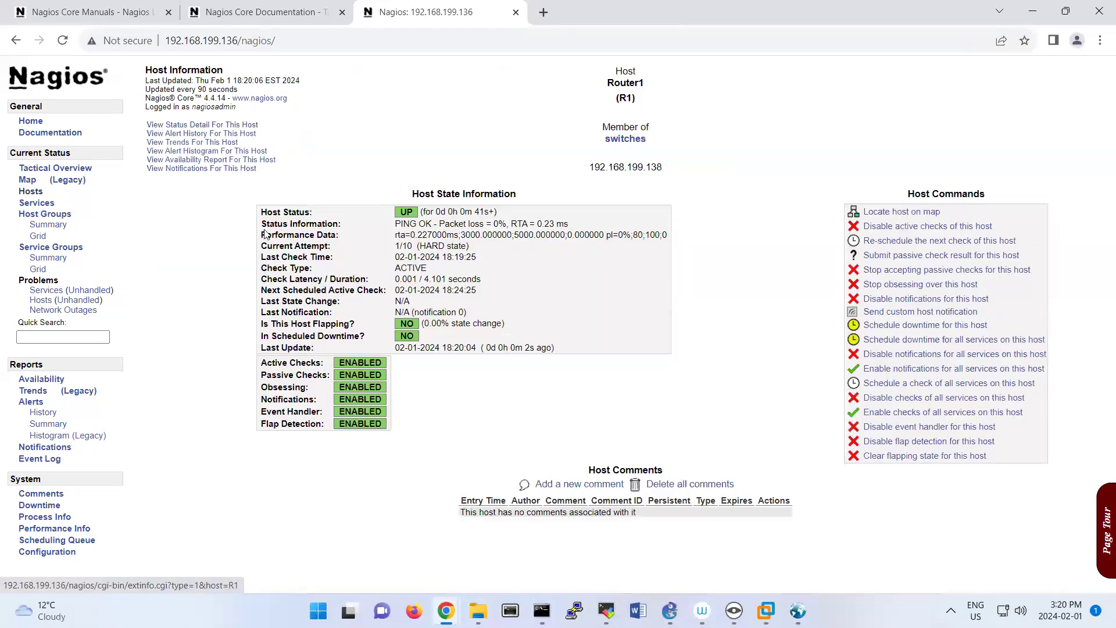
{"action": "left_click", "coordinate": [203, 125]}
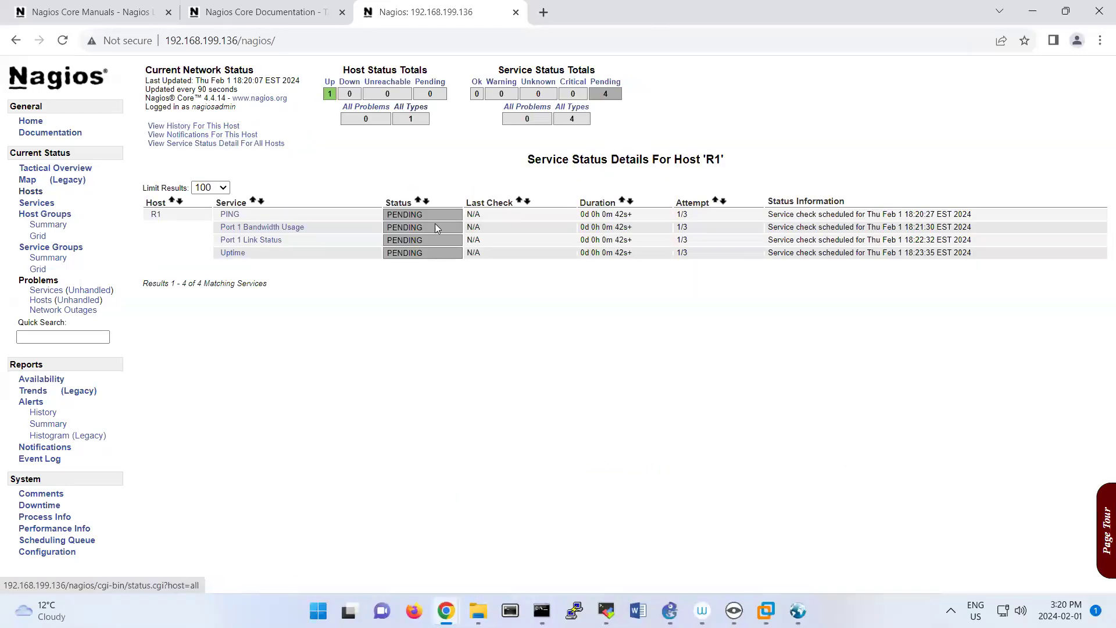
{"action": "left_click", "coordinate": [332, 88]}
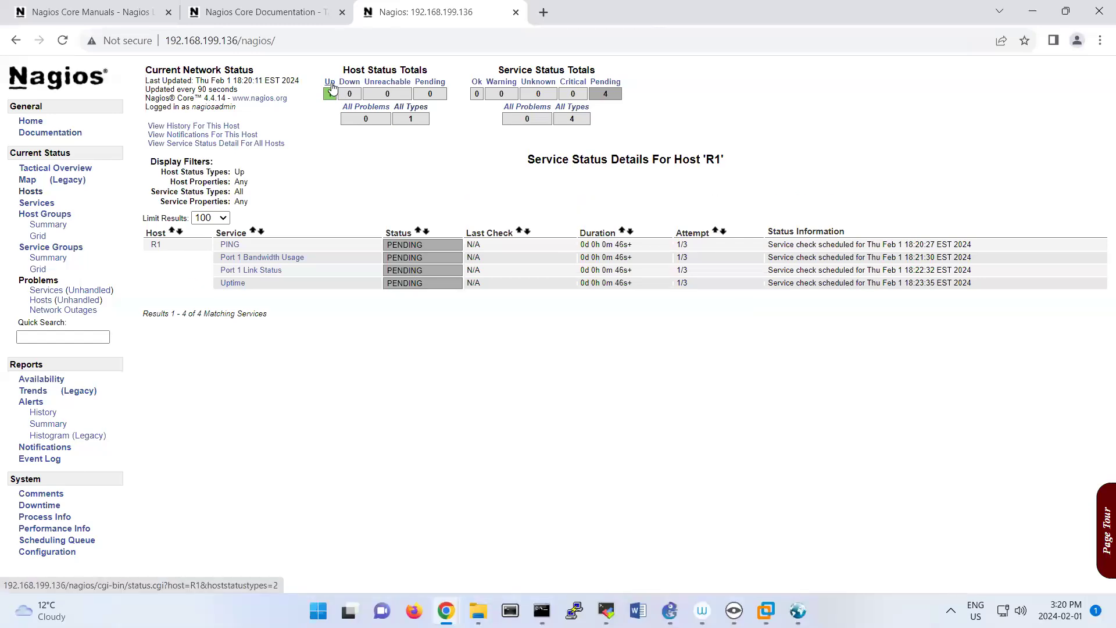
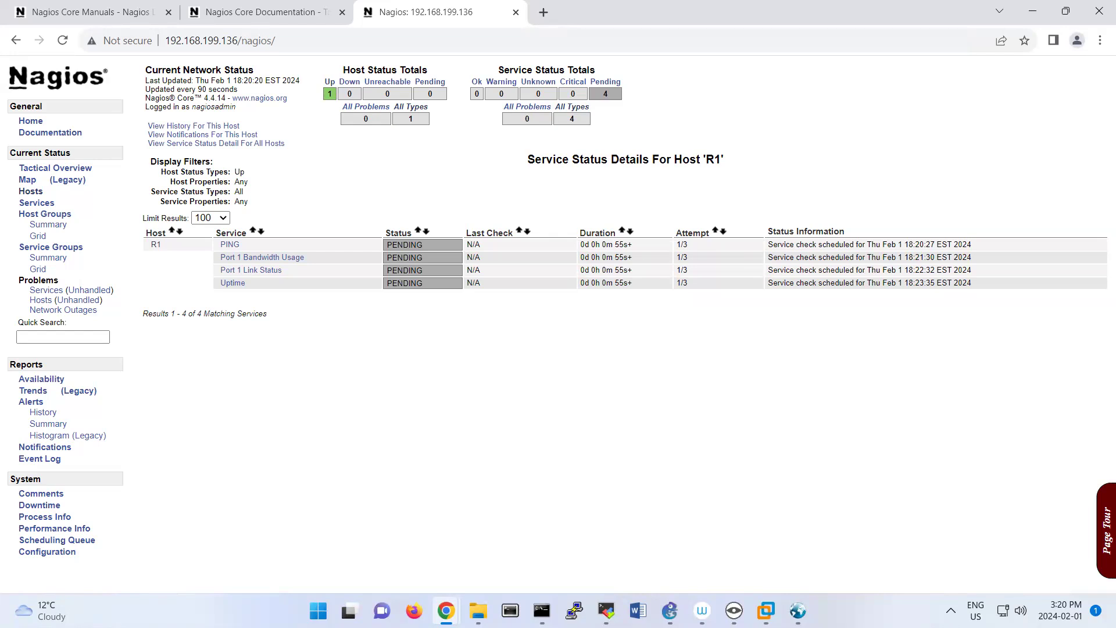
Schedule a forced check of the Uptime service on host R1 from its service status details.
{"action": "left_click", "coordinate": [206, 128]}
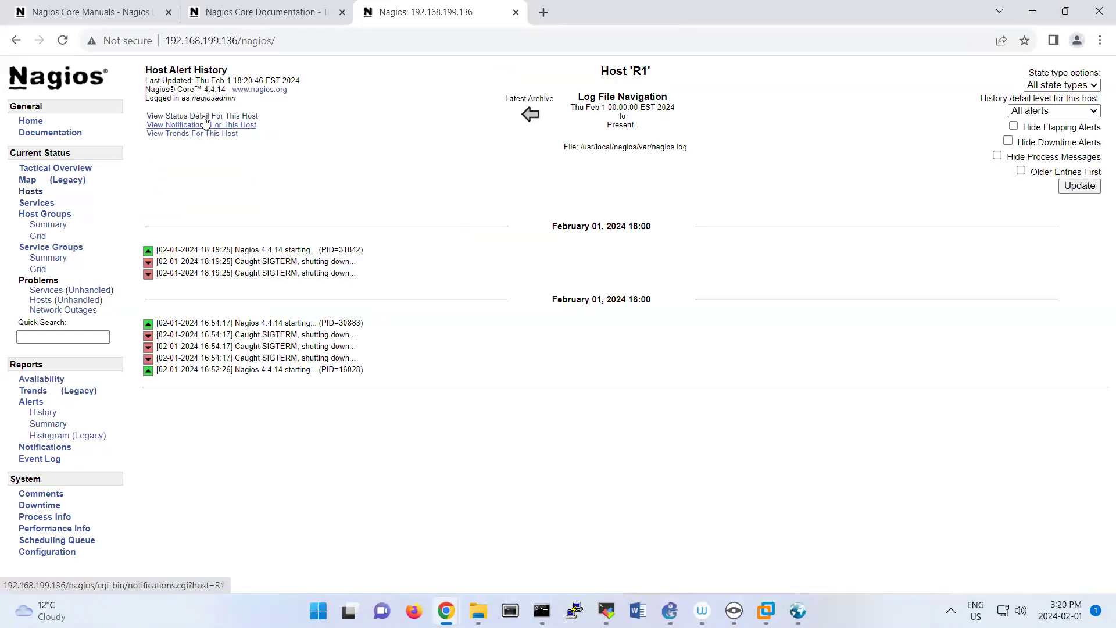
{"action": "key", "text": "alt+Left"}
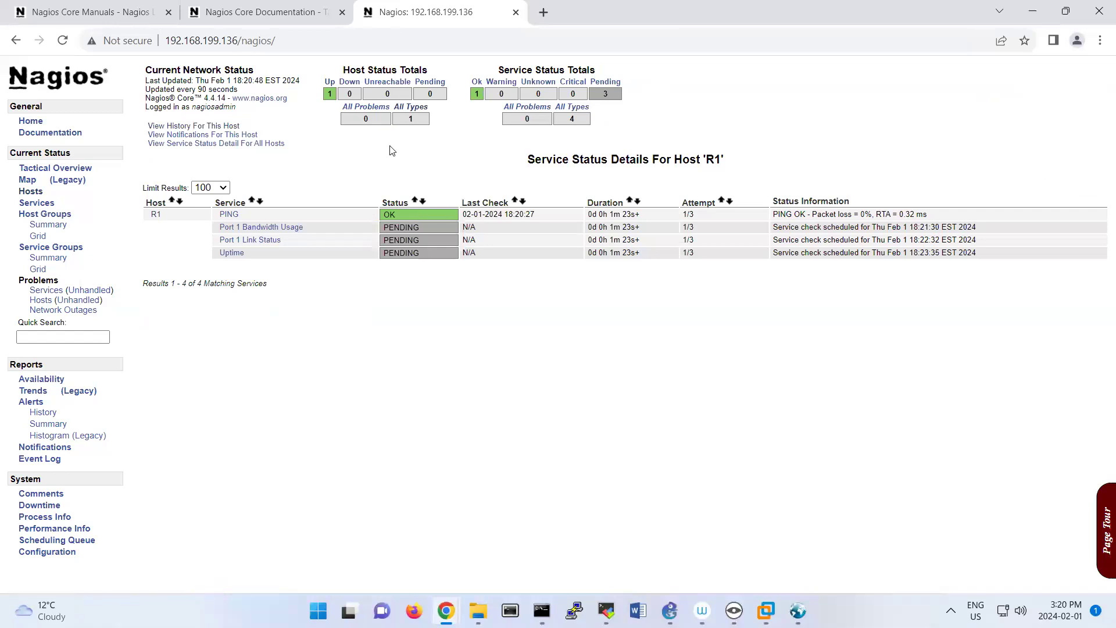
{"action": "left_click", "coordinate": [231, 253]}
{"action": "left_click", "coordinate": [869, 250]}
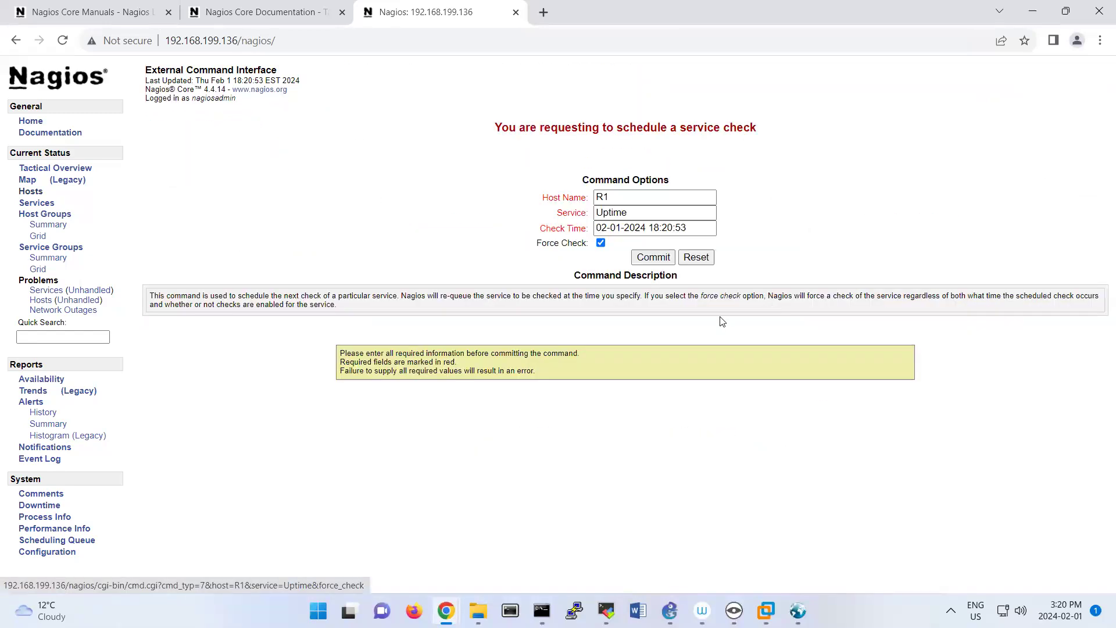
{"action": "left_click", "coordinate": [652, 257]}
{"action": "left_click", "coordinate": [350, 184]}
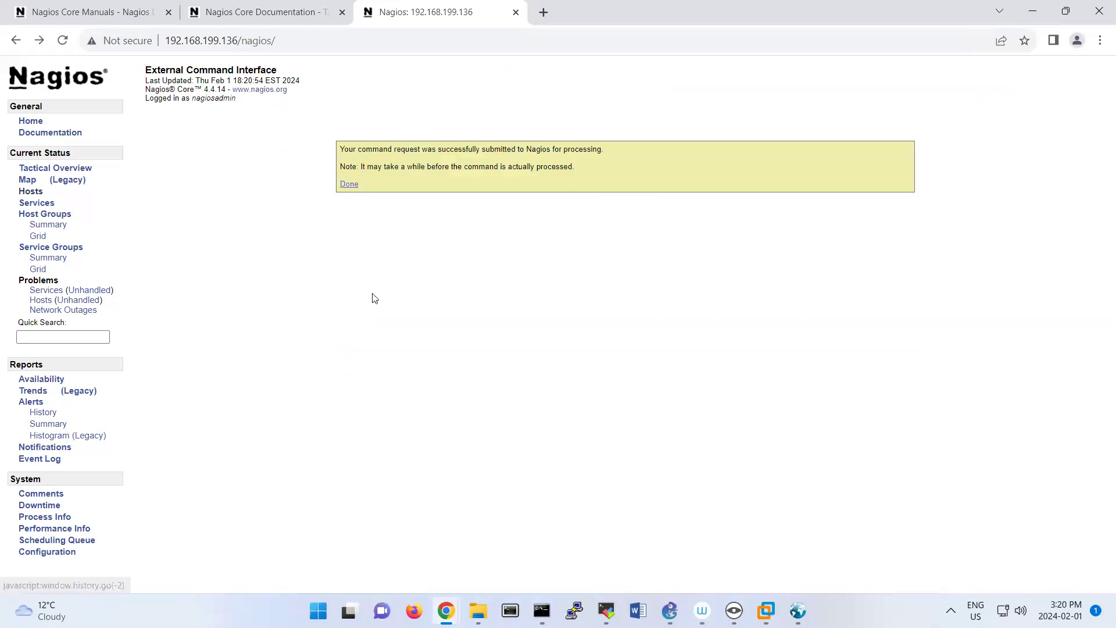
Return to host R1's service status details and check the status information for the Uptime service.
{"action": "left_click", "coordinate": [194, 126]}
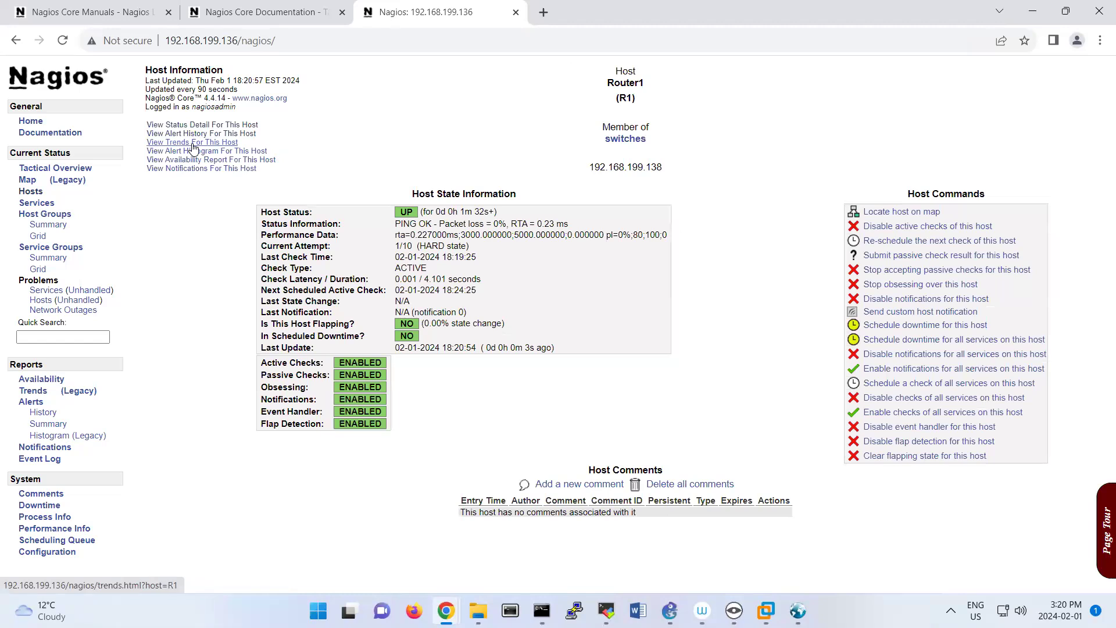
{"action": "left_click", "coordinate": [198, 125]}
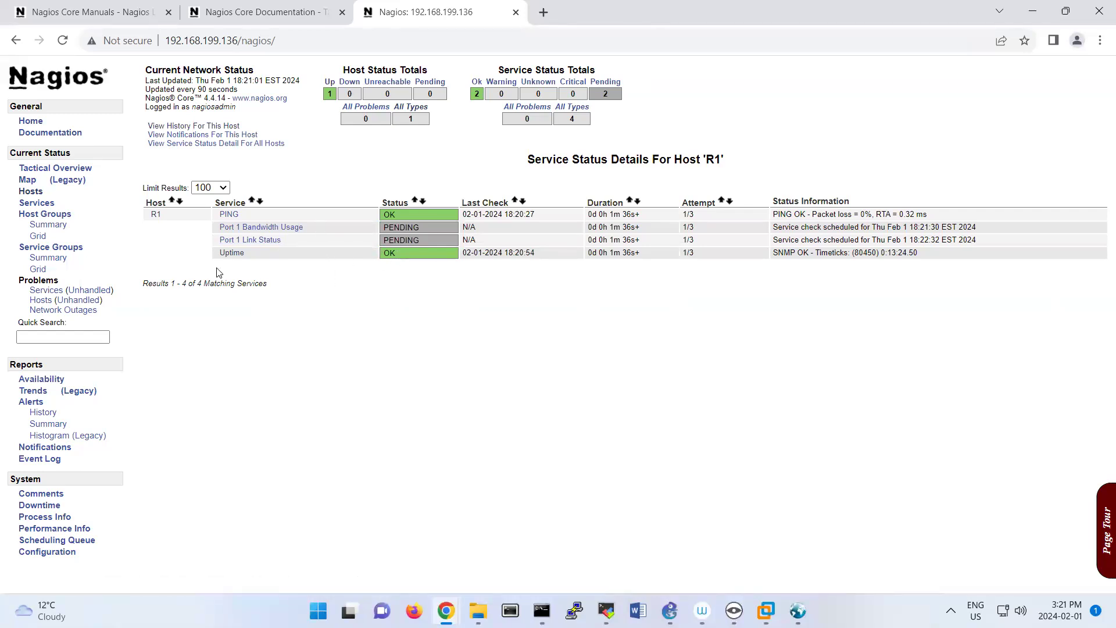
{"action": "left_click_drag", "start_coordinate": [852, 254], "coordinate": [777, 256]}
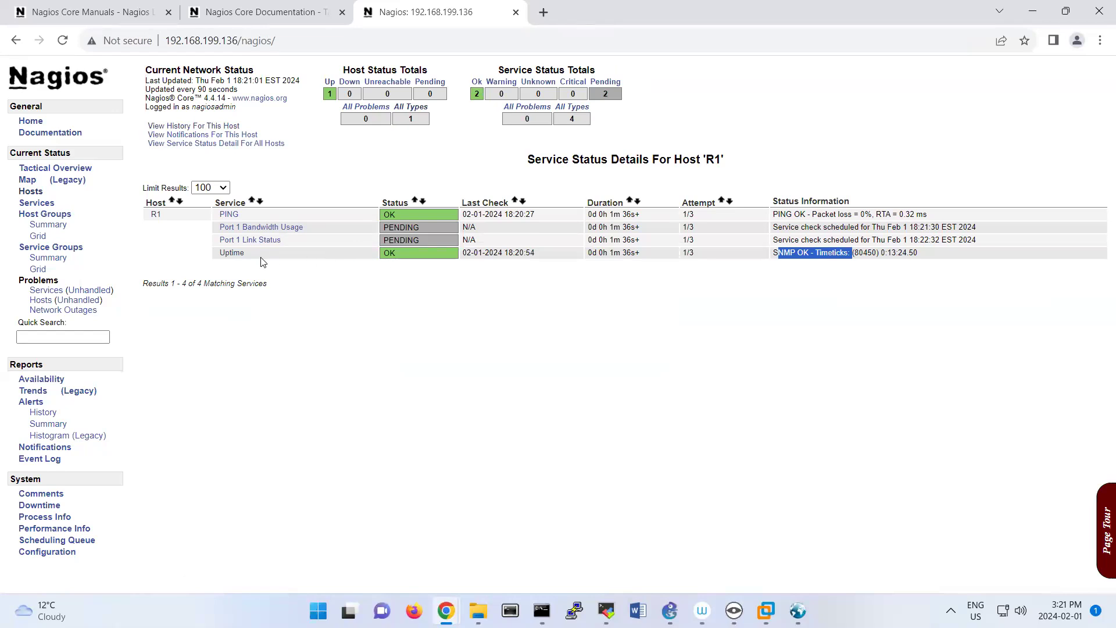
{"action": "left_click_drag", "start_coordinate": [262, 259], "coordinate": [212, 256]}
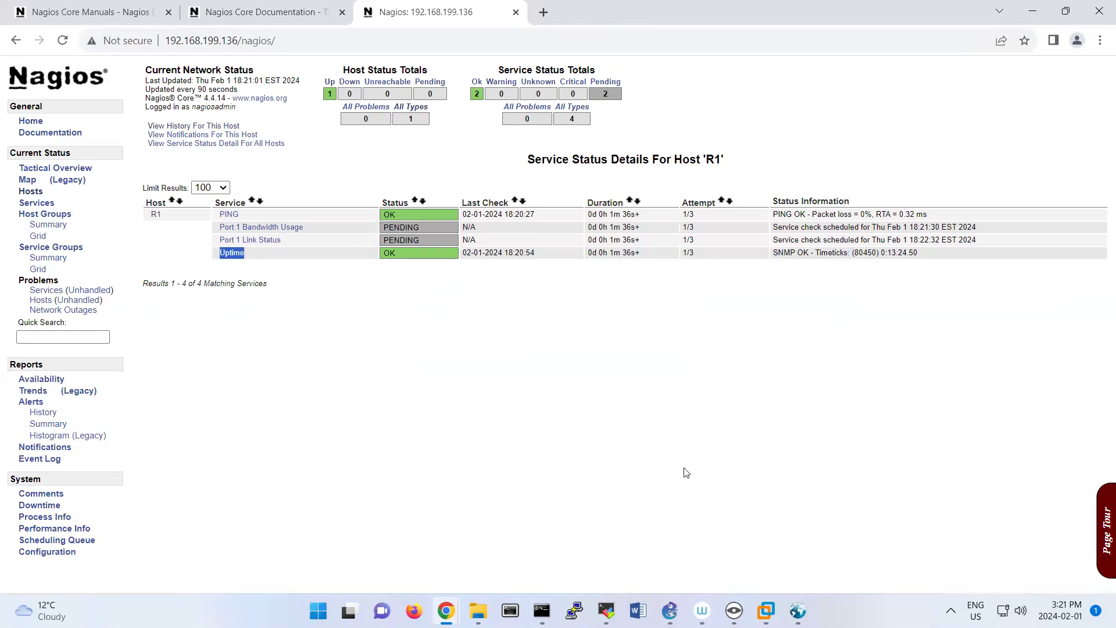
Switch to the csr1000v router console in VMware and create an SNMP view with snmp-server view MyView iso included.
{"action": "mouse_move", "coordinate": [734, 610]}
{"action": "left_click", "coordinate": [766, 610]}
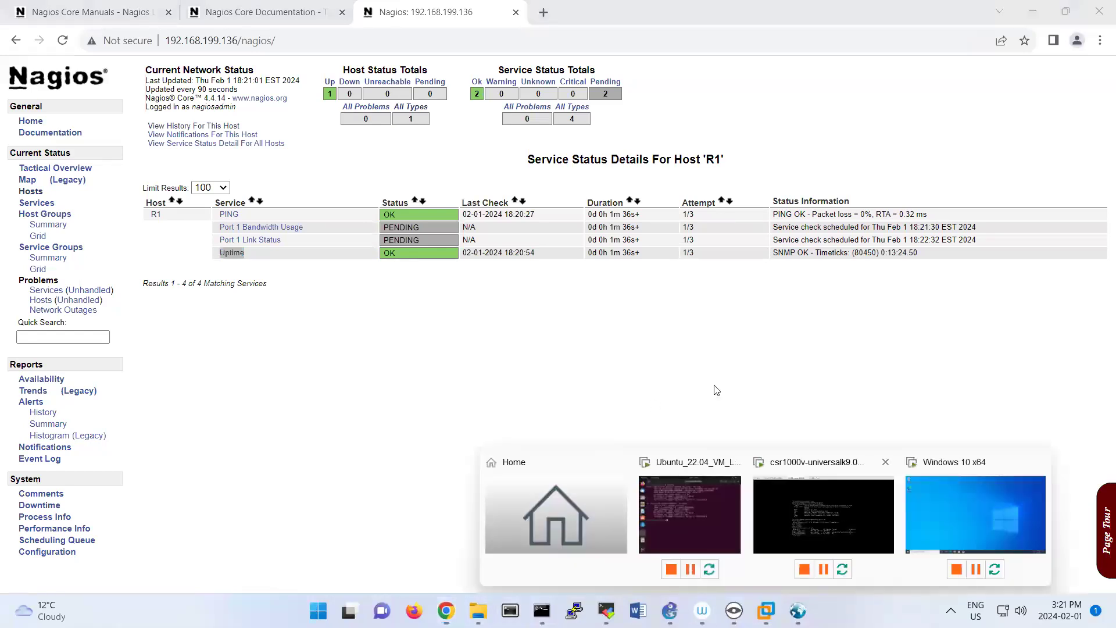
{"action": "left_click", "coordinate": [823, 514]}
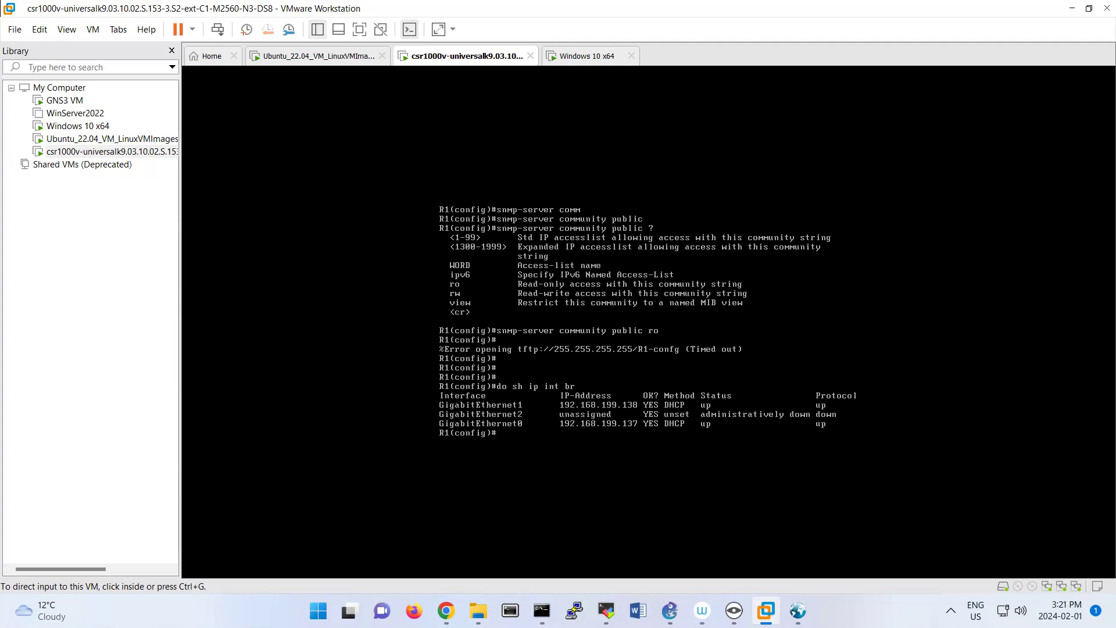
{"action": "left_click", "coordinate": [596, 436]}
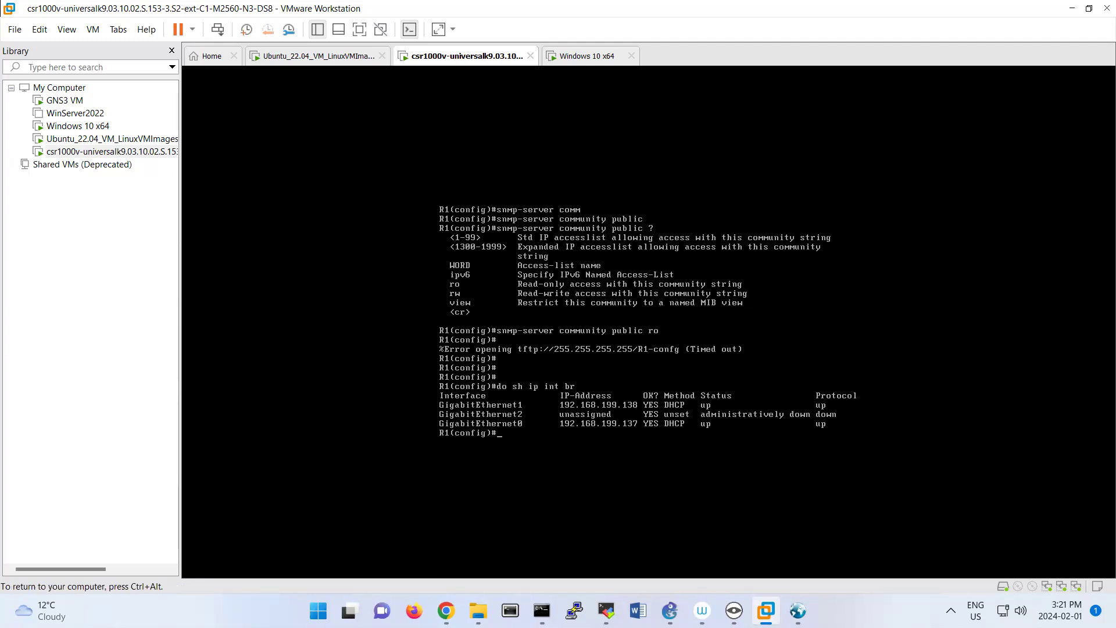
{"action": "type", "text": "snmp-server view M"}
{"action": "key", "text": "BackSpace"}
{"action": "key", "text": "BackSpace"}
{"action": "key", "text": "Tab"}
{"action": "key", "text": "Return"}
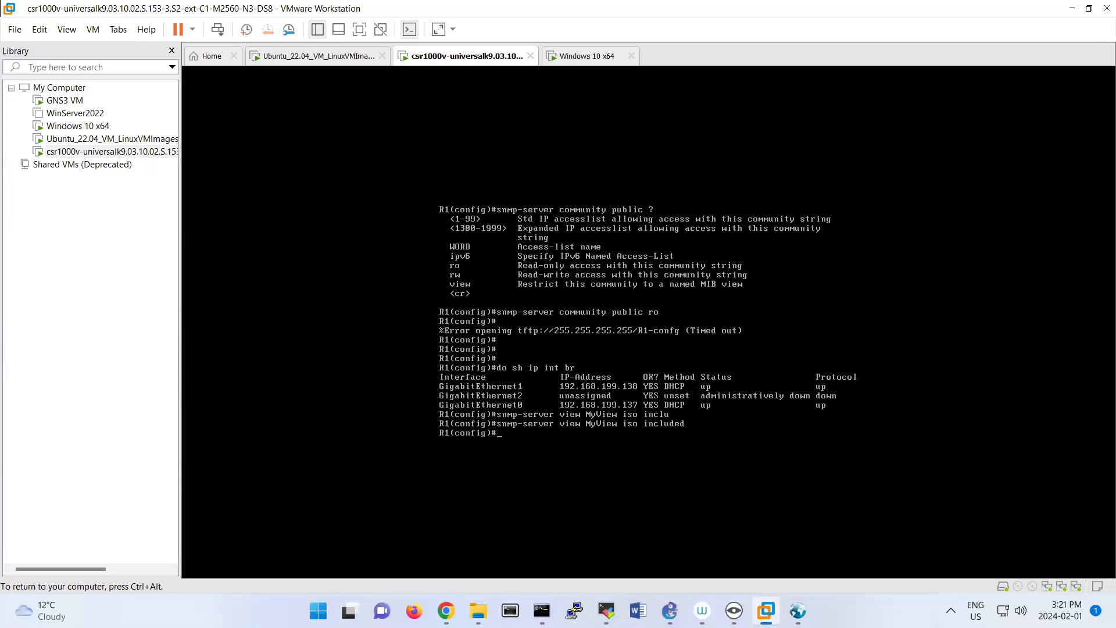
Switch to MIB Browser and examine the object groups under iso.org.dod.internet.mgmt.mib-2, collapsing the system and interfaces branches.
{"action": "key", "text": "ctrl+alt"}
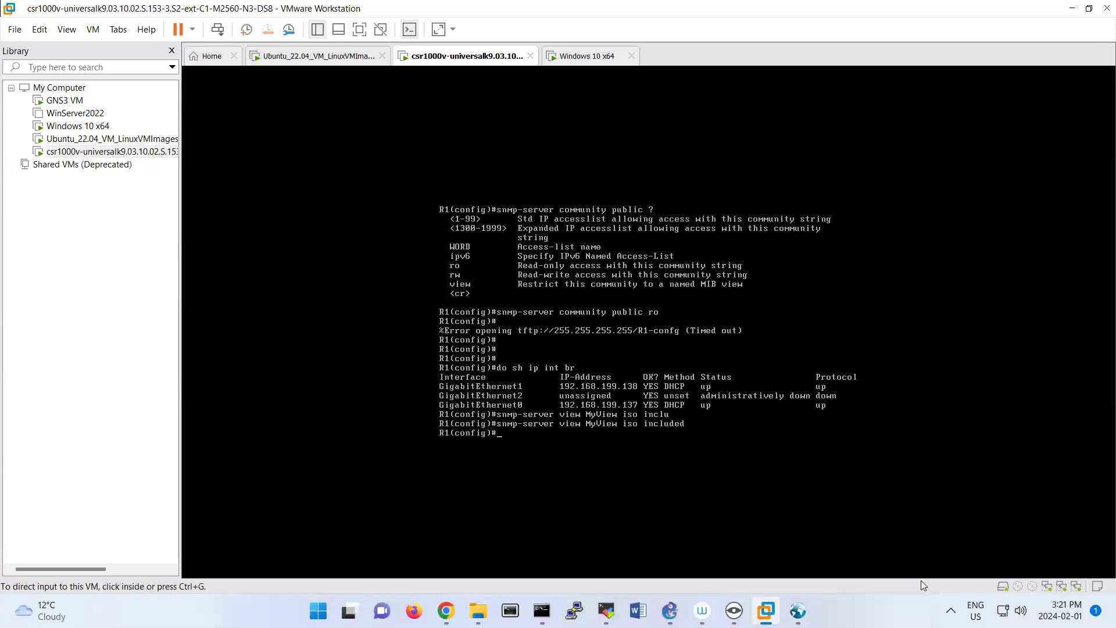
{"action": "left_click", "coordinate": [797, 610]}
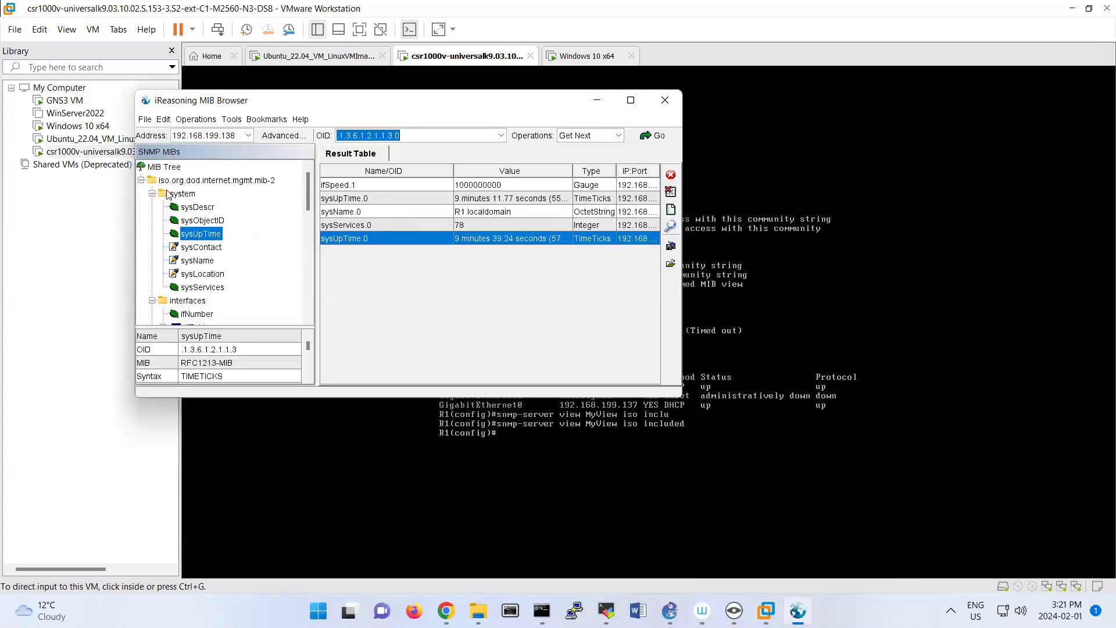
{"action": "left_click", "coordinate": [159, 181]}
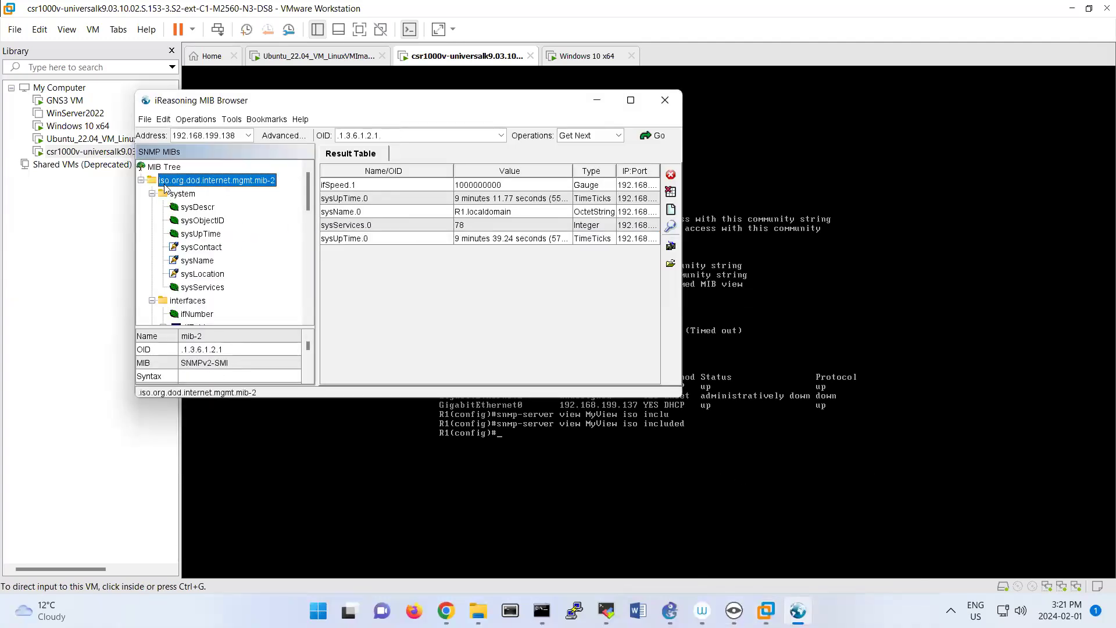
{"action": "left_click", "coordinate": [152, 194]}
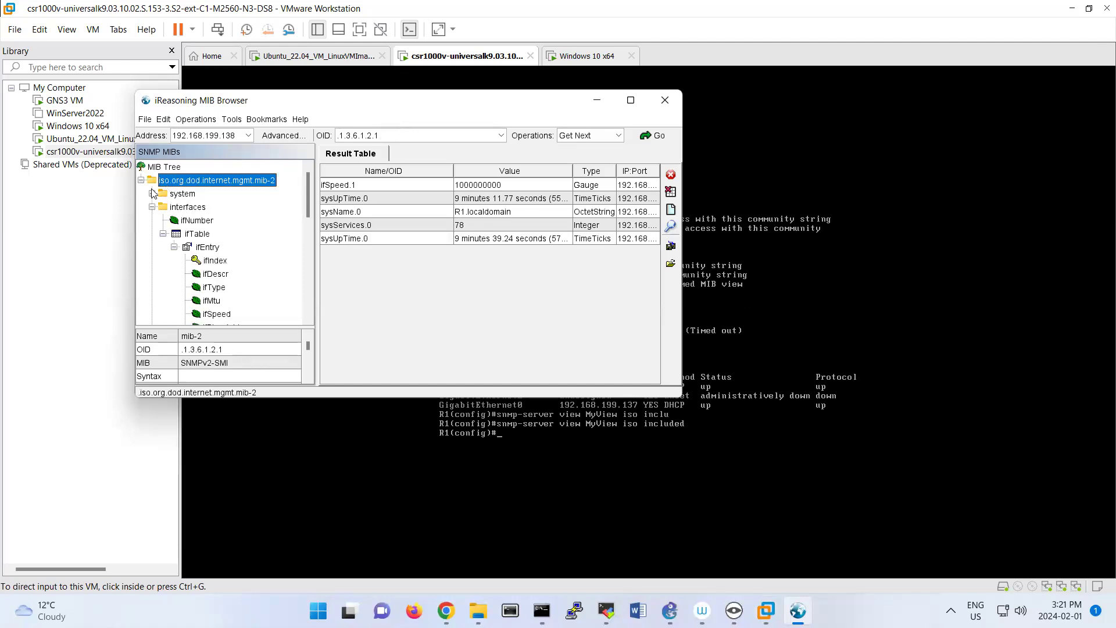
{"action": "left_click", "coordinate": [152, 206]}
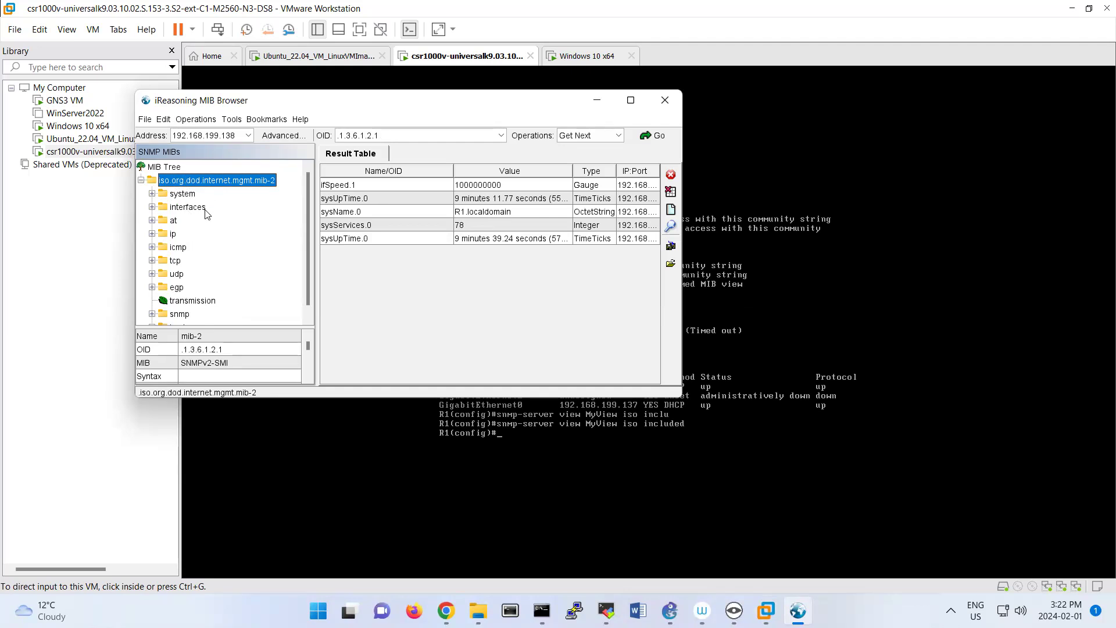
Return to the router console and create the SNMPv3 group with snmp-server group mygroup V3 priv read MyView.
{"action": "left_click", "coordinate": [598, 445]}
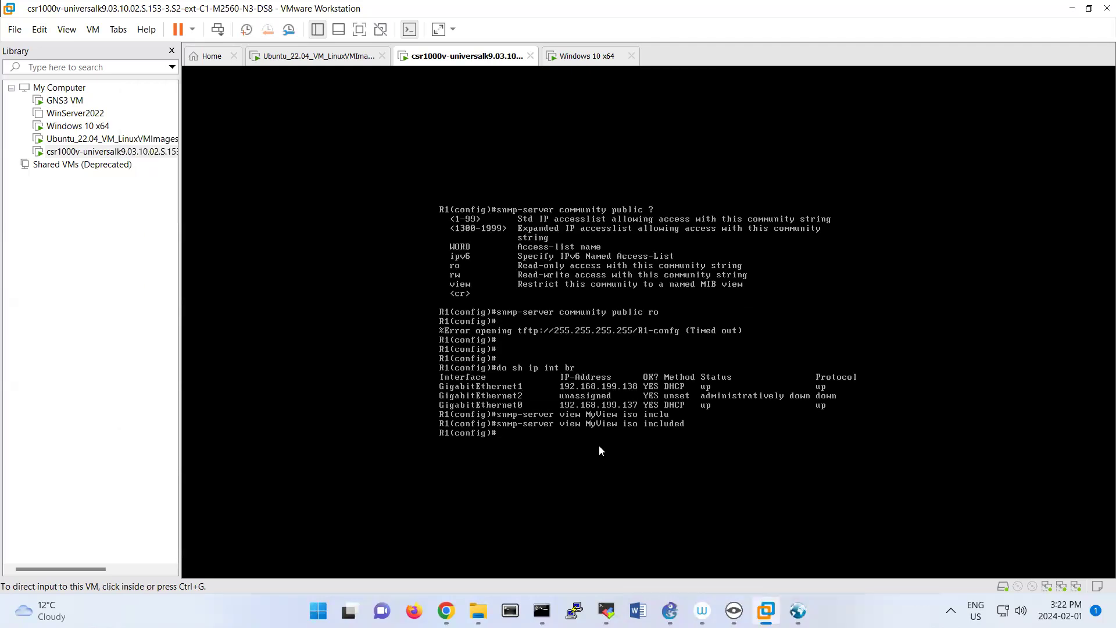
{"action": "type", "text": "snmp-serv"}
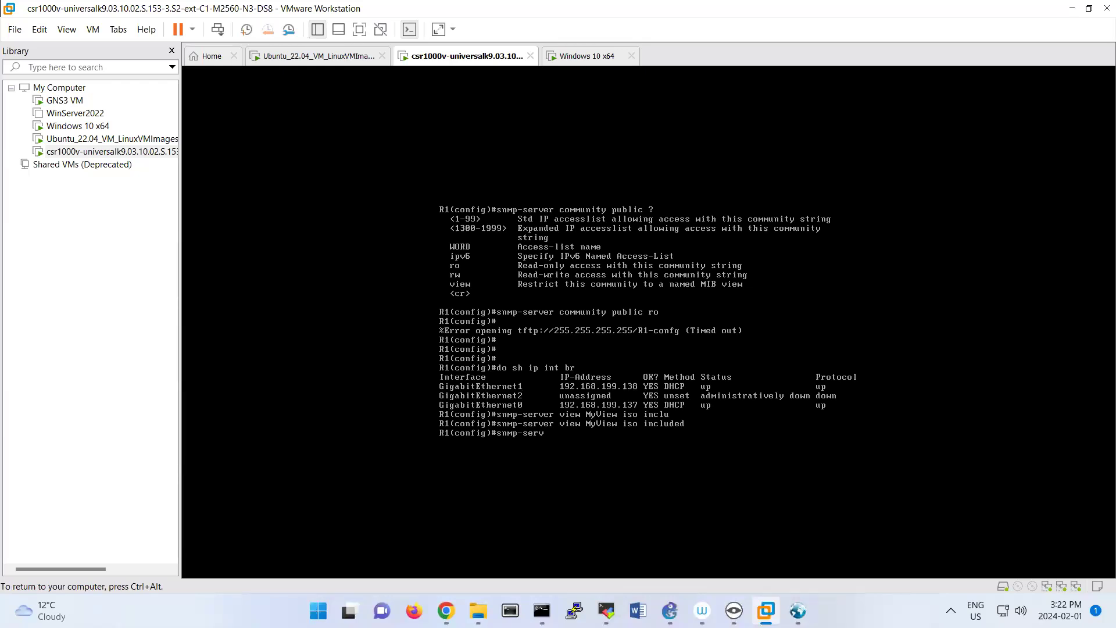
{"action": "type", "text": "er group mygroup V3 pri"}
{"action": "key", "text": "Tab"}
{"action": "type", "text": "re"}
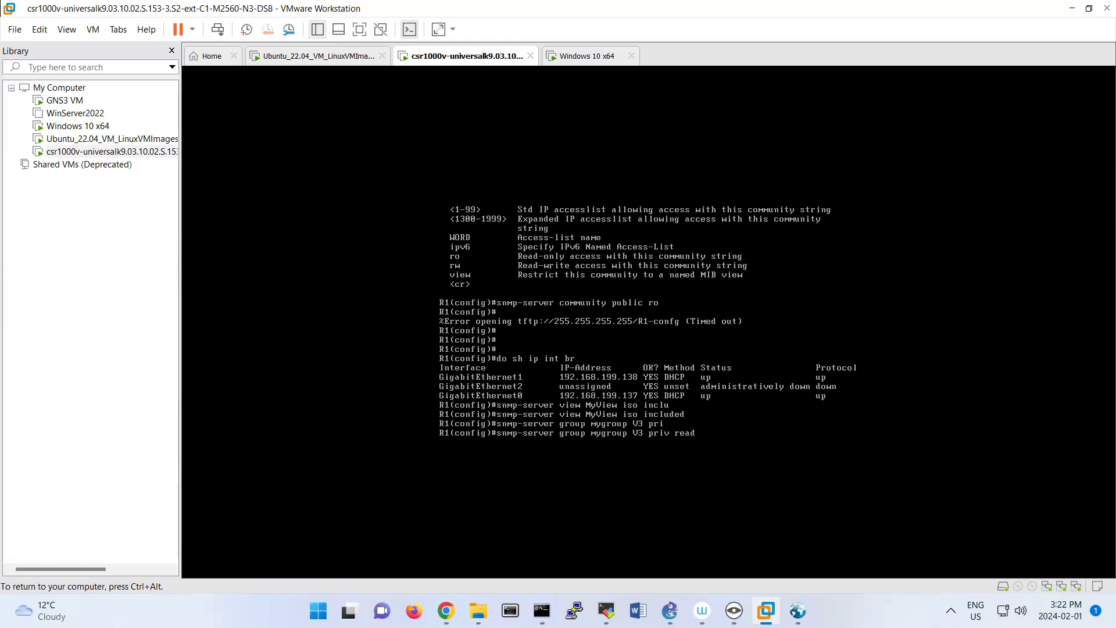
{"action": "type", "text": "ad"}
{"action": "key", "text": "Tab"}
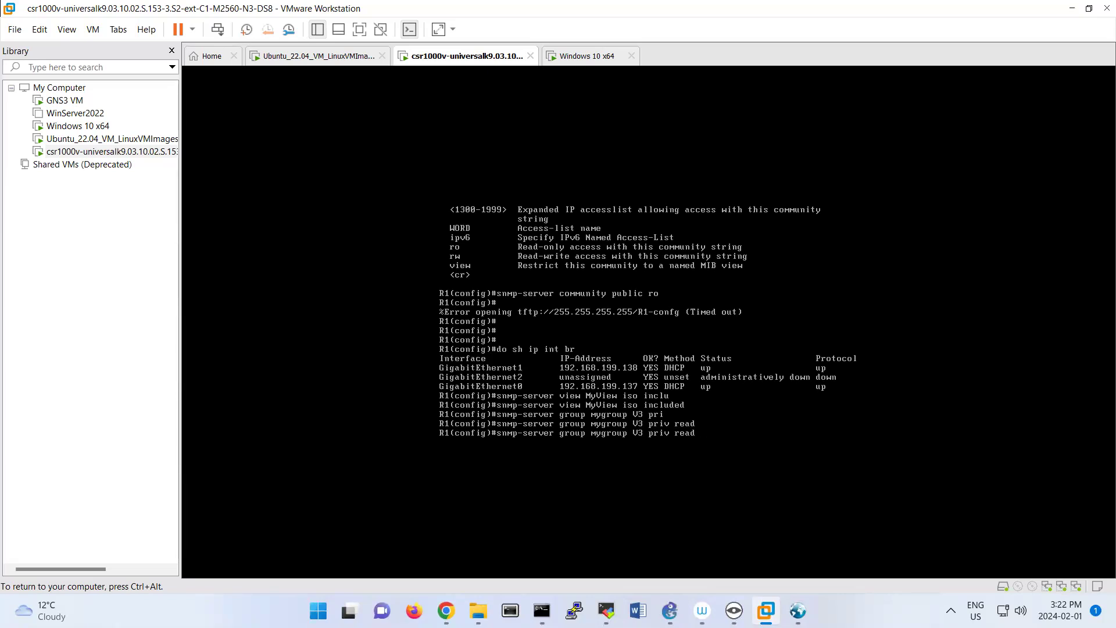
{"action": "type", "text": "MyView"}
{"action": "key", "text": "Return"}
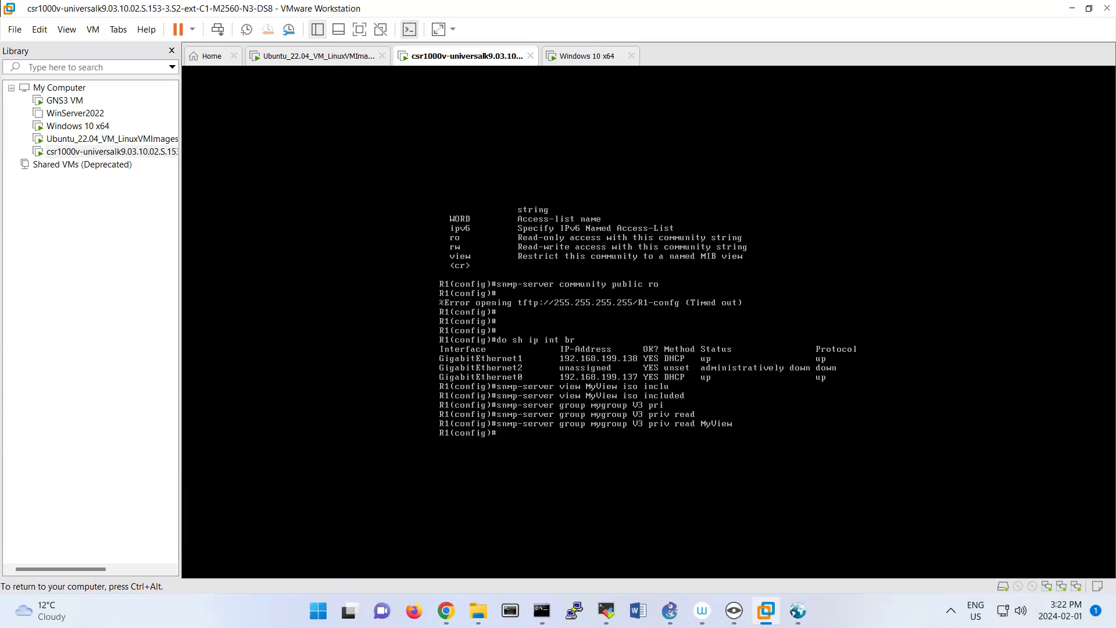
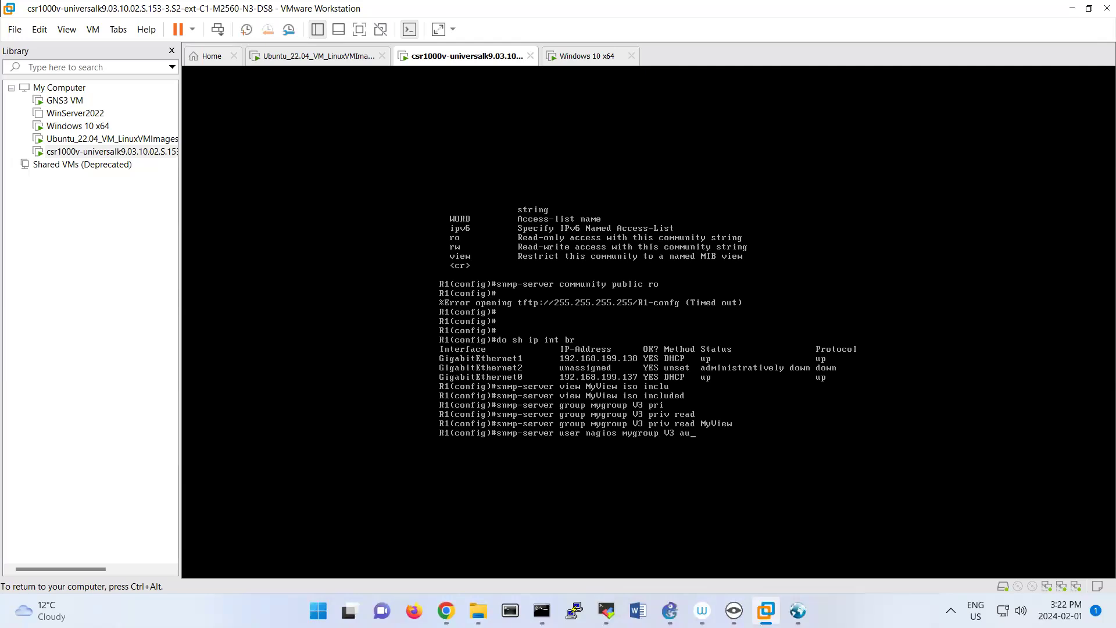
Enter the snmp-server command for user nagios in mygroup V3 with MD5 authentication and its password, and list the remaining options.
{"action": "key", "text": "Tab"}
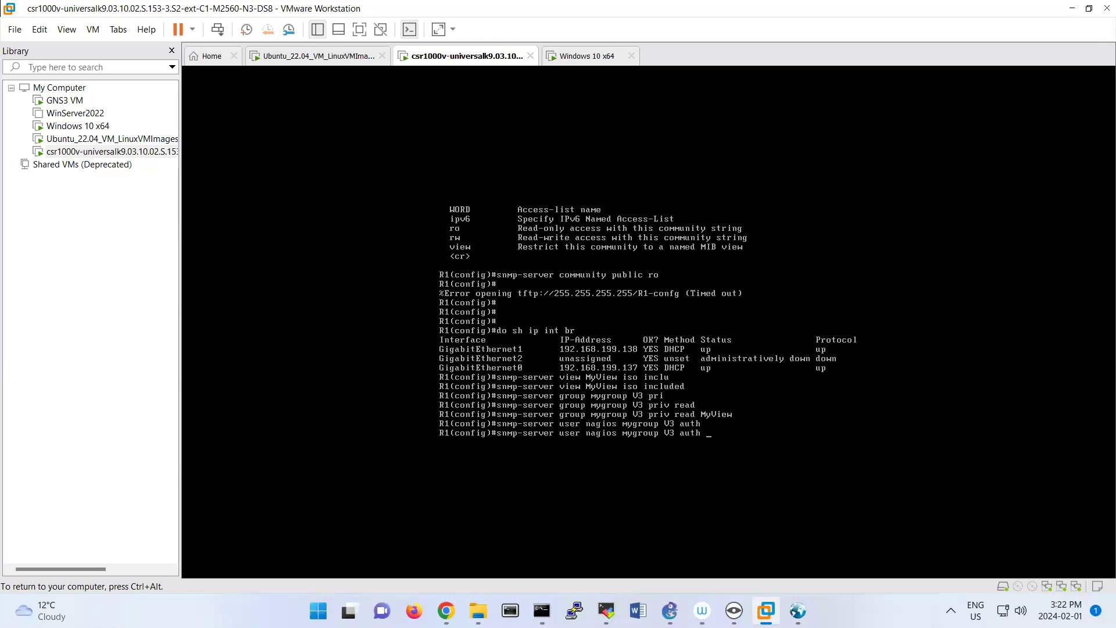
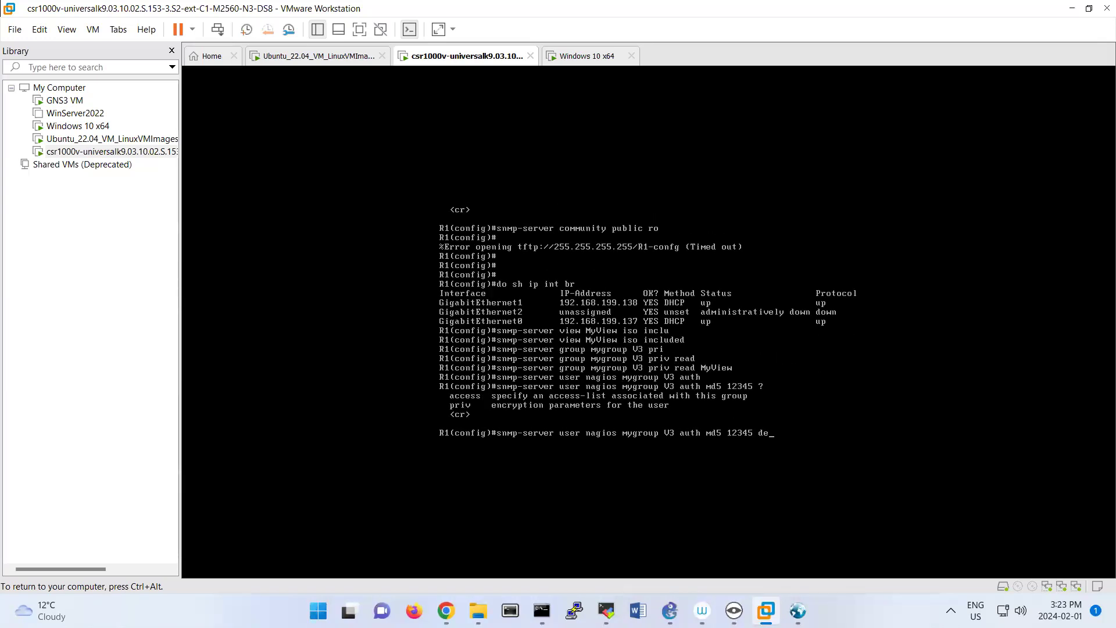
Try to create the nagios user with des and the encryption password directly after the authentication password.
{"action": "key", "text": "BackSpace"}
{"action": "key", "text": "BackSpace"}
{"action": "key", "text": "BackSpace"}
{"action": "key", "text": "Return"}
{"action": "key", "text": "Up"}
{"action": "key", "text": "BackSpace"}
{"action": "key", "text": "BackSpace"}
{"action": "key", "text": "BackSpace"}
{"action": "key", "text": "BackSpace"}
{"action": "key", "text": "BackSpace"}
{"action": "key", "text": "BackSpace"}
{"action": "key", "text": "BackSpace"}
{"action": "key", "text": "BackSpace"}
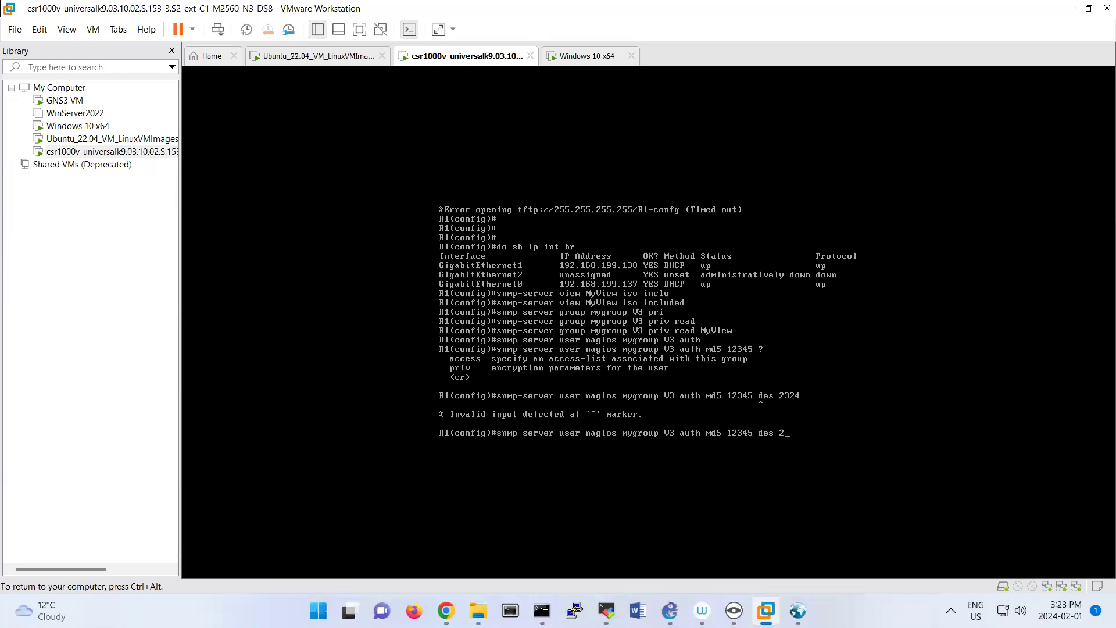
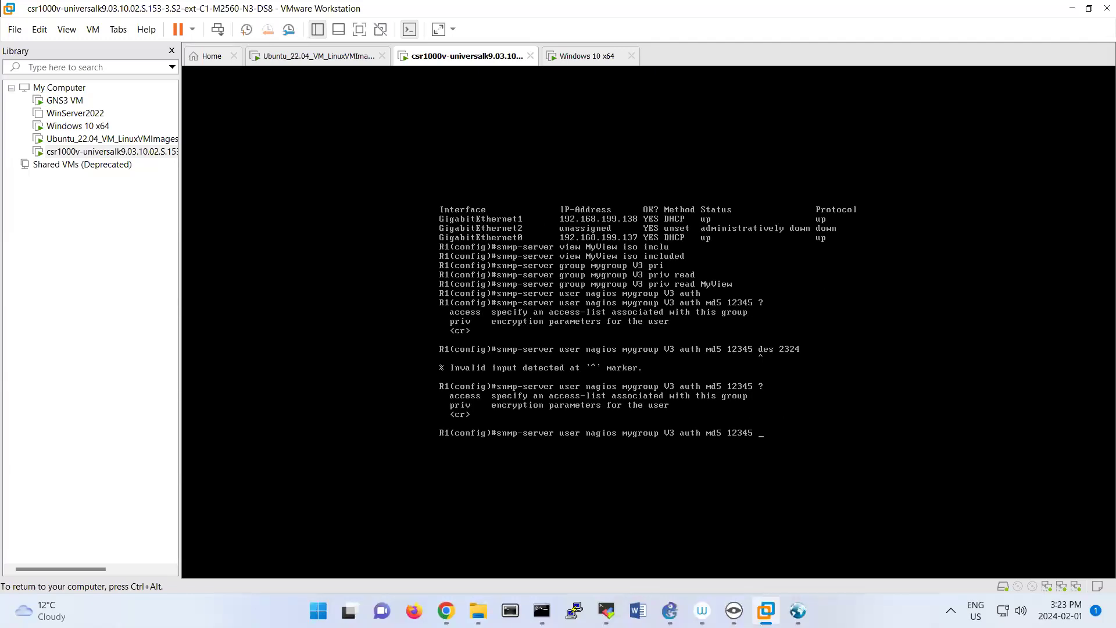
Create SNMPv3 user nagios by completing the command with priv des and the encryption password.
{"action": "key", "text": "Tab"}
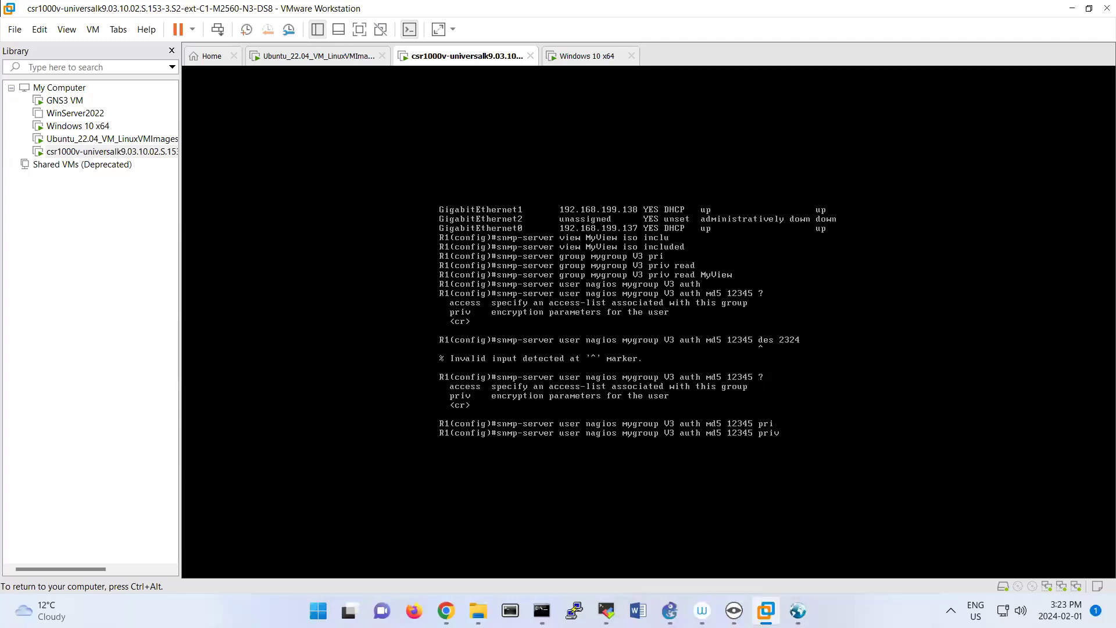
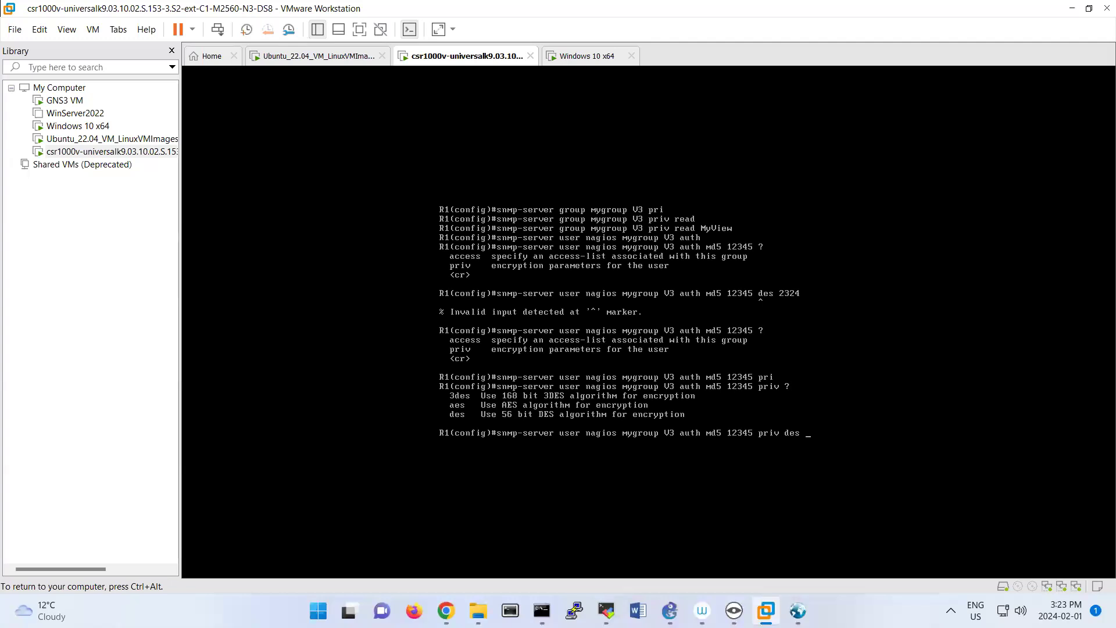
{"action": "key", "text": "Return"}
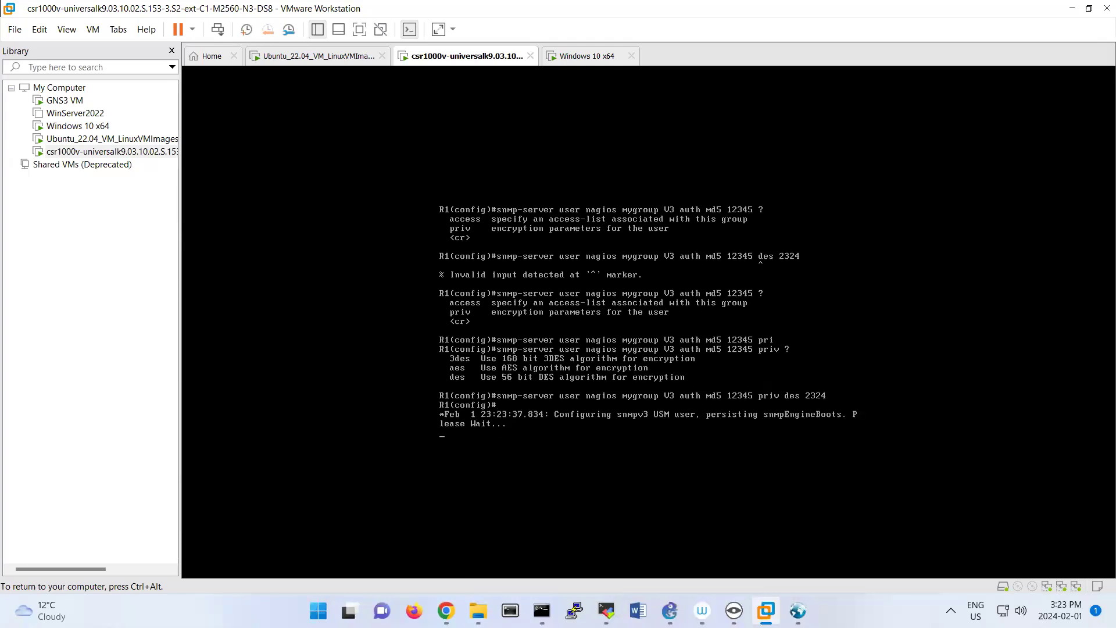
{"action": "key", "text": "Return"}
{"action": "key", "text": "Return"}
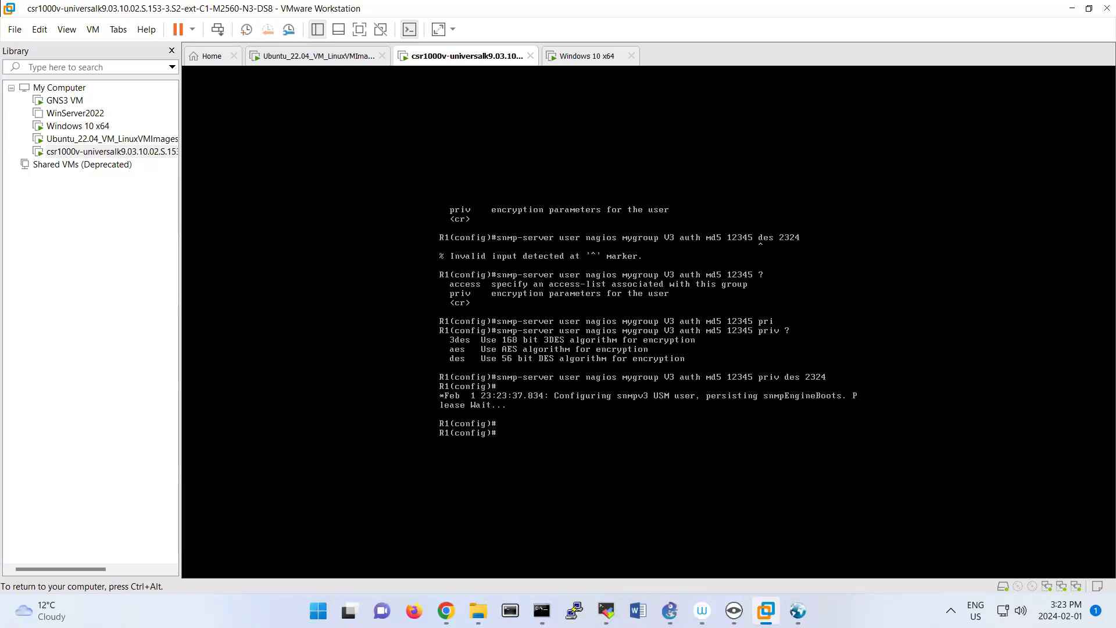
Switch to the Ubuntu root terminal and open switch.cfg with nano.
{"action": "key", "text": "ctrl+alt"}
{"action": "left_click", "coordinate": [542, 610]}
{"action": "left_click", "coordinate": [645, 383]}
{"action": "key", "text": "Escape"}
{"action": "key", "text": "Up"}
{"action": "key", "text": "Up"}
{"action": "key", "text": "Up"}
{"action": "key", "text": "Up"}
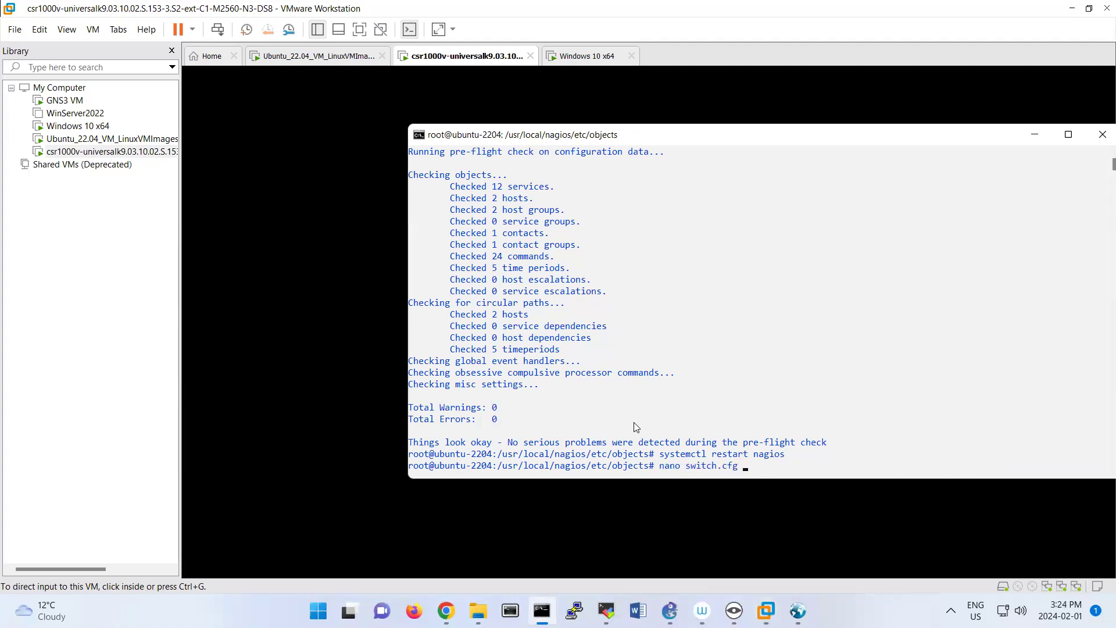
{"action": "key", "text": "Return"}
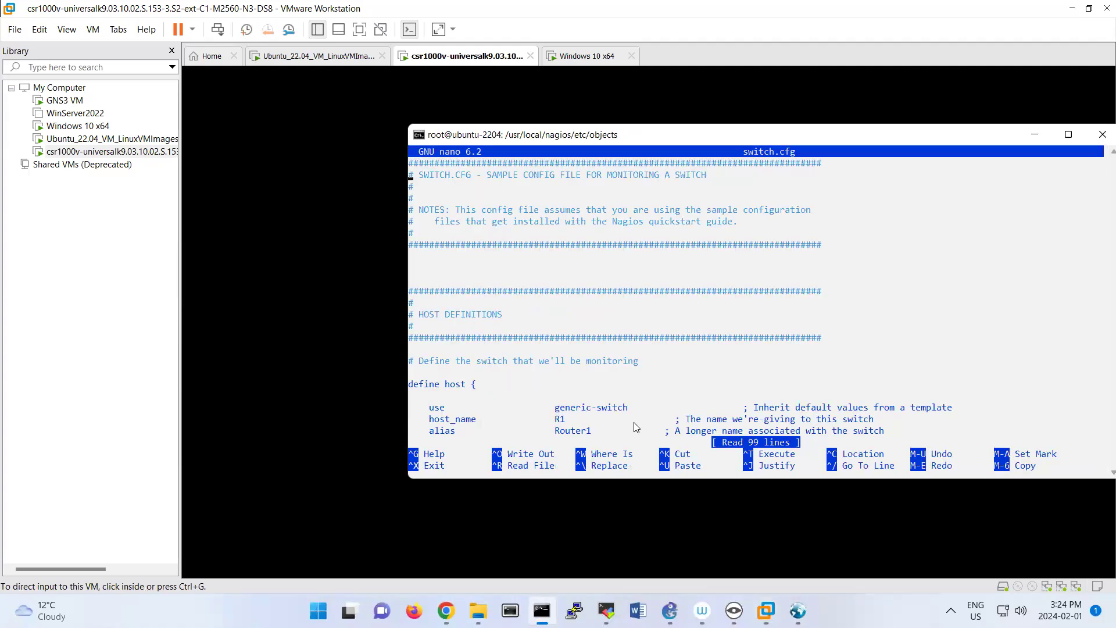
In switch.cfg, replace the community options in the Uptime service's check_snmp command with --protocol=3.
{"action": "key", "text": "Down"}
{"action": "key", "text": "Down"}
{"action": "key", "text": "Down"}
{"action": "key", "text": "Down"}
{"action": "key", "text": "Down"}
{"action": "key", "text": "Down"}
{"action": "key", "text": "Down"}
{"action": "key", "text": "Down"}
{"action": "key", "text": "Down"}
{"action": "key", "text": "Down"}
{"action": "key", "text": "Down"}
{"action": "key", "text": "Down"}
{"action": "key", "text": "Down"}
{"action": "key", "text": "Down"}
{"action": "key", "text": "Down"}
{"action": "key", "text": "Down"}
{"action": "key", "text": "Down"}
{"action": "key", "text": "Down"}
{"action": "key", "text": "Down"}
{"action": "key", "text": "Down"}
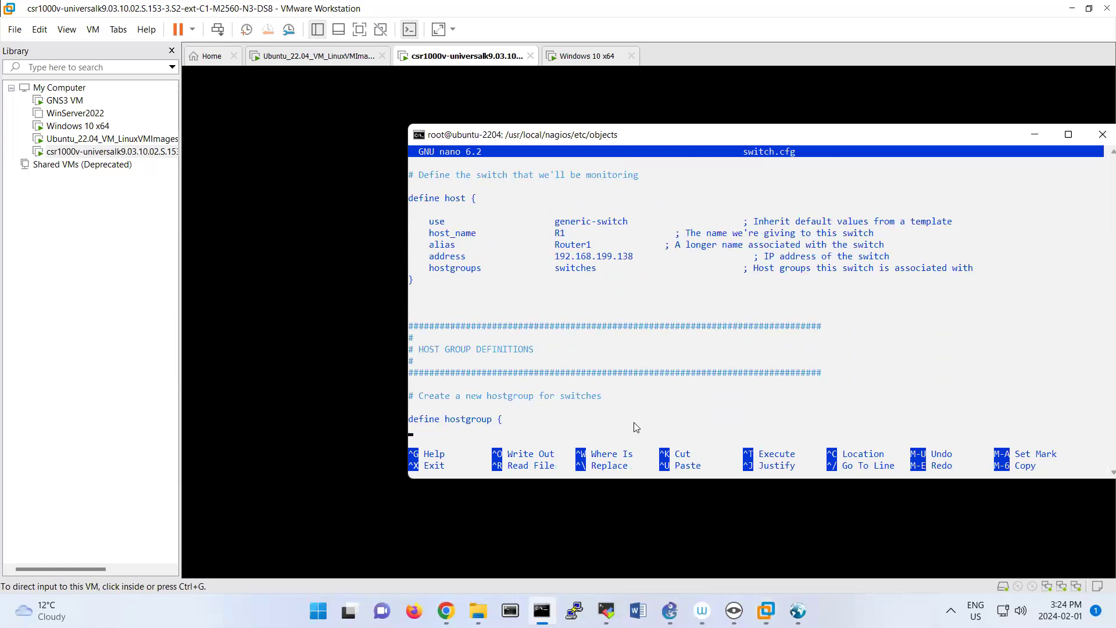
{"action": "key", "text": "Down"}
{"action": "key", "text": "Down"}
{"action": "key", "text": "Down"}
{"action": "key", "text": "Down"}
{"action": "key", "text": "Down"}
{"action": "key", "text": "Down"}
{"action": "key", "text": "Down"}
{"action": "key", "text": "Down"}
{"action": "key", "text": "Down"}
{"action": "key", "text": "Down"}
{"action": "key", "text": "Down"}
{"action": "key", "text": "Down"}
{"action": "key", "text": "Down"}
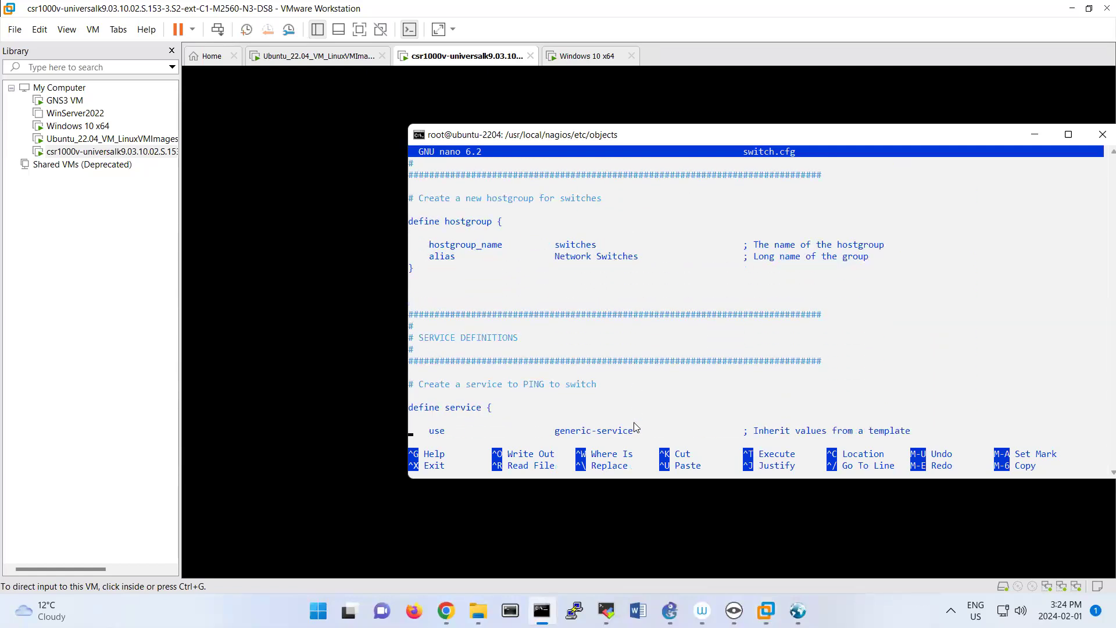
{"action": "key", "text": "Down"}
{"action": "key", "text": "Down"}
{"action": "key", "text": "Down"}
{"action": "key", "text": "Down"}
{"action": "key", "text": "Down"}
{"action": "key", "text": "Down"}
{"action": "key", "text": "Down"}
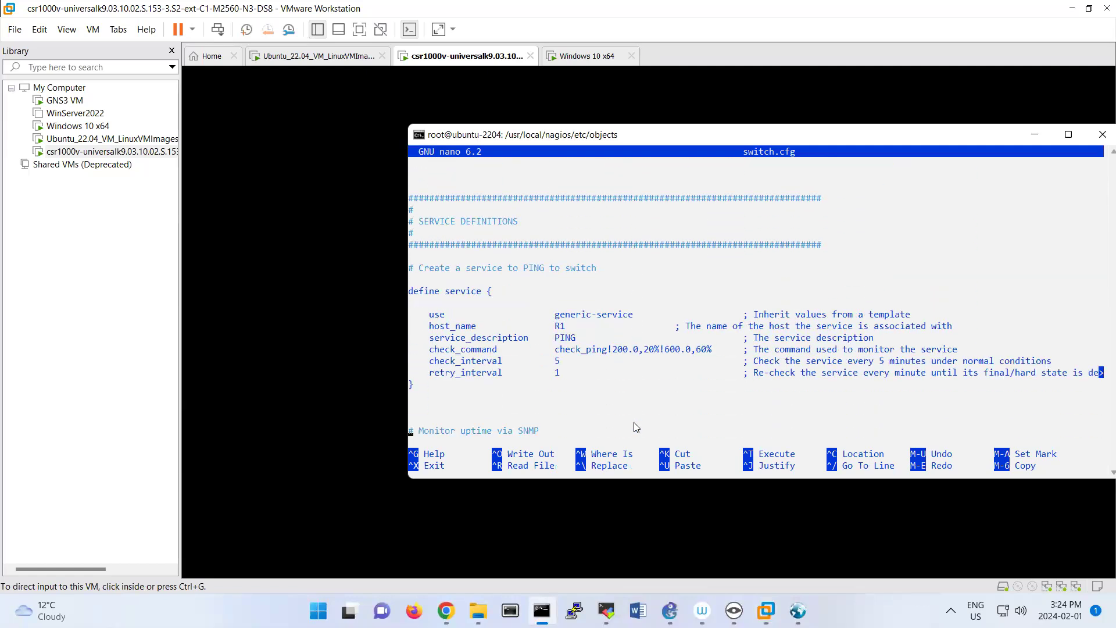
{"action": "key", "text": "Down"}
{"action": "key", "text": "Down"}
{"action": "key", "text": "Down"}
{"action": "key", "text": "Down"}
{"action": "key", "text": "Down"}
{"action": "key", "text": "Down"}
{"action": "key", "text": "Down"}
{"action": "key", "text": "Down"}
{"action": "key", "text": "Down"}
{"action": "key", "text": "Down"}
{"action": "key", "text": "Down"}
{"action": "key", "text": "Down"}
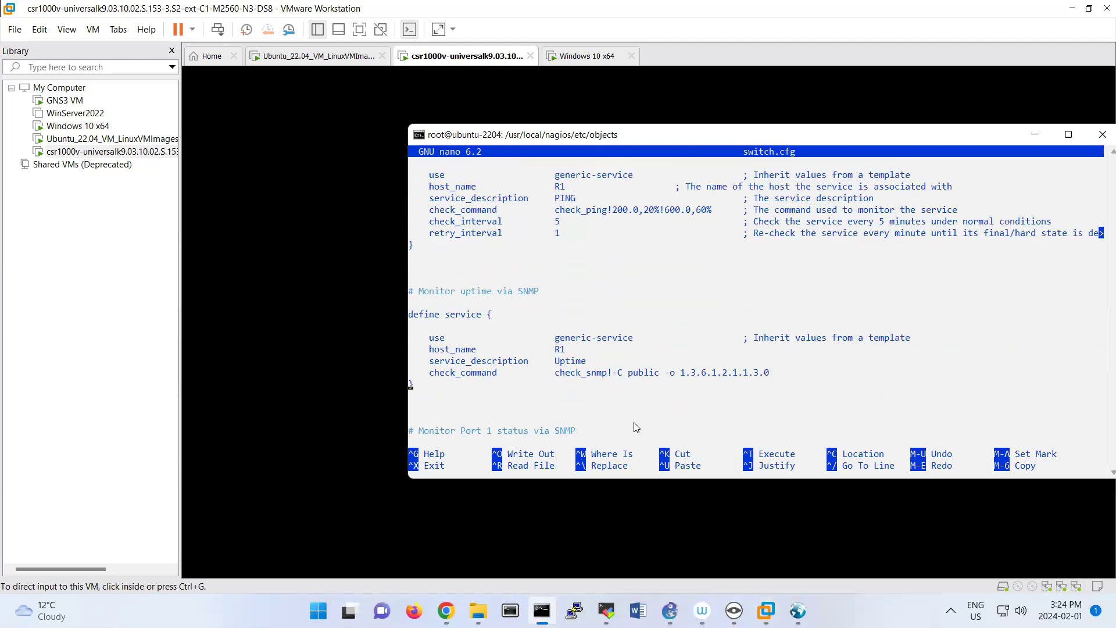
{"action": "key", "text": "Right"}
{"action": "key", "text": "Right"}
{"action": "key", "text": "Right"}
{"action": "key", "text": "Right"}
{"action": "key", "text": "Right"}
{"action": "key", "text": "Right"}
{"action": "key", "text": "Right"}
{"action": "key", "text": "Right"}
{"action": "key", "text": "Right"}
{"action": "key", "text": "Right"}
{"action": "key", "text": "Right"}
{"action": "key", "text": "Right"}
{"action": "key", "text": "Right"}
{"action": "key", "text": "Right"}
{"action": "key", "text": "Right"}
{"action": "key", "text": "Right"}
{"action": "key", "text": "Right"}
{"action": "key", "text": "Right"}
{"action": "key", "text": "Right"}
{"action": "key", "text": "Right"}
{"action": "key", "text": "Right"}
{"action": "key", "text": "Right"}
{"action": "key", "text": "BackSpace"}
{"action": "key", "text": "BackSpace"}
{"action": "key", "text": "BackSpace"}
{"action": "key", "text": "BackSpace"}
{"action": "key", "text": "BackSpace"}
{"action": "key", "text": "BackSpace"}
{"action": "key", "text": "BackSpace"}
{"action": "key", "text": "BackSpace"}
{"action": "key", "text": "BackSpace"}
{"action": "key", "text": "BackSpace"}
{"action": "key", "text": "BackSpace"}
{"action": "key", "text": "BackSpace"}
{"action": "type", "text": "--protoco"}
{"action": "key", "text": "BackSpace"}
{"action": "type", "text": "ol"}
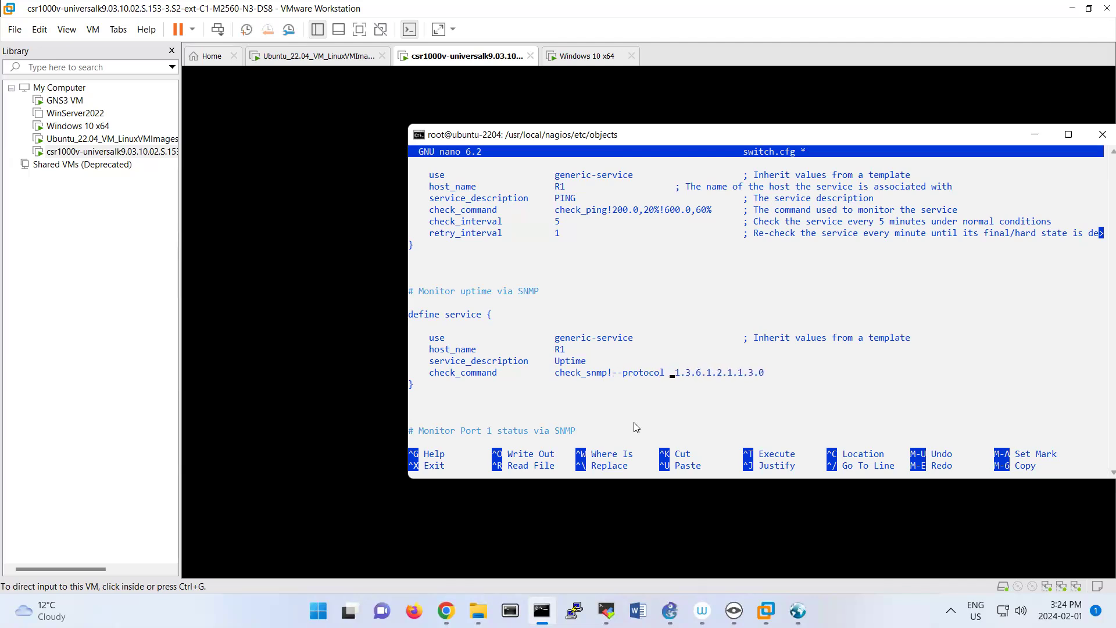
{"action": "key", "text": "BackSpace"}
{"action": "type", "text": "=3 -U nagios -L authPriv"}
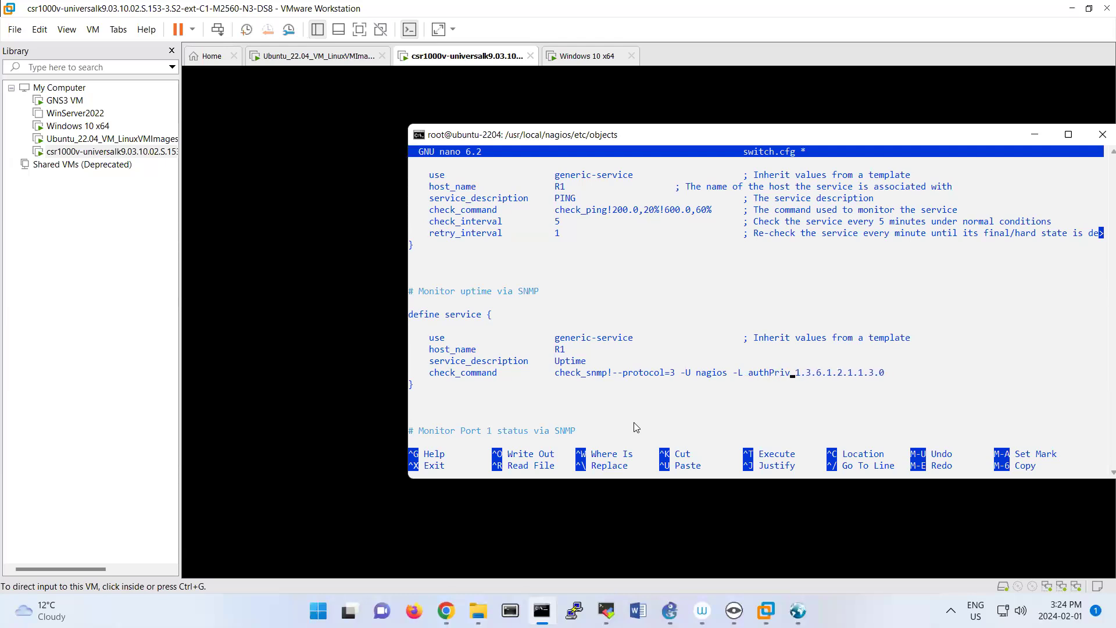
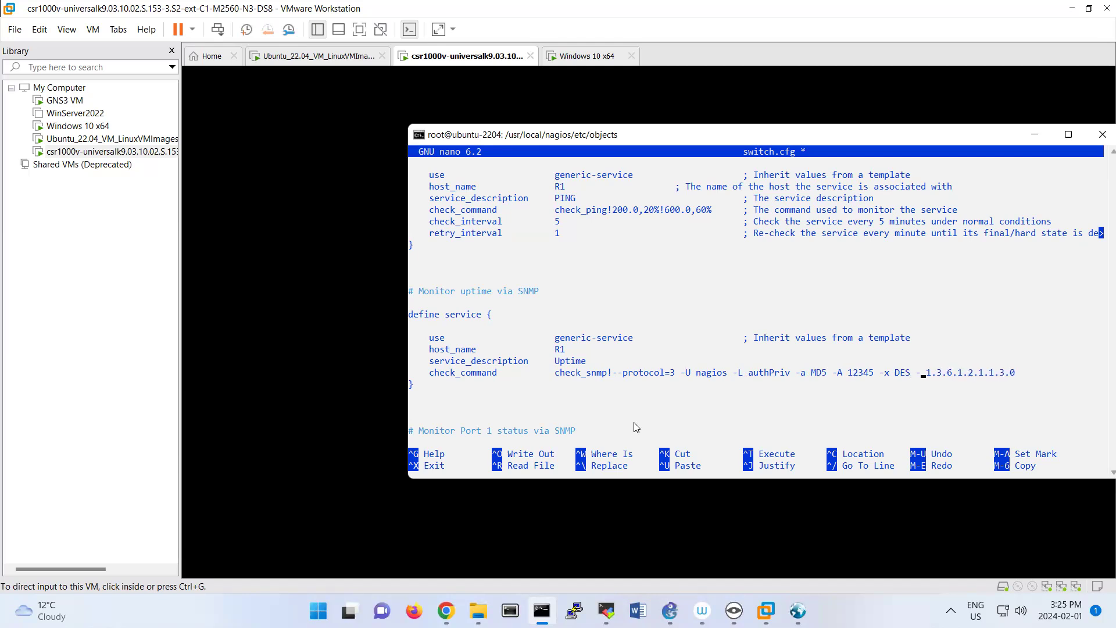
Move the nano window aside to compare the check command with the router's snmp-server user command, and move it back.
{"action": "left_click_drag", "start_coordinate": [816, 139], "coordinate": [493, 376]}
{"action": "left_click_drag", "start_coordinate": [542, 492], "coordinate": [640, 457]}
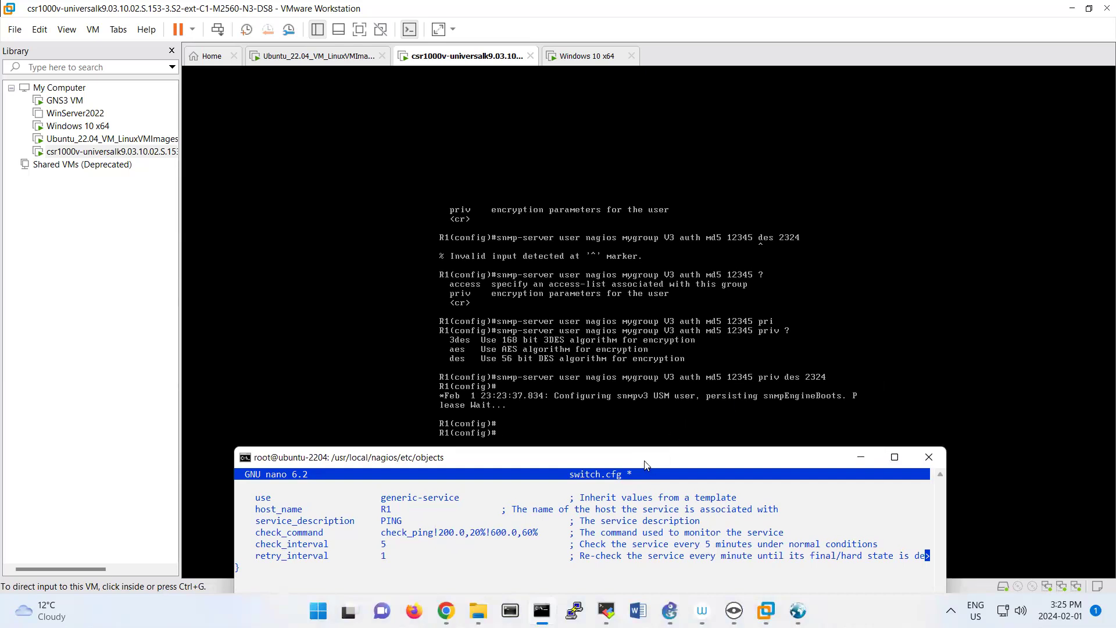
{"action": "left_click_drag", "start_coordinate": [646, 458], "coordinate": [653, 433]}
{"action": "left_click_drag", "start_coordinate": [623, 291], "coordinate": [639, 431]}
{"action": "left_click_drag", "start_coordinate": [736, 424], "coordinate": [758, 198]}
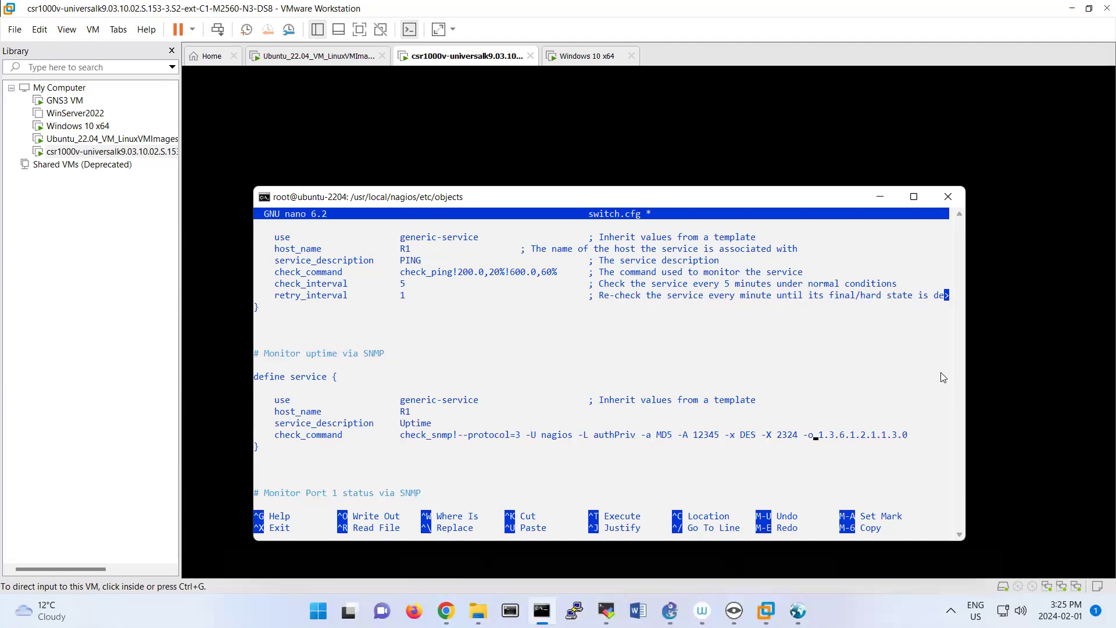
{"action": "left_click", "coordinate": [848, 412]}
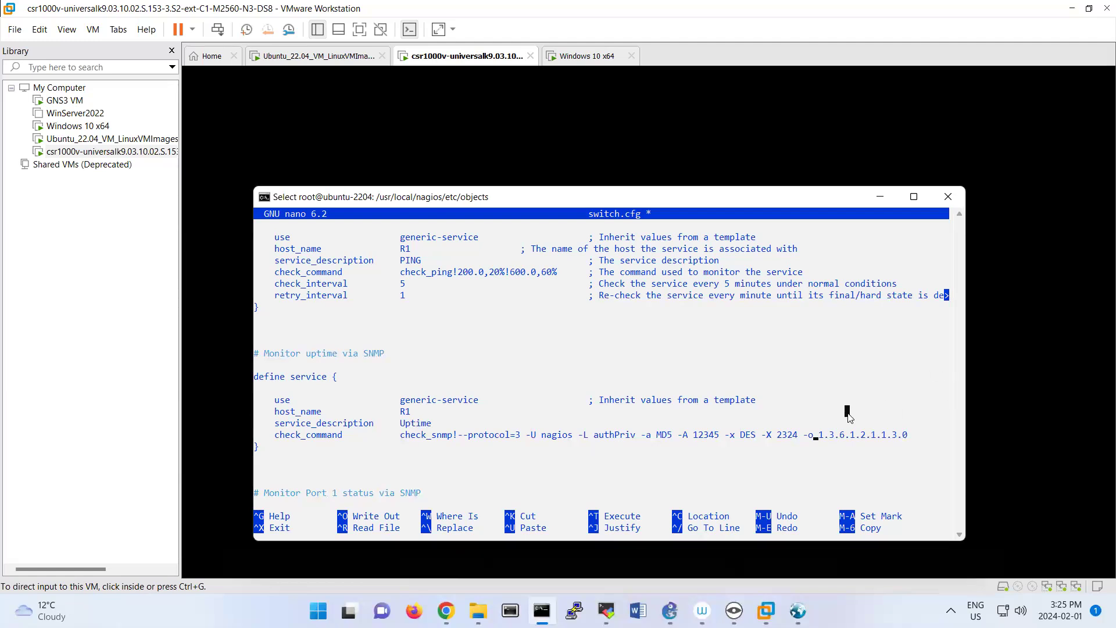
Save switch.cfg, exit nano and rerun the Nagios pre-flight configuration check.
{"action": "key", "text": "ctrl+x"}
{"action": "key", "text": "y"}
{"action": "key", "text": "Return"}
{"action": "key", "text": "Up"}
{"action": "key", "text": "Up"}
Restart the Nagios service with systemctl restart nagios.
{"action": "key", "text": "Up"}
{"action": "key", "text": "Return"}
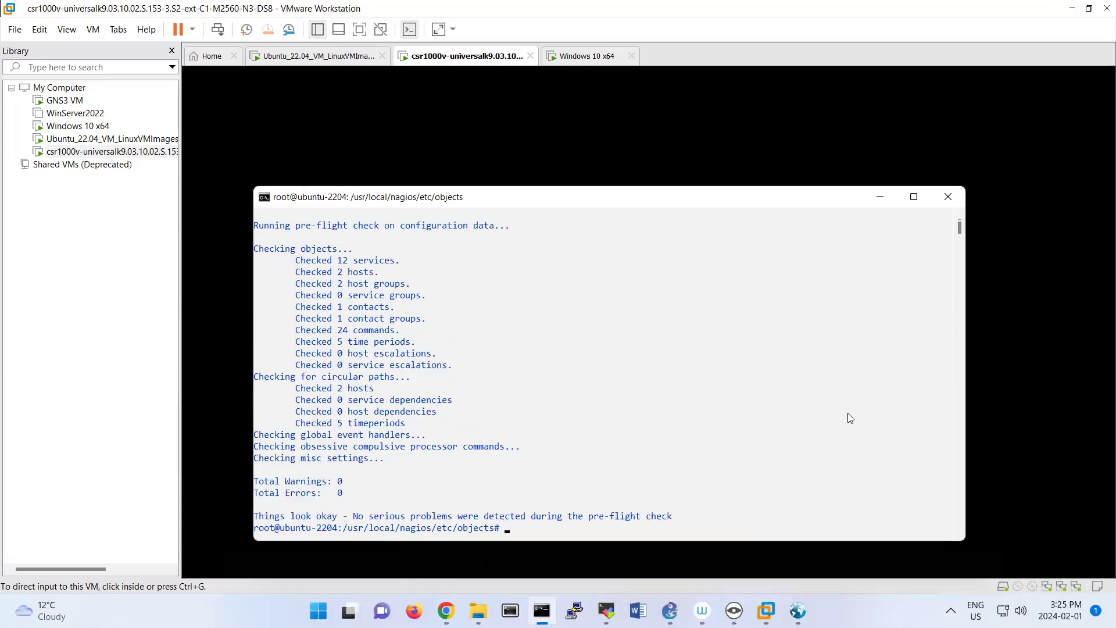
{"action": "key", "text": "Up"}
{"action": "key", "text": "Up"}
{"action": "key", "text": "Return"}
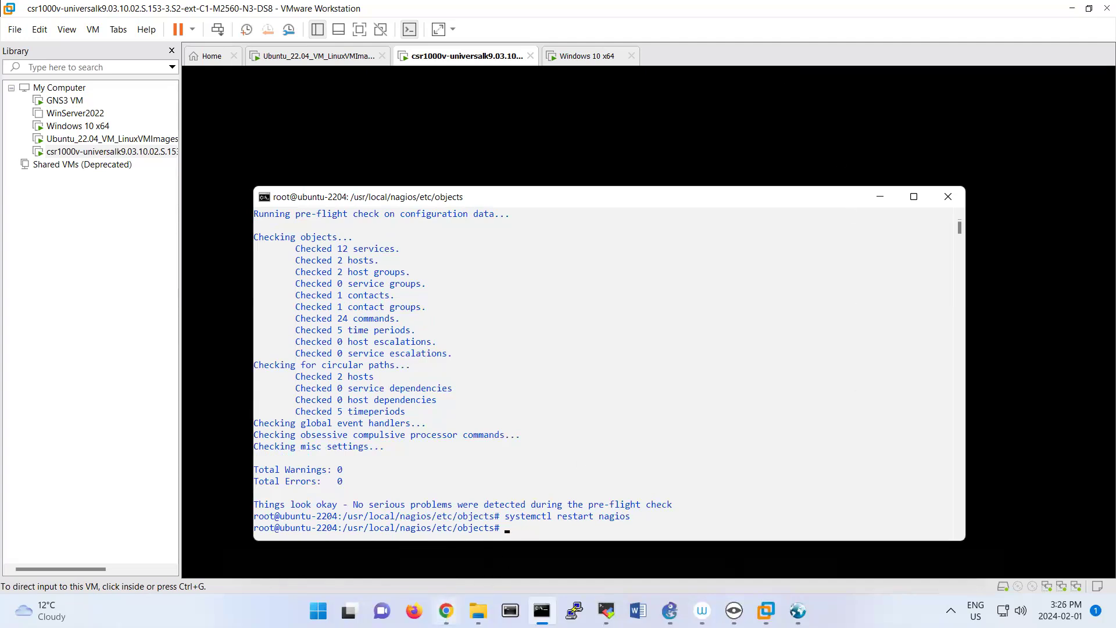
Switch to the Nagios page in Chrome and view service status details for R1 and all hosts, highlighting R1's Uptime status information.
{"action": "mouse_move", "coordinate": [445, 609]}
{"action": "left_click", "coordinate": [426, 521]}
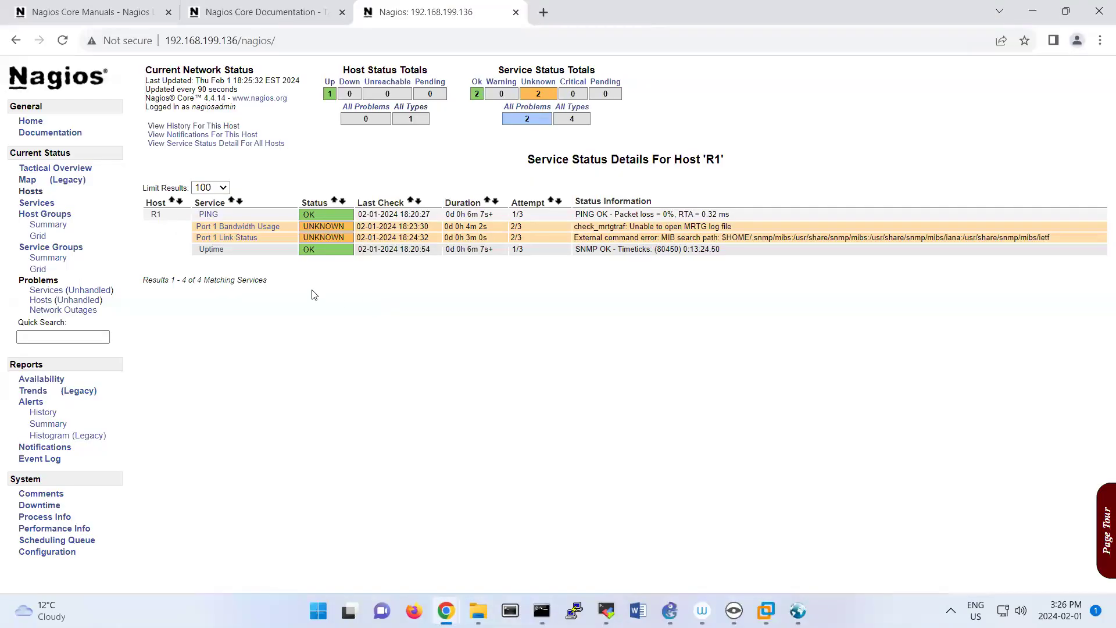
{"action": "left_click", "coordinate": [31, 192]}
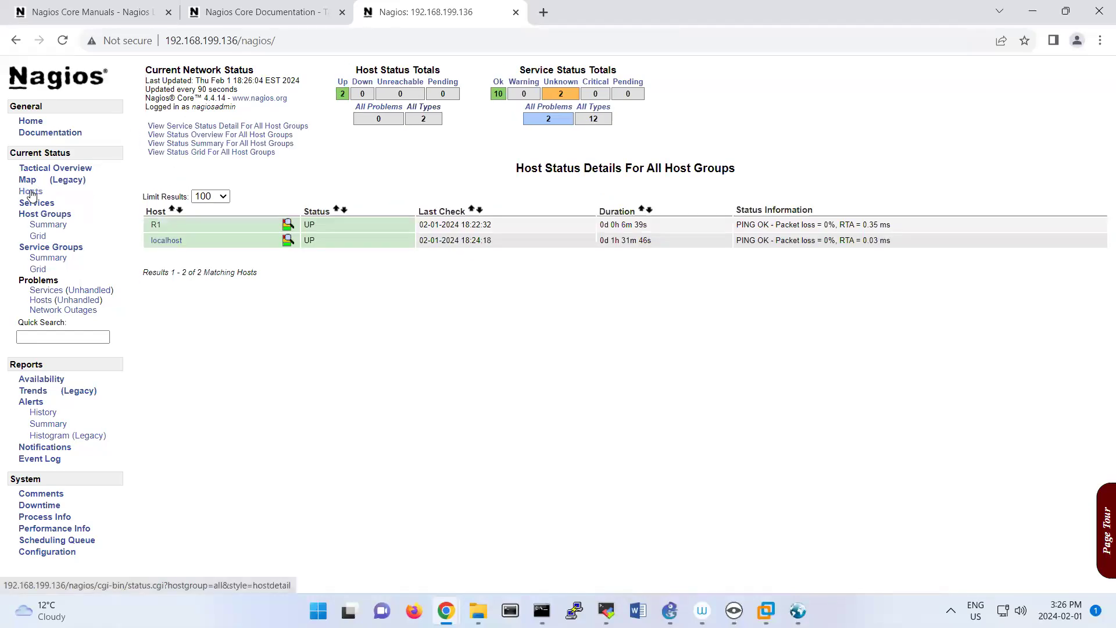
{"action": "left_click", "coordinate": [155, 225]}
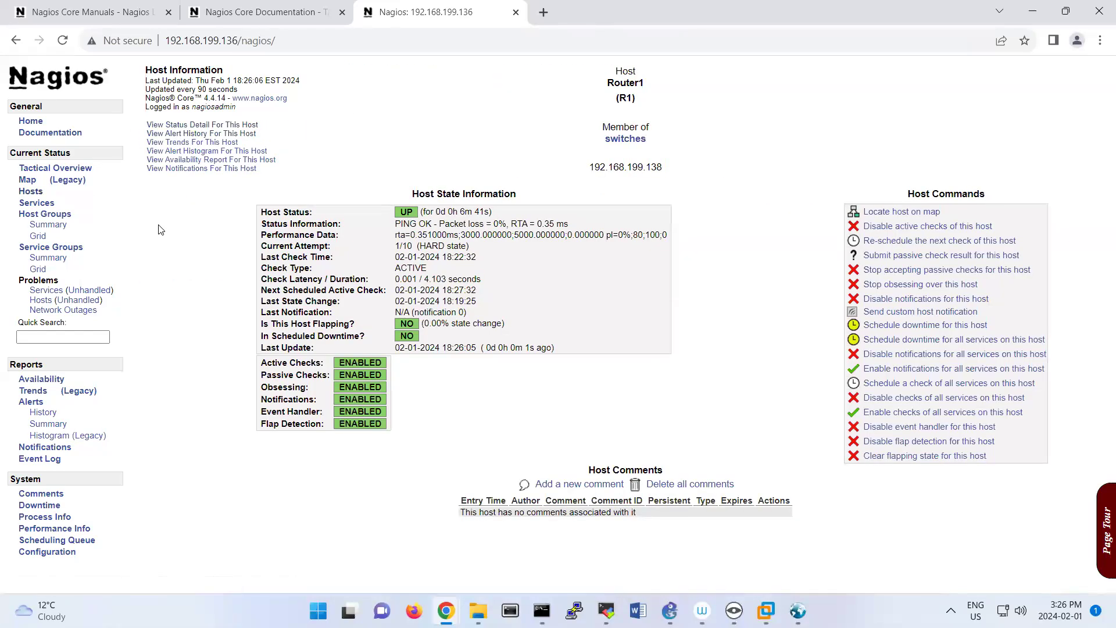
{"action": "left_click", "coordinate": [199, 125]}
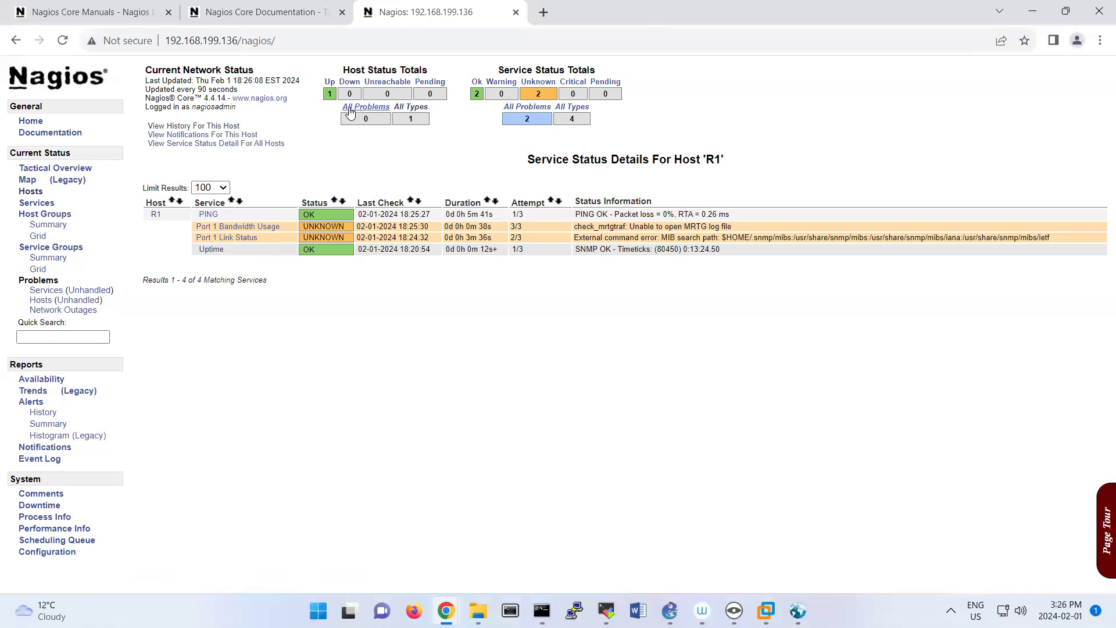
{"action": "left_click", "coordinate": [208, 146]}
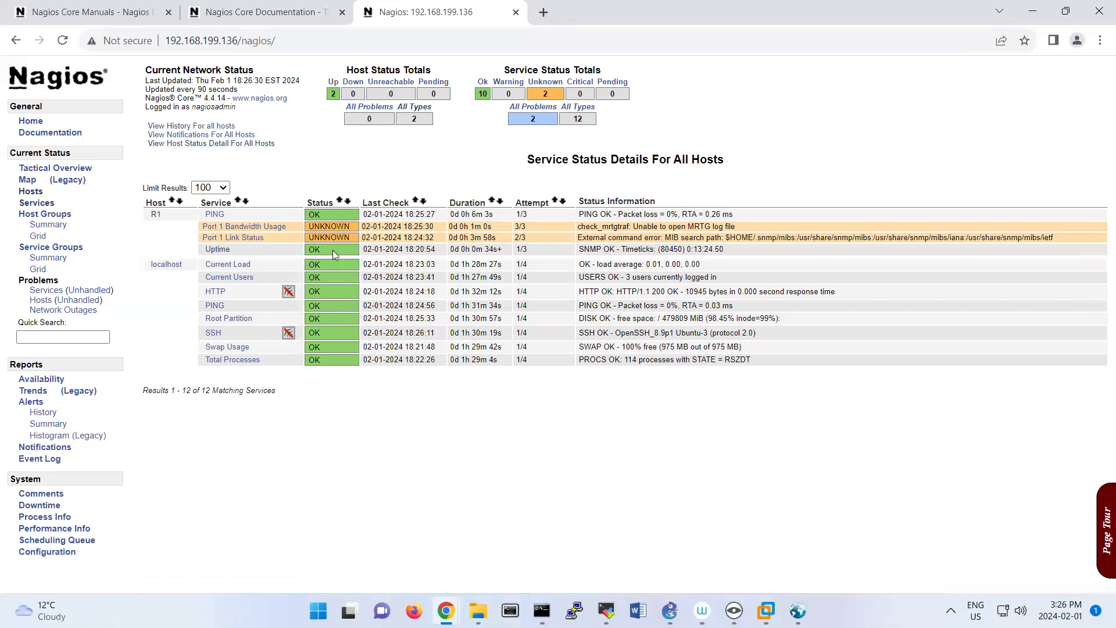
{"action": "triple_click", "coordinate": [611, 249]}
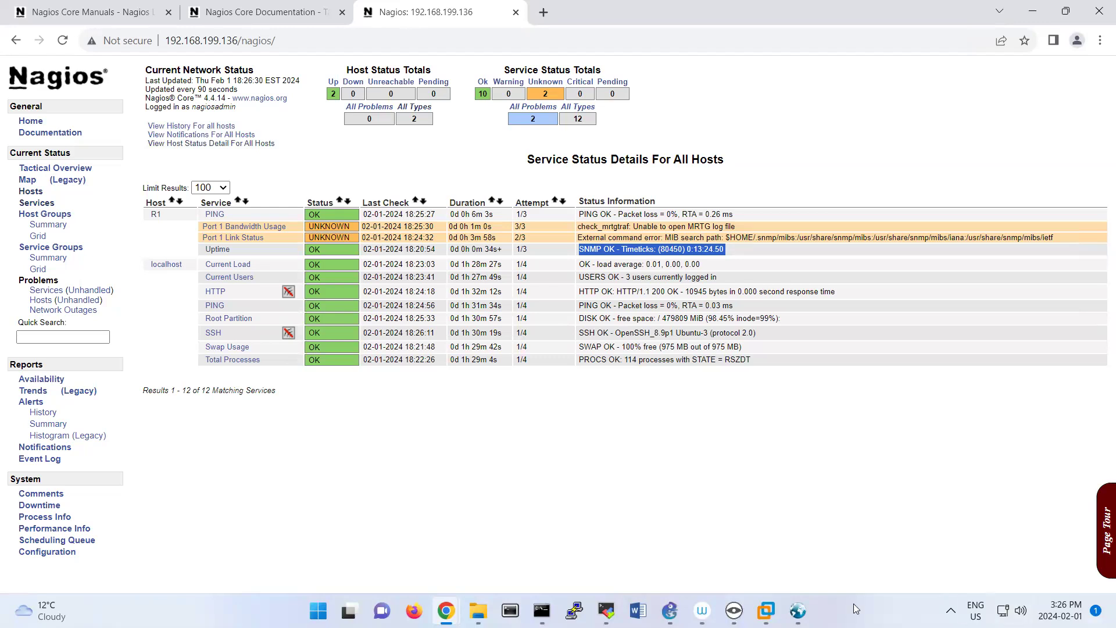
Switch to iReasoning MIB Browser, expand the system group and query sysName from the router.
{"action": "left_click", "coordinate": [797, 610]}
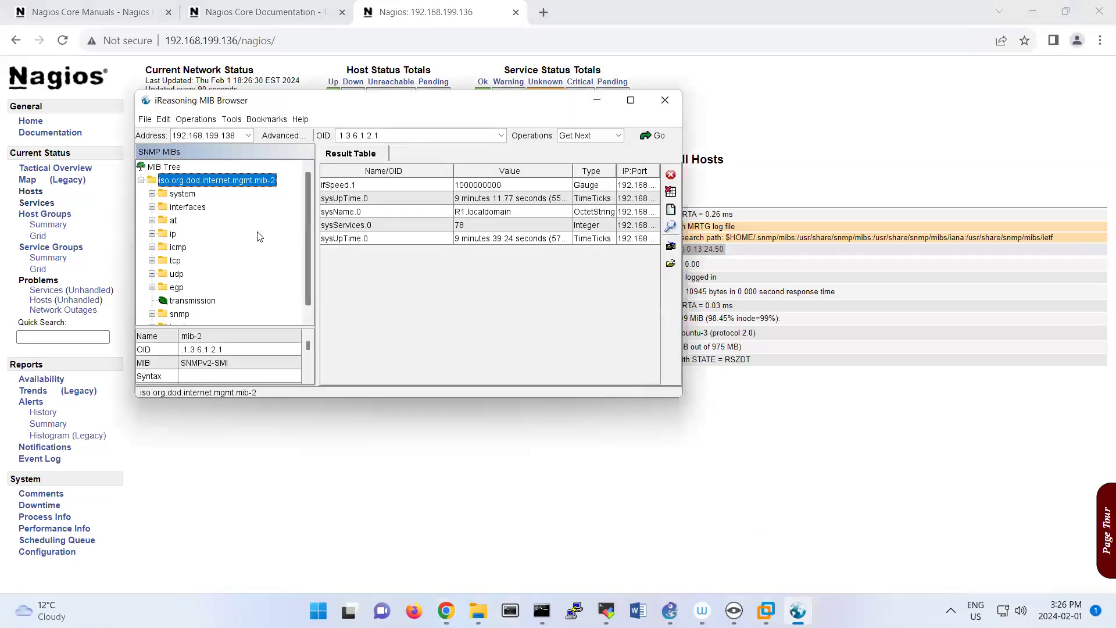
{"action": "left_click", "coordinate": [161, 197]}
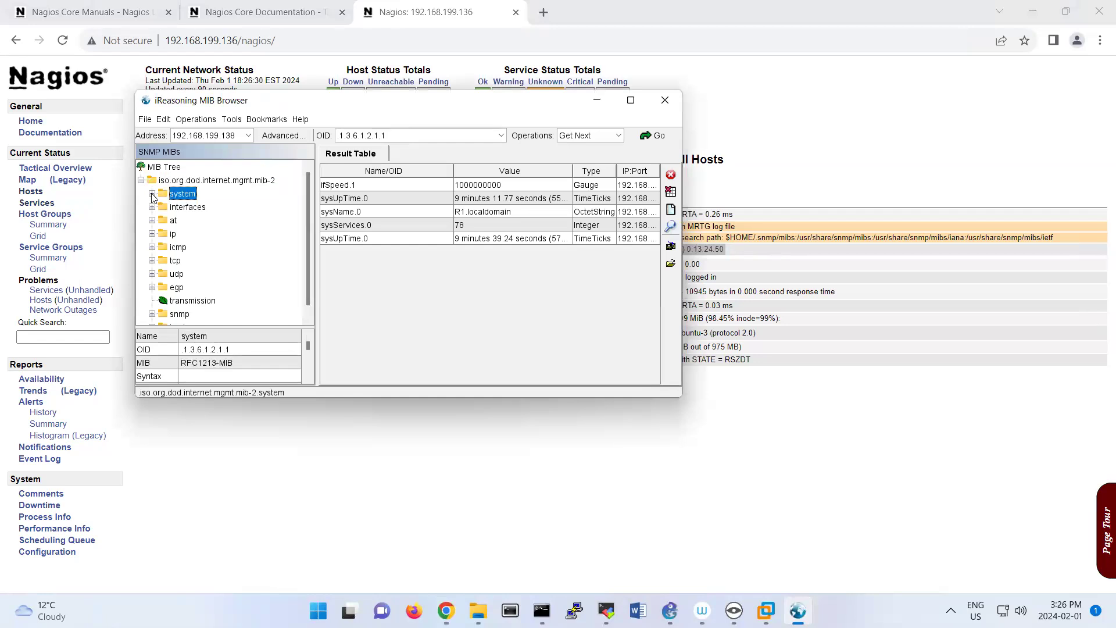
{"action": "left_click", "coordinate": [152, 193]}
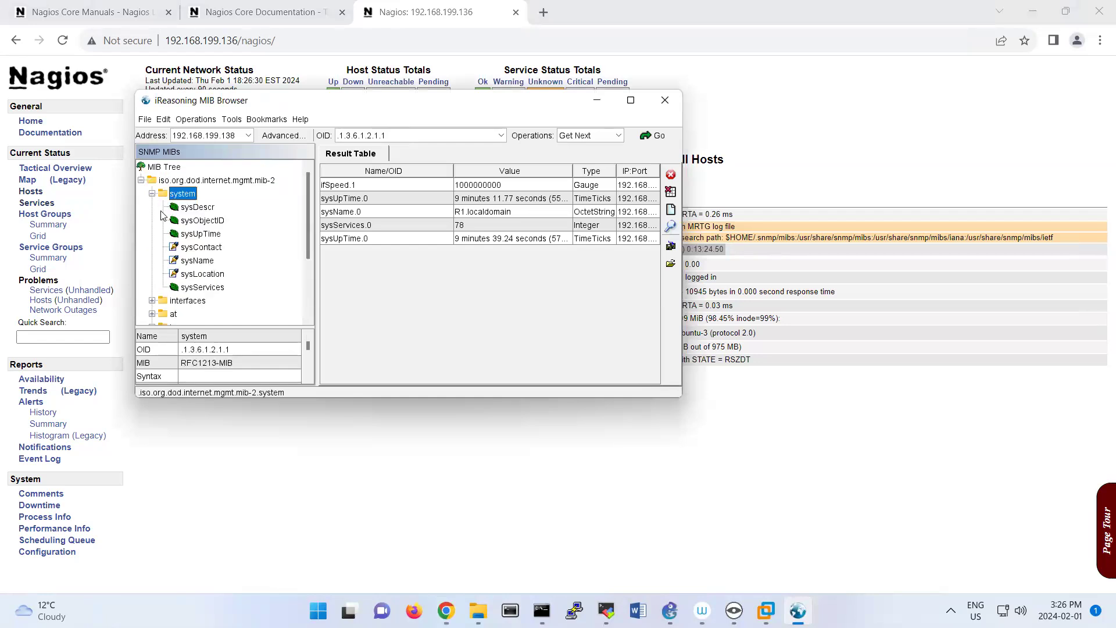
{"action": "double_click", "coordinate": [197, 263]}
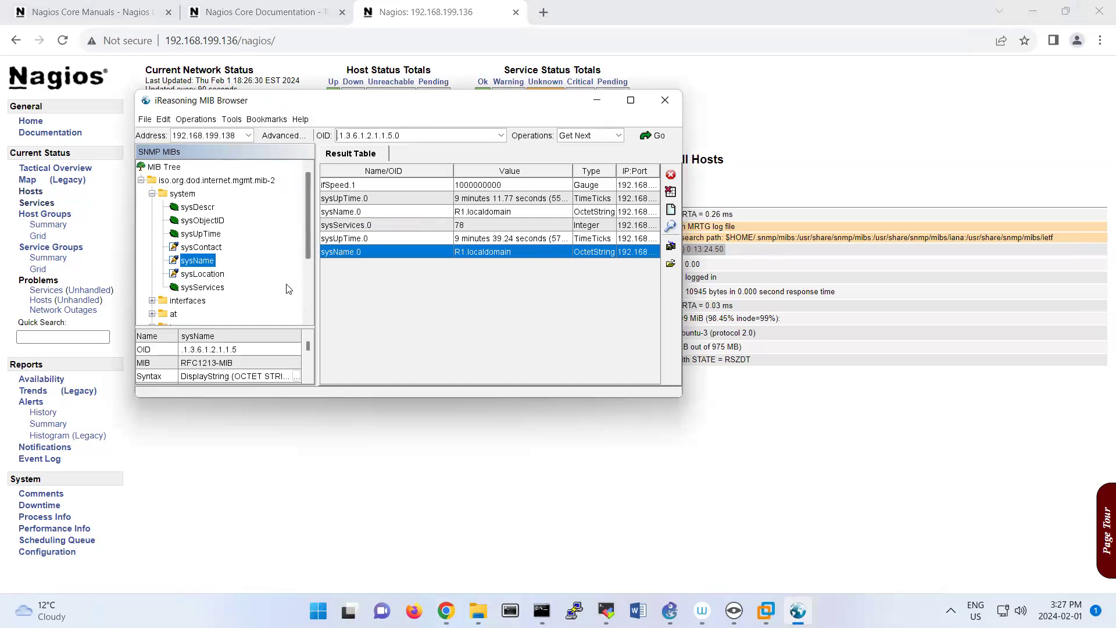
Expand the interfaces group in the MIB tree and query ifSpeed from the router.
{"action": "scroll", "coordinate": [247, 304], "scroll_direction": "down", "scroll_amount": 2}
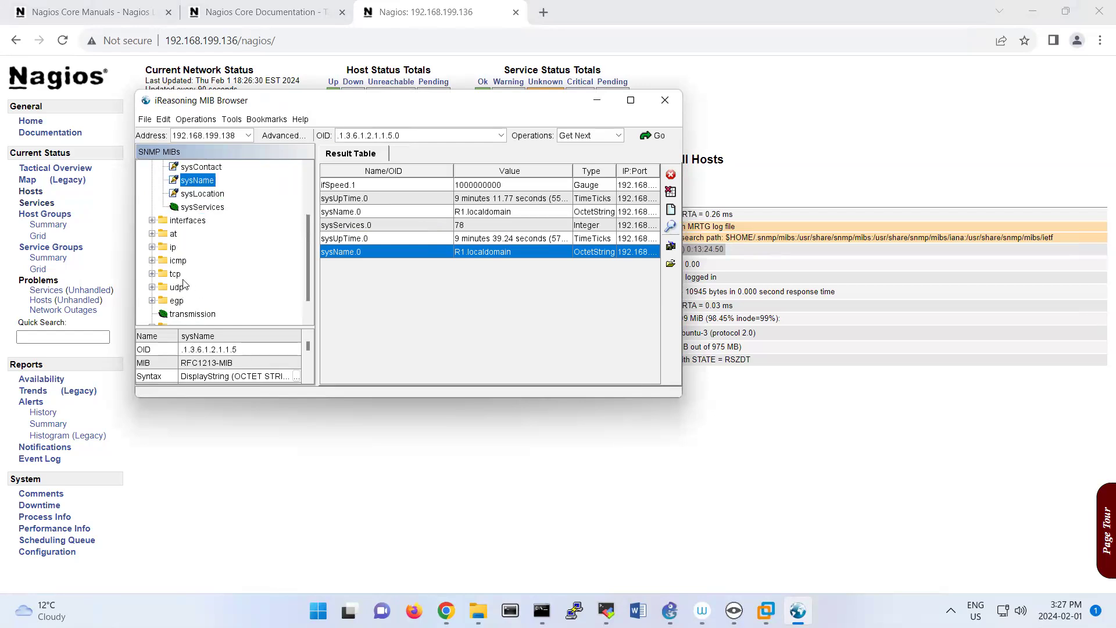
{"action": "left_click", "coordinate": [152, 220]}
{"action": "left_click", "coordinate": [218, 276]}
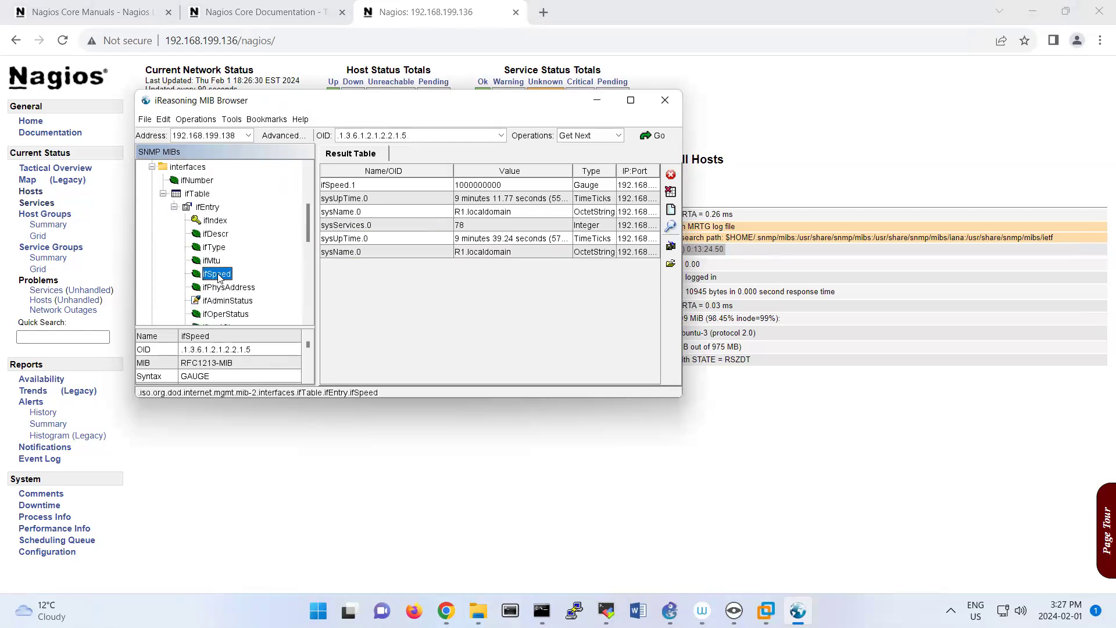
{"action": "double_click", "coordinate": [218, 275]}
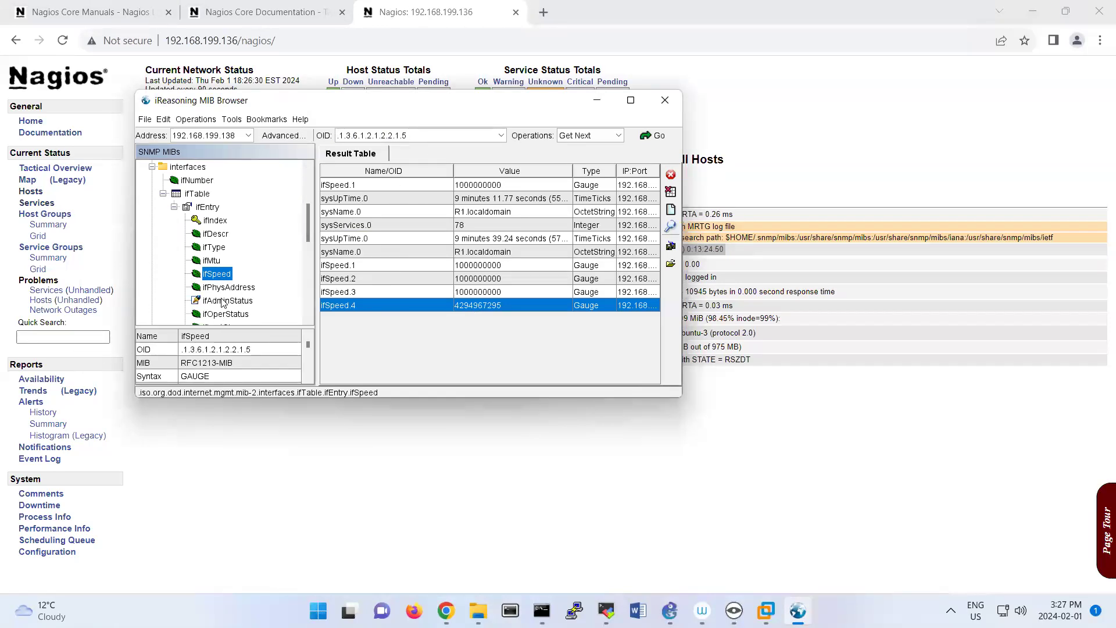
Query ifOperStatus under ifEntry, highlight its OID, and put MIB Browser out of view.
{"action": "scroll", "coordinate": [223, 302], "scroll_direction": "down", "scroll_amount": 1}
{"action": "scroll", "coordinate": [245, 310], "scroll_direction": "down", "scroll_amount": 1}
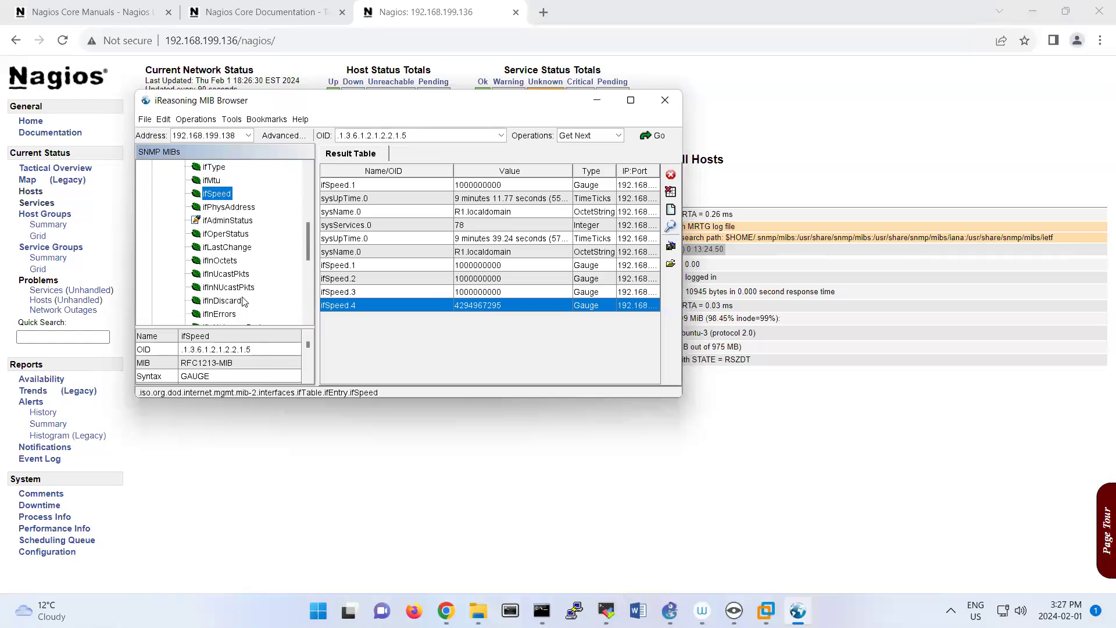
{"action": "scroll", "coordinate": [244, 302], "scroll_direction": "down", "scroll_amount": 1}
{"action": "scroll", "coordinate": [260, 314], "scroll_direction": "down", "scroll_amount": 3}
{"action": "scroll", "coordinate": [260, 314], "scroll_direction": "up", "scroll_amount": 2}
{"action": "scroll", "coordinate": [260, 314], "scroll_direction": "up", "scroll_amount": 4}
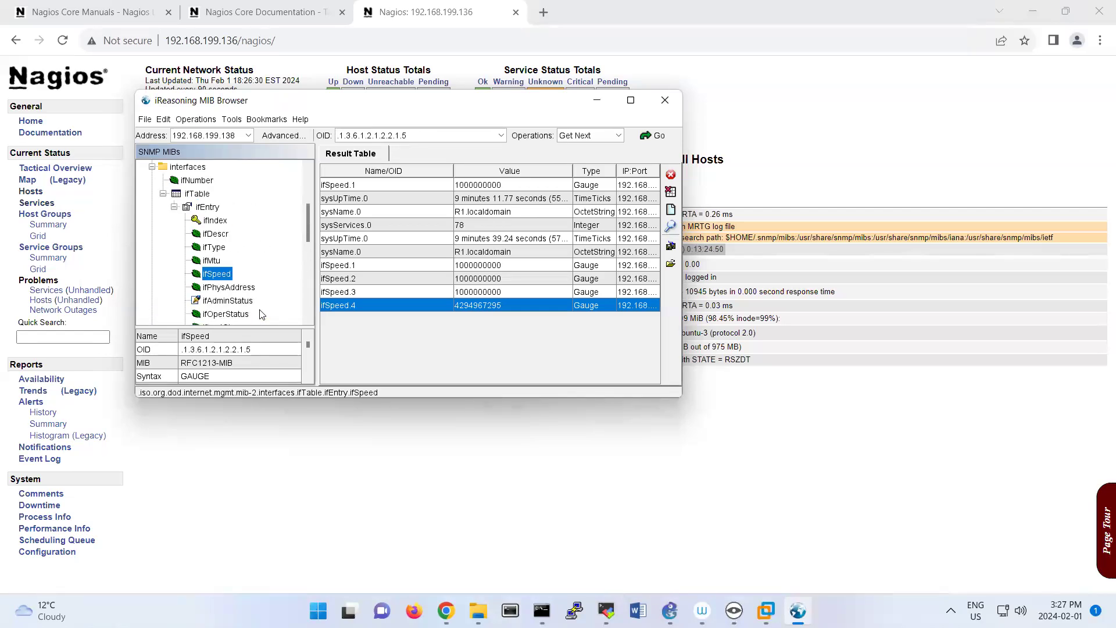
{"action": "scroll", "coordinate": [259, 314], "scroll_direction": "down", "scroll_amount": 1}
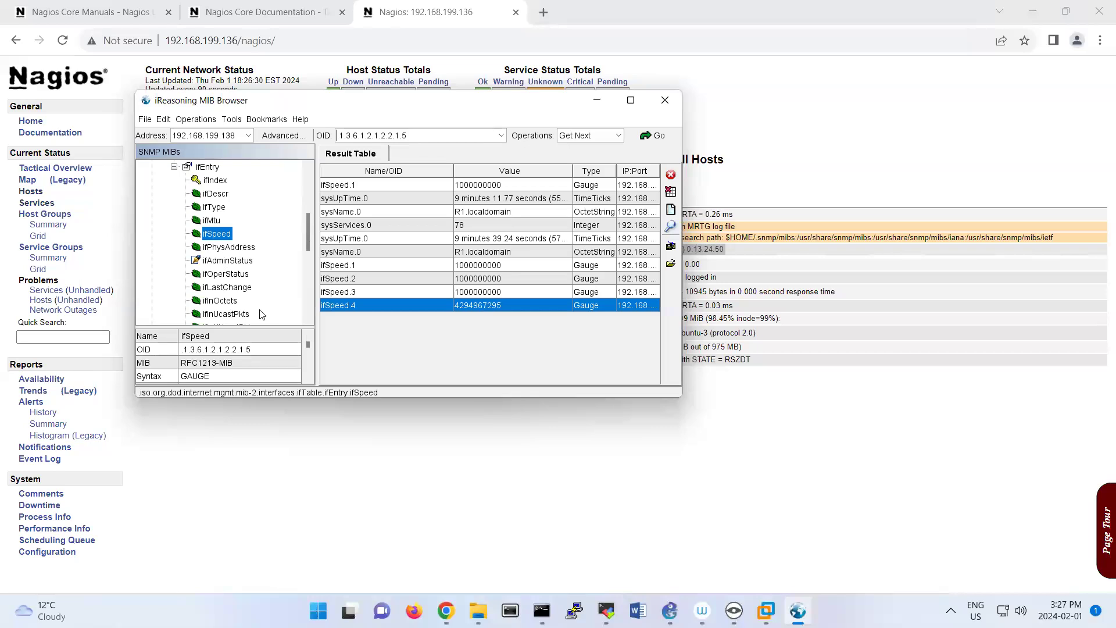
{"action": "left_click", "coordinate": [228, 276]}
{"action": "double_click", "coordinate": [228, 277]}
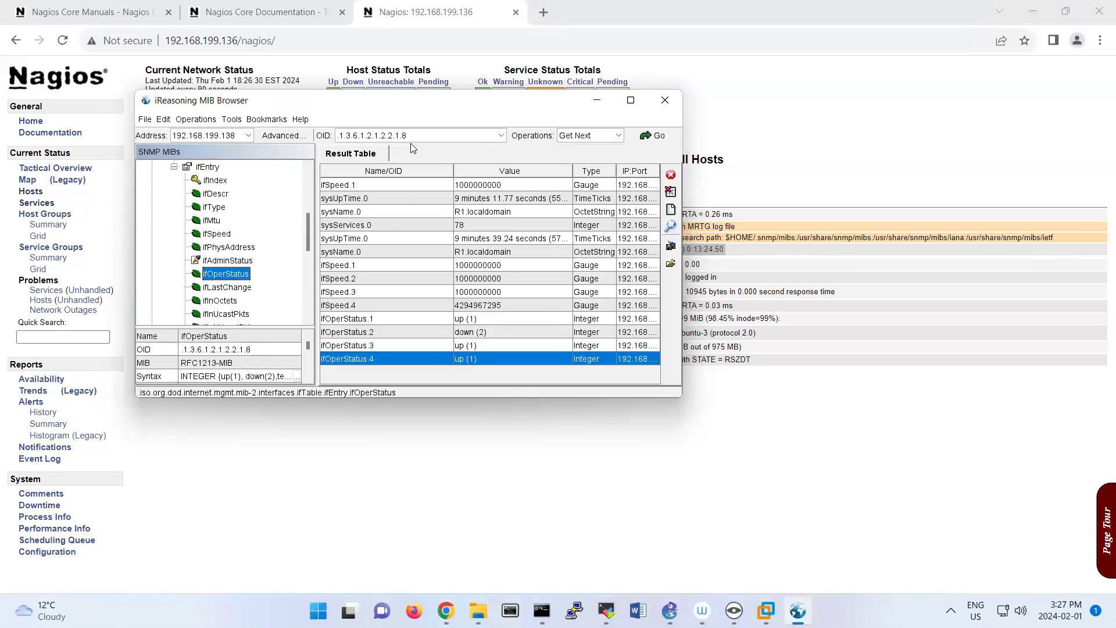
{"action": "left_click_drag", "start_coordinate": [338, 134], "coordinate": [418, 132]}
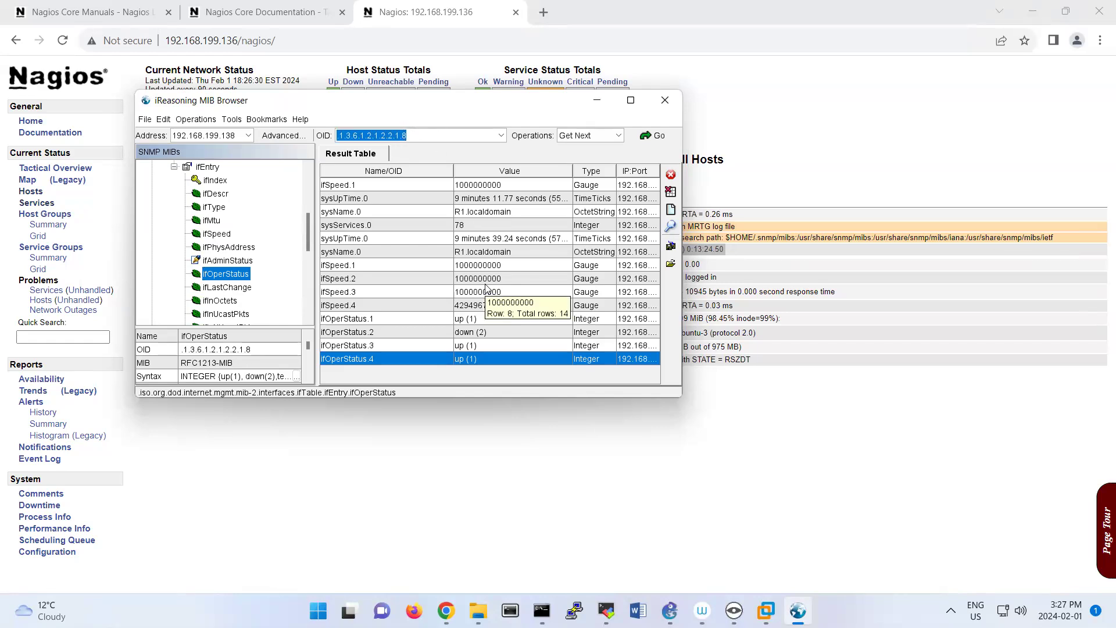
{"action": "left_click", "coordinate": [599, 482]}
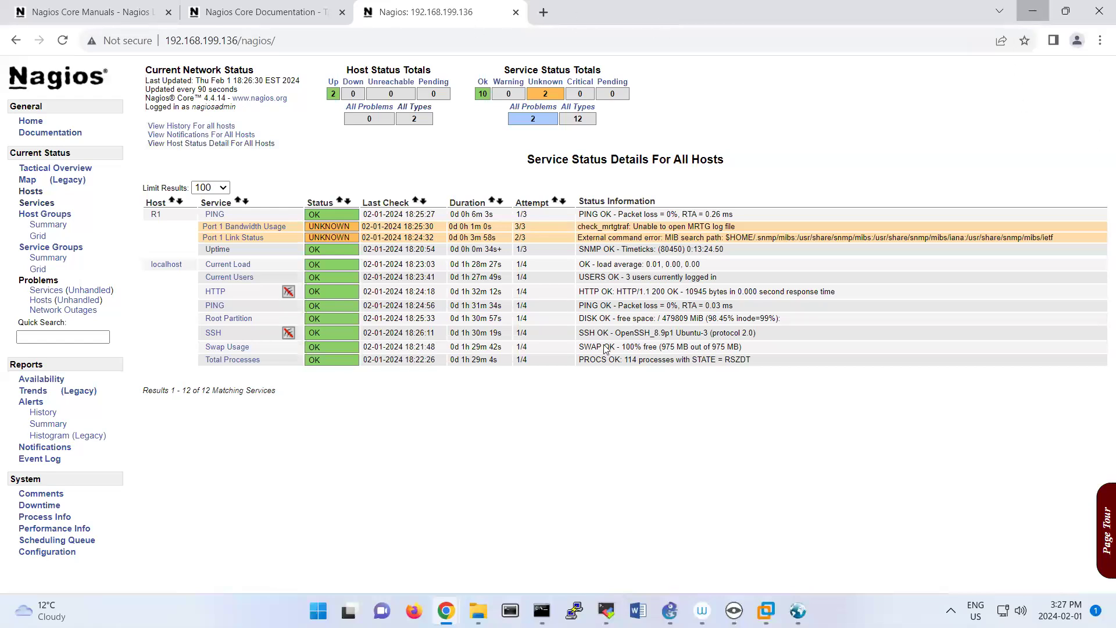
Switch to the Windows 10 x64 virtual machine in VMware Workstation and run ipconfig in a command prompt to find its IPv4 address.
{"action": "left_click", "coordinate": [1022, 24]}
{"action": "left_click", "coordinate": [569, 61]}
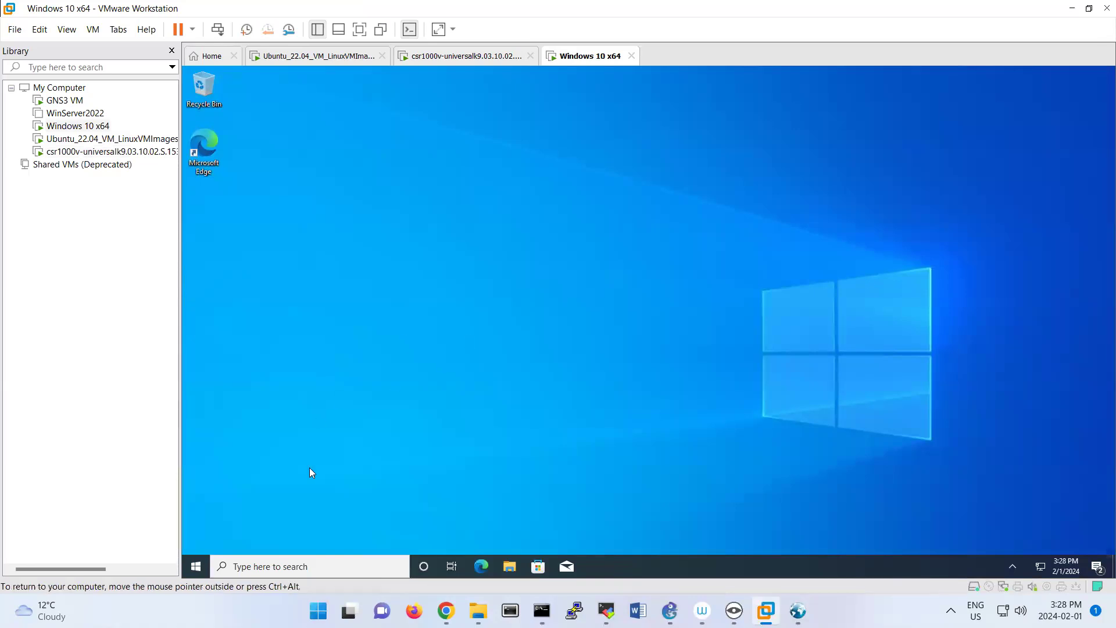
{"action": "left_click", "coordinate": [196, 566]}
{"action": "left_click", "coordinate": [688, 434]}
{"action": "right_click", "coordinate": [195, 566]}
{"action": "left_click", "coordinate": [211, 510]}
{"action": "type", "text": "cmd"}
{"action": "key", "text": "Return"}
{"action": "type", "text": "ipconfig"}
{"action": "key", "text": "Return"}
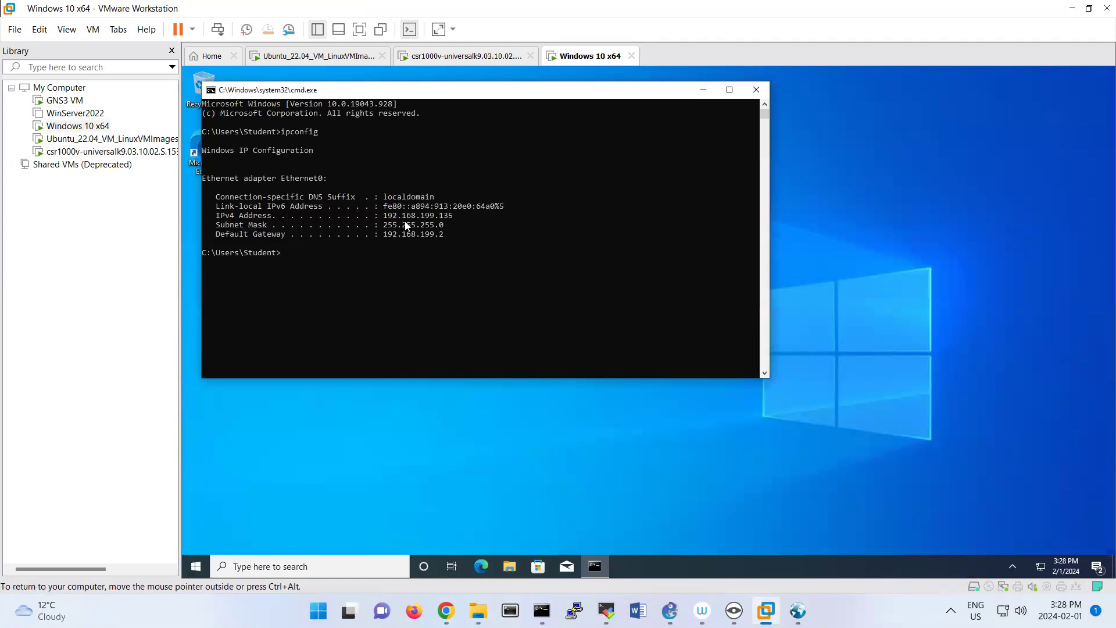
{"action": "left_click_drag", "start_coordinate": [379, 215], "coordinate": [494, 218]}
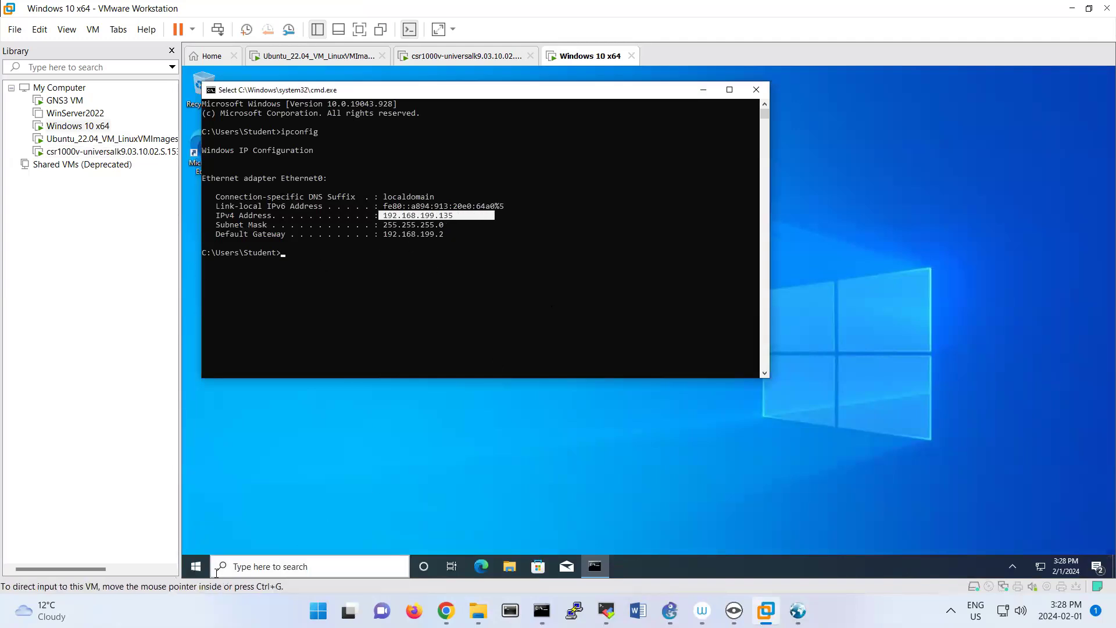
Open Windows Settings in the Windows 10 virtual machine and go to the Optional features page under Apps.
{"action": "left_click", "coordinate": [195, 569]}
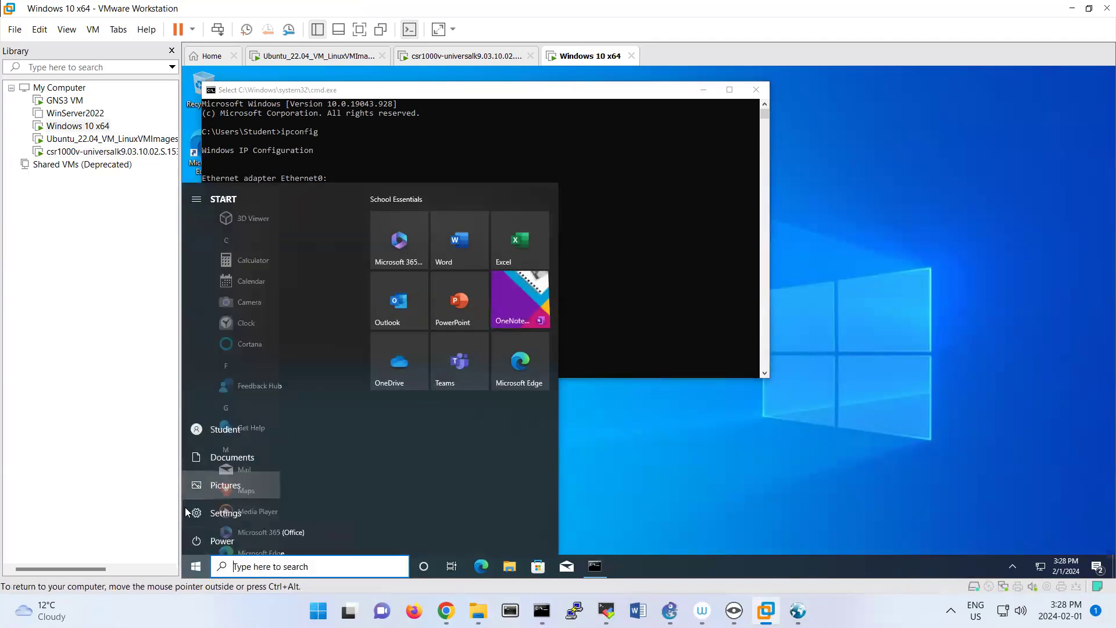
{"action": "left_click", "coordinate": [185, 512]}
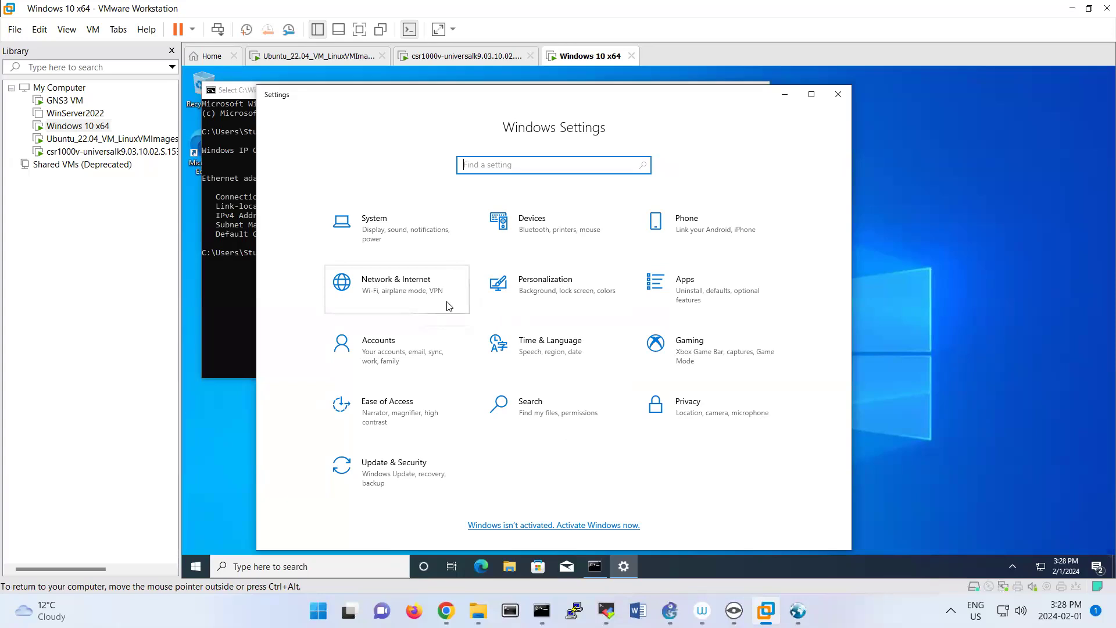
{"action": "left_click", "coordinate": [385, 240]}
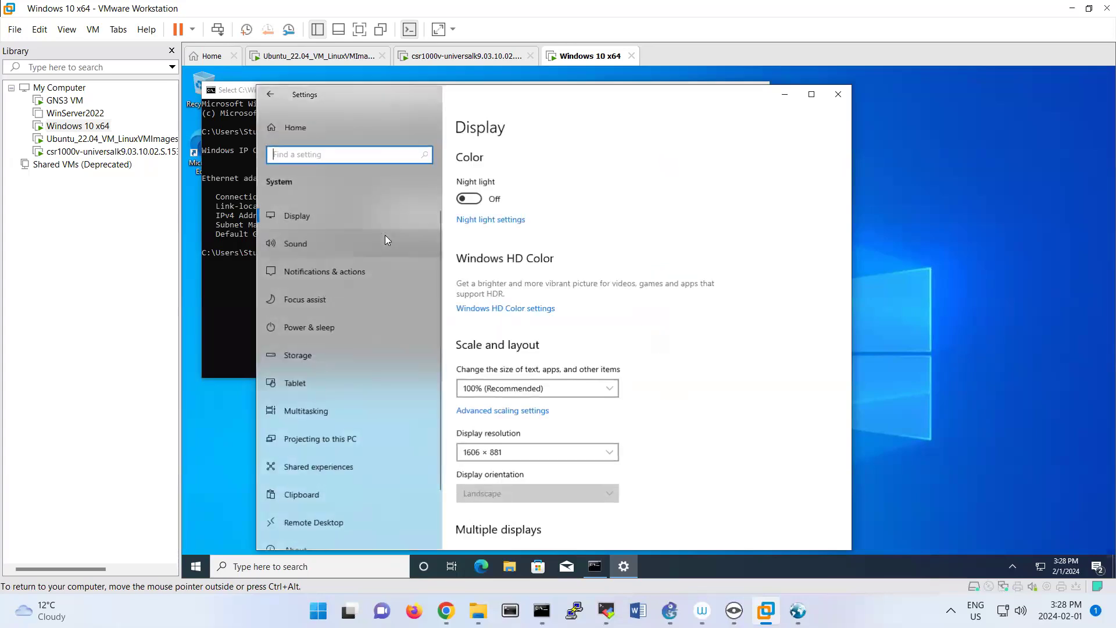
{"action": "left_click", "coordinate": [269, 96]}
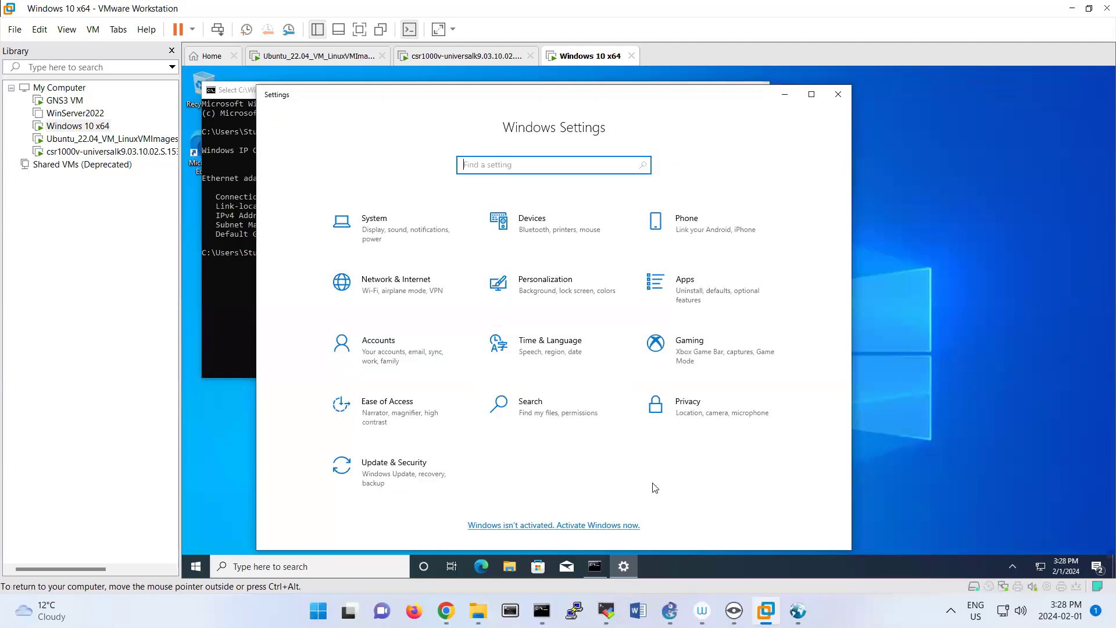
{"action": "left_click", "coordinate": [687, 301]}
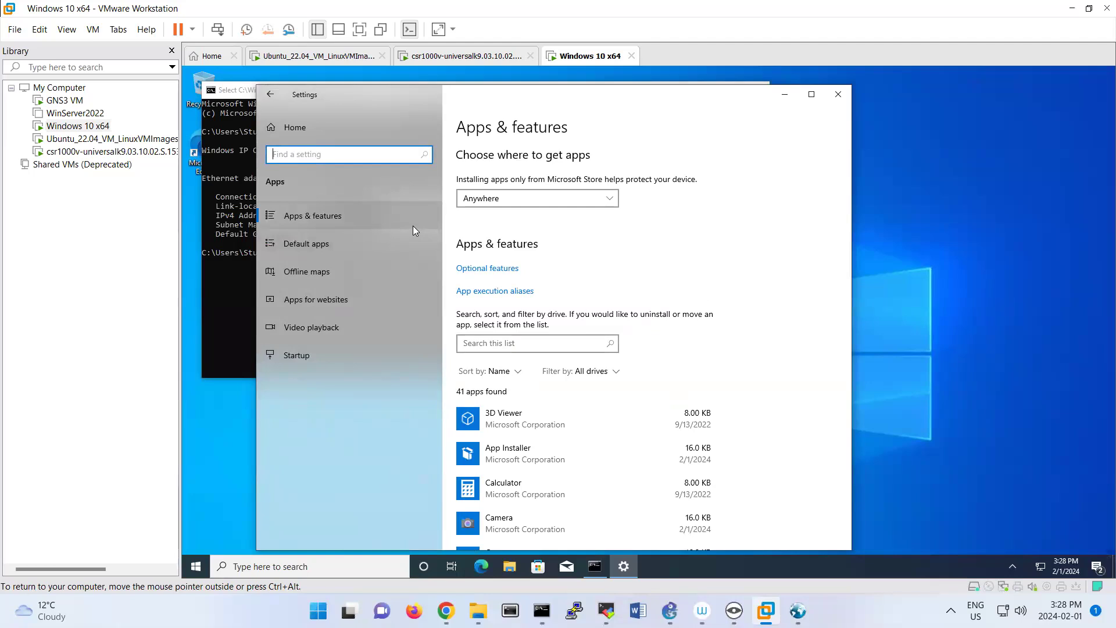
{"action": "left_click", "coordinate": [342, 221]}
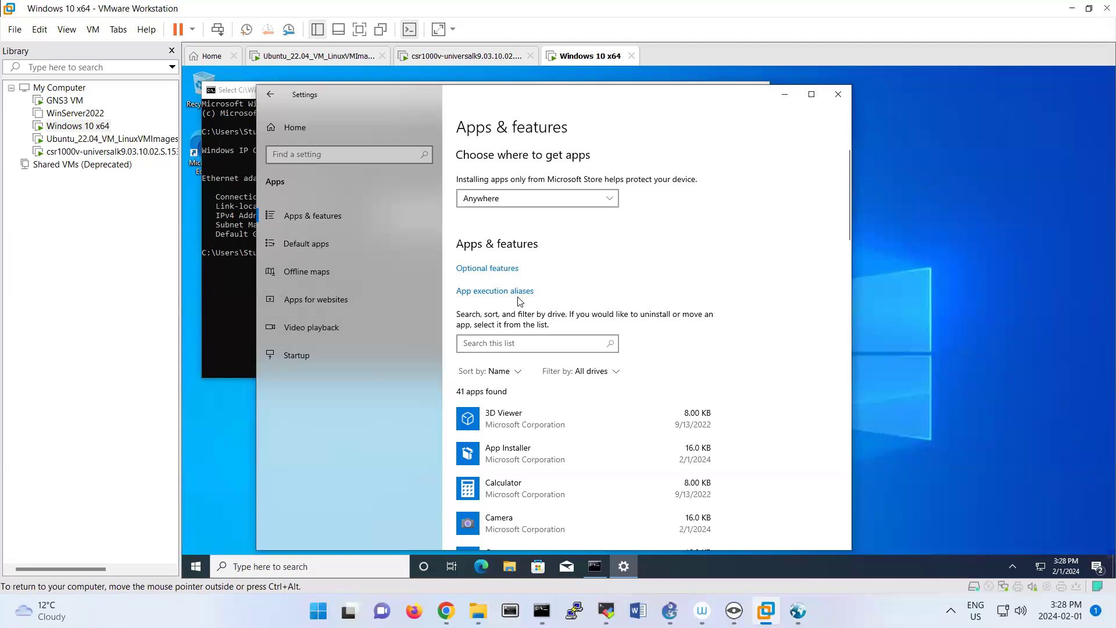
{"action": "scroll", "coordinate": [652, 340], "scroll_direction": "down", "scroll_amount": 3}
{"action": "scroll", "coordinate": [653, 340], "scroll_direction": "up", "scroll_amount": 3}
{"action": "left_click", "coordinate": [490, 270]}
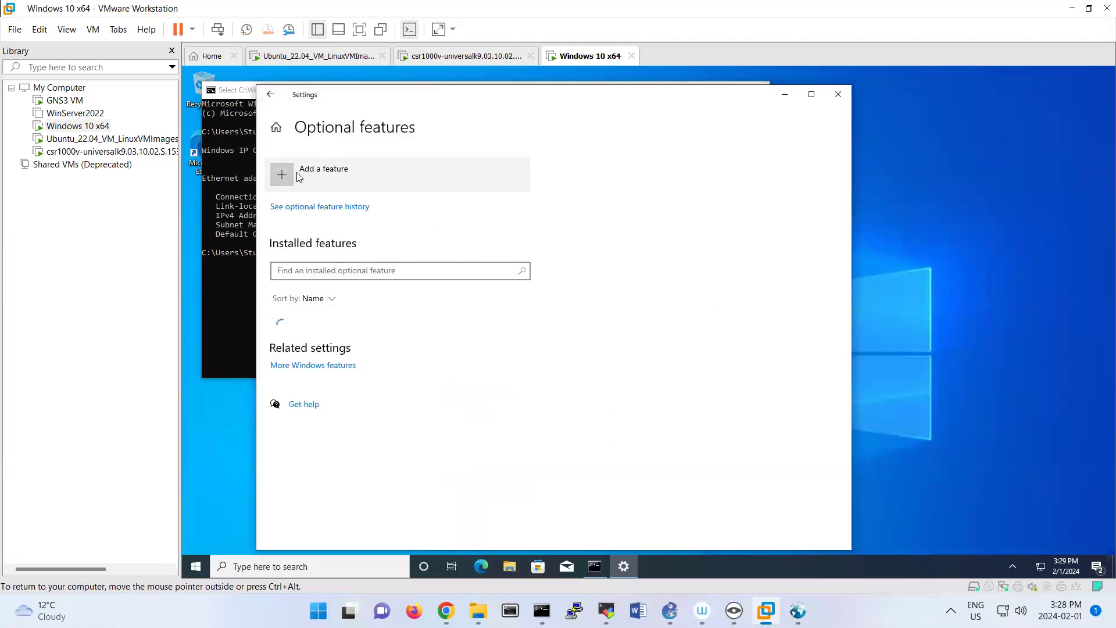
Search the features available to add for "simpl" and install Simple Network Management Protocol (SNMP).
{"action": "left_click", "coordinate": [298, 176]}
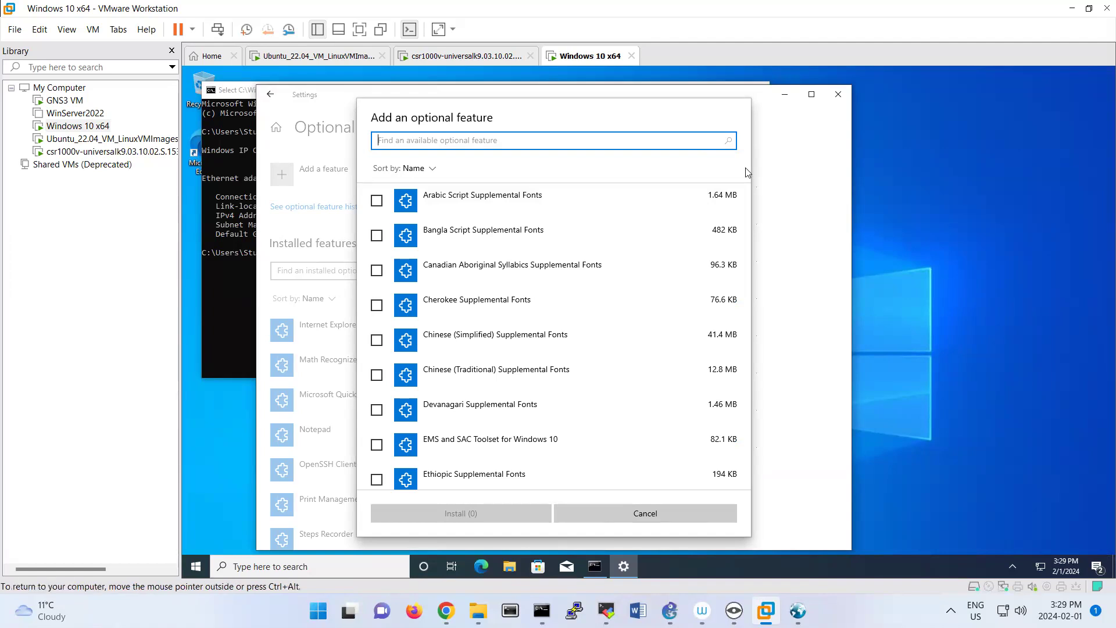
{"action": "type", "text": "s"}
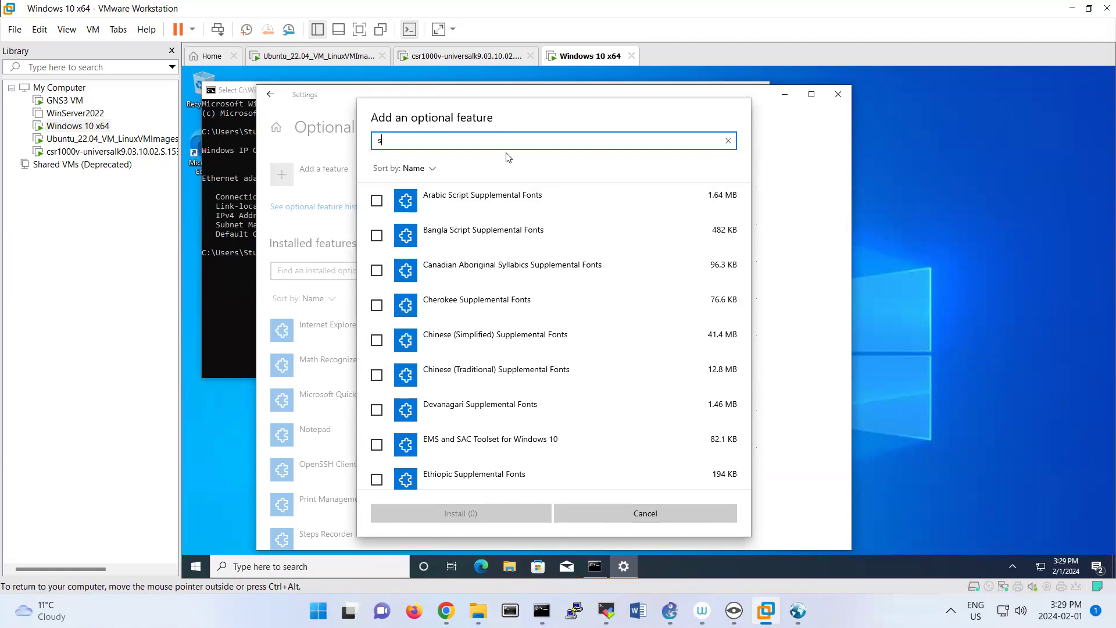
{"action": "type", "text": "impl"}
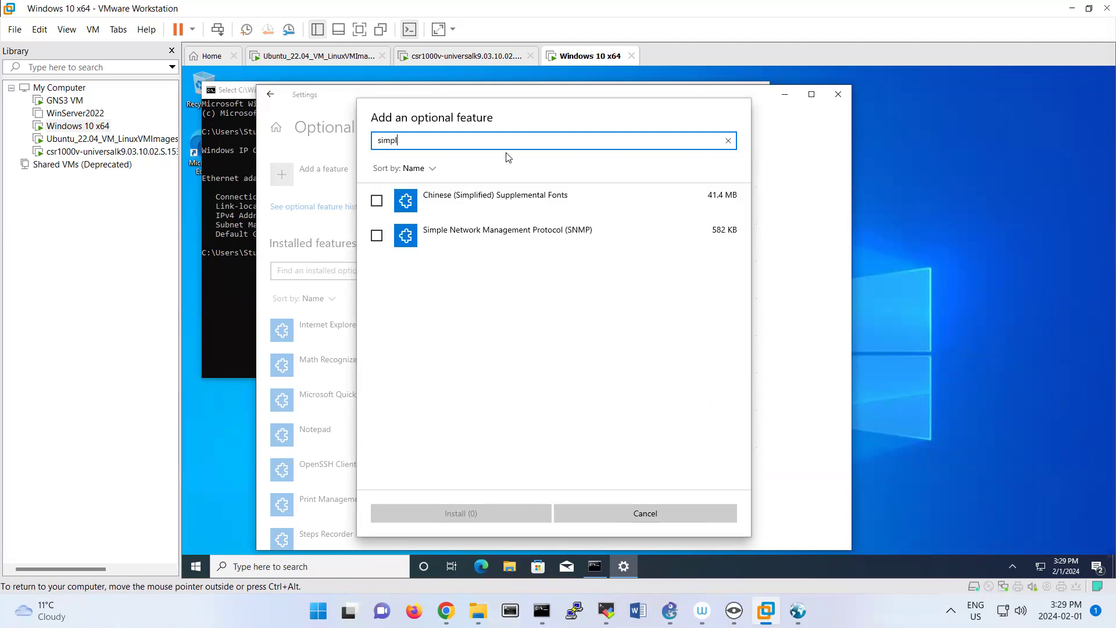
{"action": "left_click", "coordinate": [377, 235]}
{"action": "left_click", "coordinate": [482, 516]}
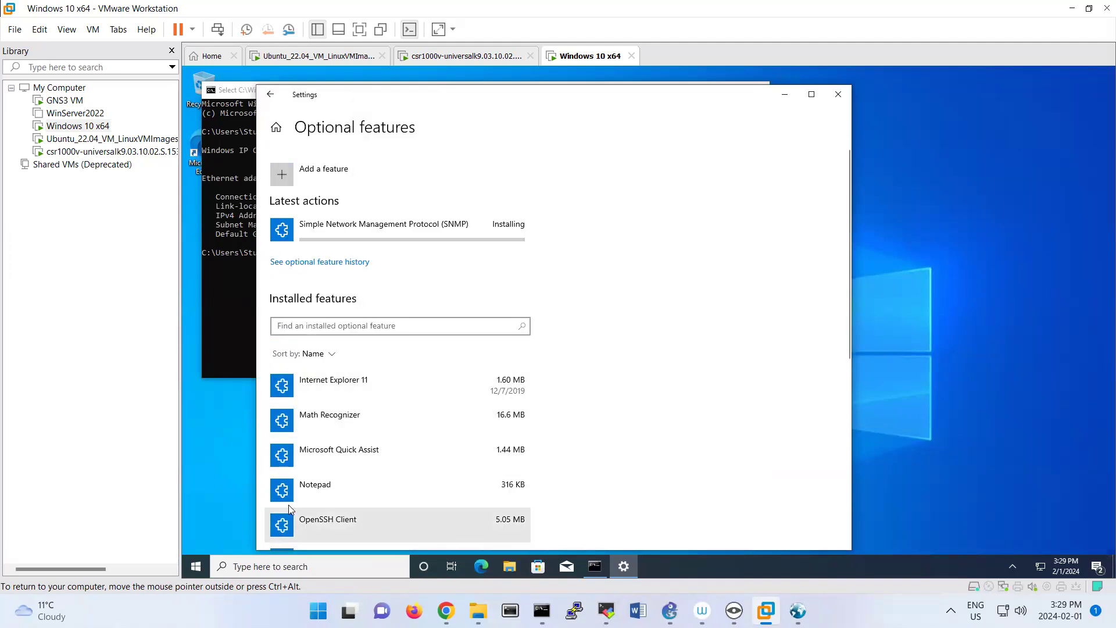
Check the Windows edition on the virtual machine's system About page, highlight it, and close Settings.
{"action": "right_click", "coordinate": [196, 566]}
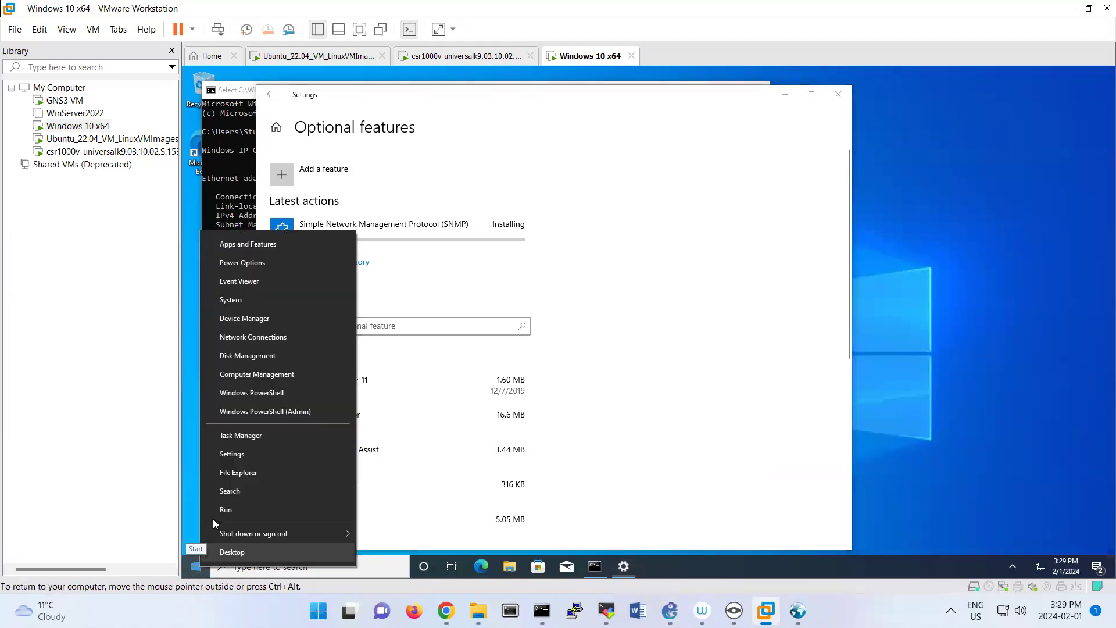
{"action": "left_click", "coordinate": [271, 300]}
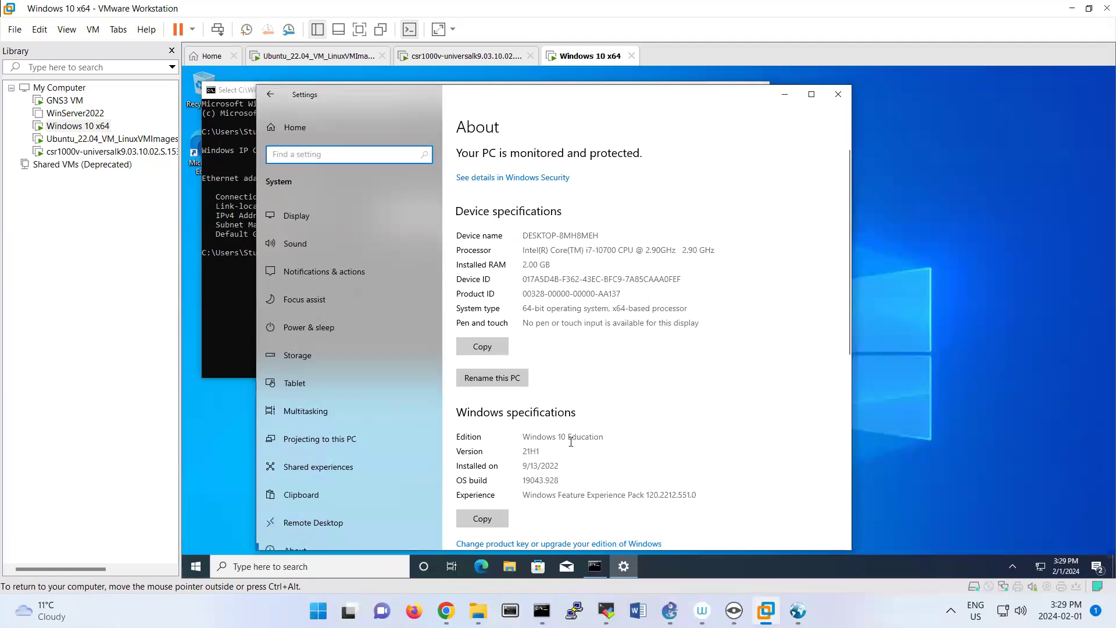
{"action": "double_click", "coordinate": [573, 436]}
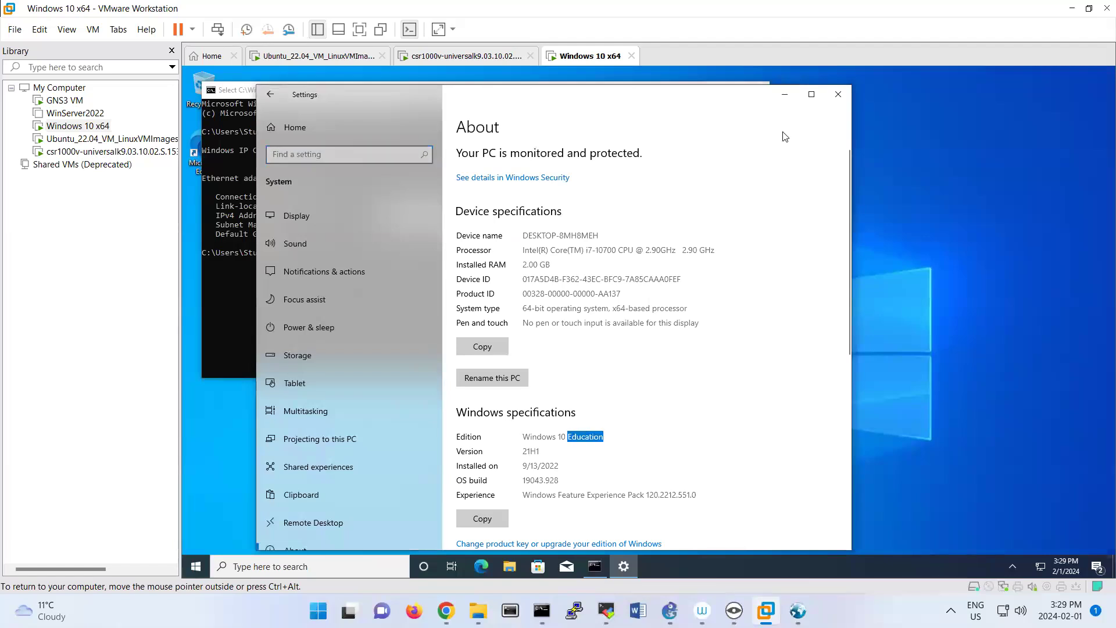
{"action": "left_click", "coordinate": [837, 95]}
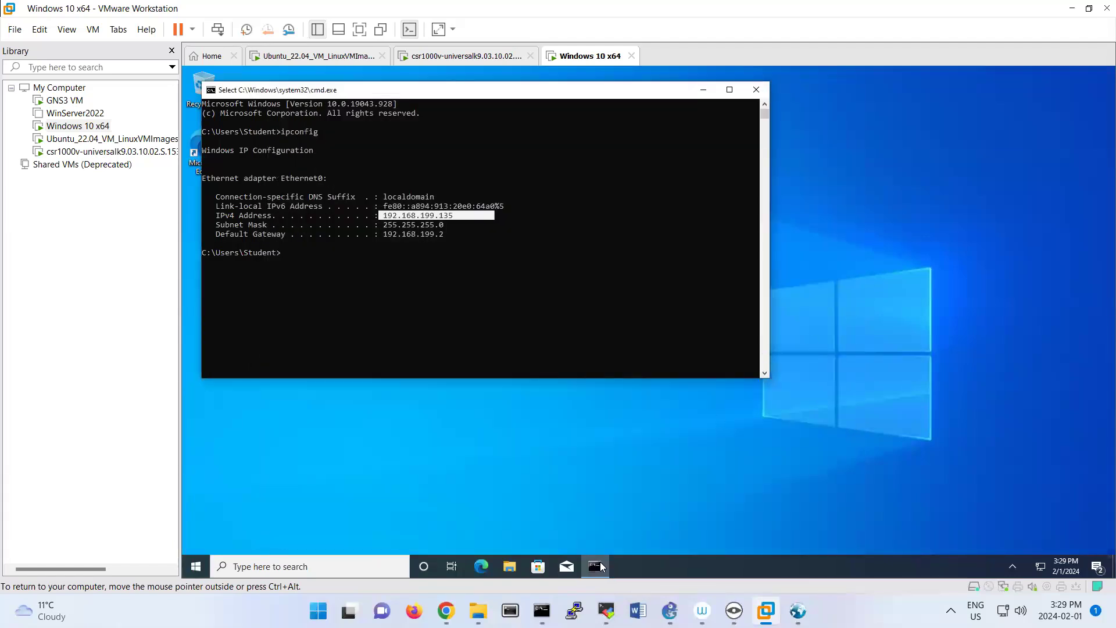
{"action": "mouse_move", "coordinate": [588, 566]}
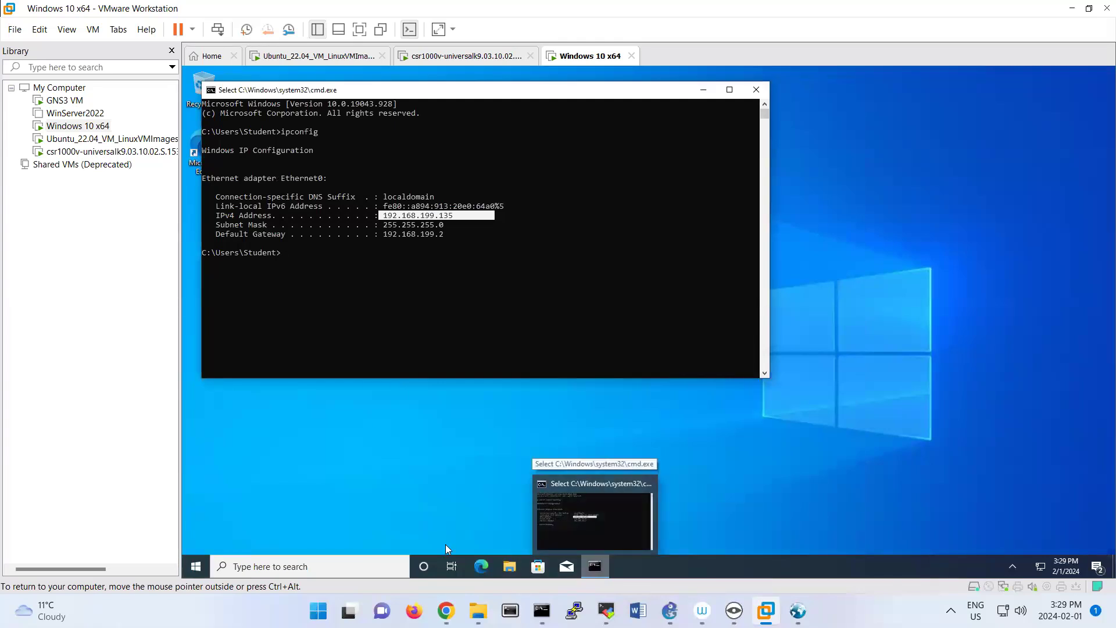
Reopen Optional features, check the installation status of Simple Network Management Protocol (SNMP), and close Settings.
{"action": "left_click", "coordinate": [196, 566]}
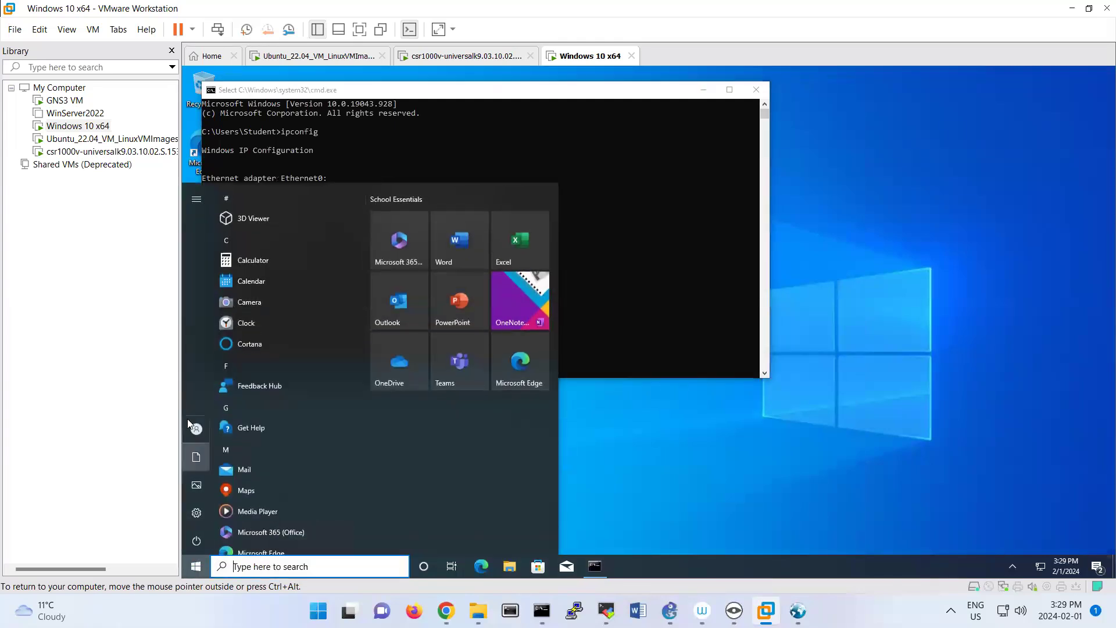
{"action": "left_click", "coordinate": [198, 505]}
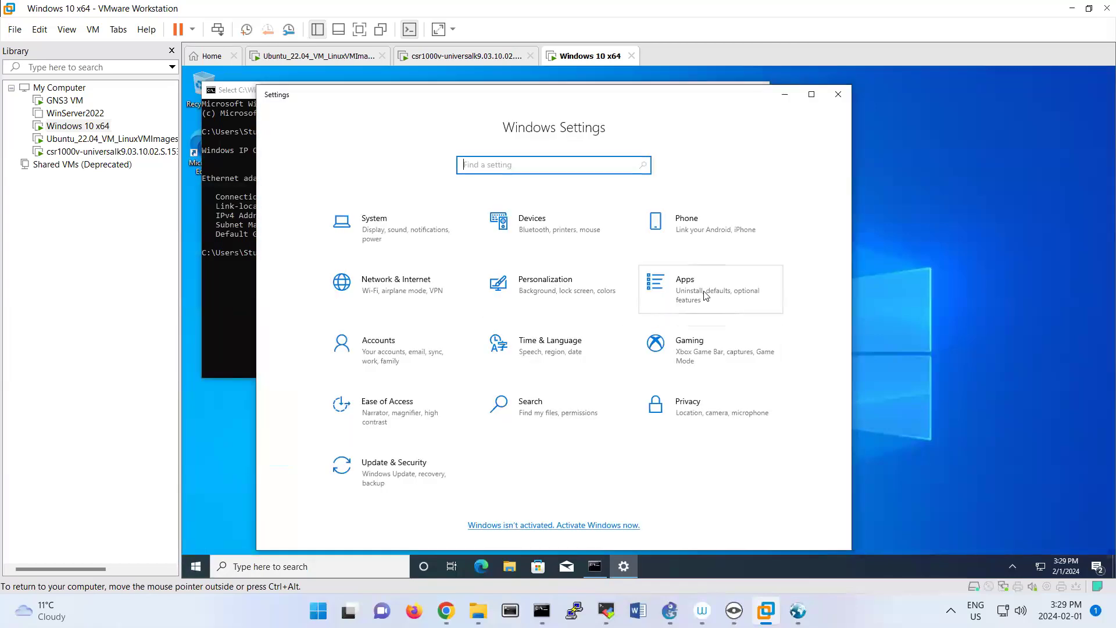
{"action": "left_click", "coordinate": [706, 293]}
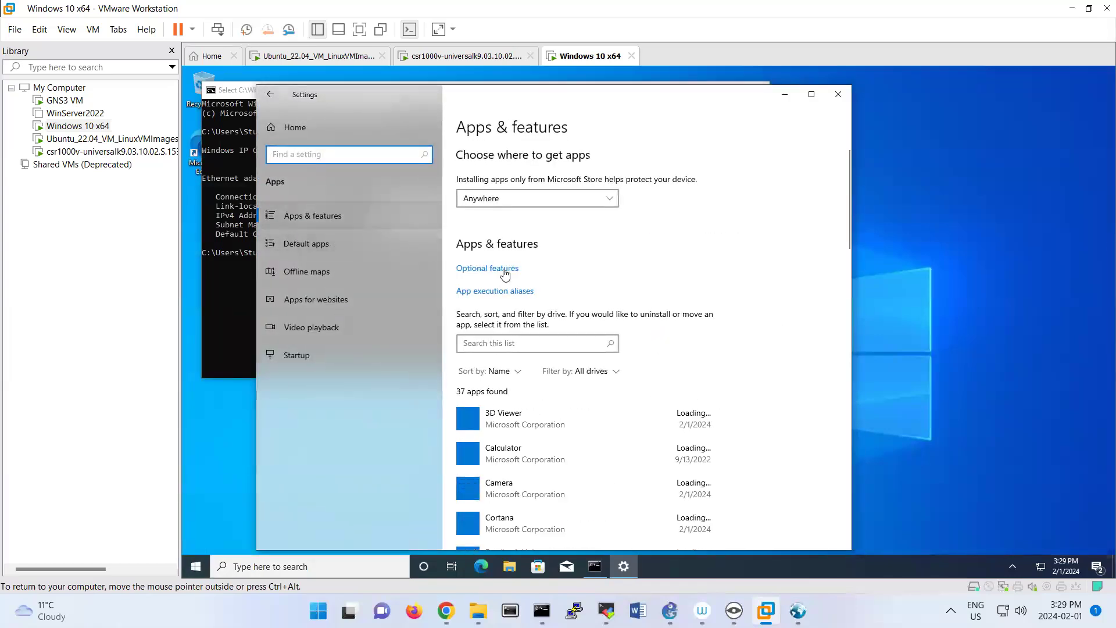
{"action": "left_click", "coordinate": [503, 270]}
{"action": "left_click", "coordinate": [304, 170]}
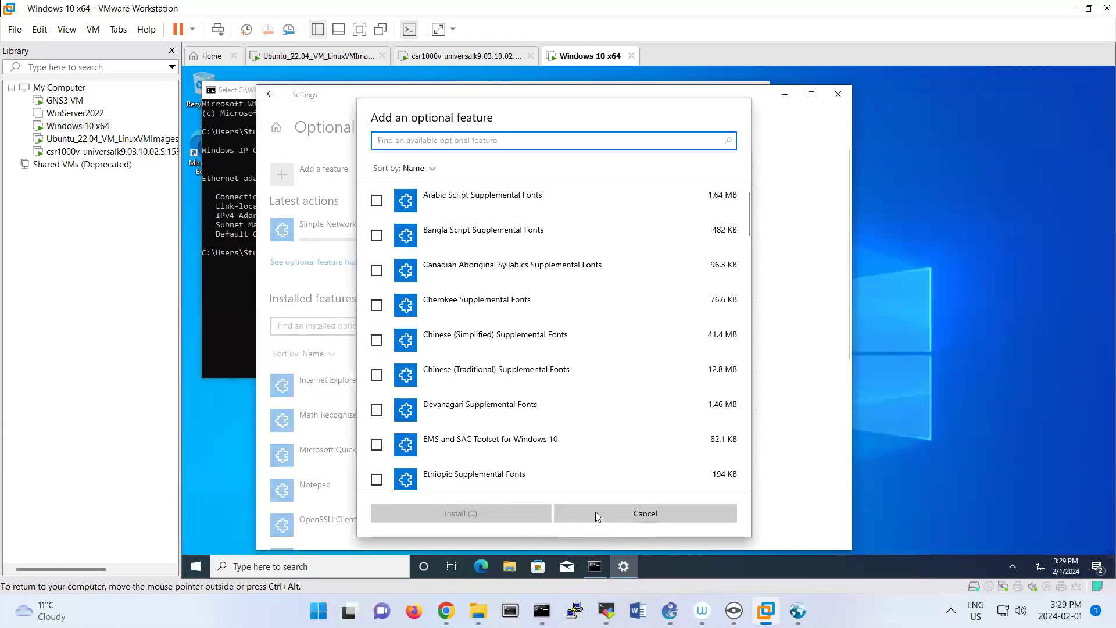
{"action": "left_click", "coordinate": [596, 511]}
{"action": "left_click", "coordinate": [502, 239]}
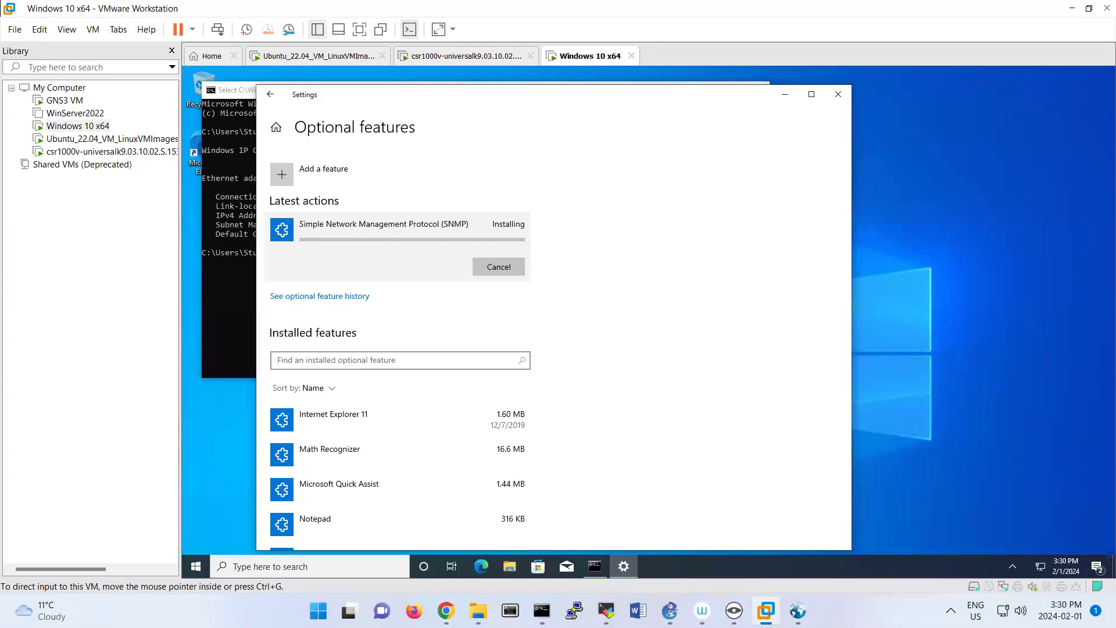
{"action": "left_click", "coordinate": [838, 94]}
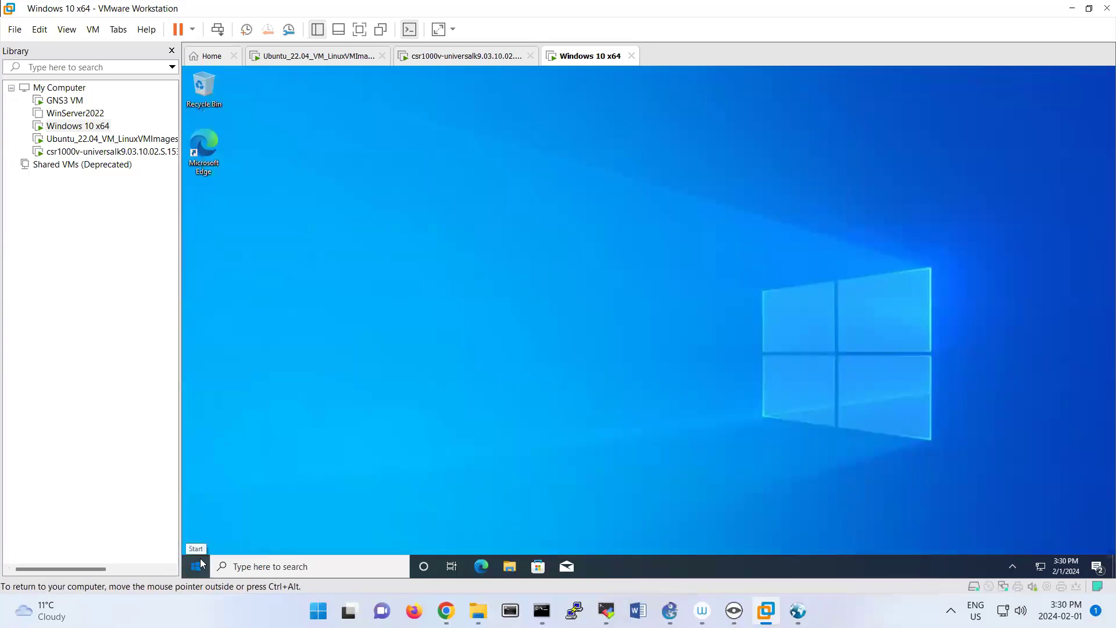
Restart the Windows 10 guest operating system from within Windows.
{"action": "left_click", "coordinate": [197, 563]}
{"action": "left_click", "coordinate": [198, 543]}
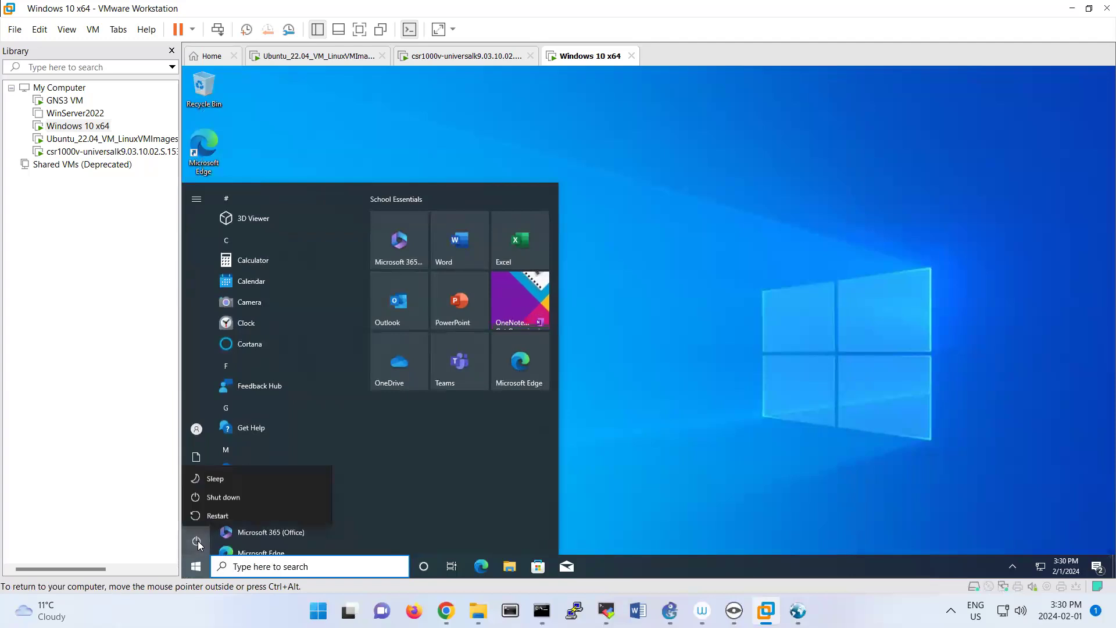
{"action": "left_click", "coordinate": [212, 513]}
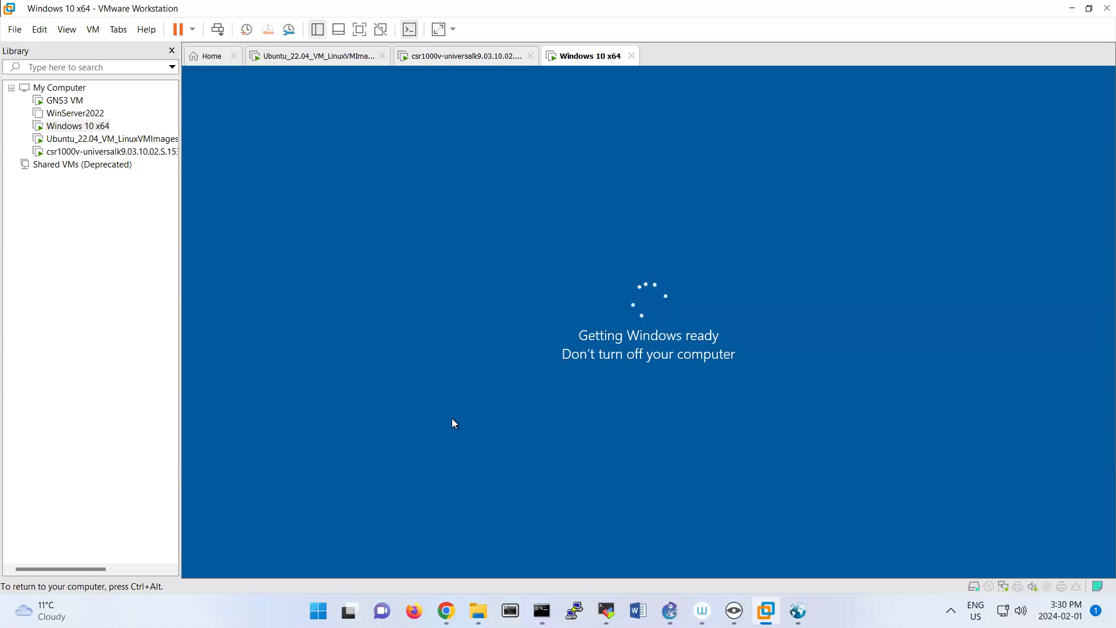
Release input from the guest and reset the Windows 10 x64 virtual machine through VMware Workstation, confirming the reset.
{"action": "key", "text": "ctrl+alt"}
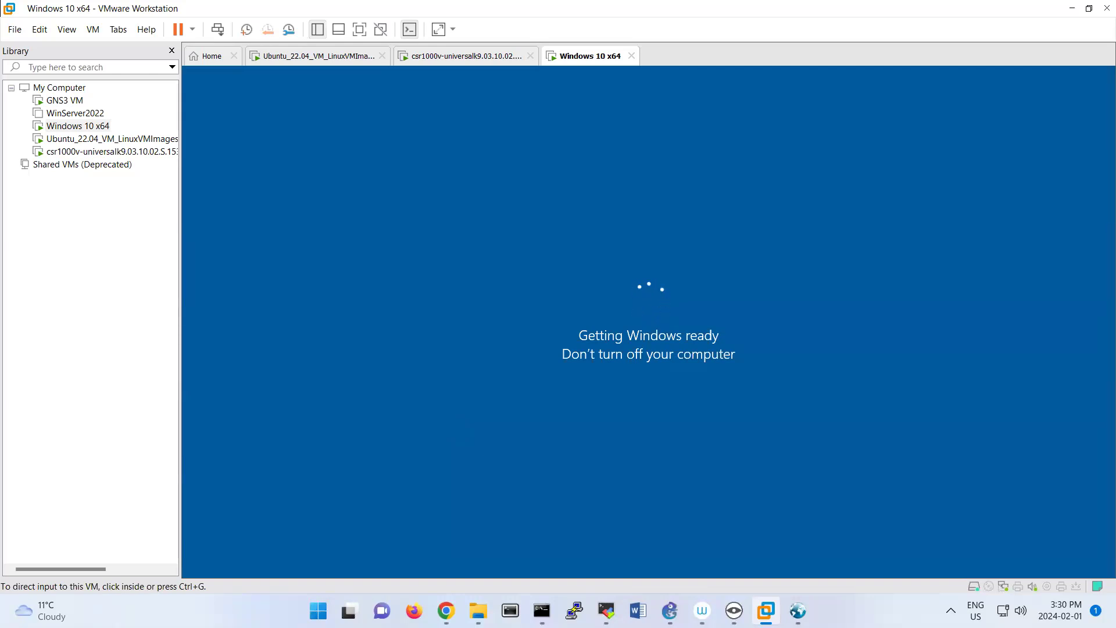
{"action": "left_click", "coordinate": [317, 185]}
{"action": "left_click", "coordinate": [192, 29]}
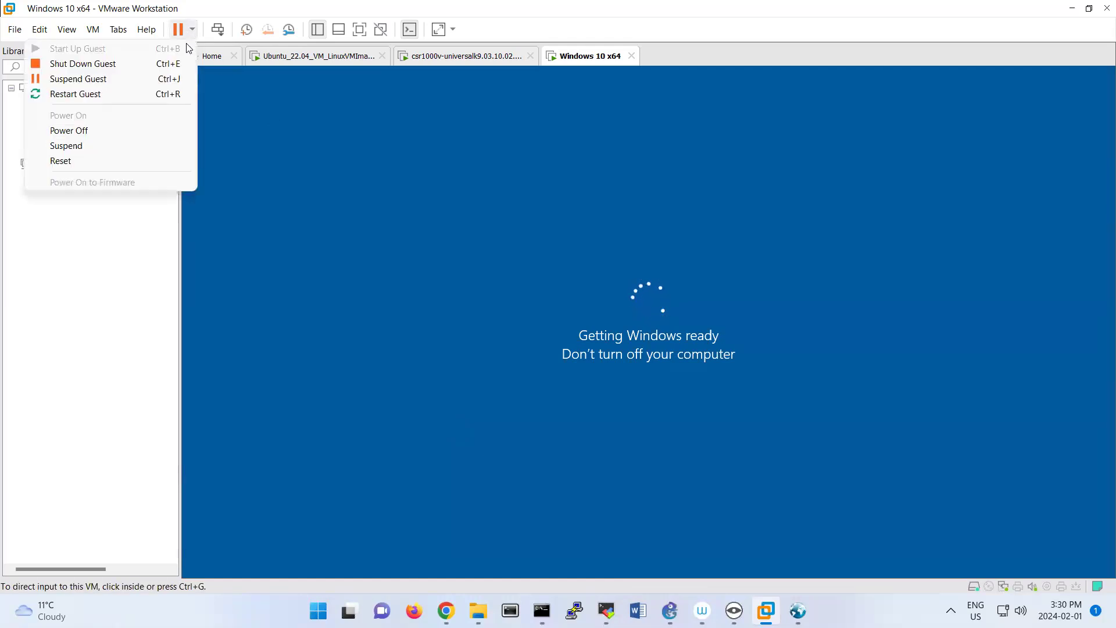
{"action": "left_click", "coordinate": [147, 160]}
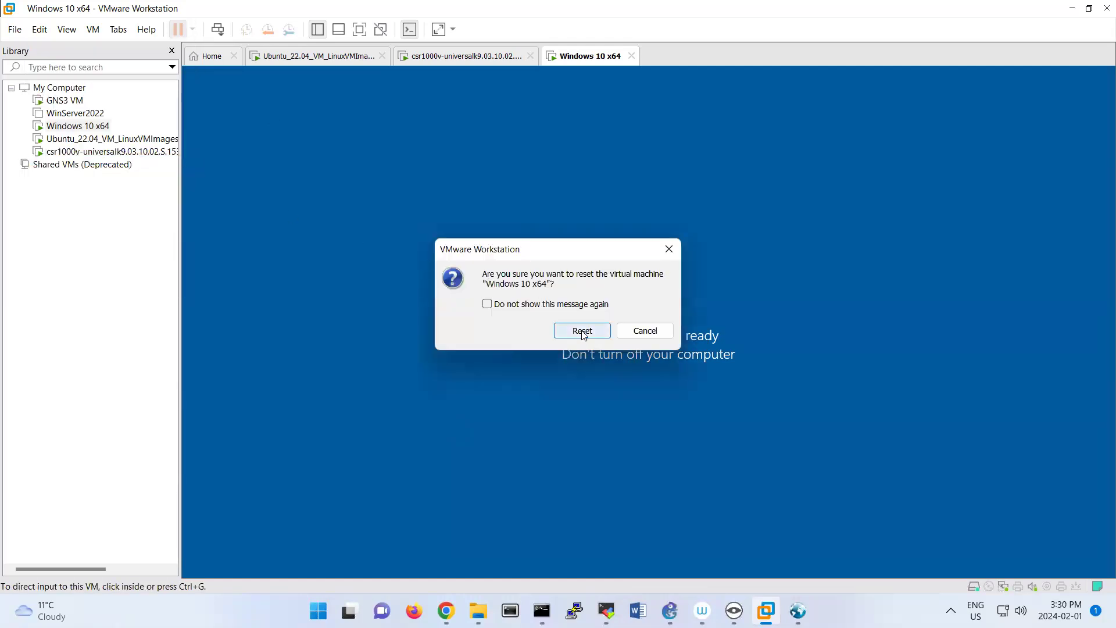
{"action": "left_click", "coordinate": [581, 330]}
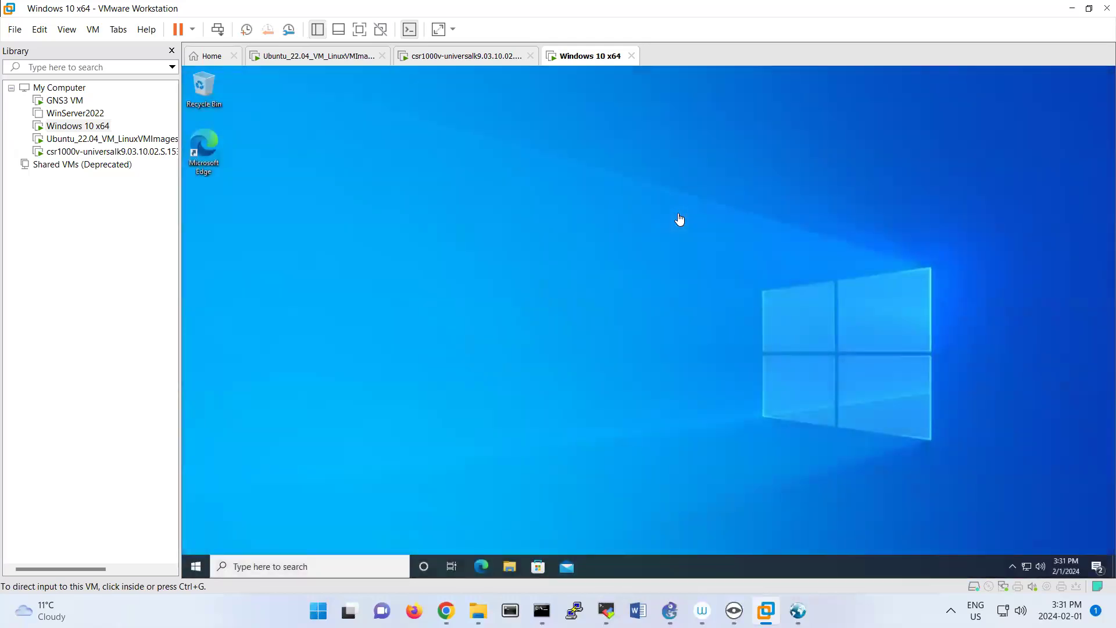
Open Windows Settings in the rebooted virtual machine and return to the Optional features page under Apps.
{"action": "left_click", "coordinate": [198, 566]}
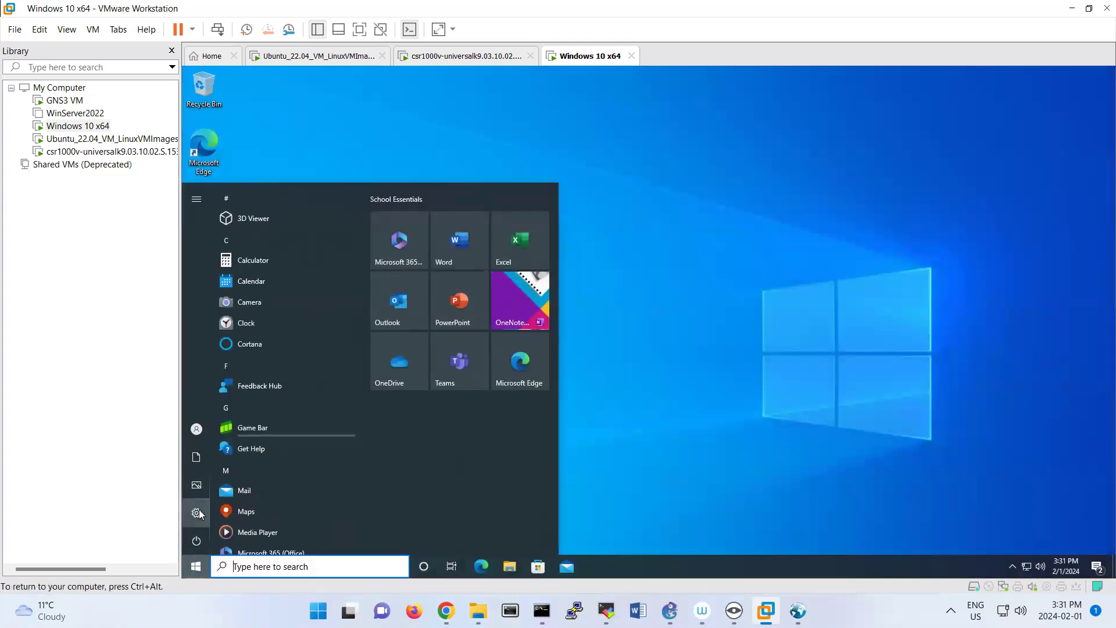
{"action": "left_click", "coordinate": [197, 518]}
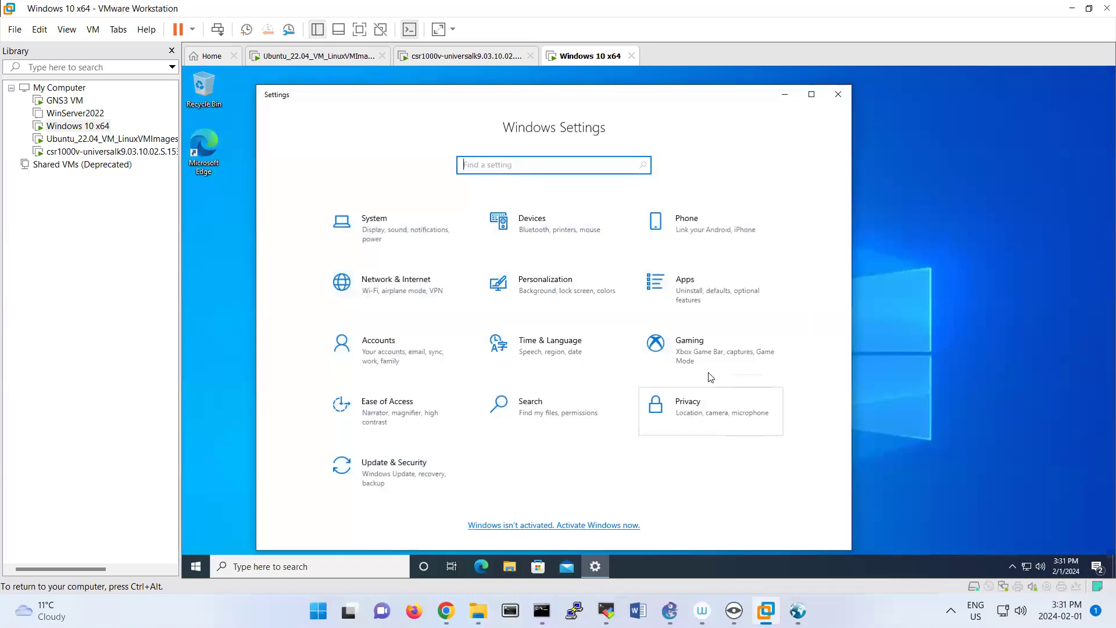
{"action": "left_click", "coordinate": [690, 305]}
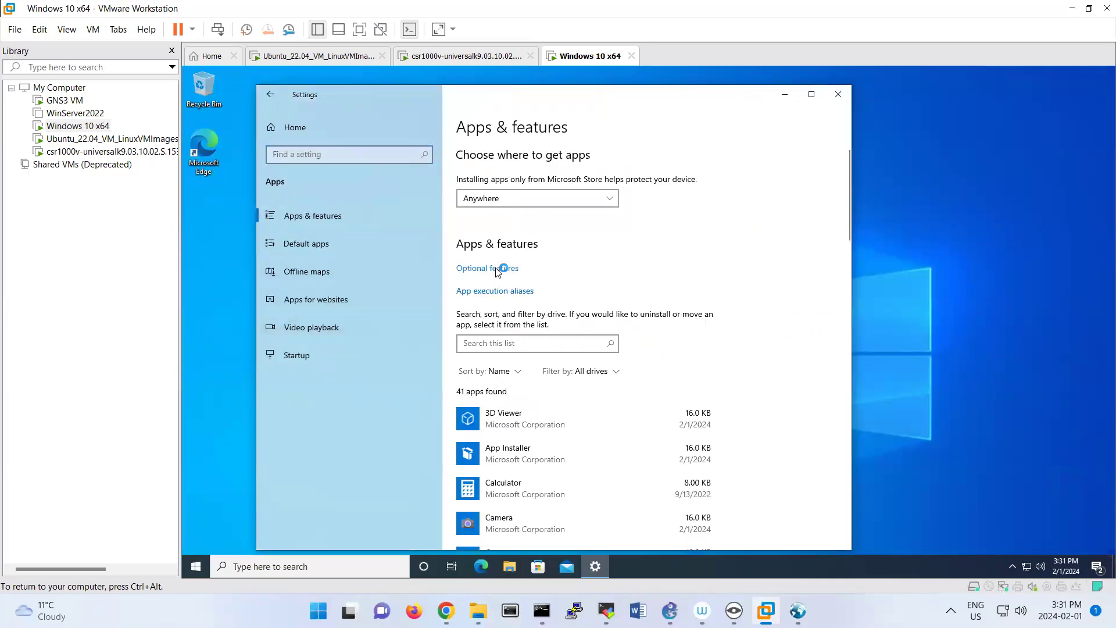
{"action": "left_click", "coordinate": [499, 268]}
Search the optional features available to add for "snmp" and cancel the dialog without installing anything.
{"action": "left_click", "coordinate": [334, 184]}
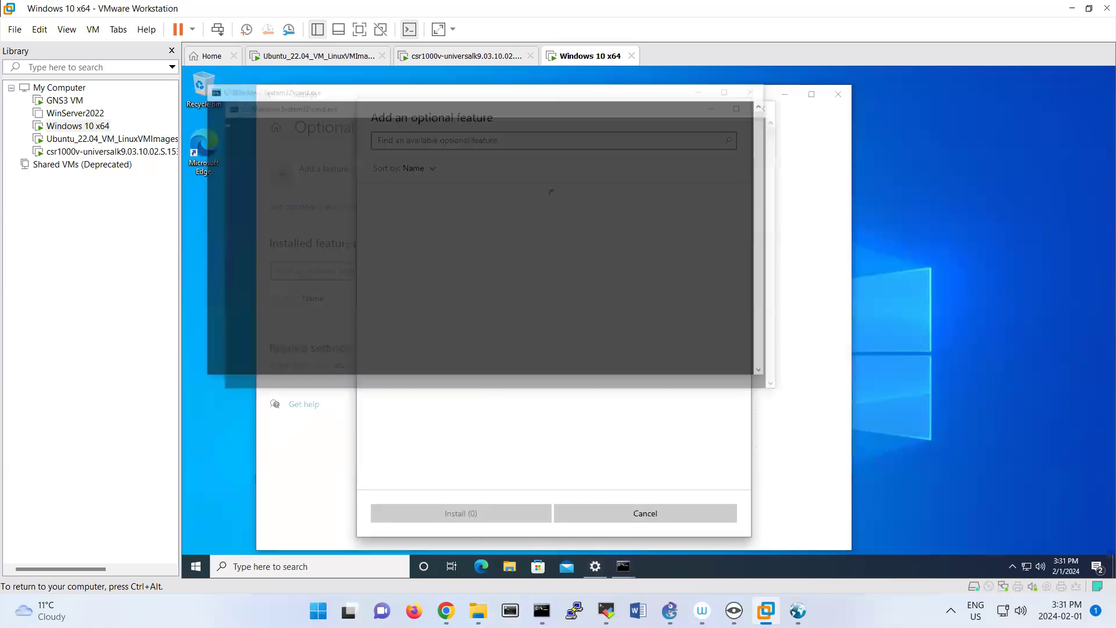
{"action": "type", "text": "s"}
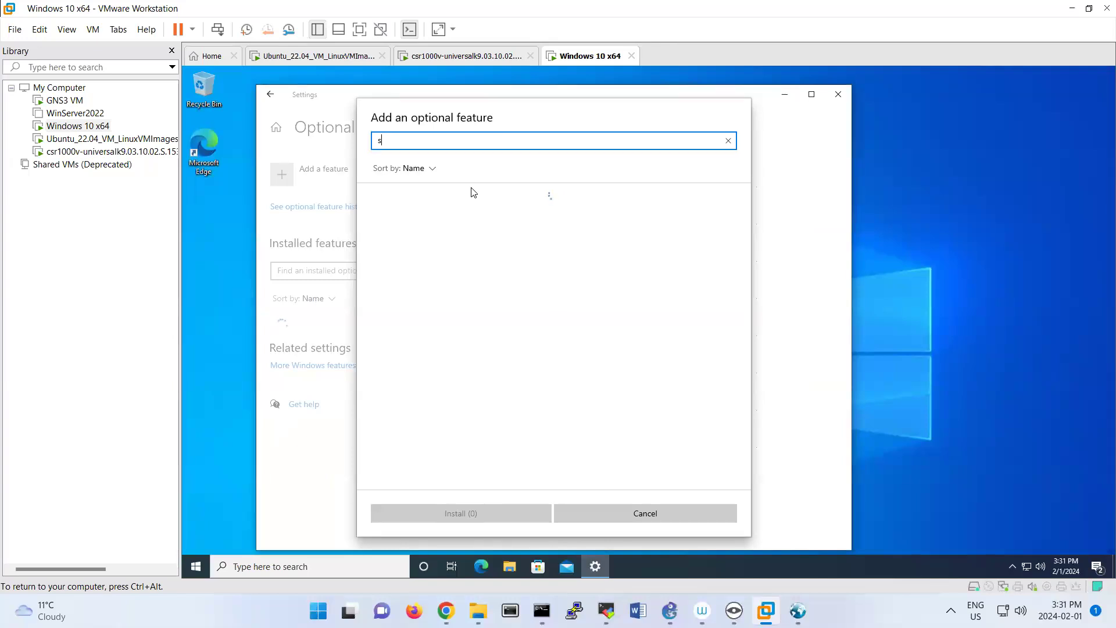
{"action": "type", "text": "n"}
{"action": "key", "text": "BackSpace"}
{"action": "key", "text": "BackSpace"}
{"action": "type", "text": "snmp"}
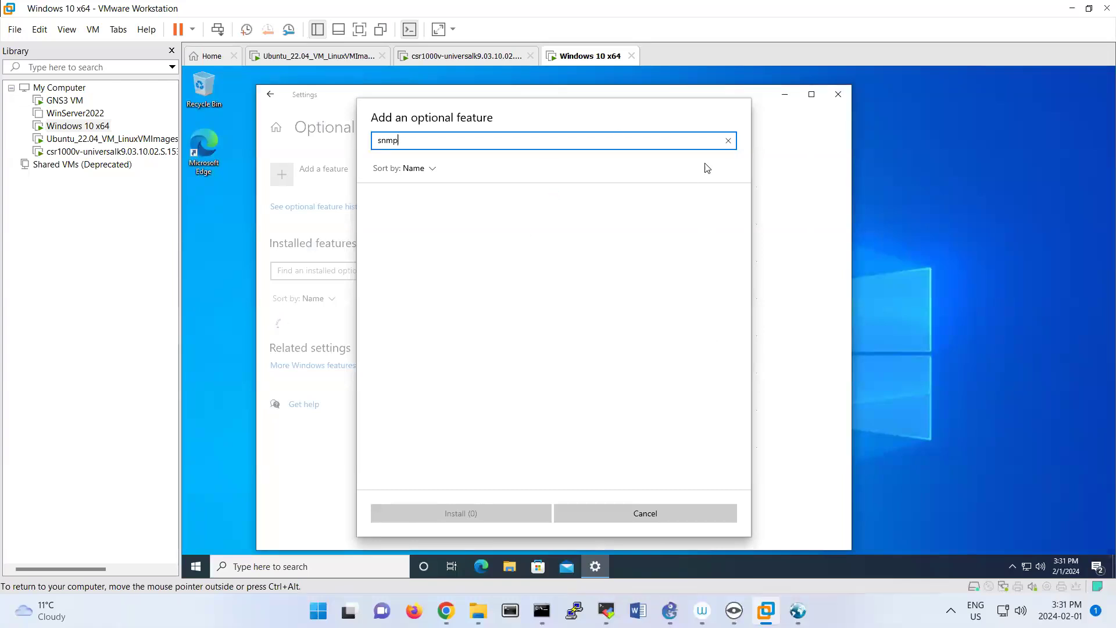
{"action": "left_click", "coordinate": [624, 510]}
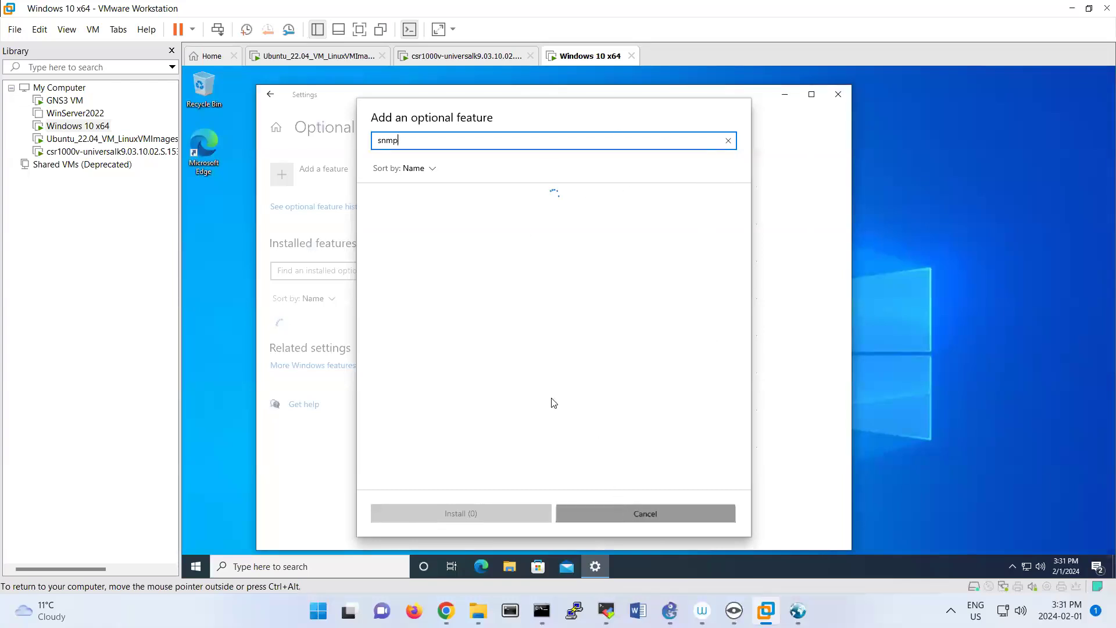
Restart Windows Settings in the virtual machine and return to the Optional features page under Apps.
{"action": "left_click", "coordinate": [320, 181]}
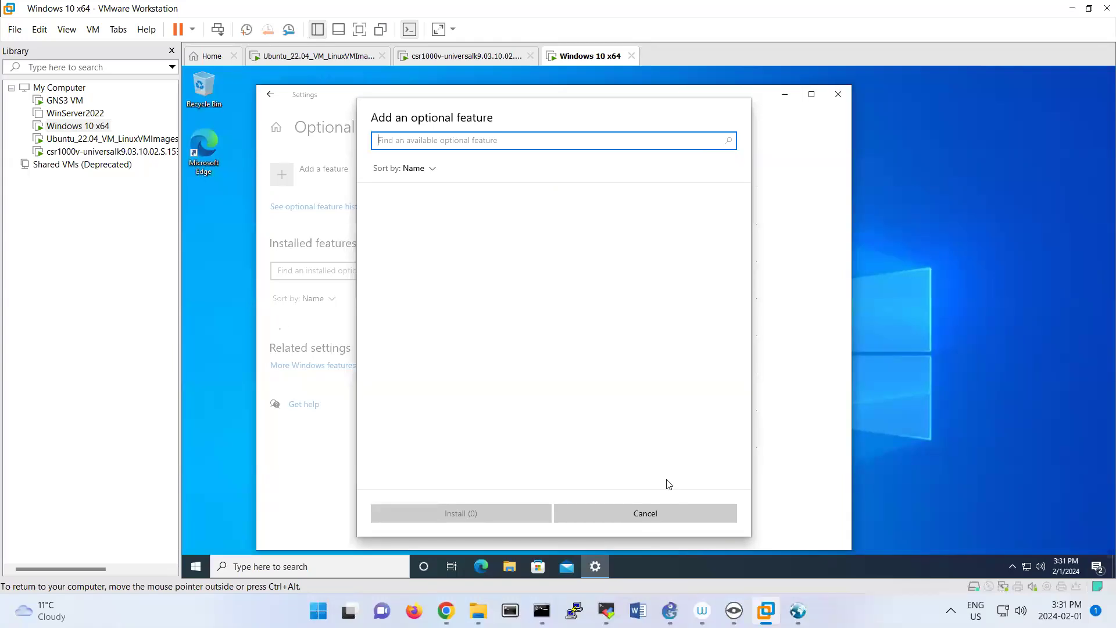
{"action": "left_click", "coordinate": [656, 513]}
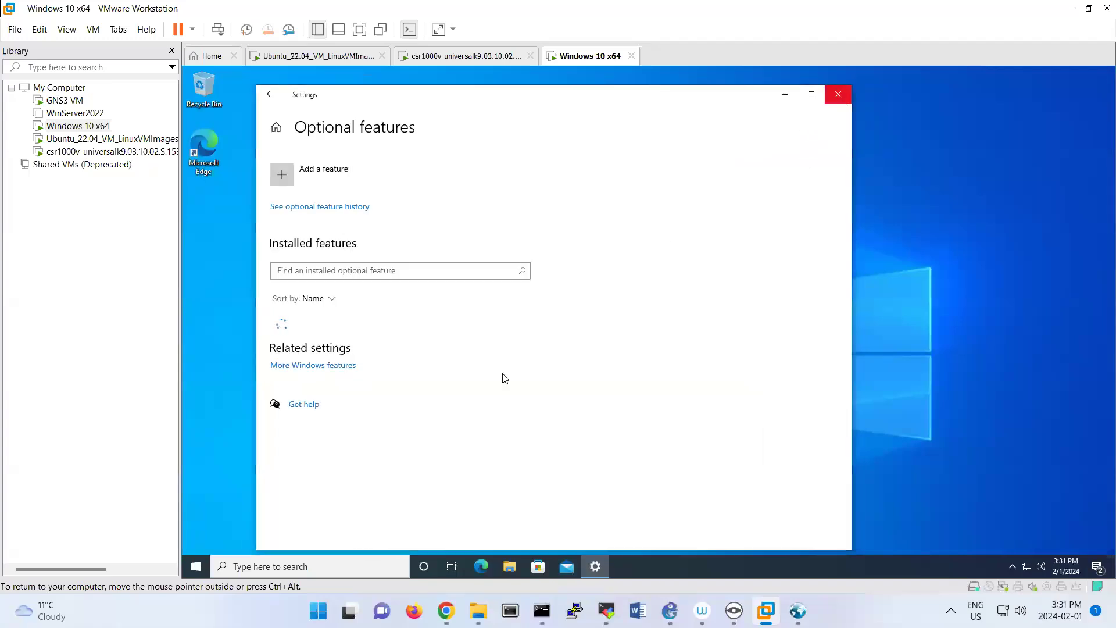
{"action": "left_click", "coordinate": [837, 93]}
{"action": "left_click", "coordinate": [200, 567]}
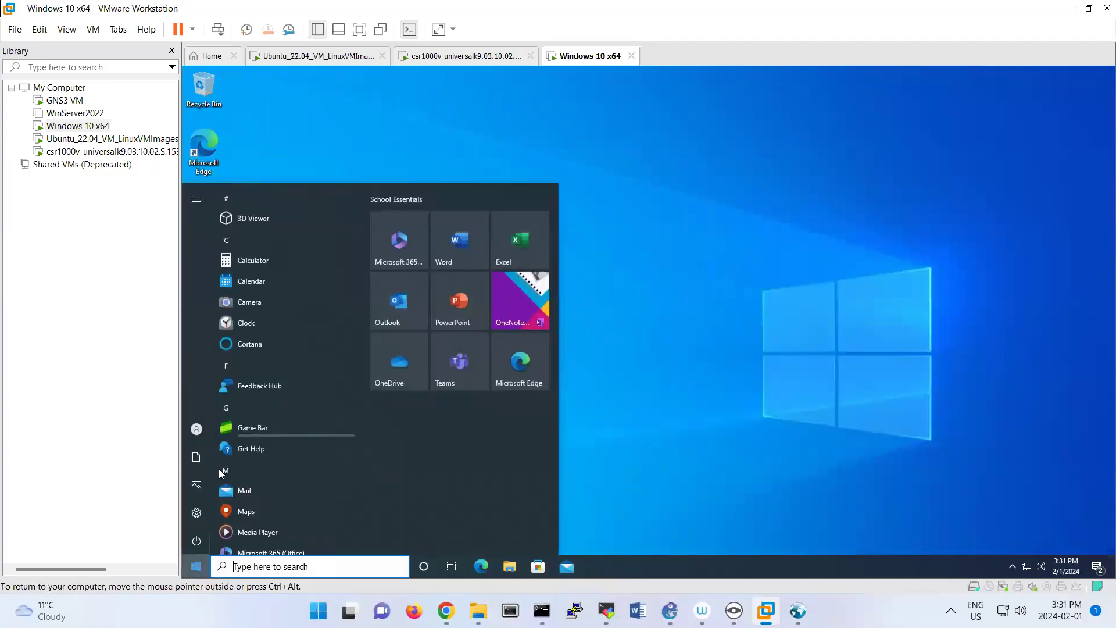
{"action": "left_click", "coordinate": [207, 509]}
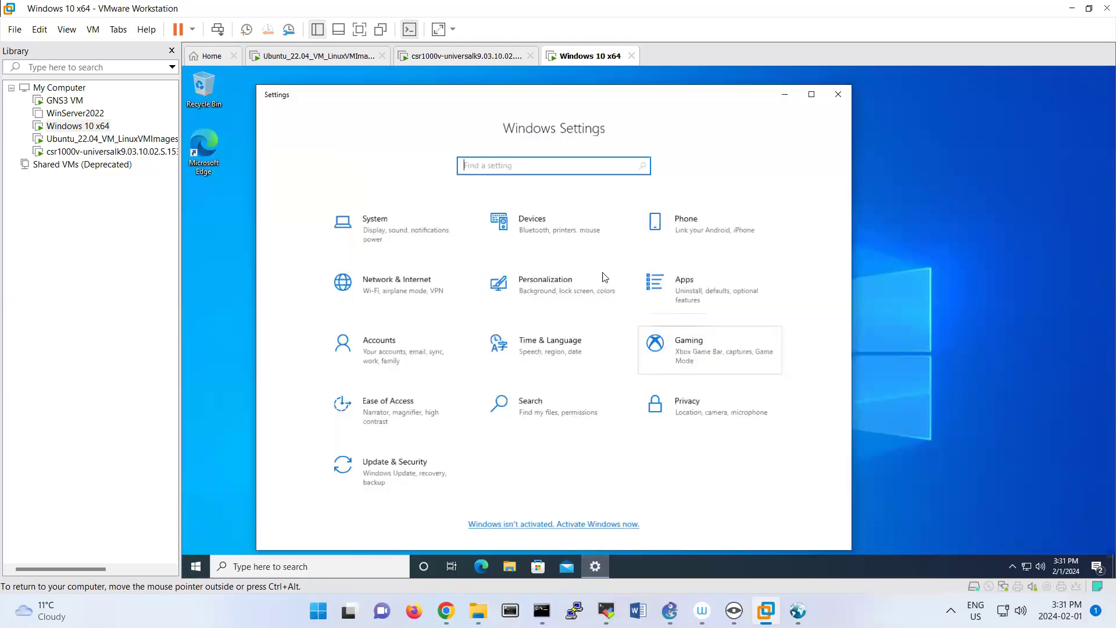
{"action": "left_click", "coordinate": [705, 296]}
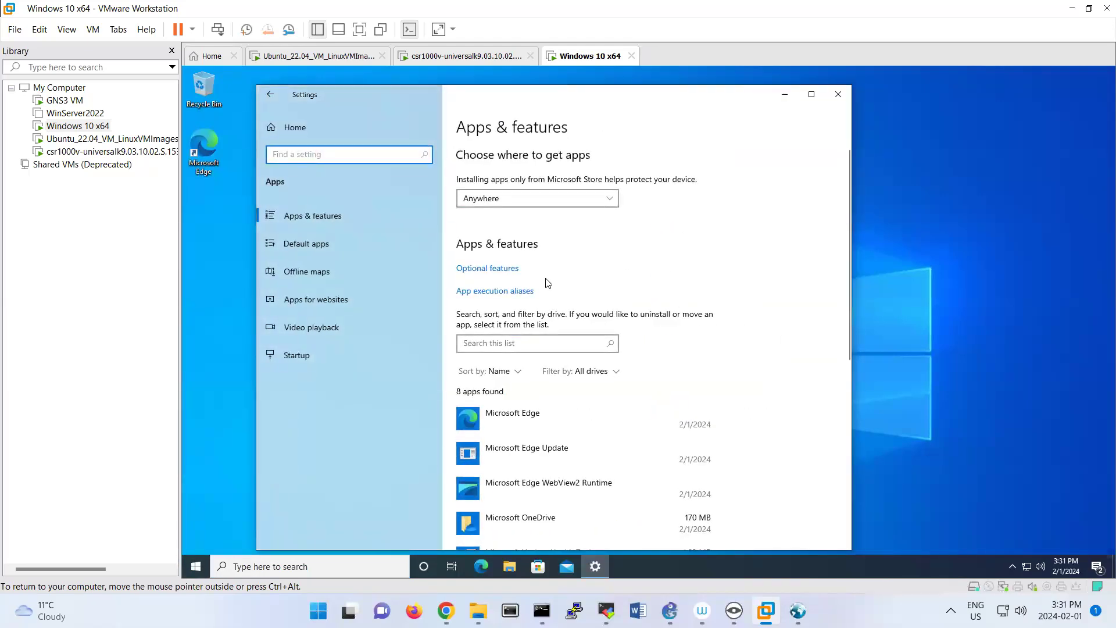
{"action": "left_click", "coordinate": [499, 268]}
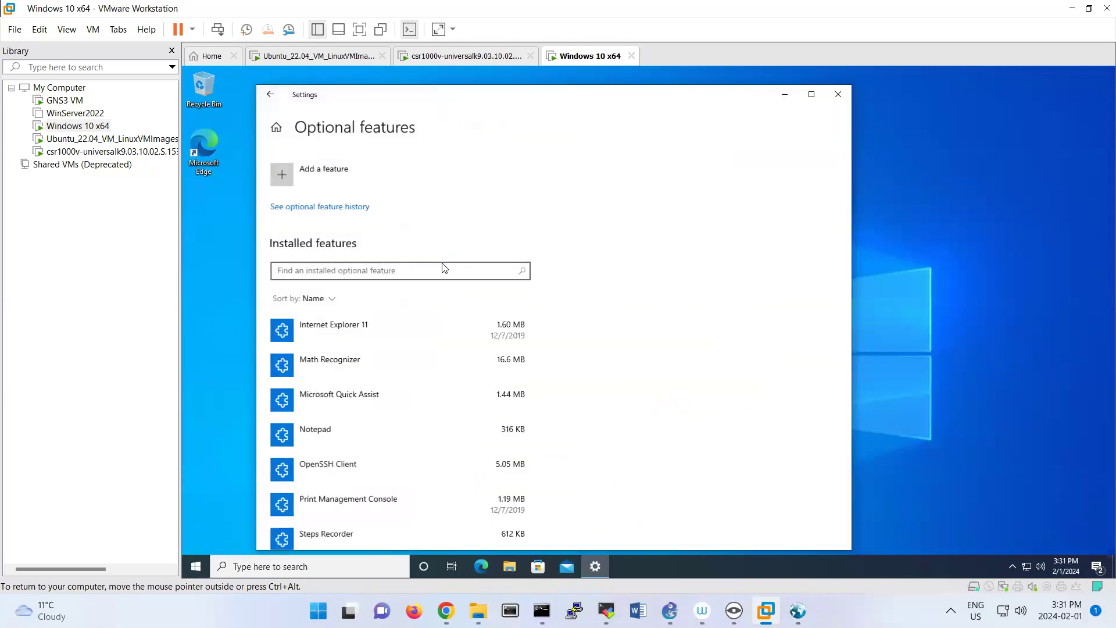
Search the optional features available to add for "si" and install Simple Network Management Protocol (SNMP).
{"action": "left_click", "coordinate": [311, 176]}
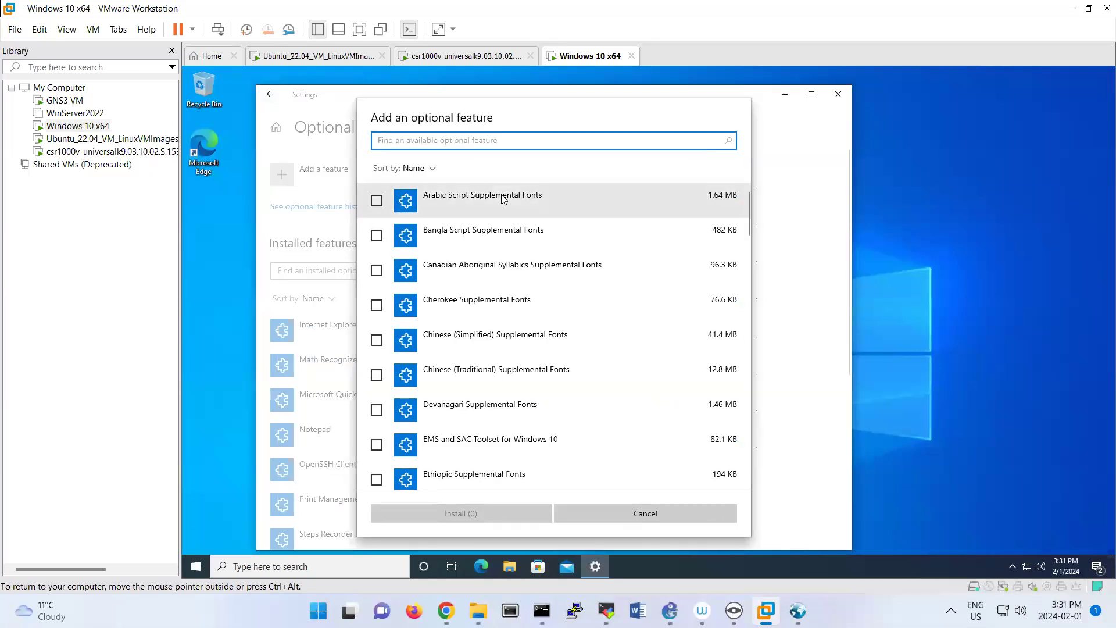
{"action": "type", "text": "si"}
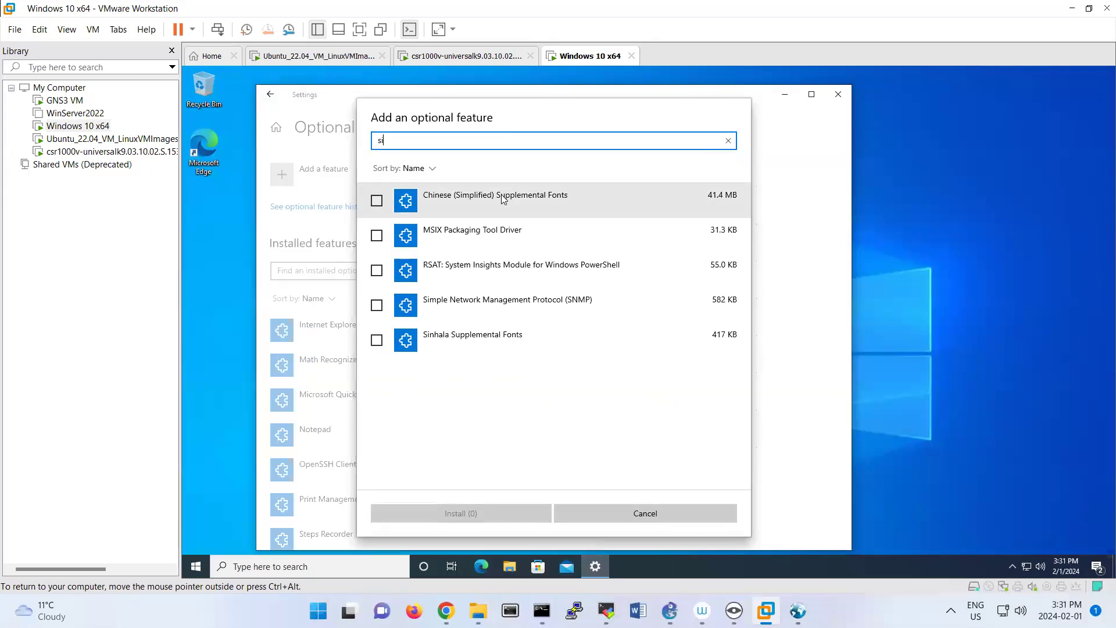
{"action": "left_click", "coordinate": [377, 305]}
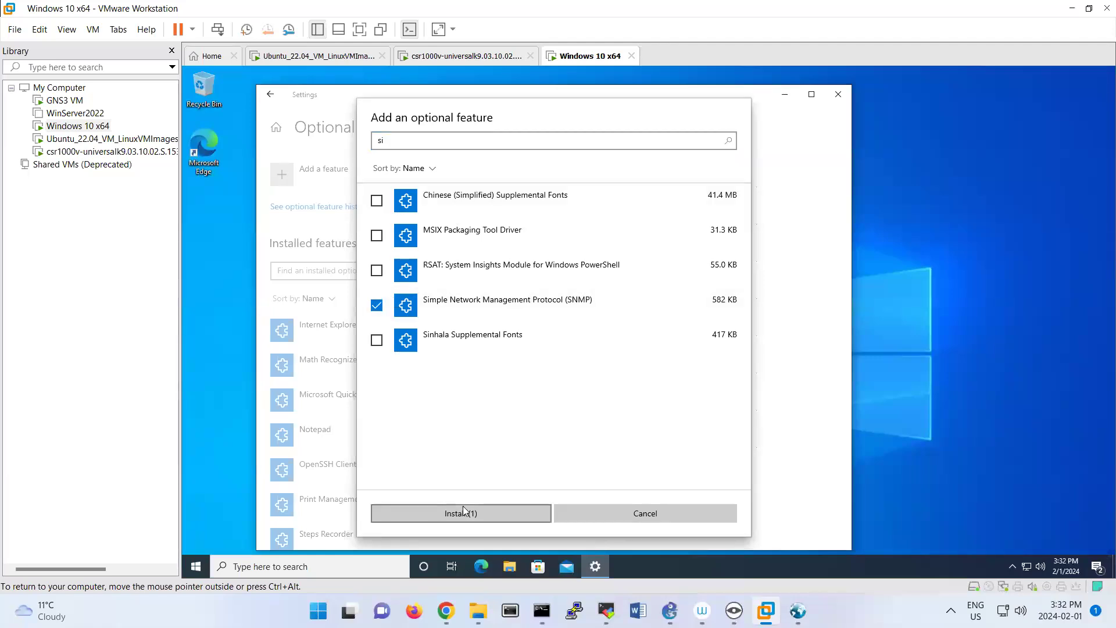
{"action": "left_click", "coordinate": [463, 511]}
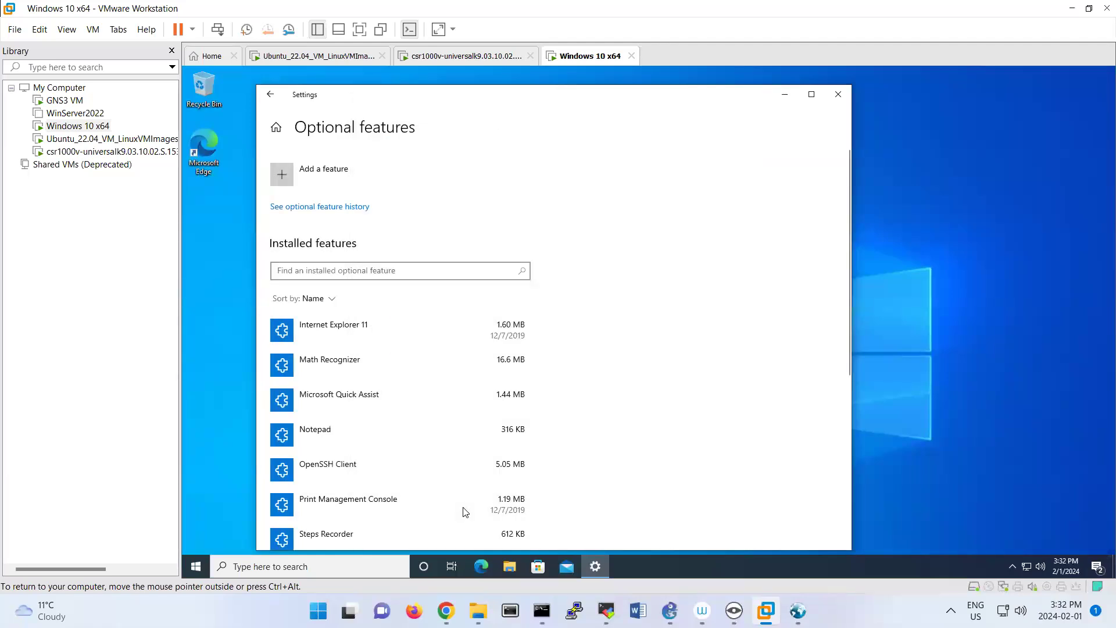
Search the available optional features for "sim", clear the search, and look through the full list for SNMP entries.
{"action": "left_click", "coordinate": [310, 178]}
{"action": "type", "text": "sim"}
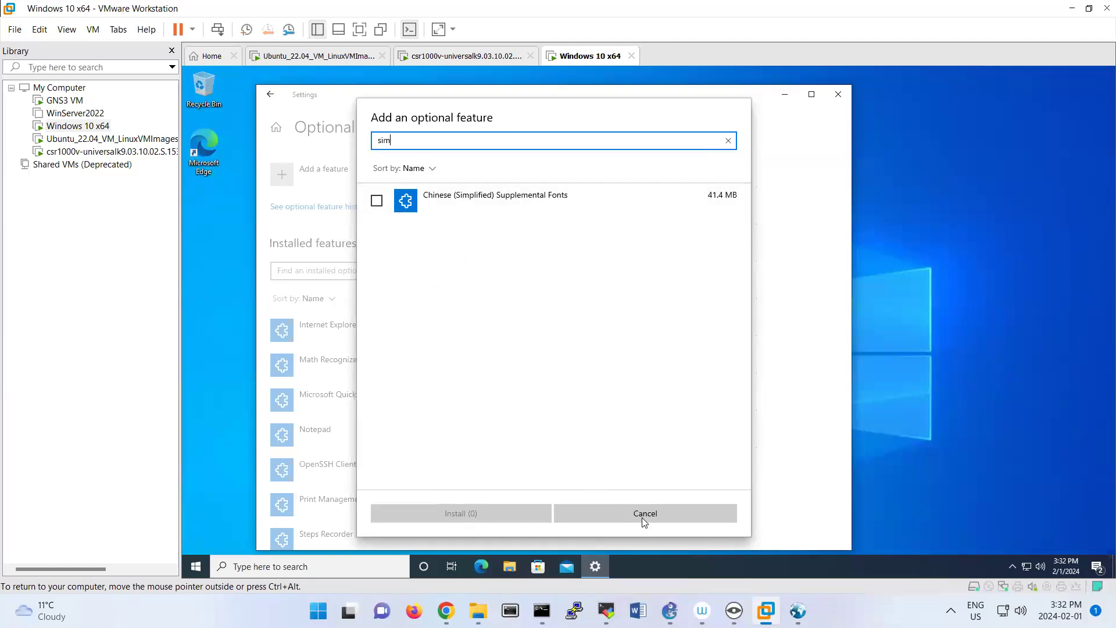
{"action": "left_click", "coordinate": [729, 141]}
{"action": "scroll", "coordinate": [589, 397], "scroll_direction": "down", "scroll_amount": 5}
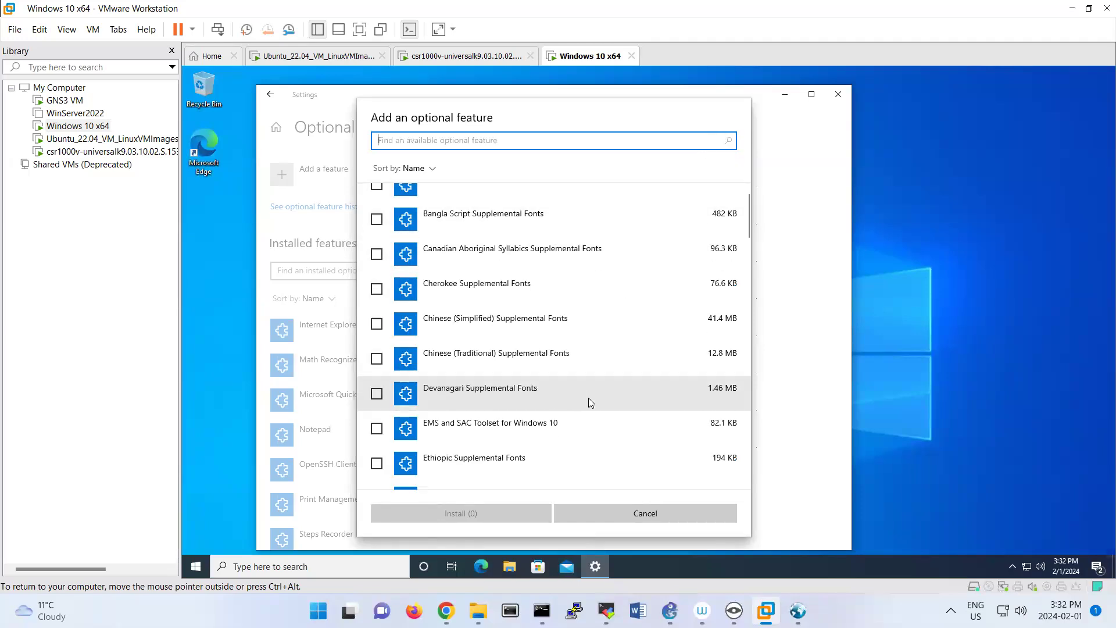
{"action": "scroll", "coordinate": [473, 465], "scroll_direction": "down", "scroll_amount": 5}
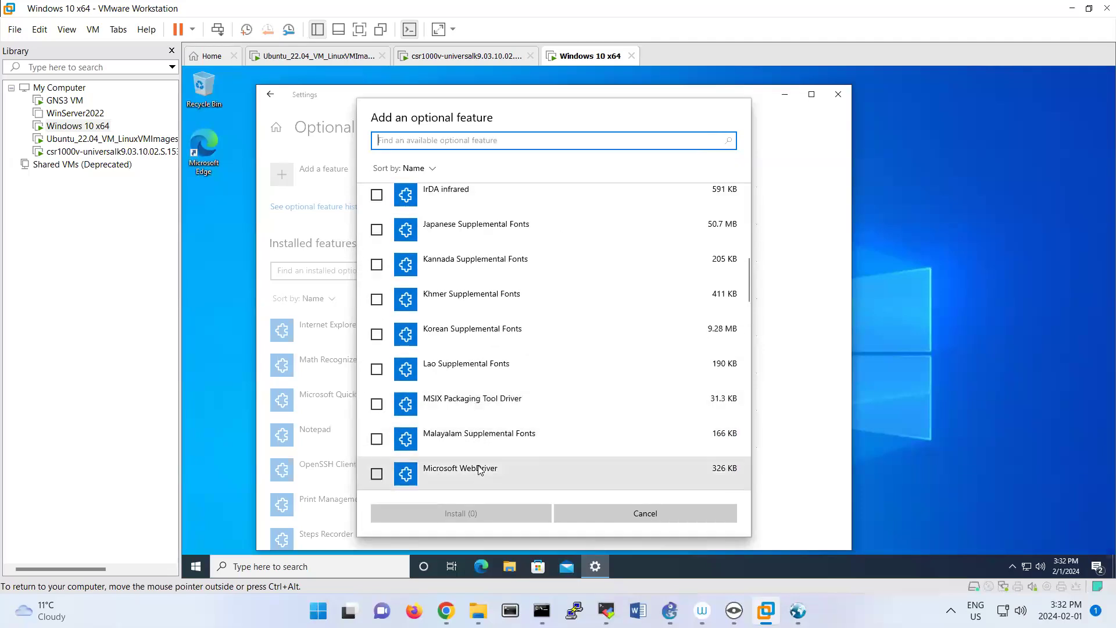
Open the Windows Services console maximized and go to the services beginning with S.
{"action": "left_click", "coordinate": [203, 567]}
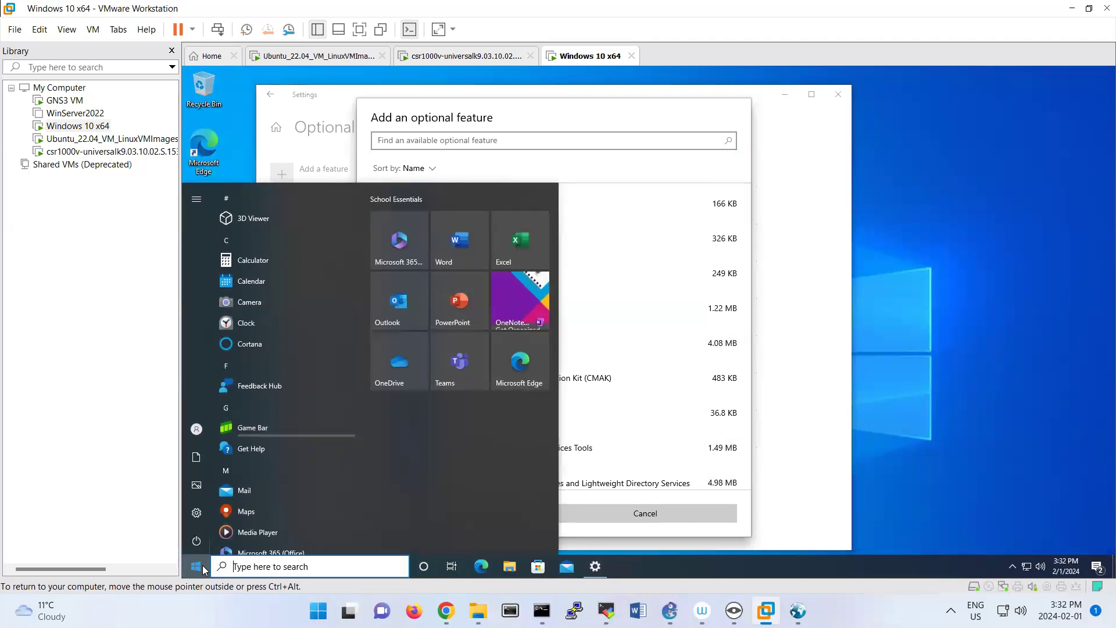
{"action": "type", "text": "services"}
{"action": "key", "text": "Return"}
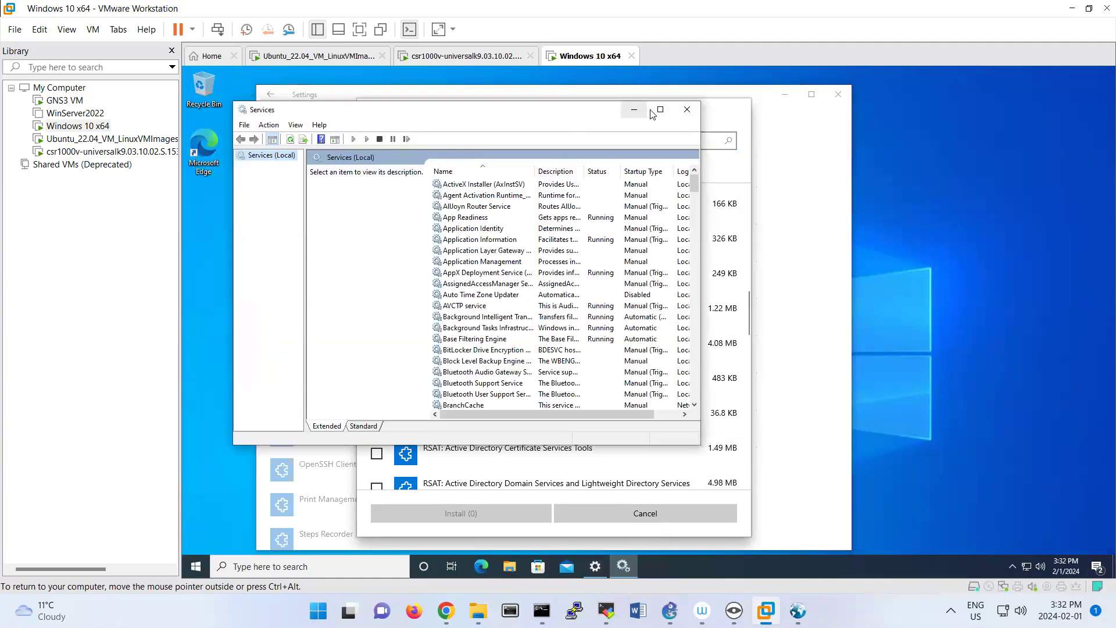
{"action": "left_click", "coordinate": [659, 111]}
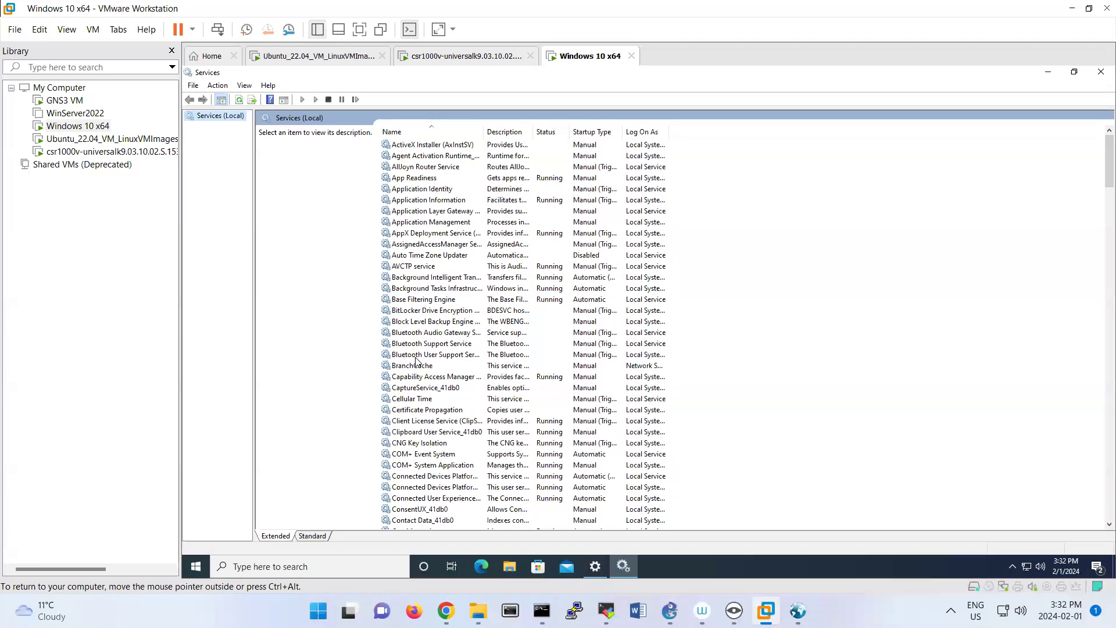
{"action": "key", "text": "s"}
{"action": "key", "text": "Down"}
{"action": "key", "text": "Down"}
{"action": "key", "text": "Down"}
{"action": "key", "text": "Down"}
{"action": "key", "text": "Down"}
{"action": "key", "text": "Down"}
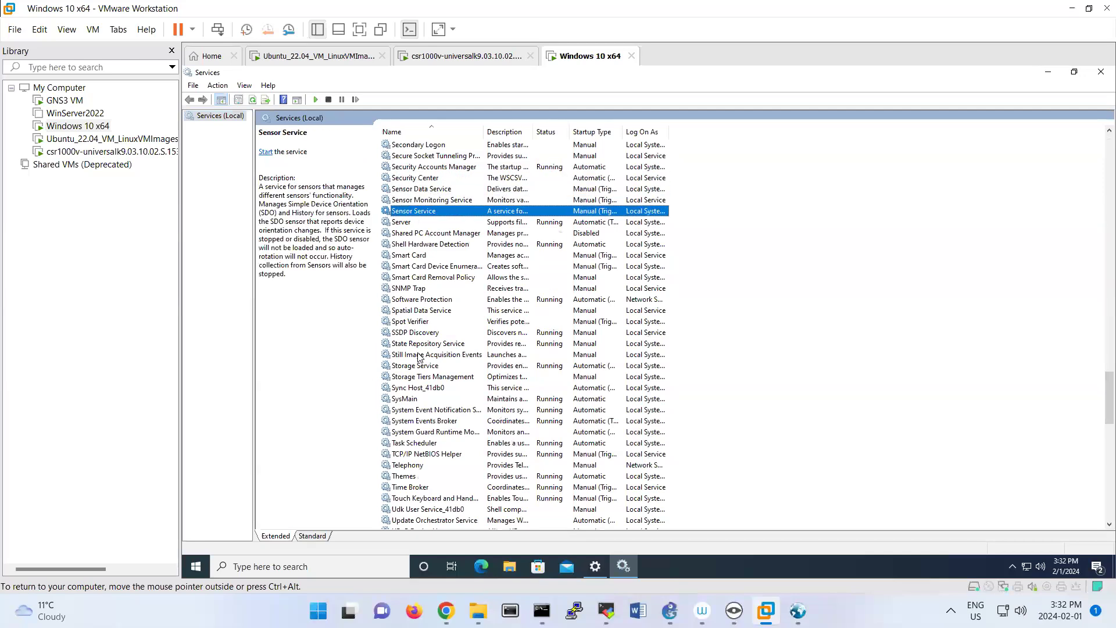
{"action": "key", "text": "Down"}
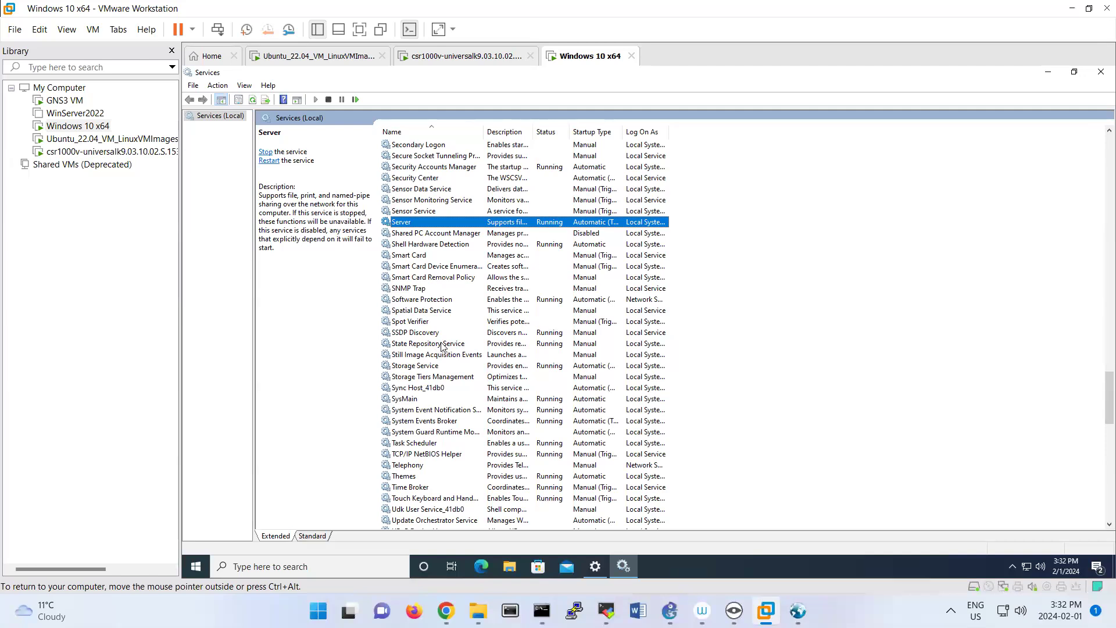
Start the SNMP Trap service from its properties and accept the dialog.
{"action": "left_click", "coordinate": [410, 291]}
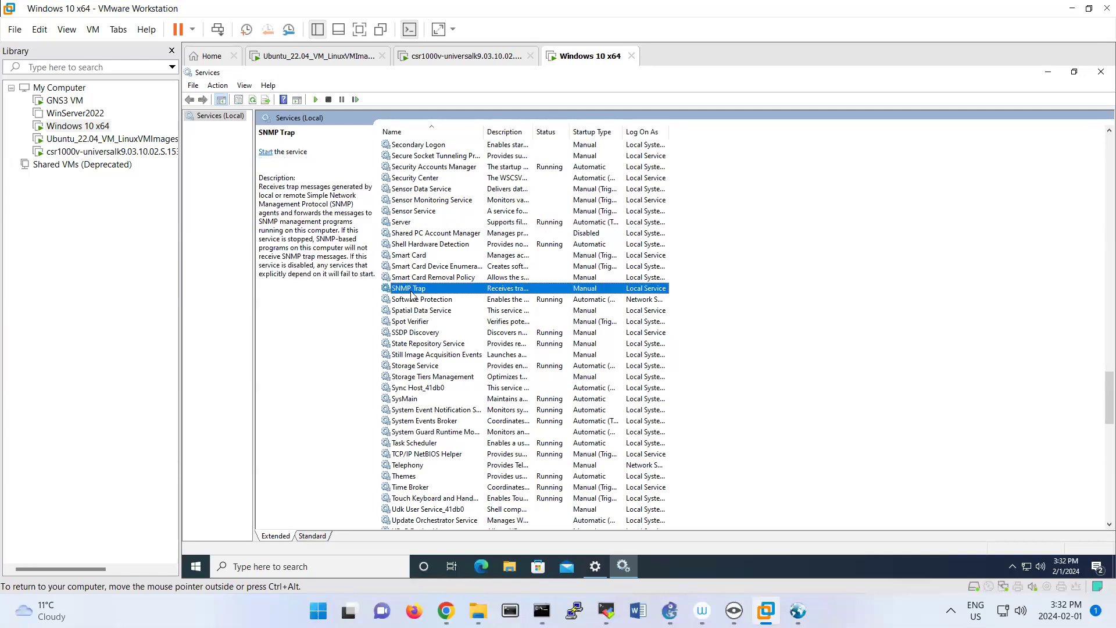
{"action": "double_click", "coordinate": [411, 291]}
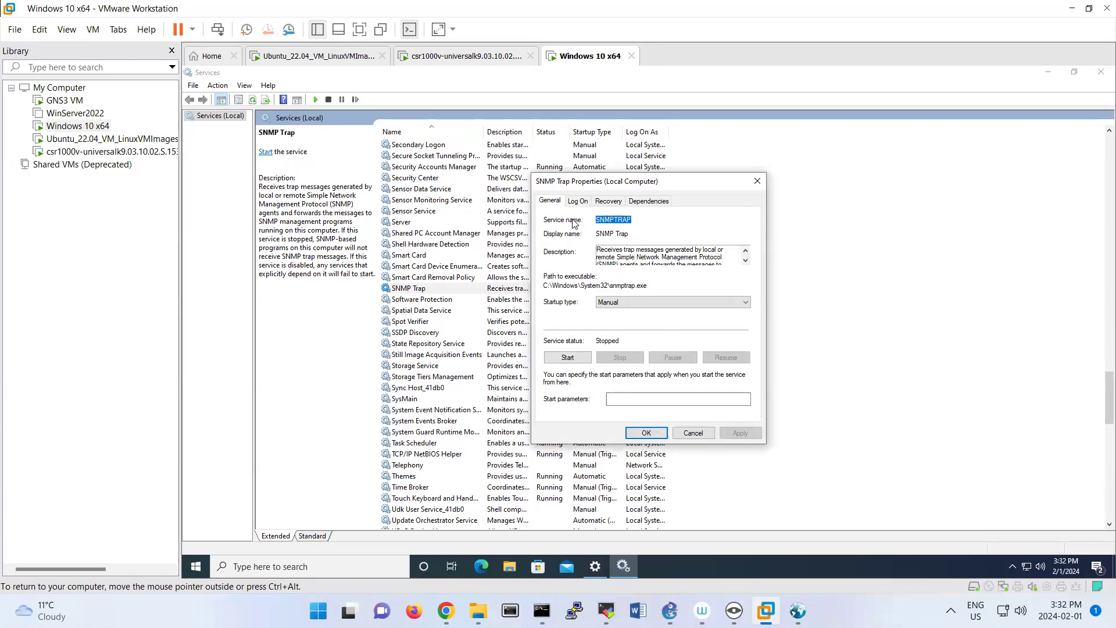
{"action": "left_click", "coordinate": [578, 360]}
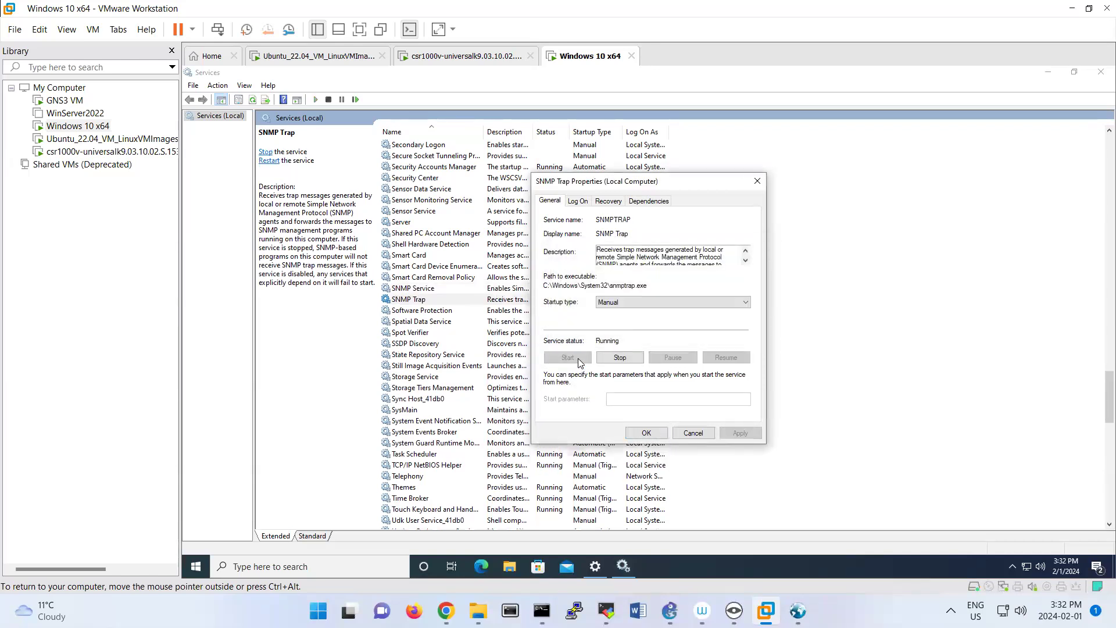
{"action": "left_click", "coordinate": [638, 436]}
Examine the General, Log On and Dependencies properties of the SNMP Service and close the dialog without changes.
{"action": "double_click", "coordinate": [424, 289]}
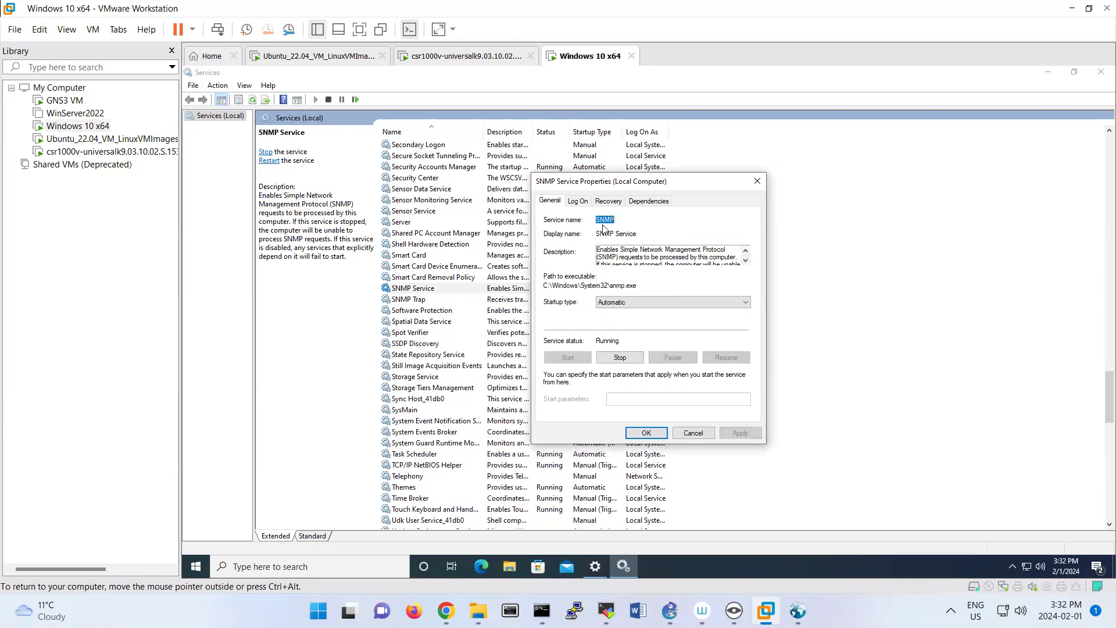
{"action": "left_click", "coordinate": [573, 204]}
{"action": "left_click", "coordinate": [551, 202]}
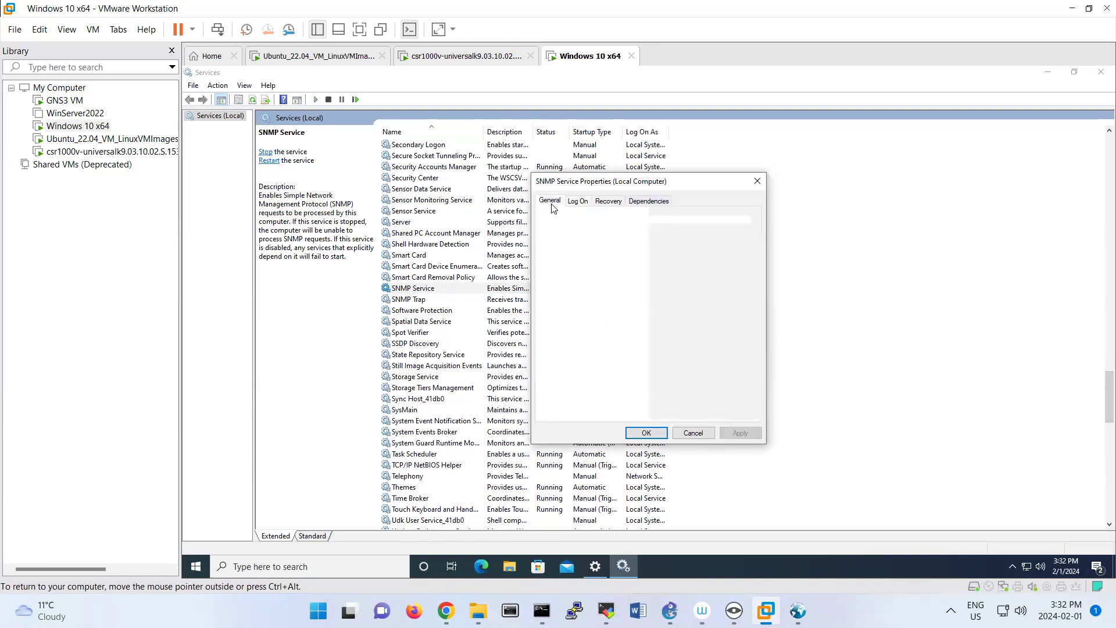
{"action": "left_click", "coordinate": [577, 201]}
{"action": "left_click", "coordinate": [638, 202]}
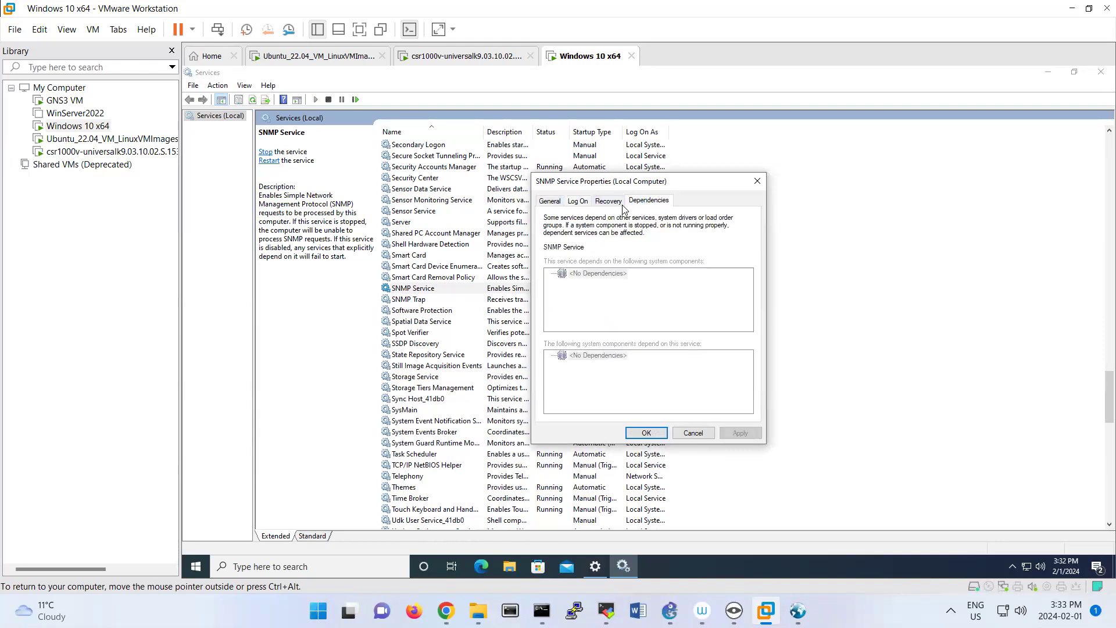
{"action": "left_click", "coordinate": [550, 202]}
{"action": "left_click", "coordinate": [577, 201]}
{"action": "left_click", "coordinate": [549, 204]}
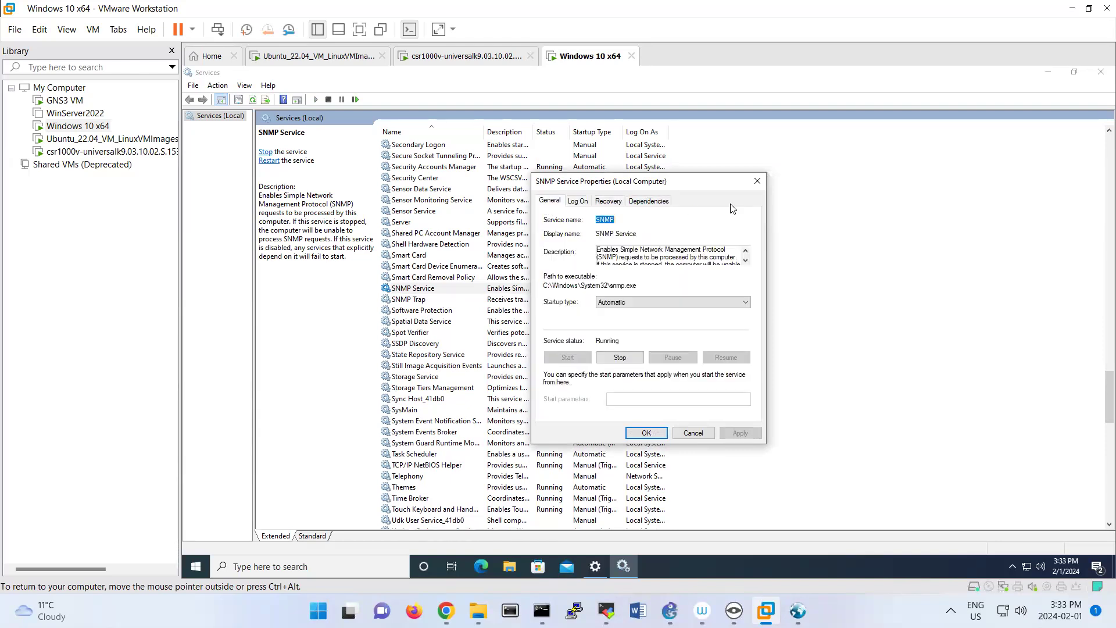
{"action": "left_click", "coordinate": [757, 181]}
Reopen the SNMP Service properties to check the general settings, cancel the dialog, and clear the service selection.
{"action": "right_click", "coordinate": [524, 289]}
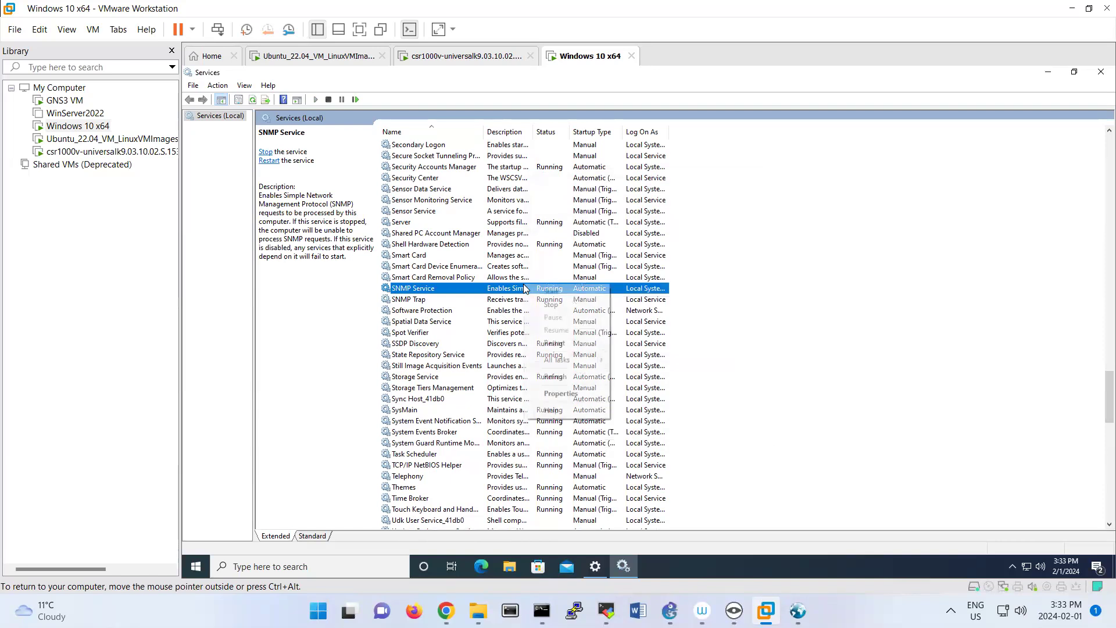
{"action": "left_click", "coordinate": [561, 394]}
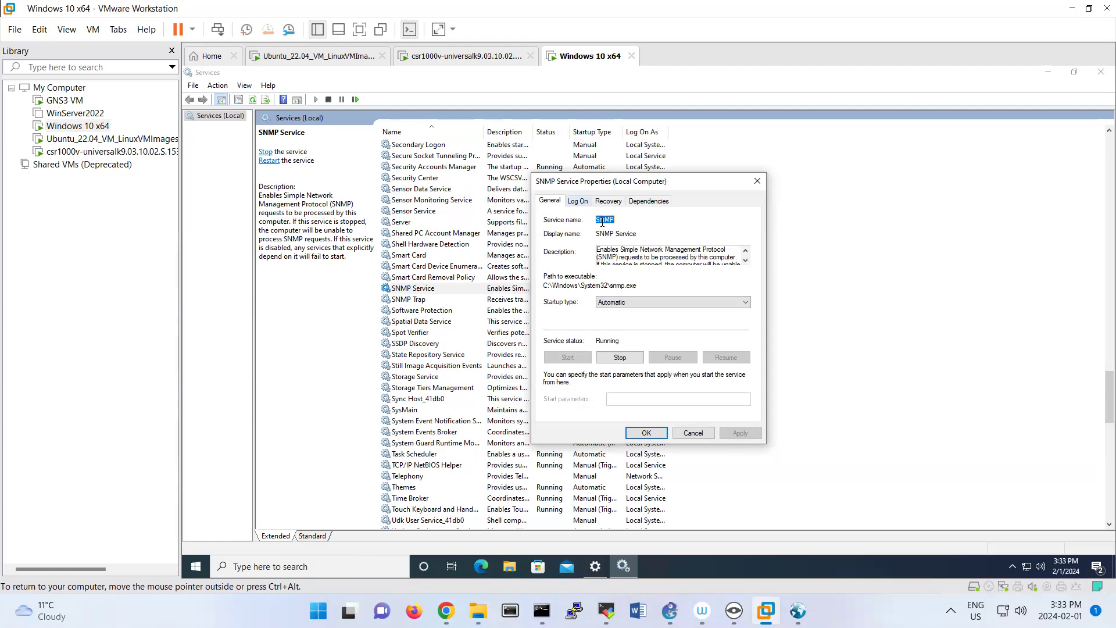
{"action": "left_click", "coordinate": [692, 433]}
{"action": "left_click", "coordinate": [756, 288]}
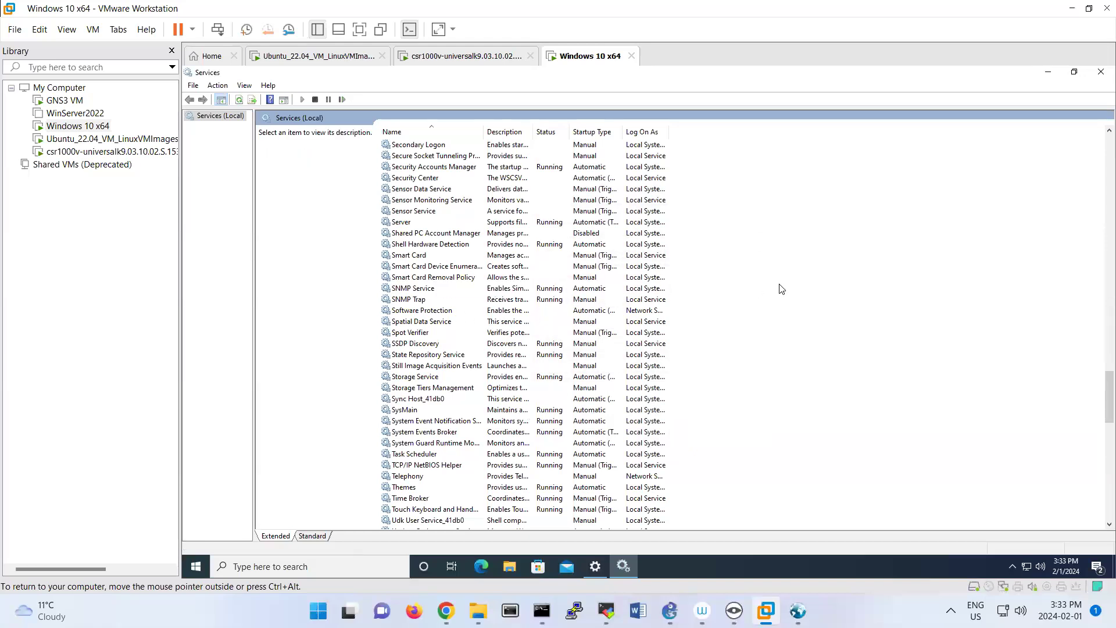
Leave the add-feature dialog in Settings, check the installed features and the optional feature history for SNMP, and close Settings.
{"action": "left_click", "coordinate": [599, 569]}
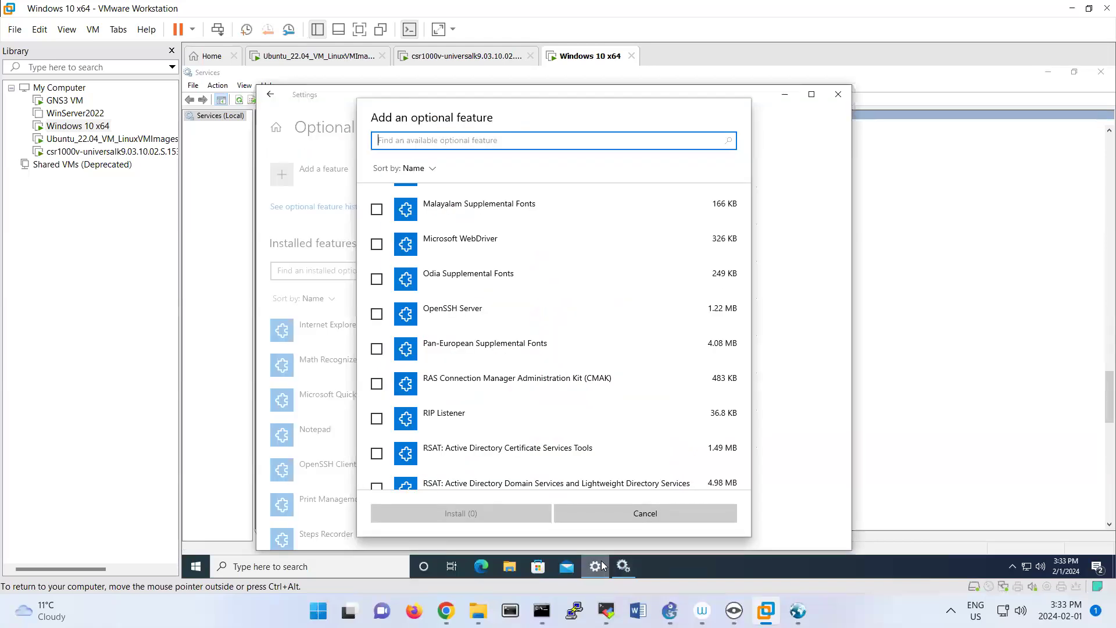
{"action": "left_click", "coordinate": [645, 514]}
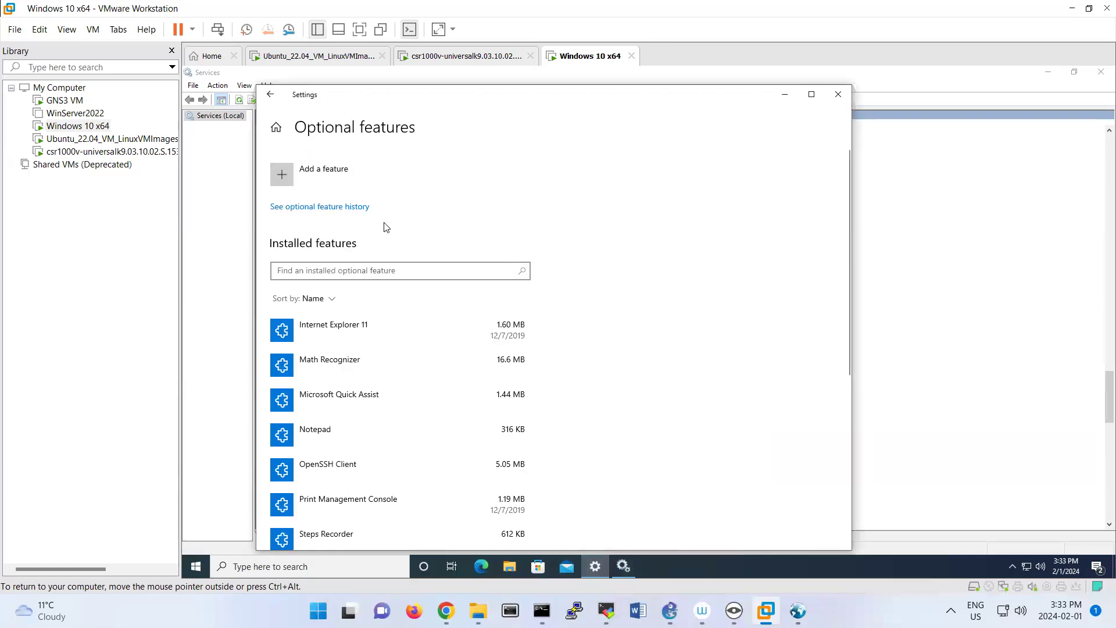
{"action": "scroll", "coordinate": [394, 250], "scroll_direction": "down", "scroll_amount": 5}
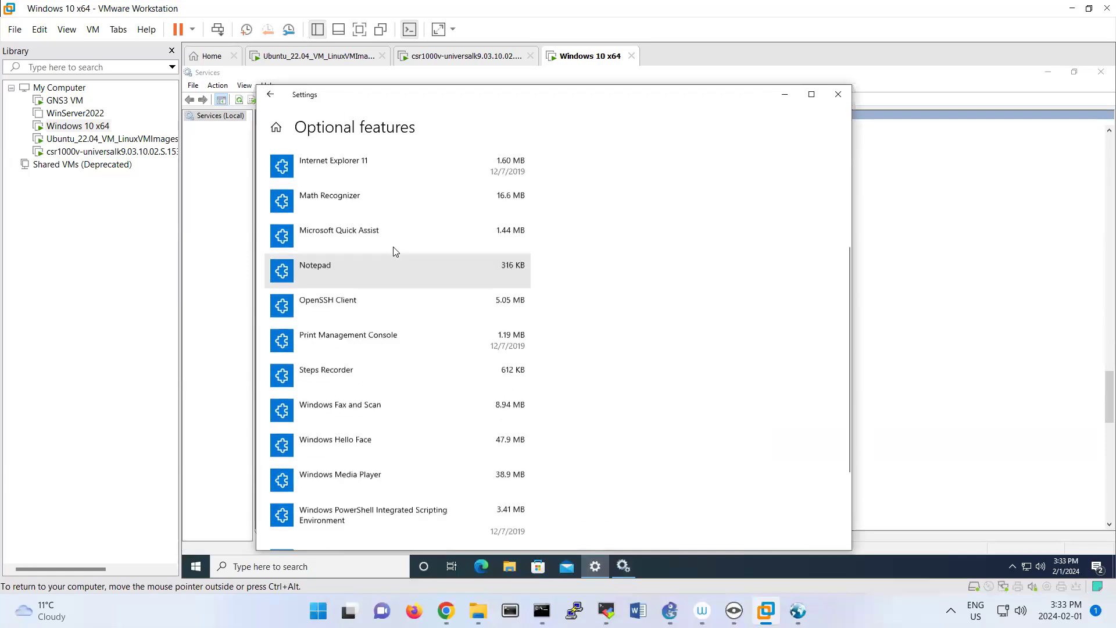
{"action": "scroll", "coordinate": [394, 246], "scroll_direction": "up", "scroll_amount": 5}
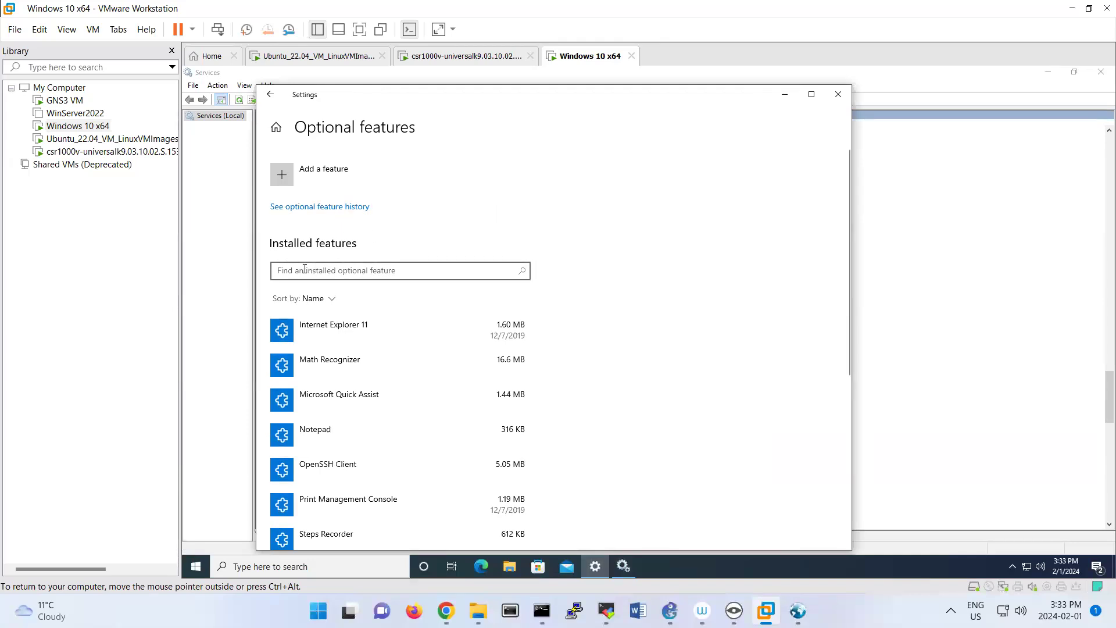
{"action": "left_click", "coordinate": [311, 208]}
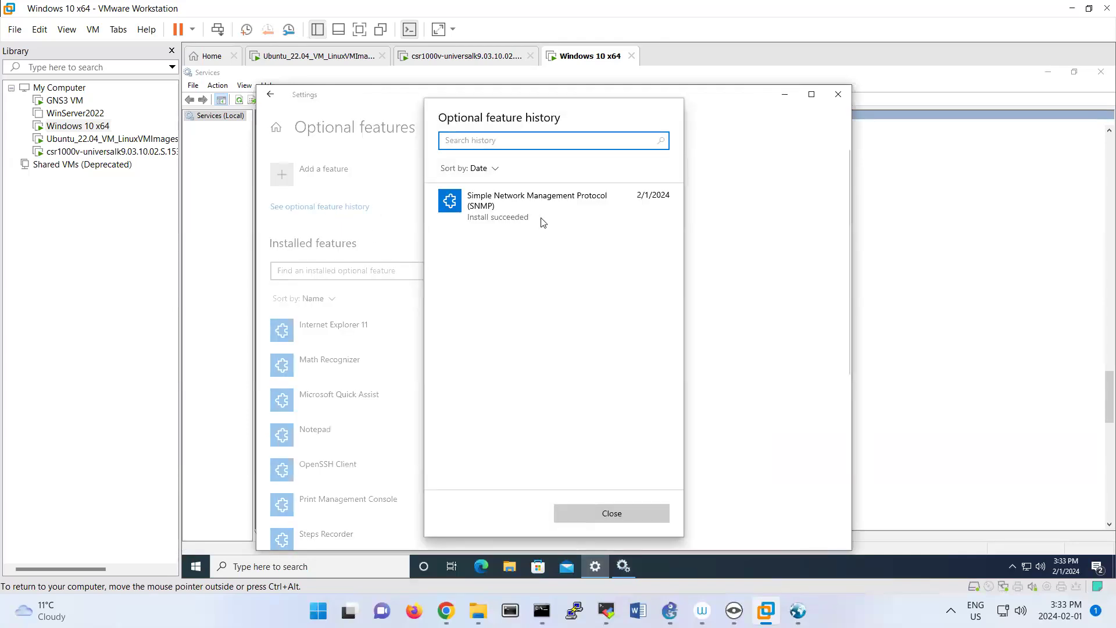
{"action": "left_click", "coordinate": [615, 506]}
{"action": "left_click", "coordinate": [838, 94]}
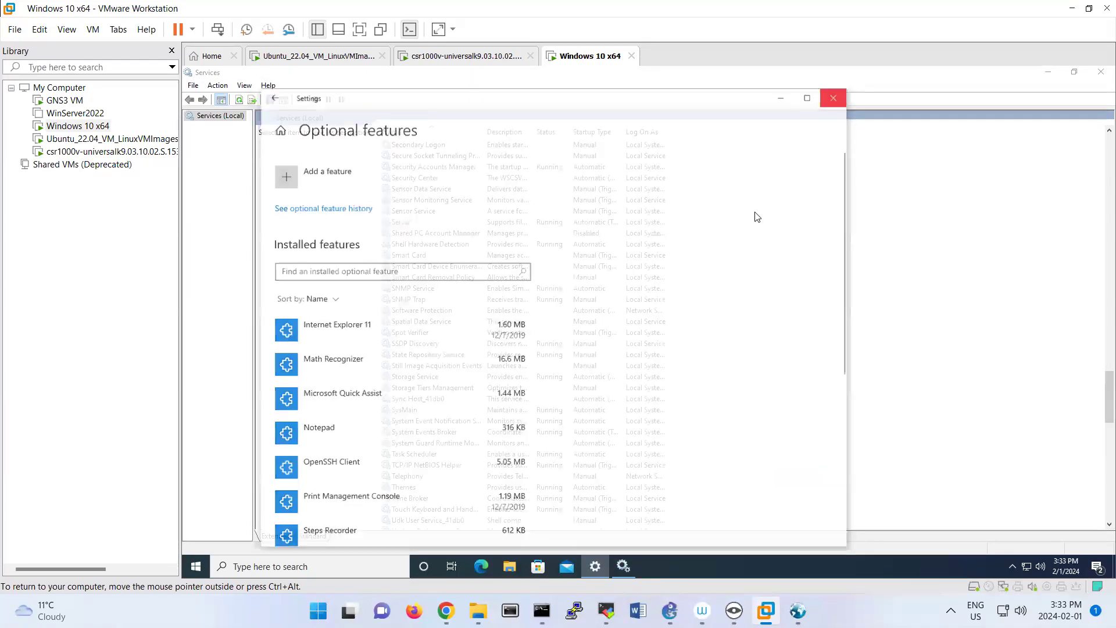
Check the general properties of the SNMP Trap and SNMP Service entries, cancelling both dialogs without changes.
{"action": "left_click", "coordinate": [449, 300]}
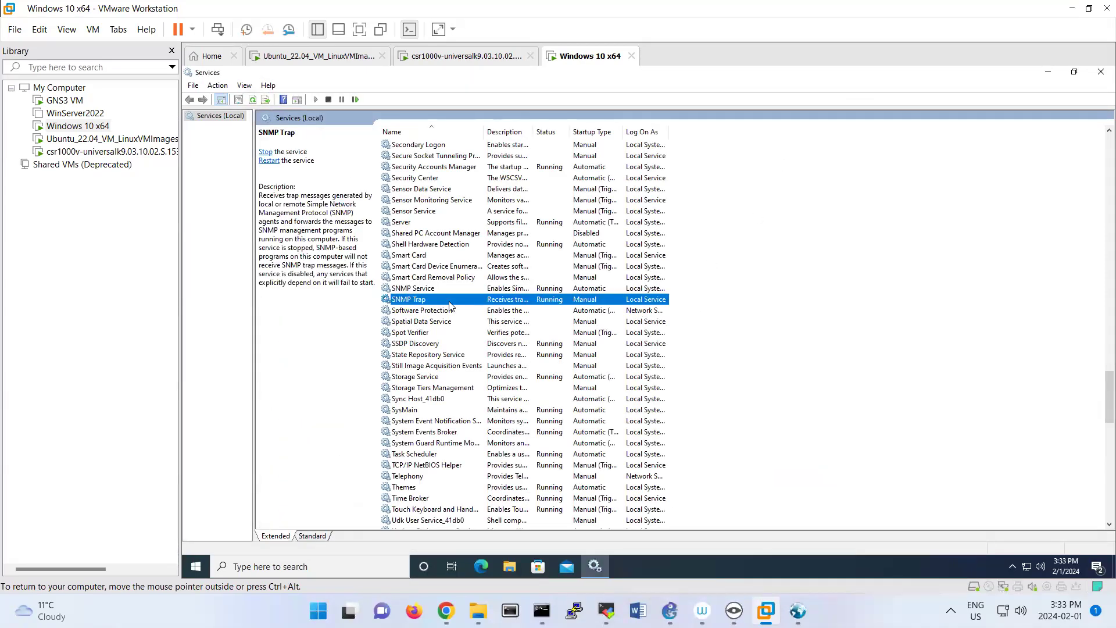
{"action": "right_click", "coordinate": [450, 301]}
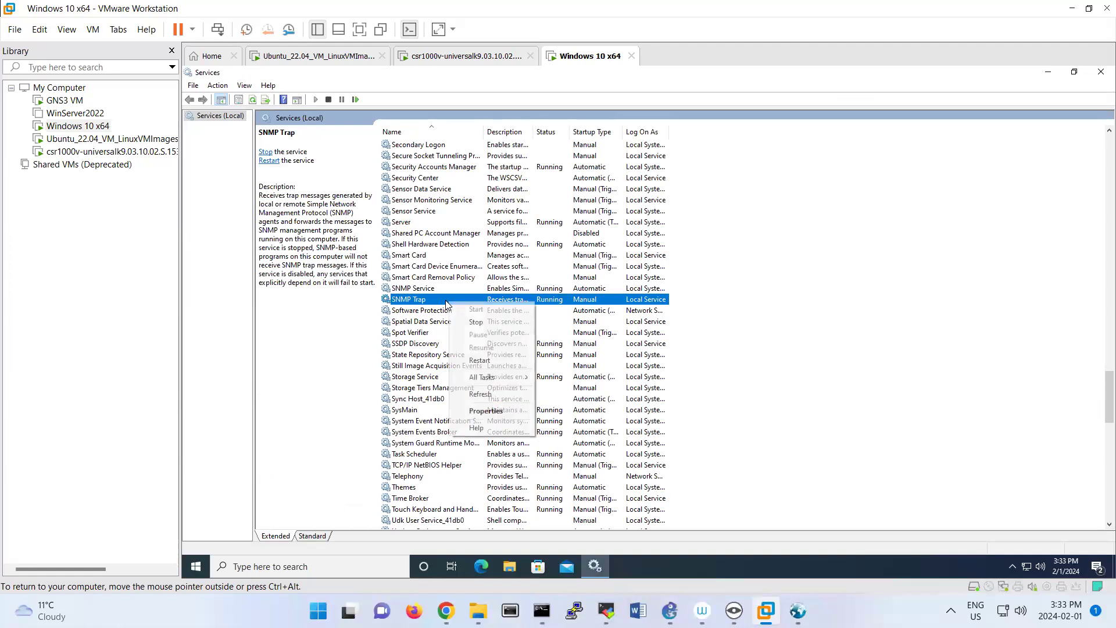
{"action": "left_click", "coordinate": [480, 407]}
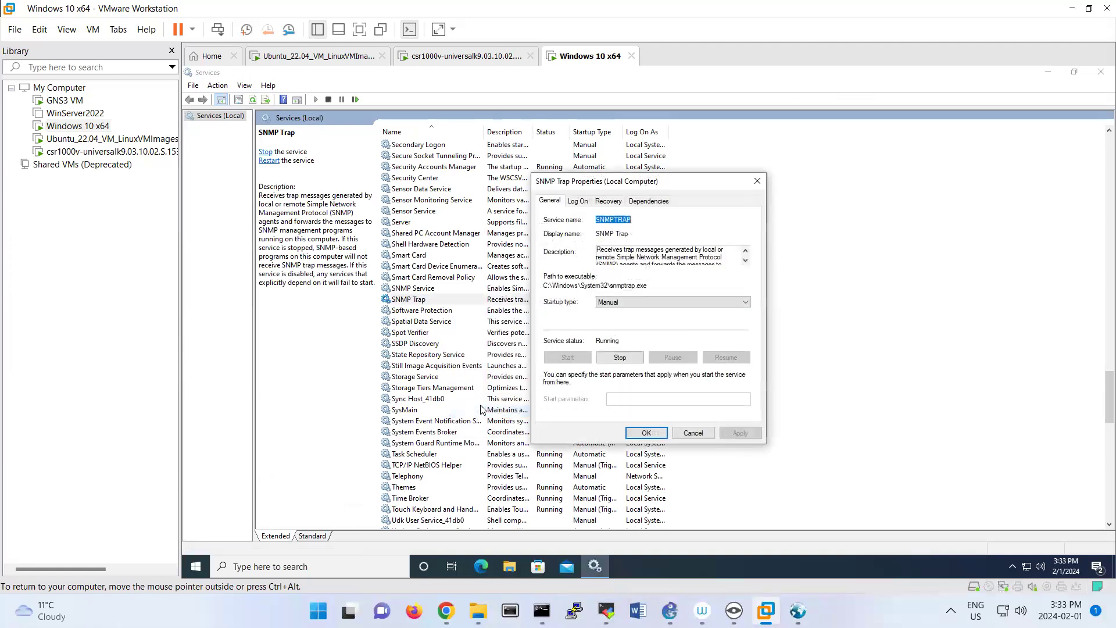
{"action": "left_click", "coordinate": [692, 432]}
{"action": "double_click", "coordinate": [437, 289]}
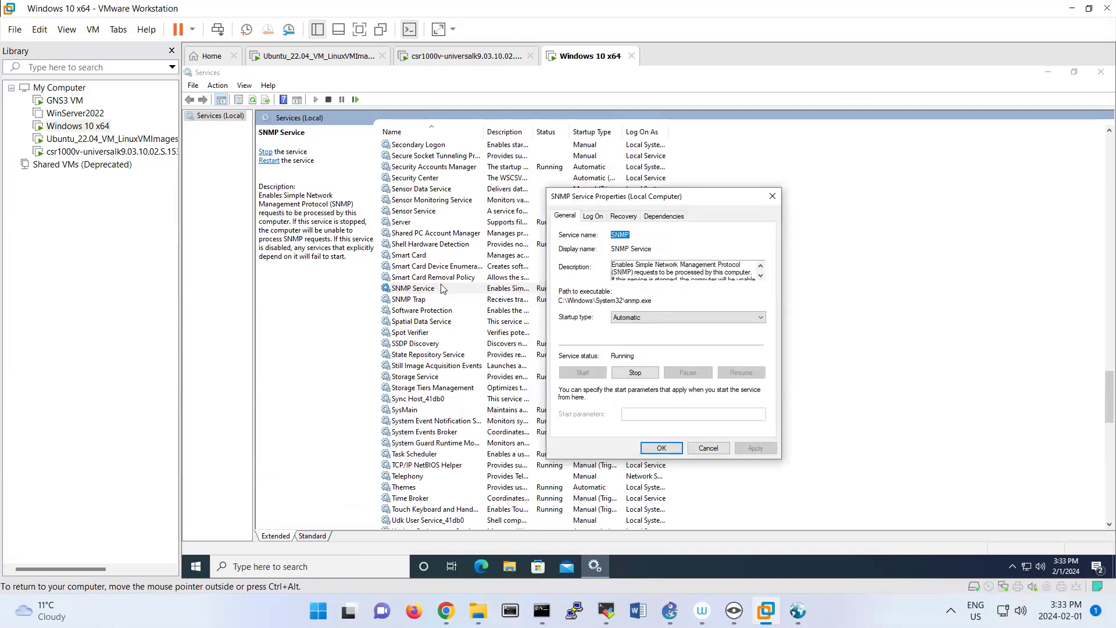
{"action": "left_click", "coordinate": [704, 448]}
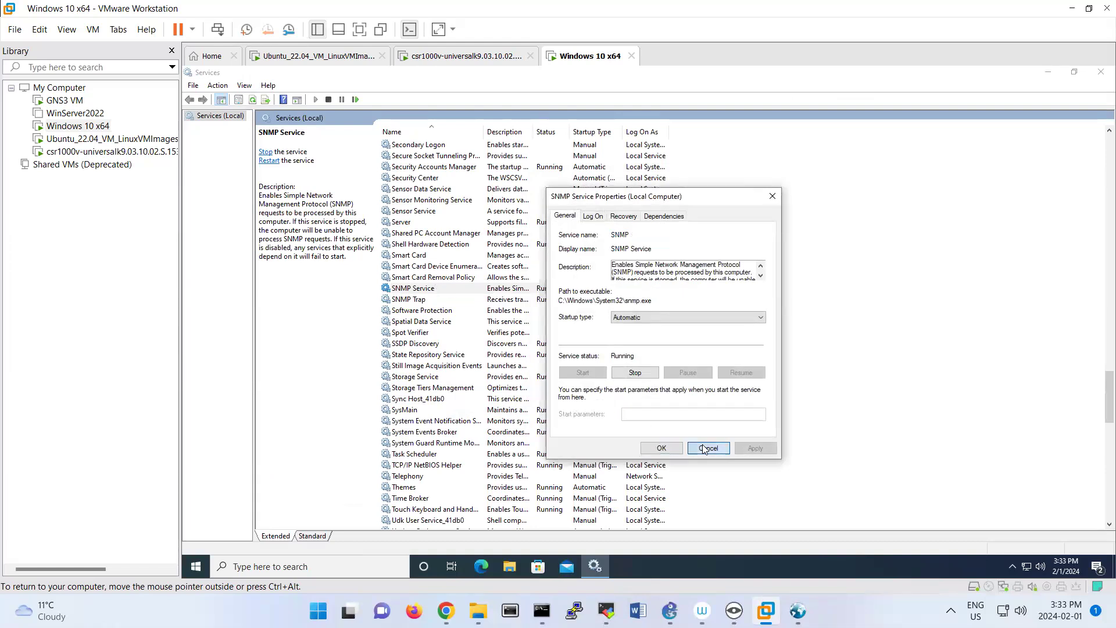
Close the Services console and restart the Windows 10 virtual machine.
{"action": "left_click", "coordinate": [1104, 72]}
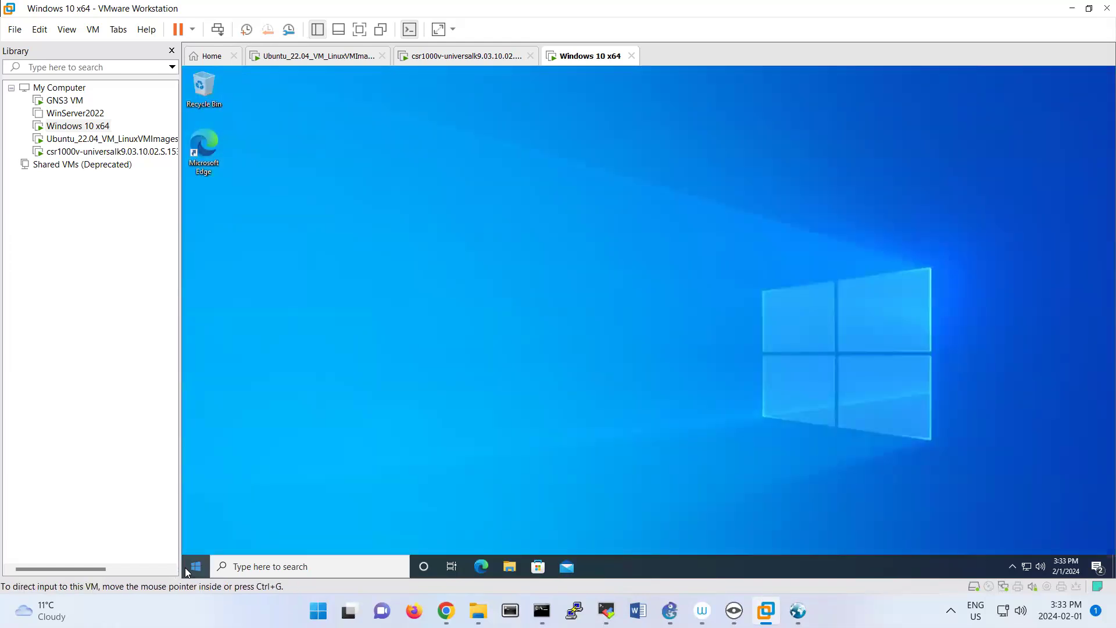
{"action": "left_click", "coordinate": [189, 573]}
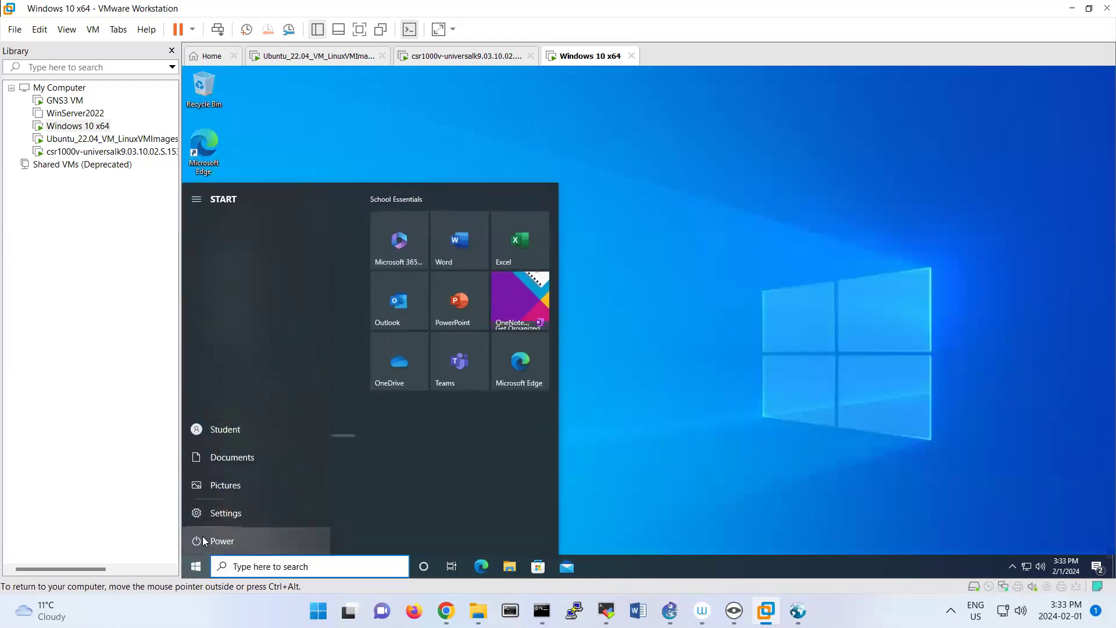
{"action": "left_click", "coordinate": [203, 540]}
{"action": "left_click", "coordinate": [209, 519]}
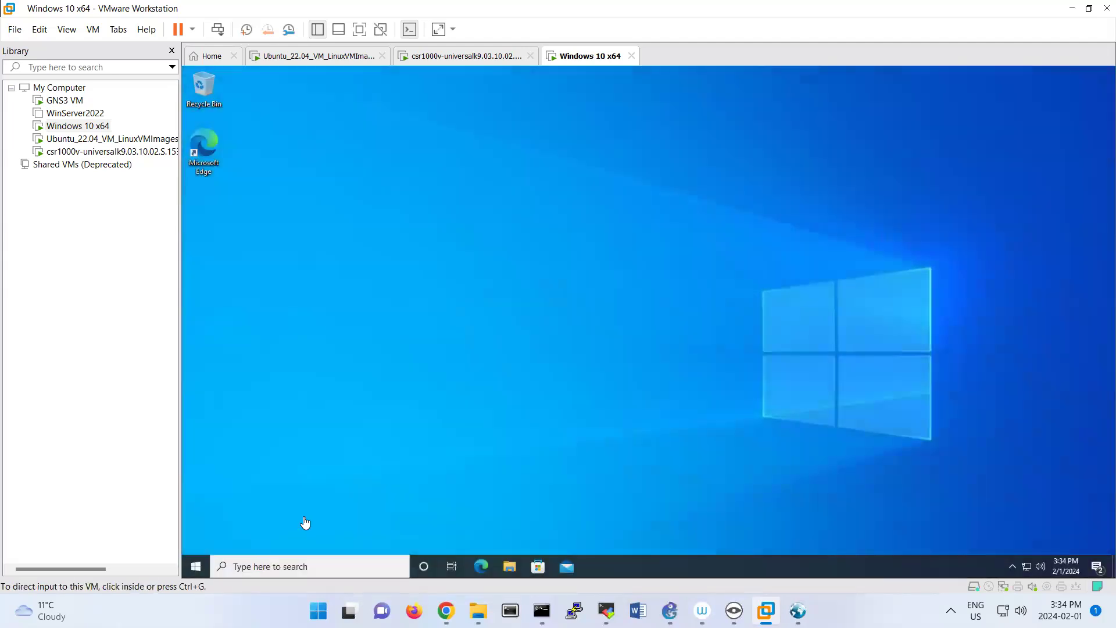
Open the Services console in the restarted virtual machine and bring up the SNMP Service properties.
{"action": "left_click", "coordinate": [197, 565]}
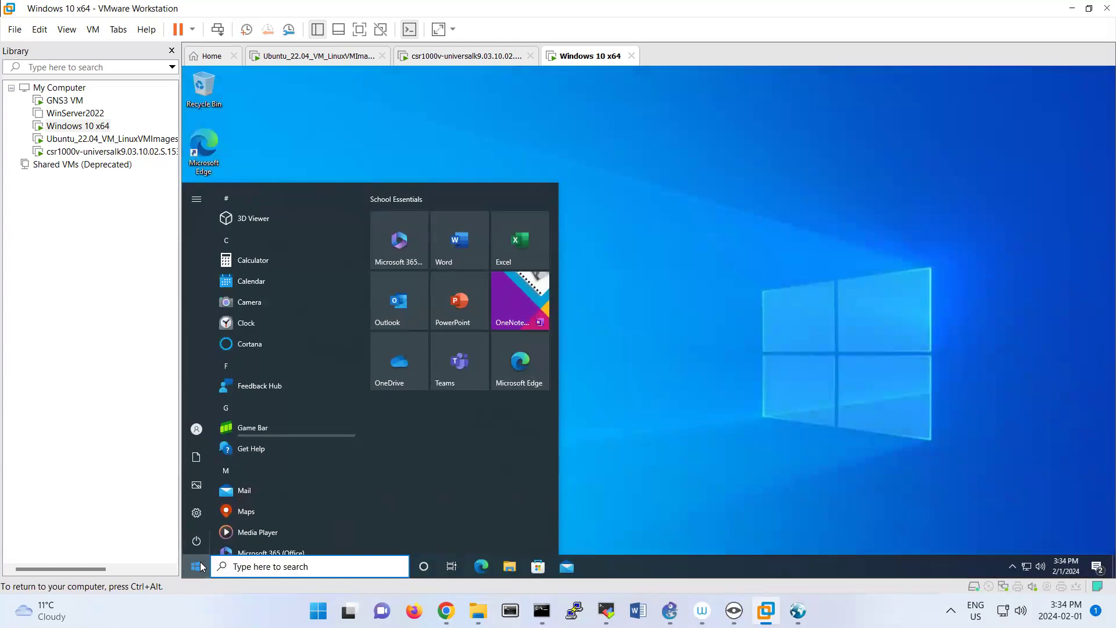
{"action": "type", "text": "services"}
{"action": "key", "text": "Return"}
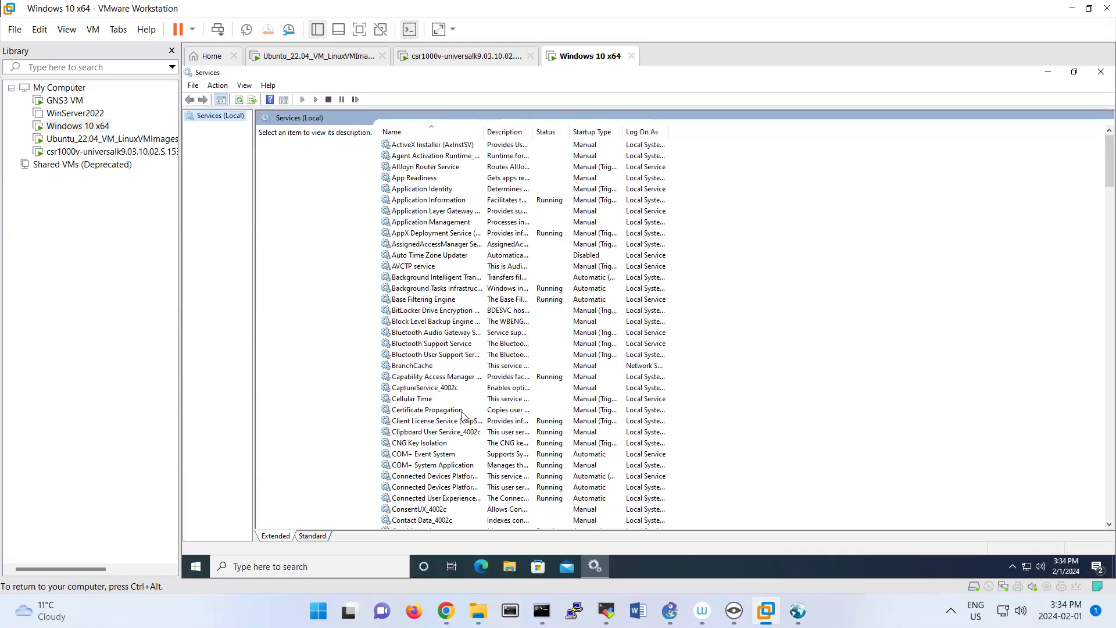
{"action": "left_click", "coordinate": [462, 410]}
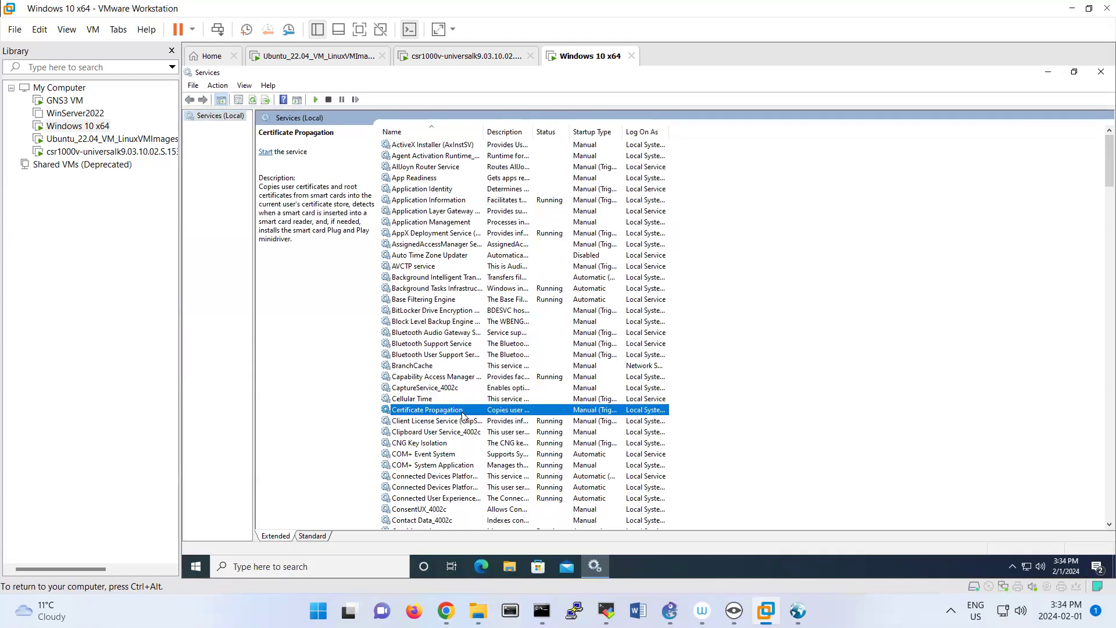
{"action": "scroll", "coordinate": [464, 413], "scroll_direction": "down", "scroll_amount": 12}
{"action": "scroll", "coordinate": [464, 413], "scroll_direction": "down", "scroll_amount": 5}
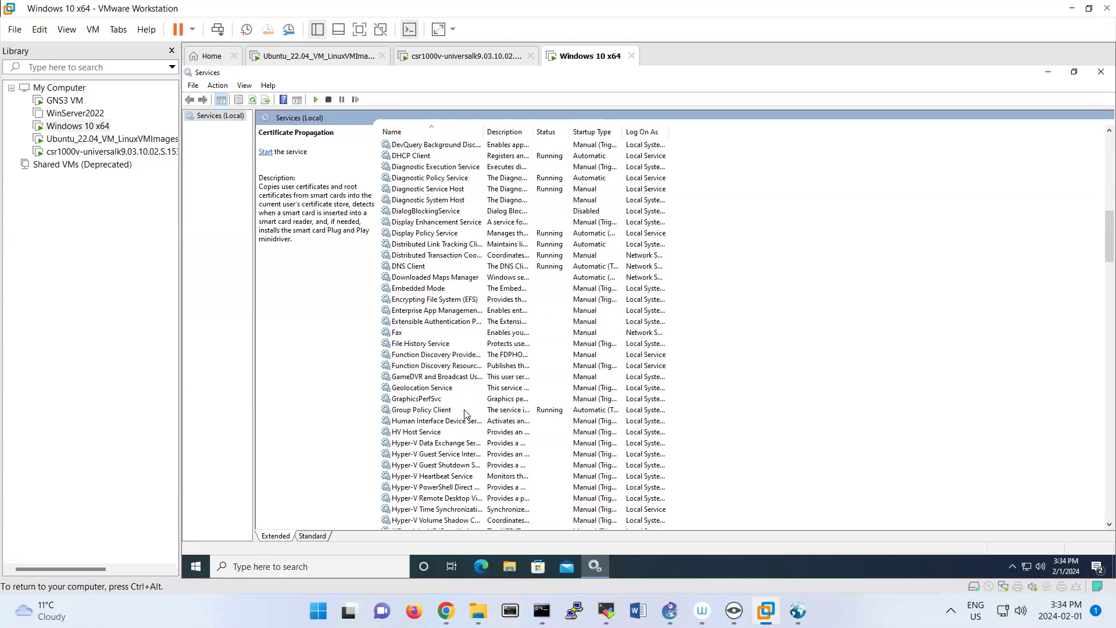
{"action": "scroll", "coordinate": [465, 412], "scroll_direction": "down", "scroll_amount": 15}
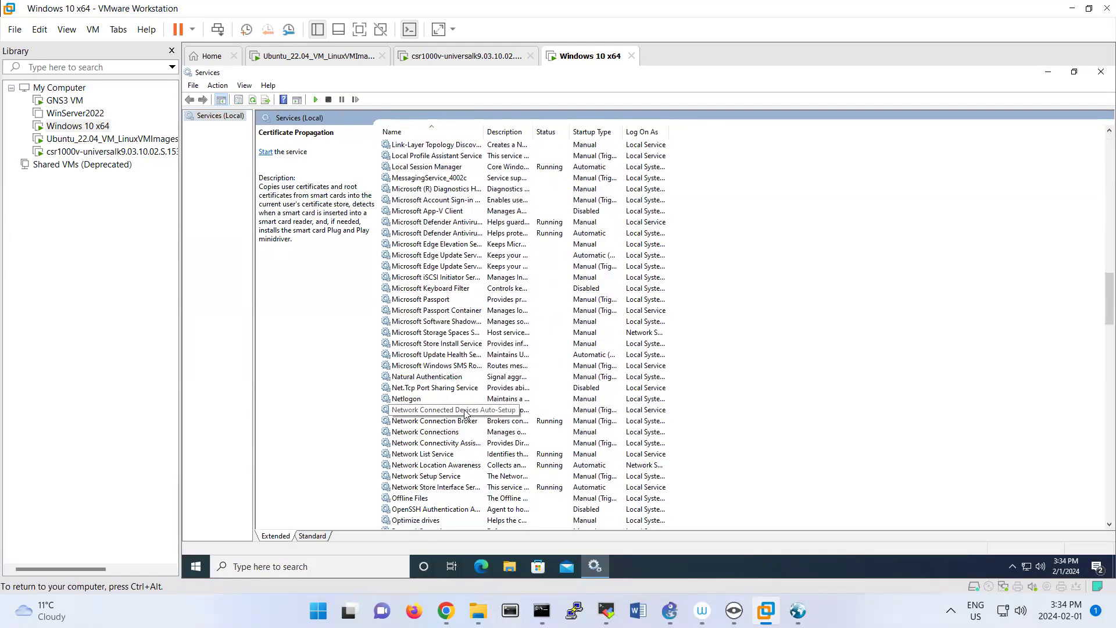
{"action": "scroll", "coordinate": [464, 413], "scroll_direction": "down", "scroll_amount": 17}
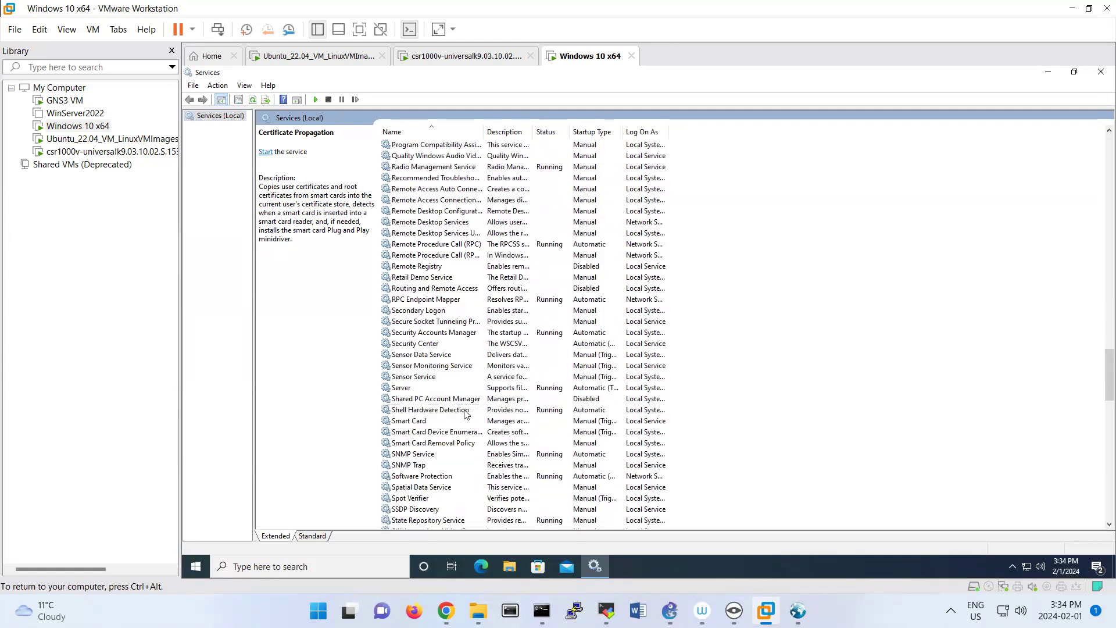
{"action": "left_click", "coordinate": [433, 454]}
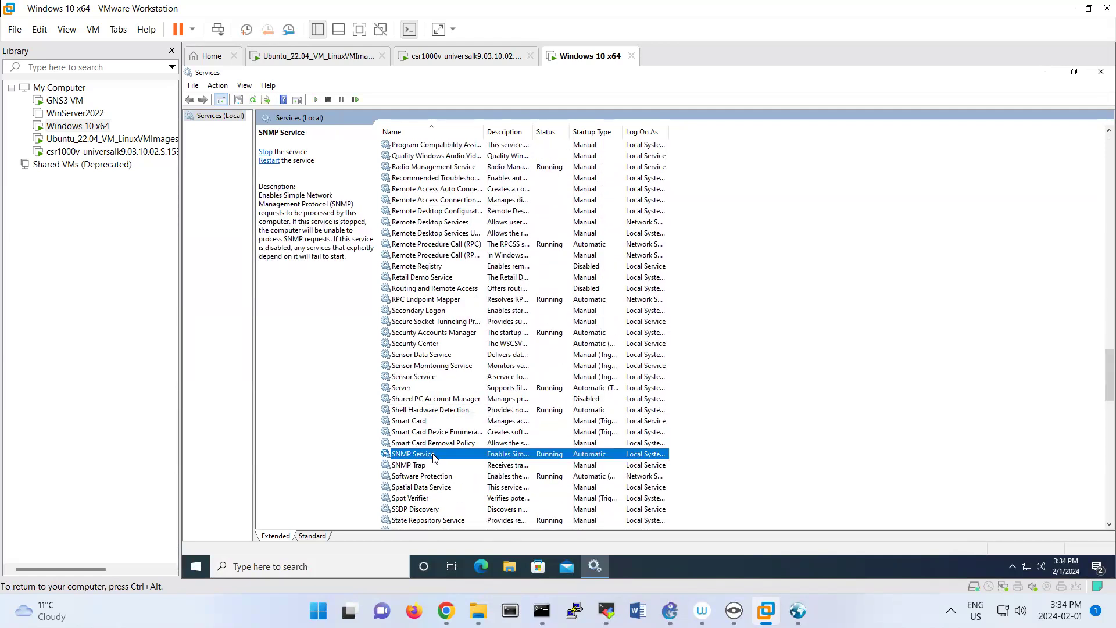
{"action": "double_click", "coordinate": [433, 456]}
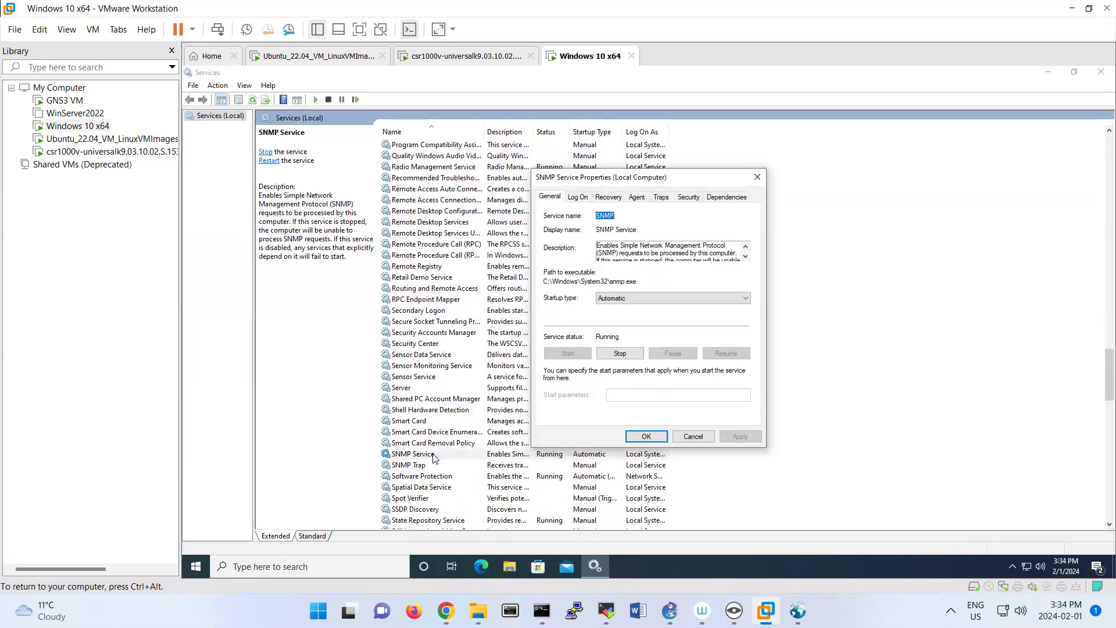
In the SNMP Service security settings, add the READ ONLY community "windows", accept SNMP packets from any host, and confirm the dialog.
{"action": "left_click", "coordinate": [695, 200]}
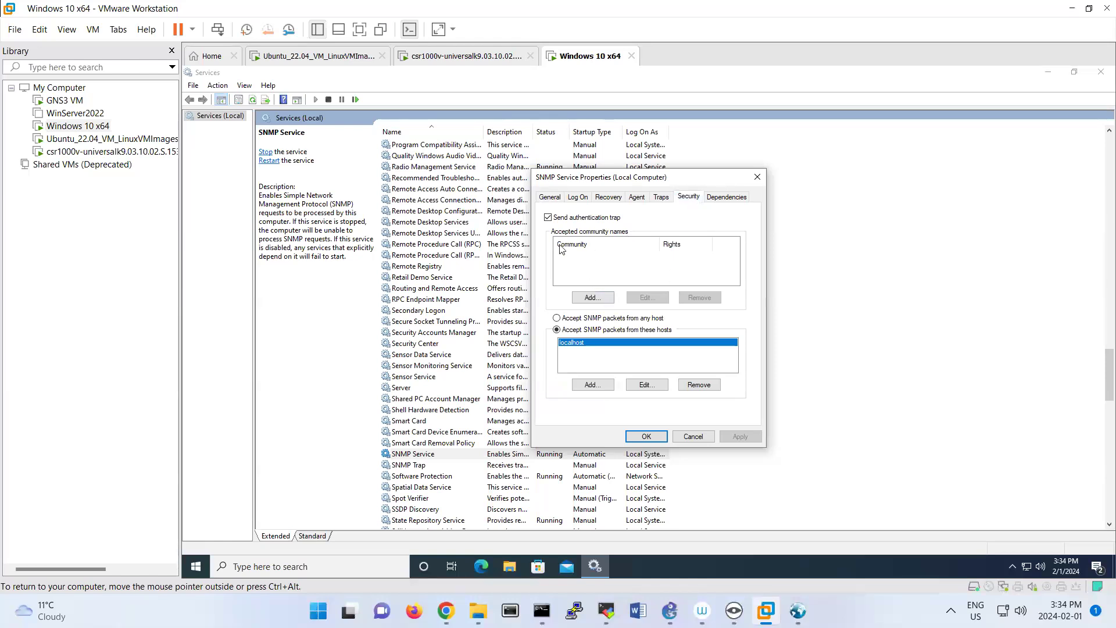
{"action": "left_click", "coordinate": [592, 298]}
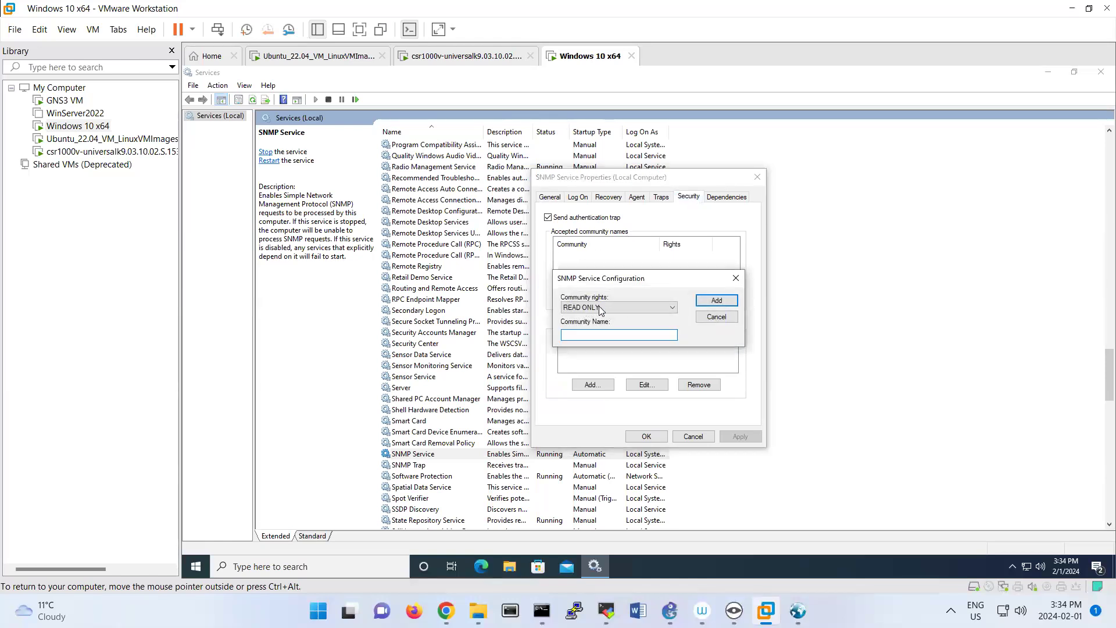
{"action": "left_click", "coordinate": [716, 316]}
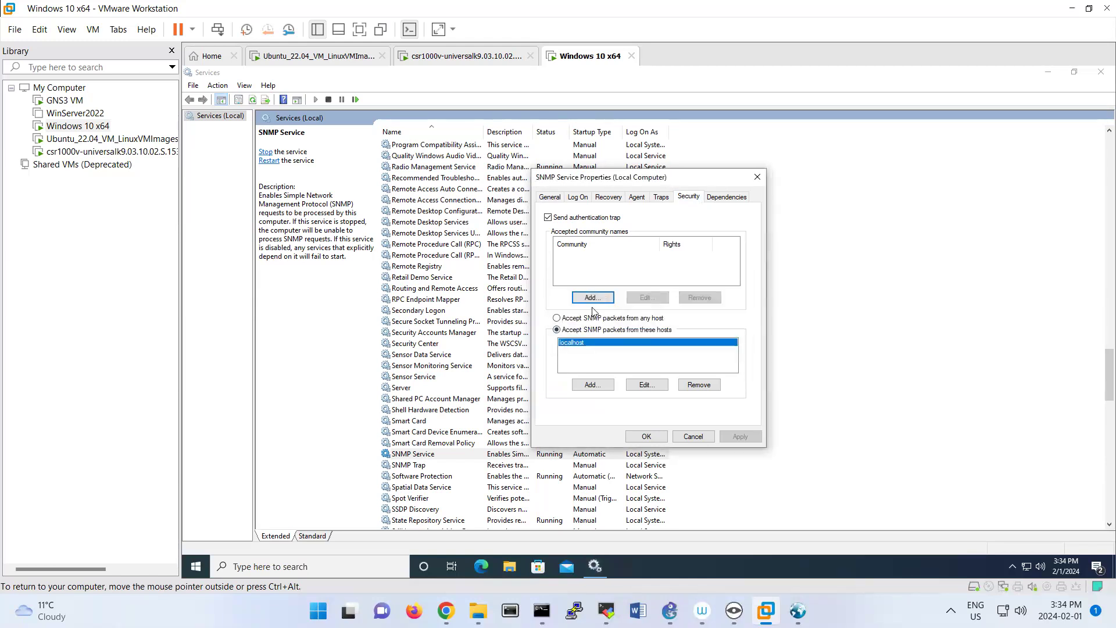
{"action": "left_click", "coordinate": [592, 300]}
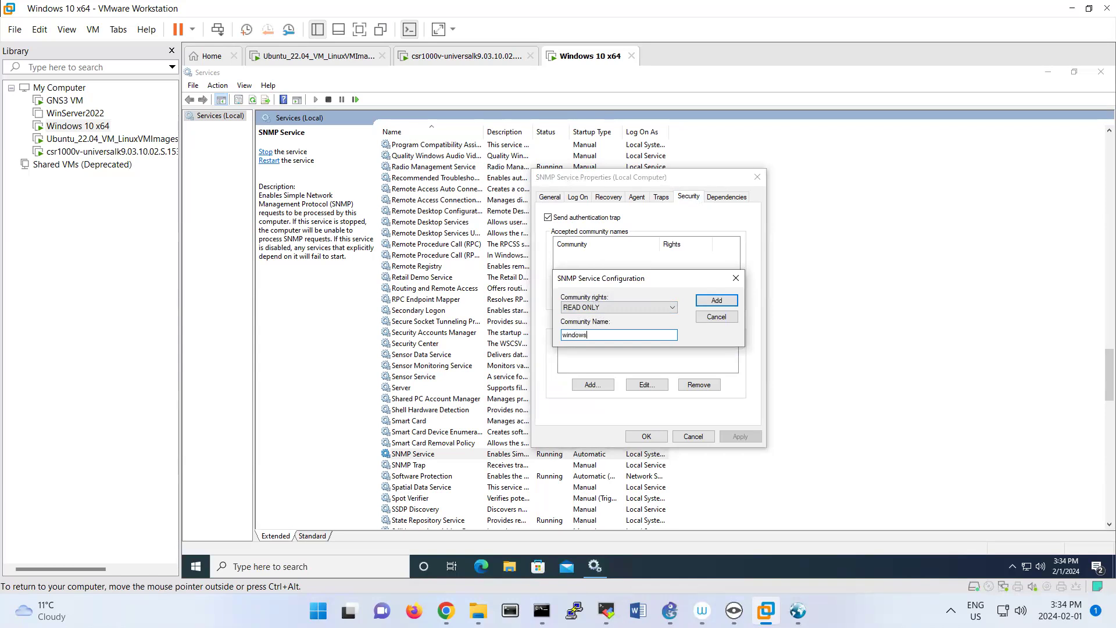
{"action": "left_click", "coordinate": [716, 300]}
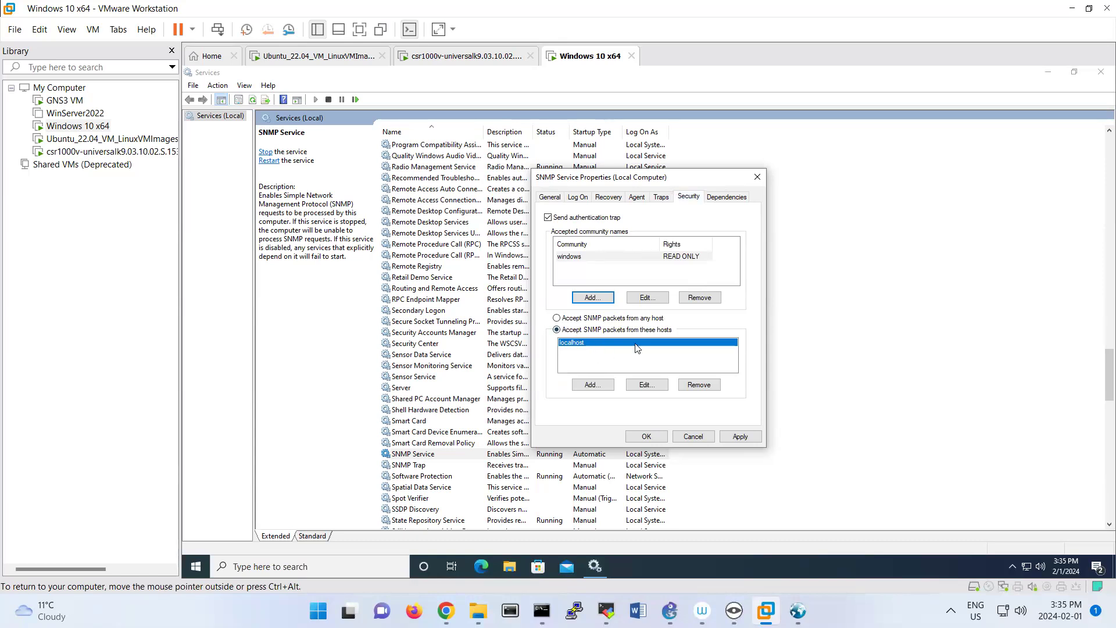
{"action": "left_click", "coordinate": [608, 319]}
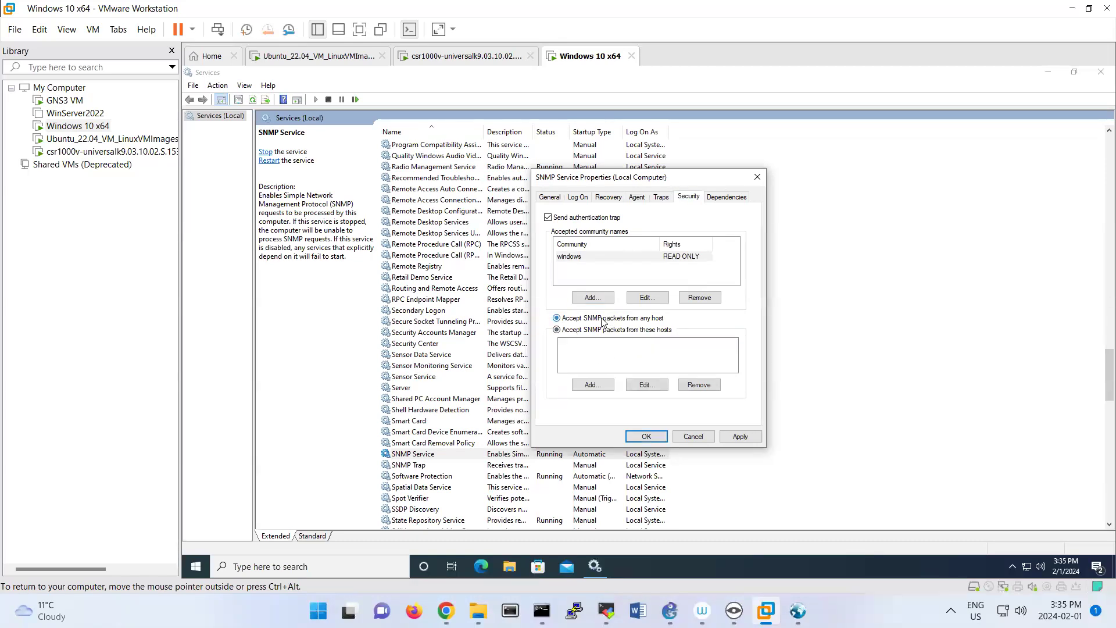
{"action": "left_click", "coordinate": [650, 436]}
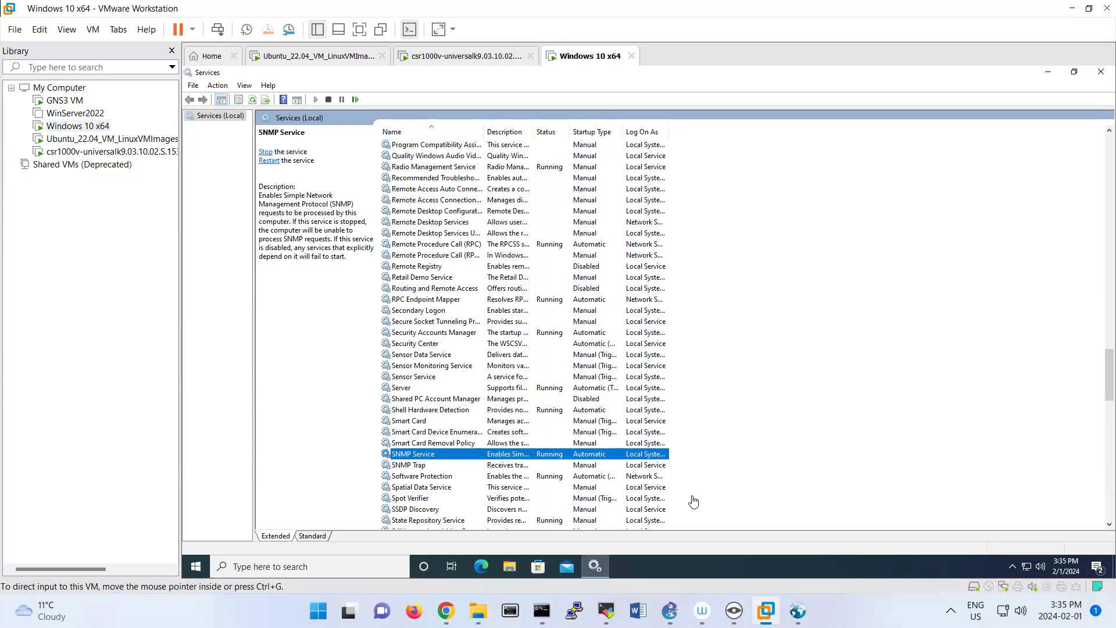
Switch to the Ubuntu terminal, go up to /usr/local/nagios/etc, list its files, and open nagios.cfg in nano.
{"action": "left_click", "coordinate": [542, 610]}
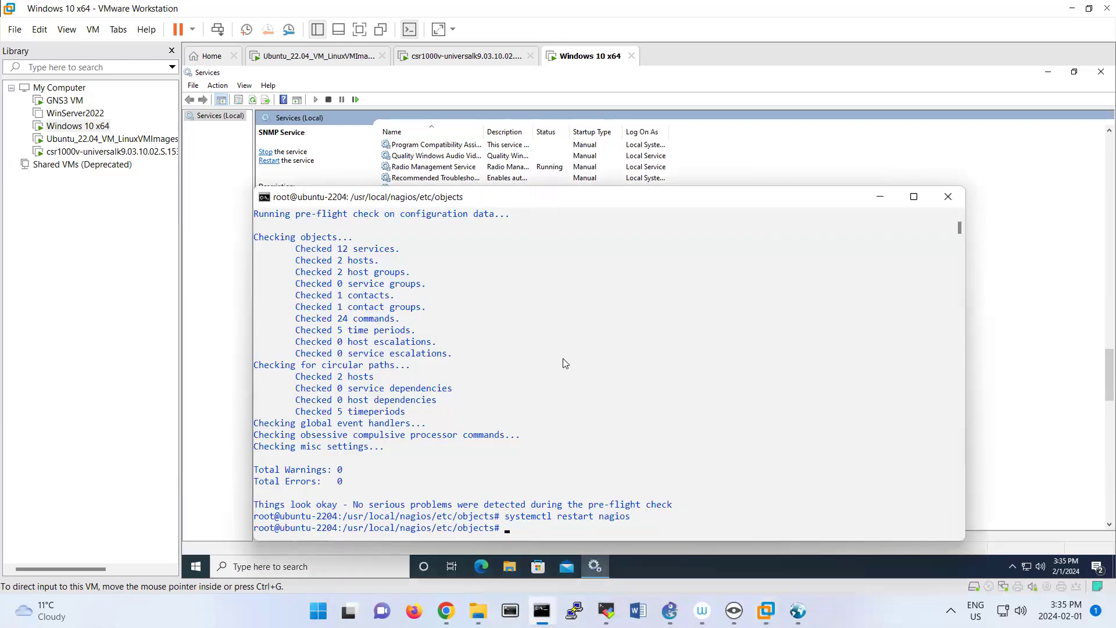
{"action": "type", "text": "cd .."}
{"action": "key", "text": "Return"}
{"action": "type", "text": "ls"}
{"action": "key", "text": "Return"}
{"action": "type", "text": "nano nagios.cfg"}
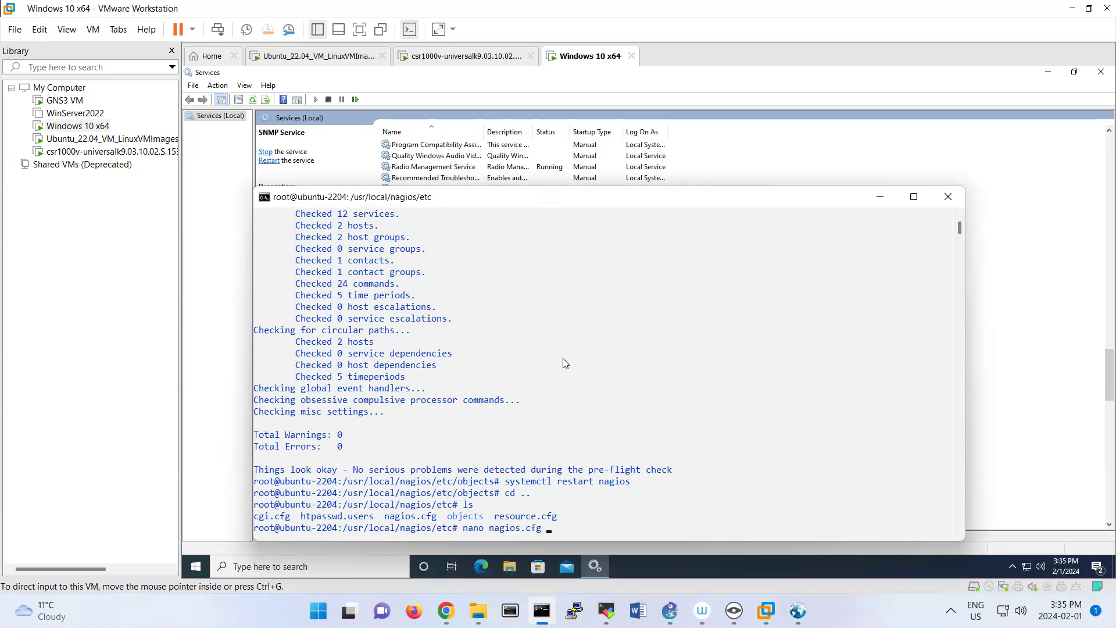
{"action": "key", "text": "Return"}
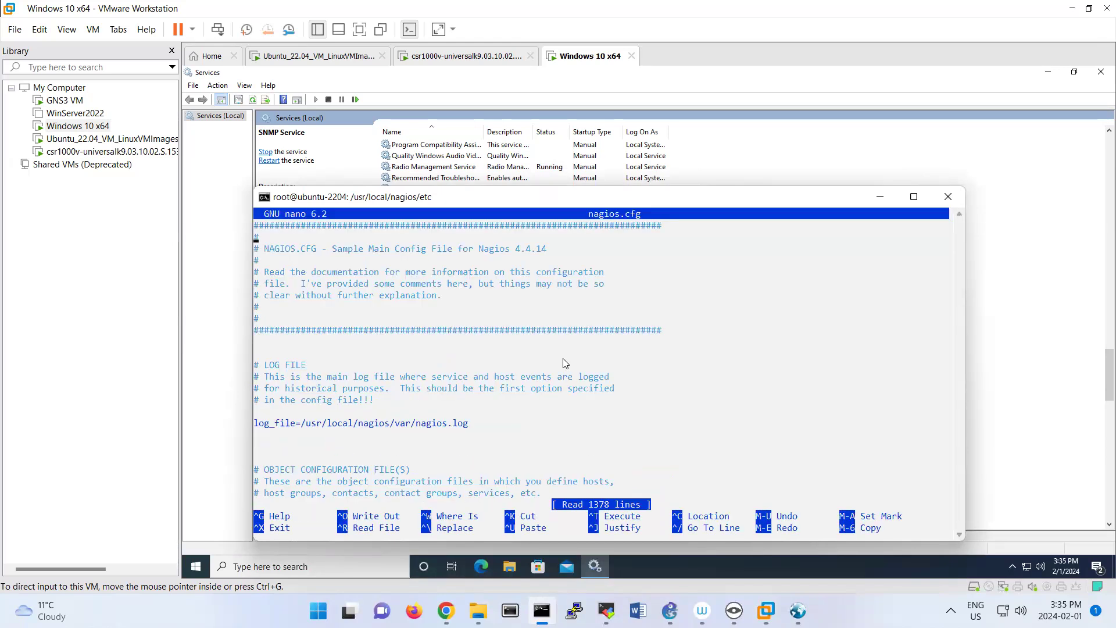
Uncomment the cfg_file line for /usr/local/nagios/etc/objects/windows.cfg in nagios.cfg, then save and exit nano.
{"action": "key", "text": "Down"}
{"action": "key", "text": "Down"}
{"action": "key", "text": "Down"}
{"action": "key", "text": "Down"}
{"action": "key", "text": "Down"}
{"action": "key", "text": "Down"}
{"action": "key", "text": "Down"}
{"action": "key", "text": "Down"}
{"action": "key", "text": "Down"}
{"action": "key", "text": "Down"}
{"action": "key", "text": "Down"}
{"action": "key", "text": "Down"}
{"action": "key", "text": "Down"}
{"action": "key", "text": "Down"}
{"action": "key", "text": "Down"}
{"action": "key", "text": "Down"}
{"action": "key", "text": "Down"}
{"action": "key", "text": "Down"}
{"action": "key", "text": "Down"}
{"action": "key", "text": "Down"}
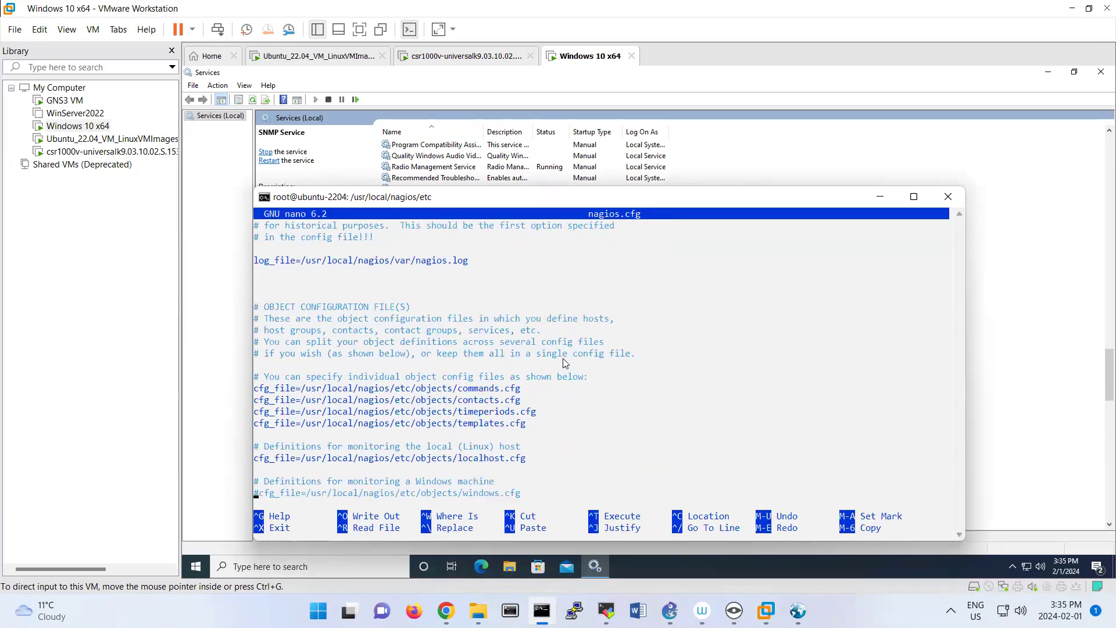
{"action": "key", "text": "BackSpace"}
{"action": "key", "text": "ctrl+x"}
{"action": "key", "text": "y"}
{"action": "key", "text": "Return"}
Change to the objects directory, list its configuration files, and open windows.cfg in nano.
{"action": "type", "text": "cd obje"}
{"action": "key", "text": "Tab"}
{"action": "key", "text": "Return"}
{"action": "type", "text": "ls"}
{"action": "key", "text": "Return"}
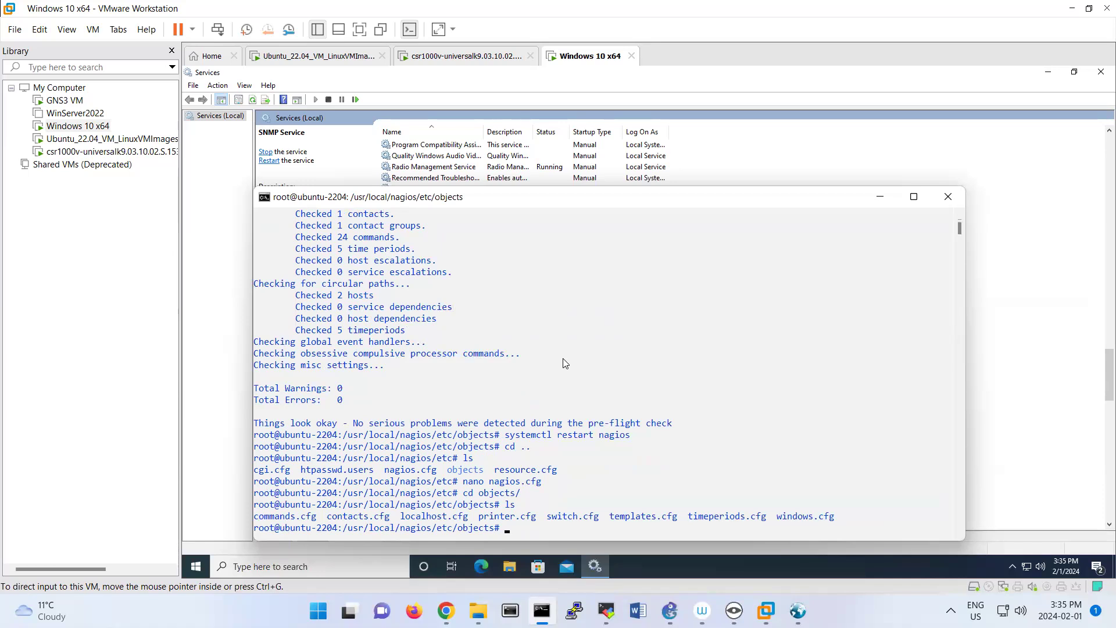
{"action": "left_click_drag", "start_coordinate": [772, 516], "coordinate": [833, 517]}
{"action": "left_click", "coordinate": [589, 526]}
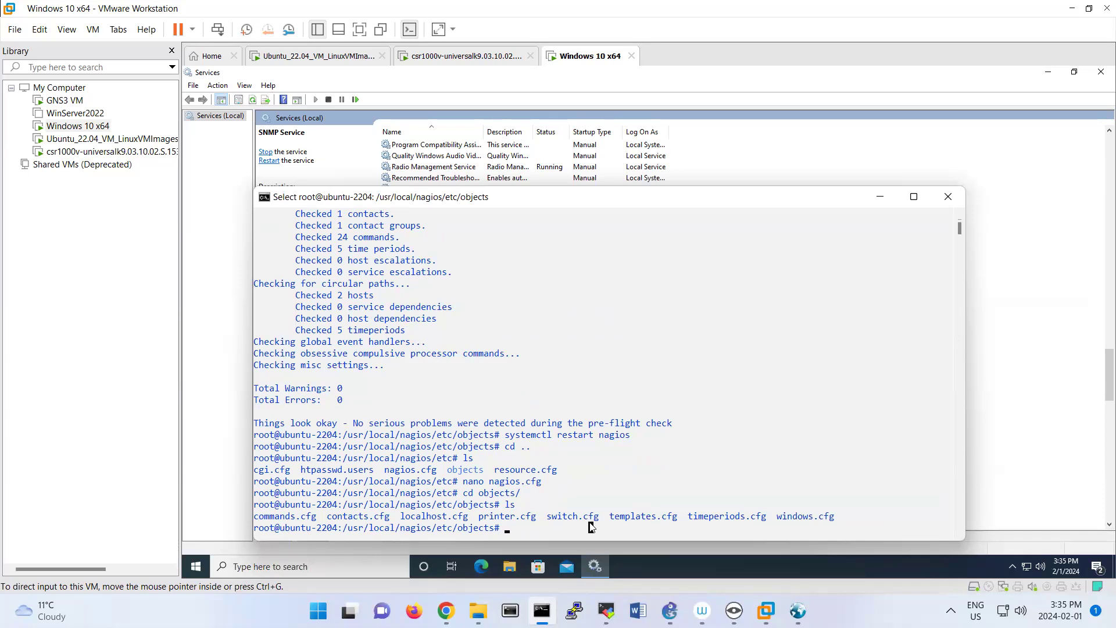
{"action": "type", "text": "nano windows.cfg"}
{"action": "key", "text": "Return"}
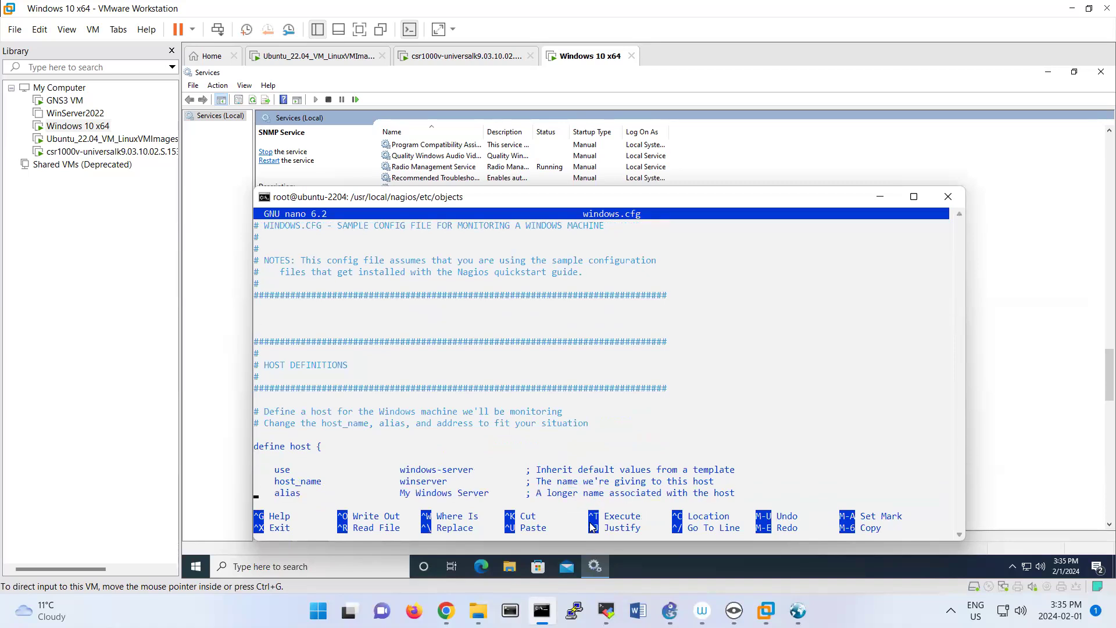
Submit Win10 as the new PC name in the Windows virtual machine's About settings, and return to windows.cfg in the terminal.
{"action": "left_click", "coordinate": [202, 572]}
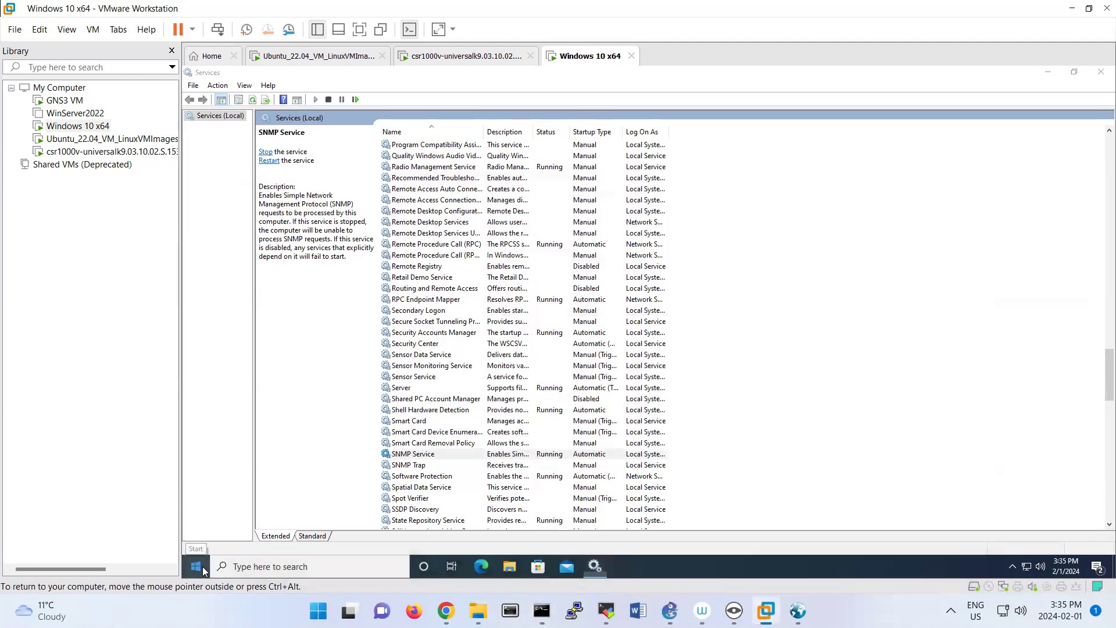
{"action": "right_click", "coordinate": [197, 569]}
{"action": "left_click", "coordinate": [244, 300]}
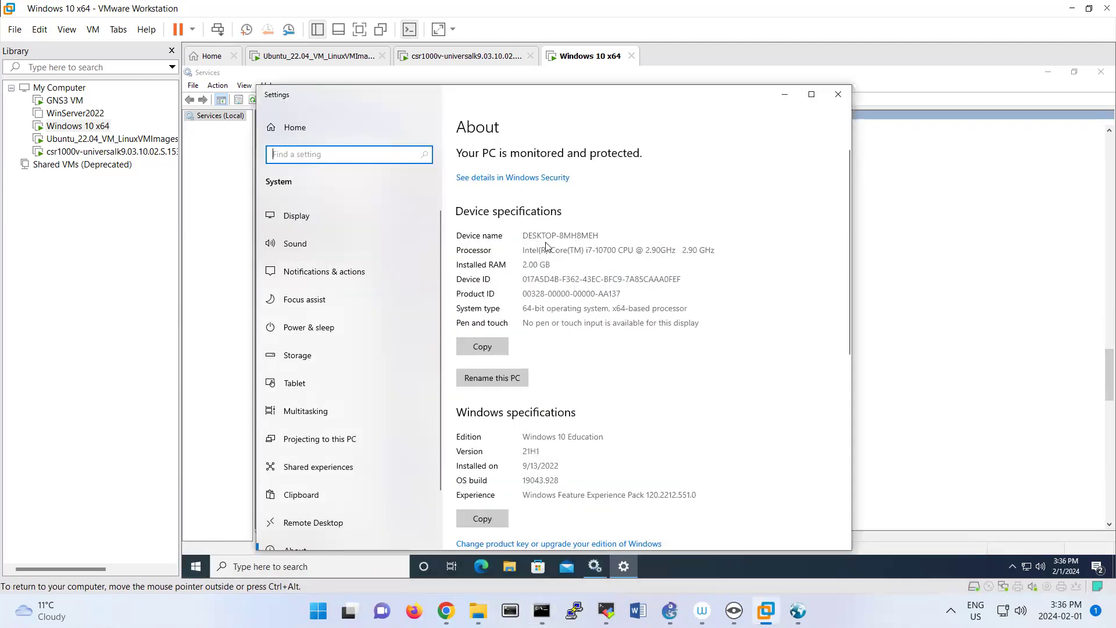
{"action": "left_click", "coordinate": [510, 378]}
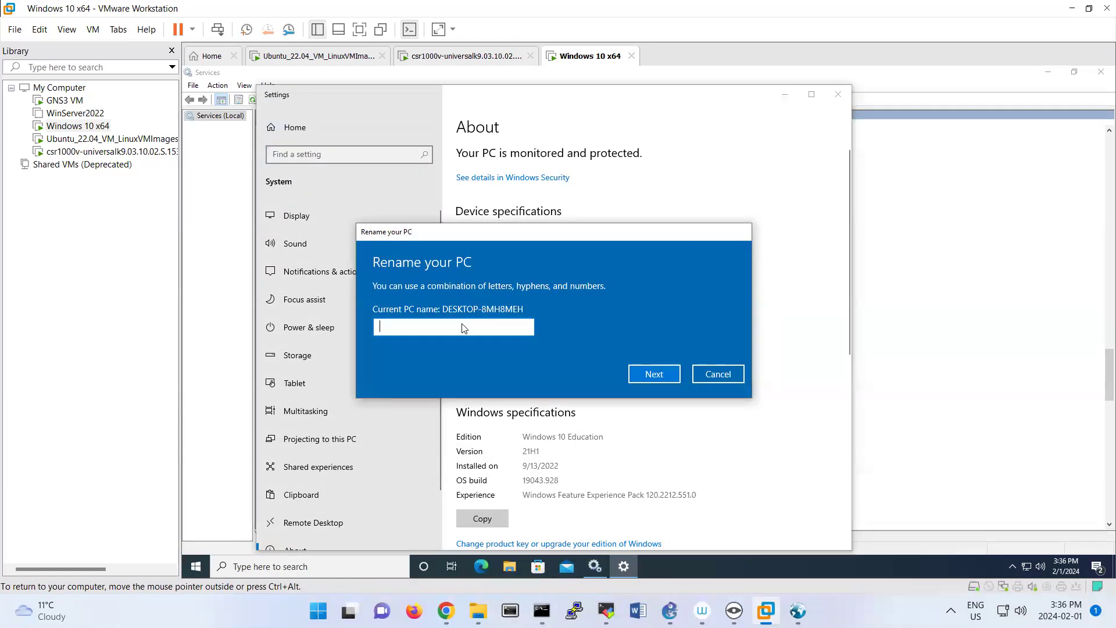
{"action": "type", "text": "Win10"}
{"action": "left_click", "coordinate": [639, 374]}
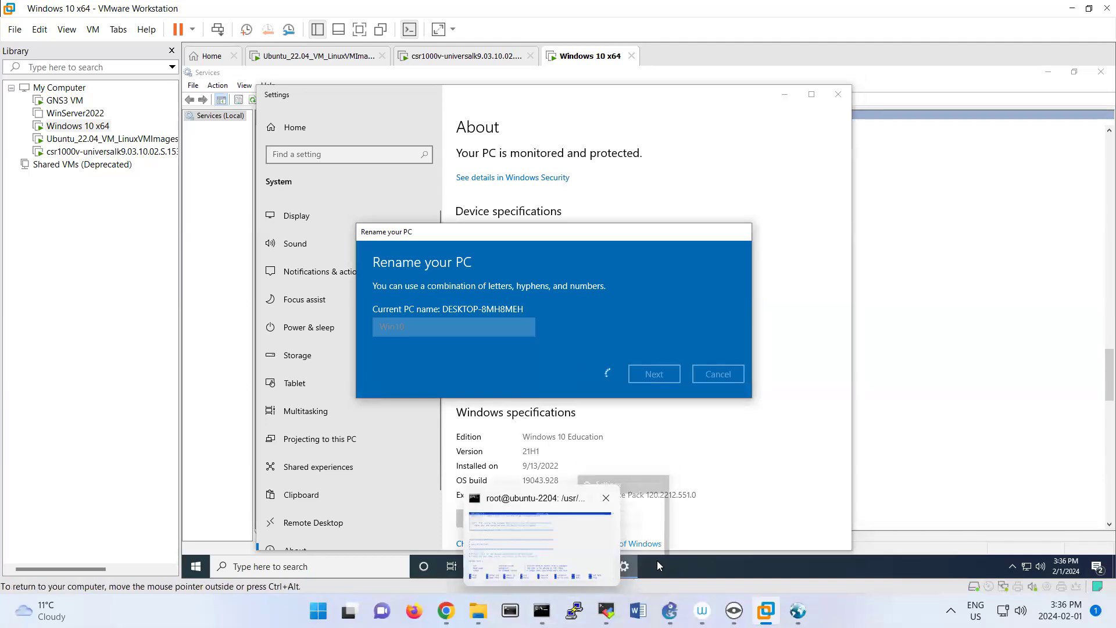
{"action": "left_click", "coordinate": [541, 610]}
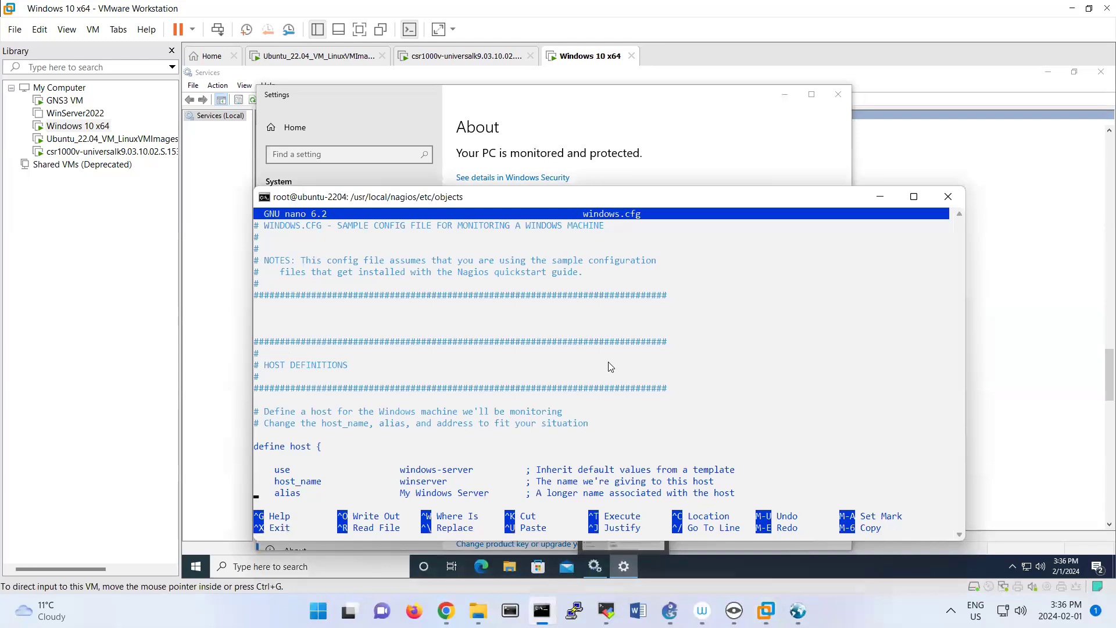
Set the host_name in the host definition of windows.cfg to Win10.
{"action": "key", "text": "Down"}
{"action": "key", "text": "Right"}
{"action": "key", "text": "Right"}
{"action": "key", "text": "Right"}
{"action": "key", "text": "Right"}
{"action": "key", "text": "Right"}
{"action": "key", "text": "Right"}
{"action": "key", "text": "Right"}
{"action": "key", "text": "Right"}
{"action": "key", "text": "Right"}
{"action": "key", "text": "Right"}
{"action": "key", "text": "Right"}
{"action": "key", "text": "Right"}
{"action": "key", "text": "Right"}
{"action": "key", "text": "Right"}
{"action": "key", "text": "Right"}
{"action": "key", "text": "Right"}
{"action": "key", "text": "Right"}
{"action": "key", "text": "Right"}
{"action": "key", "text": "Right"}
{"action": "key", "text": "Right"}
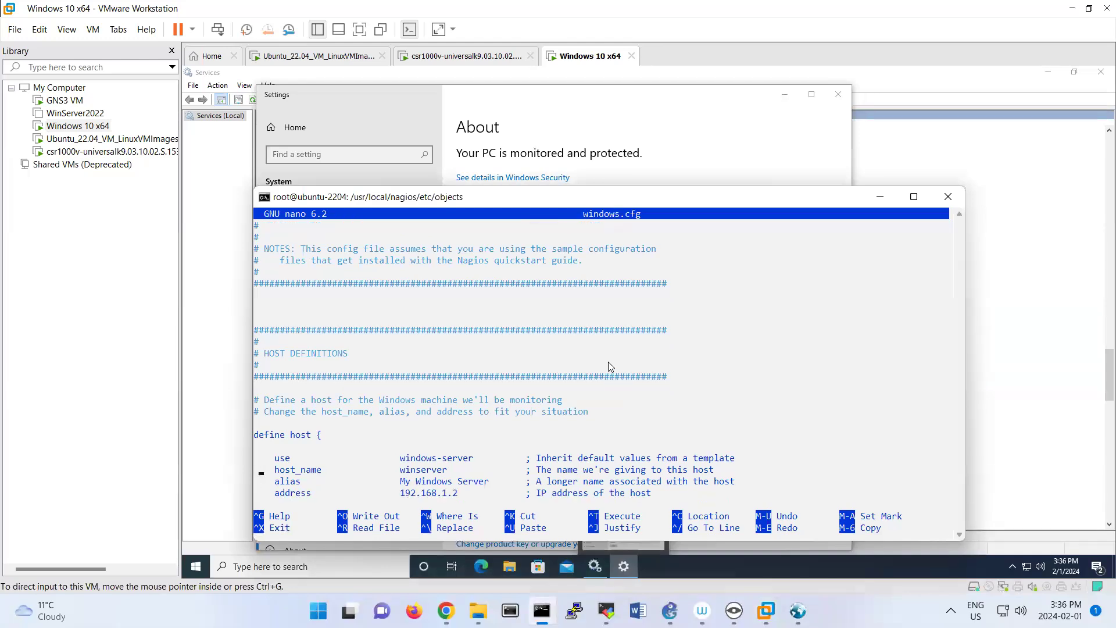
{"action": "key", "text": "Right"}
{"action": "key", "text": "Right"}
{"action": "key", "text": "BackSpace"}
{"action": "key", "text": "BackSpace"}
{"action": "key", "text": "BackSpace"}
{"action": "key", "text": "BackSpace"}
{"action": "key", "text": "BackSpace"}
{"action": "key", "text": "BackSpace"}
{"action": "key", "text": "BackSpace"}
{"action": "key", "text": "BackSpace"}
{"action": "key", "text": "BackSpace"}
{"action": "type", "text": "Wind"}
Set the host definition's address to 192.168.199.135 and its alias to Windows 10.
{"action": "key", "text": "BackSpace"}
{"action": "type", "text": "10"}
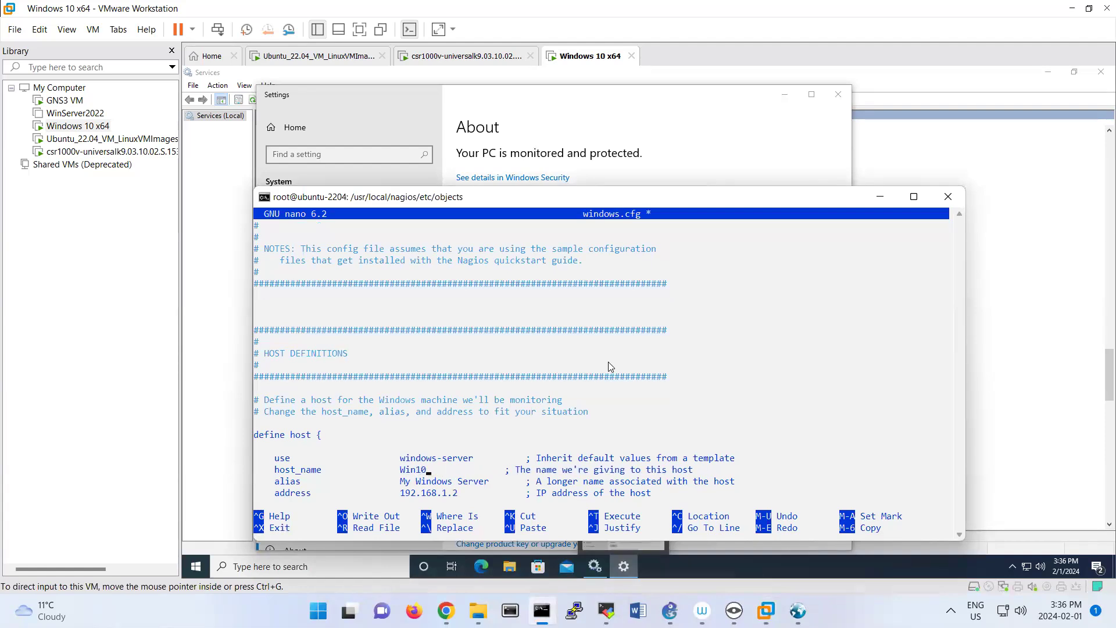
{"action": "key", "text": "Right"}
{"action": "key", "text": "BackSpace"}
{"action": "key", "text": "BackSpace"}
{"action": "type", "text": "99.13"}
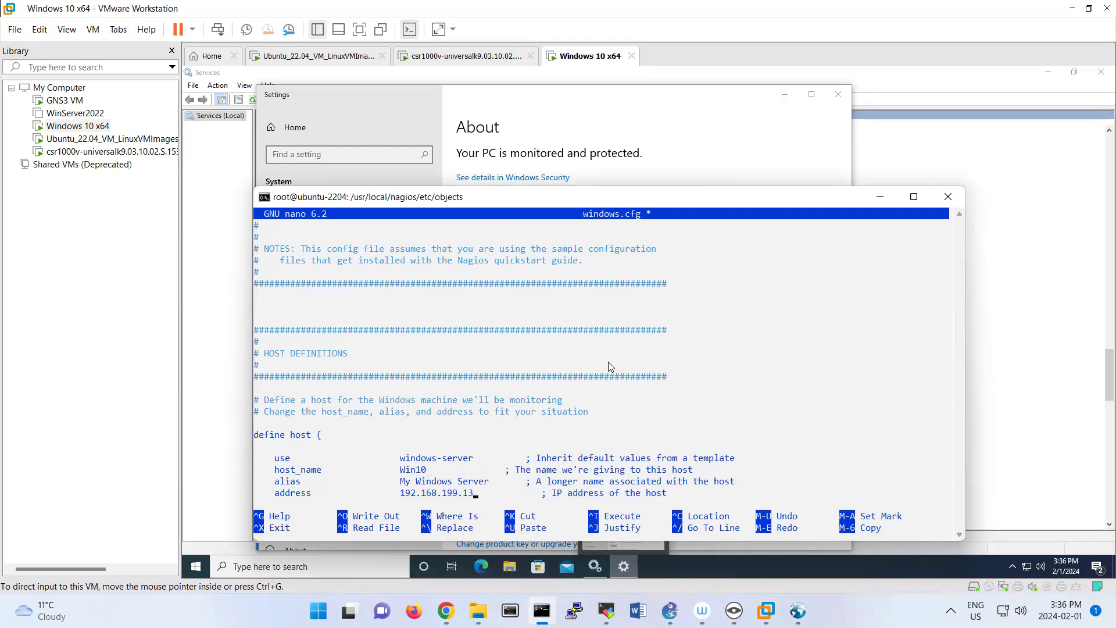
{"action": "type", "text": "5"}
{"action": "key", "text": "BackSpace"}
{"action": "key", "text": "BackSpace"}
{"action": "key", "text": "BackSpace"}
{"action": "key", "text": "BackSpace"}
{"action": "key", "text": "BackSpace"}
{"action": "key", "text": "BackSpace"}
{"action": "key", "text": "BackSpace"}
{"action": "key", "text": "BackSpace"}
{"action": "key", "text": "BackSpace"}
{"action": "key", "text": "BackSpace"}
{"action": "key", "text": "BackSpace"}
{"action": "key", "text": "BackSpace"}
{"action": "key", "text": "BackSpace"}
{"action": "key", "text": "BackSpace"}
{"action": "key", "text": "BackSpace"}
{"action": "key", "text": "BackSpace"}
{"action": "key", "text": "BackSpace"}
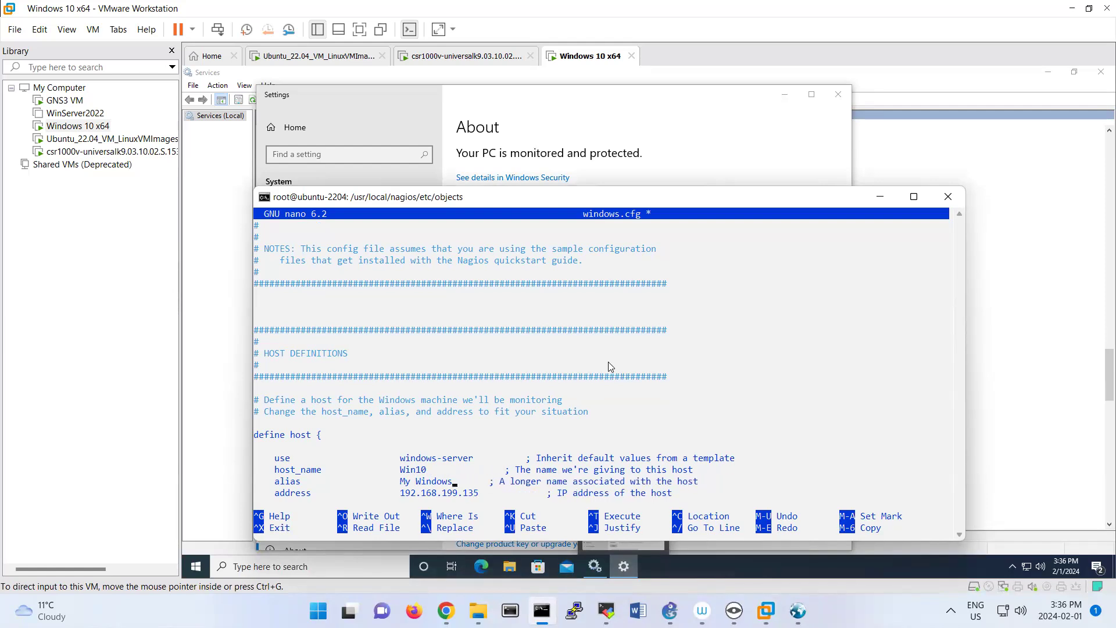
{"action": "type", "text": "Wind"}
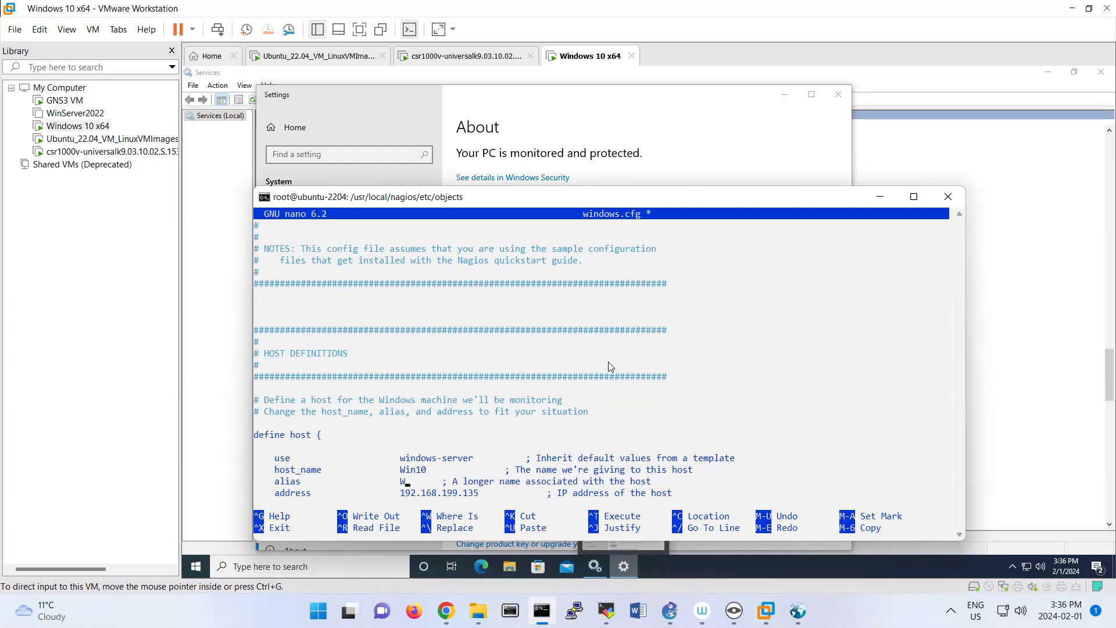
{"action": "type", "text": "ows 10"}
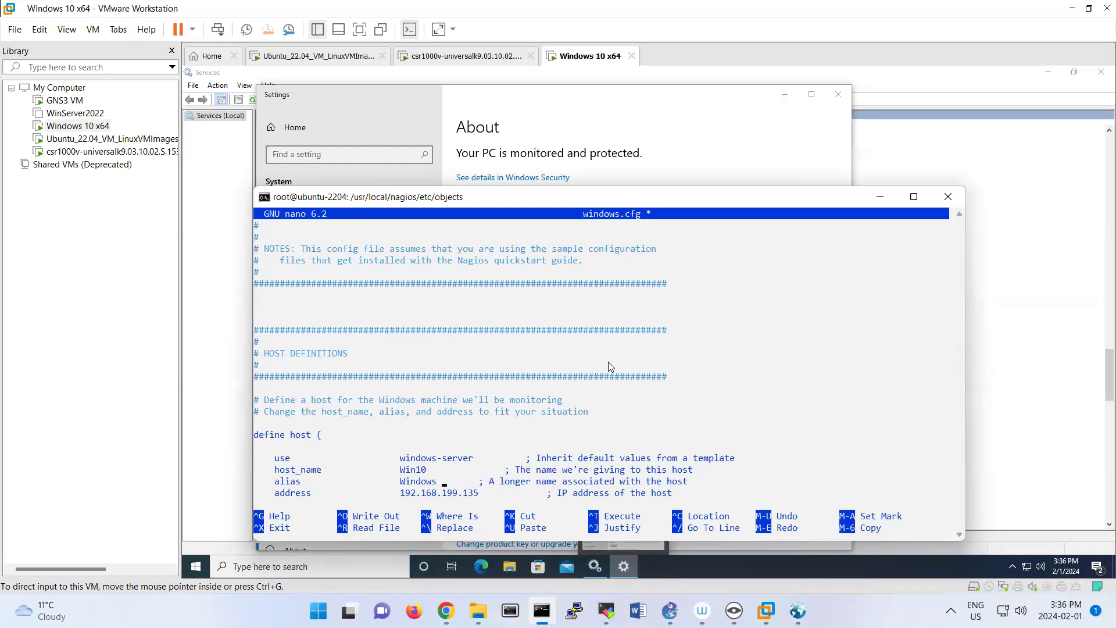
Review the host group and service definitions in windows.cfg down to the Explorer.exe process check.
{"action": "key", "text": "Down"}
{"action": "key", "text": "Down"}
{"action": "key", "text": "Down"}
{"action": "key", "text": "Down"}
{"action": "key", "text": "Down"}
{"action": "key", "text": "Down"}
{"action": "key", "text": "Down"}
{"action": "key", "text": "Down"}
{"action": "key", "text": "Down"}
{"action": "key", "text": "Down"}
{"action": "key", "text": "Down"}
{"action": "key", "text": "Down"}
{"action": "key", "text": "Down"}
{"action": "key", "text": "Down"}
{"action": "key", "text": "Down"}
{"action": "key", "text": "Down"}
{"action": "key", "text": "Down"}
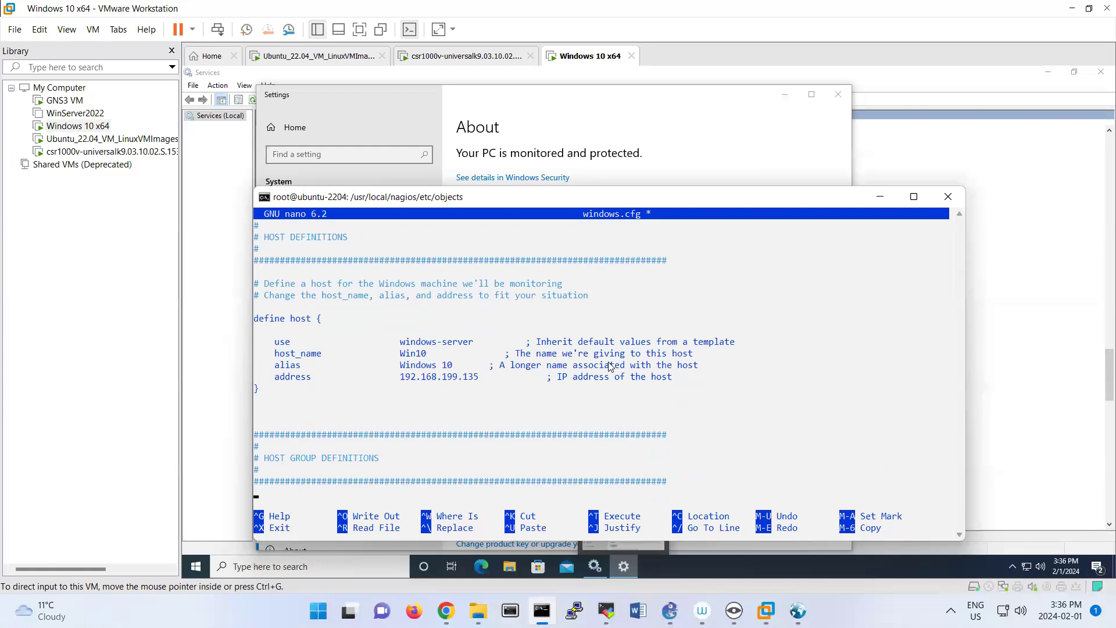
{"action": "key", "text": "Down"}
{"action": "key", "text": "Down"}
{"action": "key", "text": "Down"}
{"action": "key", "text": "Down"}
{"action": "key", "text": "Down"}
{"action": "key", "text": "Down"}
{"action": "key", "text": "Down"}
{"action": "key", "text": "Down"}
{"action": "key", "text": "Down"}
{"action": "key", "text": "Down"}
{"action": "key", "text": "Down"}
{"action": "key", "text": "Down"}
{"action": "key", "text": "Down"}
{"action": "key", "text": "Down"}
{"action": "key", "text": "Down"}
{"action": "key", "text": "Down"}
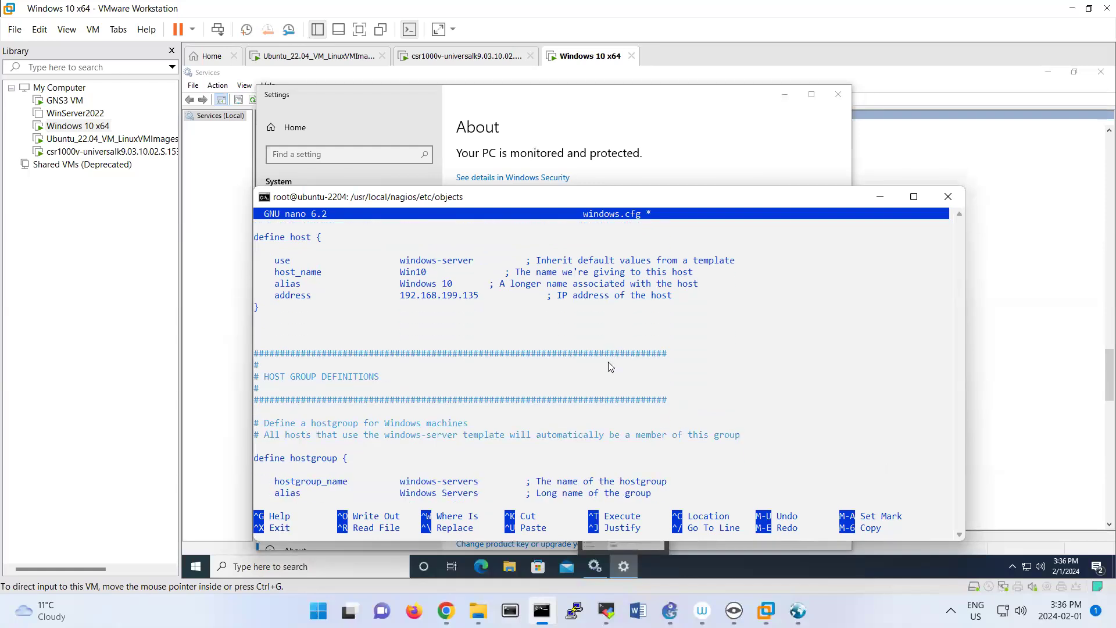
{"action": "key", "text": "Down"}
{"action": "key", "text": "Down"}
{"action": "key", "text": "Down"}
{"action": "key", "text": "Down"}
{"action": "key", "text": "Down"}
{"action": "key", "text": "Down"}
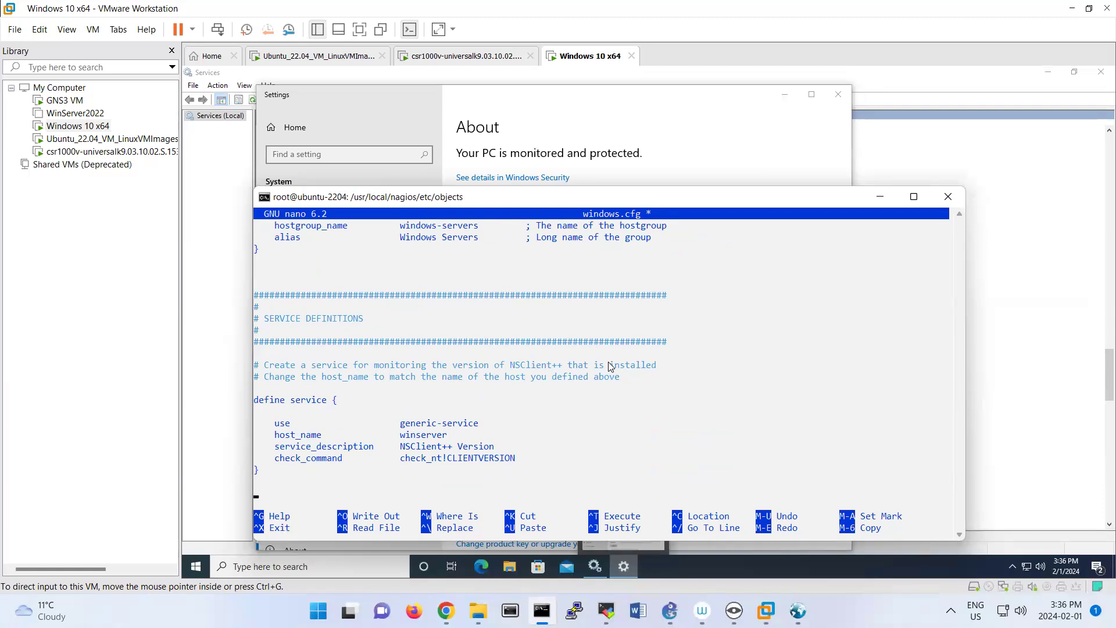
{"action": "key", "text": "Down"}
{"action": "key", "text": "Down"}
{"action": "key", "text": "Down"}
{"action": "key", "text": "Down"}
{"action": "key", "text": "Down"}
{"action": "key", "text": "Down"}
{"action": "key", "text": "Down"}
{"action": "key", "text": "Down"}
{"action": "key", "text": "Down"}
{"action": "key", "text": "Down"}
{"action": "key", "text": "Down"}
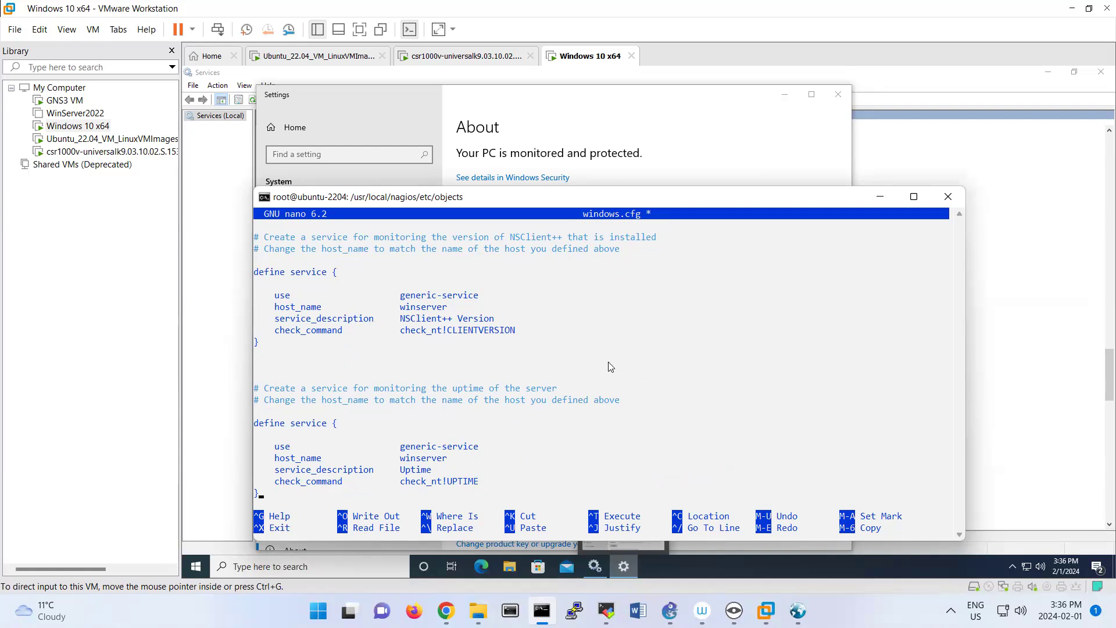
{"action": "key", "text": "Down"}
{"action": "key", "text": "Down"}
{"action": "key", "text": "Down"}
{"action": "key", "text": "Down"}
{"action": "key", "text": "Down"}
{"action": "key", "text": "Down"}
{"action": "key", "text": "Down"}
{"action": "key", "text": "Down"}
{"action": "key", "text": "Down"}
{"action": "key", "text": "Down"}
{"action": "key", "text": "Down"}
{"action": "key", "text": "Down"}
{"action": "key", "text": "Down"}
{"action": "key", "text": "Down"}
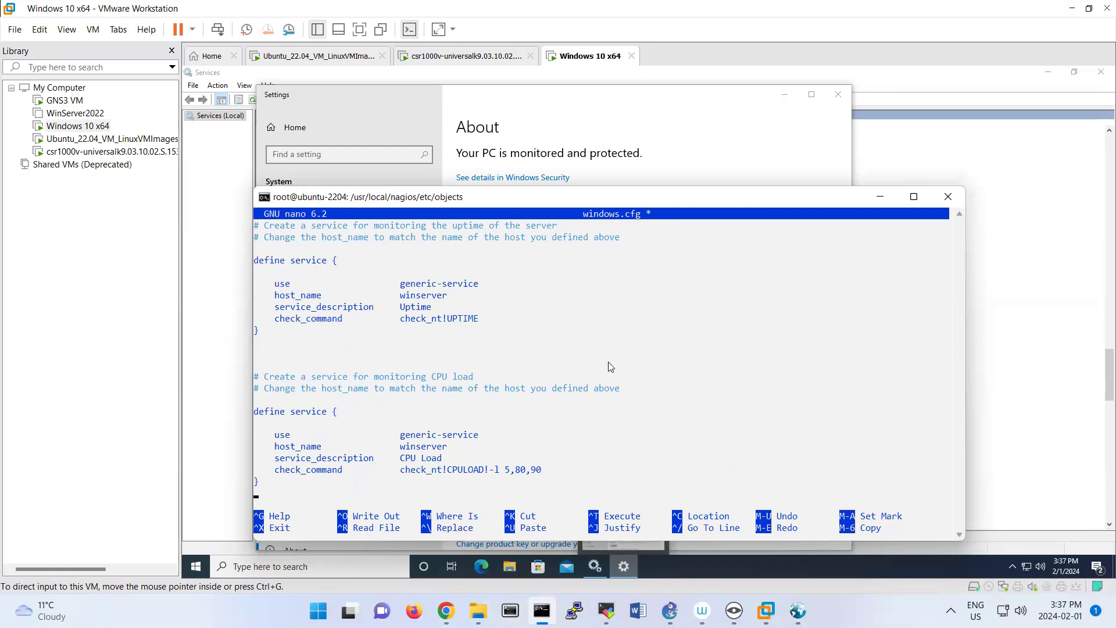
{"action": "key", "text": "Down"}
{"action": "key", "text": "Down"}
{"action": "key", "text": "Down"}
{"action": "key", "text": "Down"}
{"action": "key", "text": "Down"}
{"action": "key", "text": "Down"}
{"action": "key", "text": "Down"}
{"action": "key", "text": "Down"}
{"action": "key", "text": "Down"}
{"action": "key", "text": "Down"}
{"action": "key", "text": "Down"}
{"action": "key", "text": "Down"}
{"action": "key", "text": "Down"}
{"action": "key", "text": "Down"}
{"action": "key", "text": "Down"}
{"action": "key", "text": "Down"}
{"action": "key", "text": "Down"}
{"action": "key", "text": "Down"}
{"action": "key", "text": "Down"}
{"action": "key", "text": "Down"}
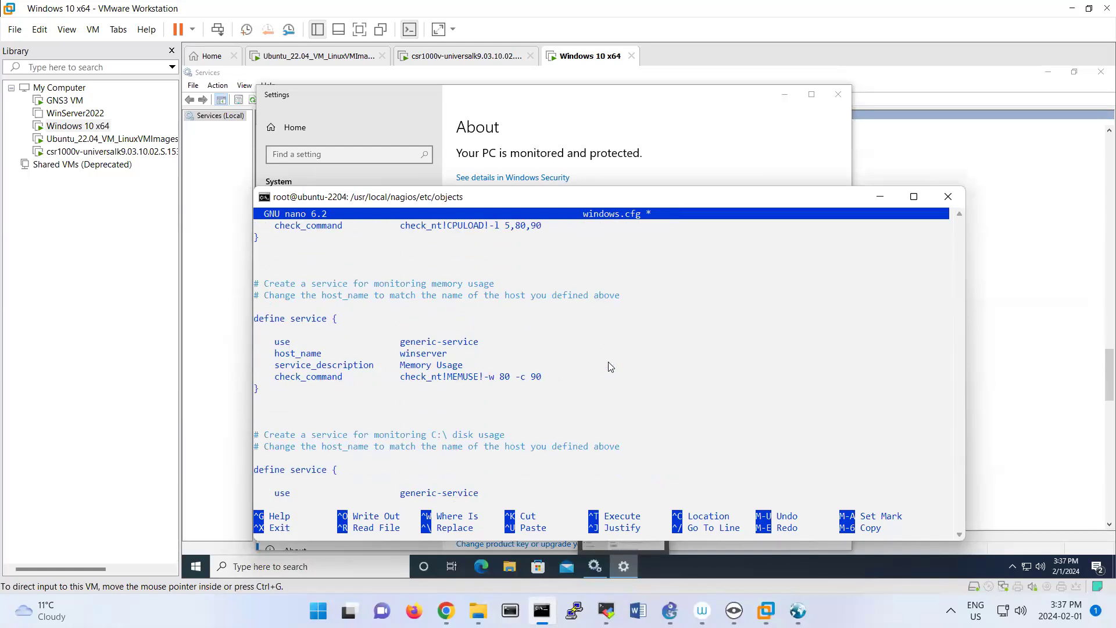
{"action": "key", "text": "Down"}
{"action": "key", "text": "Down"}
{"action": "key", "text": "Down"}
{"action": "key", "text": "Down"}
{"action": "key", "text": "Down"}
{"action": "key", "text": "Down"}
{"action": "key", "text": "Down"}
{"action": "key", "text": "Down"}
{"action": "key", "text": "Down"}
{"action": "key", "text": "Down"}
{"action": "key", "text": "Down"}
{"action": "key", "text": "Down"}
{"action": "key", "text": "Down"}
{"action": "key", "text": "Down"}
{"action": "key", "text": "Down"}
{"action": "key", "text": "Down"}
{"action": "key", "text": "Down"}
{"action": "key", "text": "Down"}
{"action": "key", "text": "Down"}
{"action": "key", "text": "Down"}
{"action": "key", "text": "Down"}
{"action": "key", "text": "Down"}
{"action": "key", "text": "Down"}
{"action": "key", "text": "Down"}
{"action": "key", "text": "Down"}
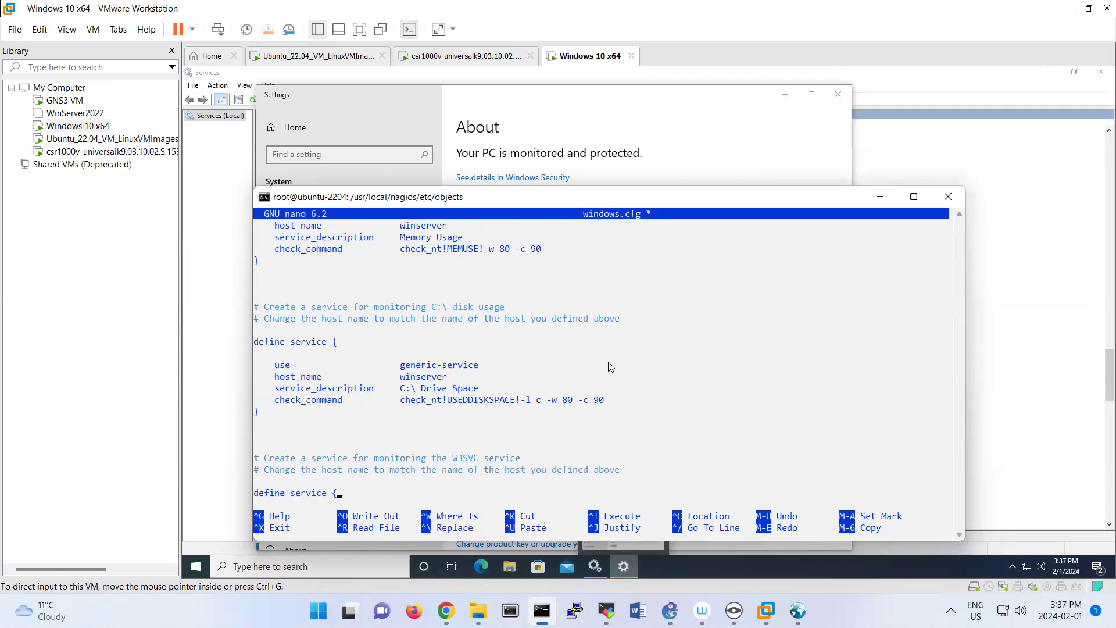
{"action": "key", "text": "Down"}
{"action": "key", "text": "Down"}
{"action": "key", "text": "Down"}
{"action": "key", "text": "Down"}
{"action": "key", "text": "Down"}
{"action": "key", "text": "Down"}
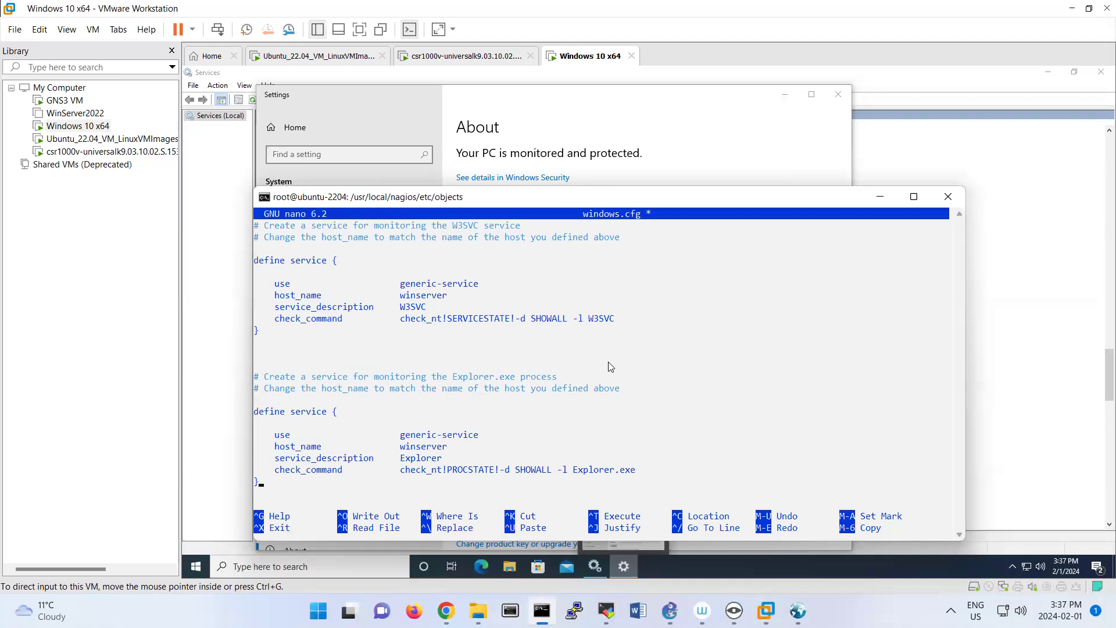
Go back to the Uptime service definition and set its host_name to Win10.
{"action": "key", "text": "Up"}
{"action": "key", "text": "Up"}
{"action": "key", "text": "Up"}
{"action": "key", "text": "Up"}
{"action": "key", "text": "Up"}
{"action": "key", "text": "Up"}
{"action": "key", "text": "Up"}
{"action": "key", "text": "Up"}
{"action": "key", "text": "Up"}
{"action": "key", "text": "Up"}
{"action": "key", "text": "Up"}
{"action": "key", "text": "Up"}
{"action": "key", "text": "Up"}
{"action": "key", "text": "Up"}
{"action": "key", "text": "Up"}
{"action": "key", "text": "Up"}
{"action": "key", "text": "Up"}
{"action": "key", "text": "Up"}
{"action": "key", "text": "Up"}
{"action": "key", "text": "Up"}
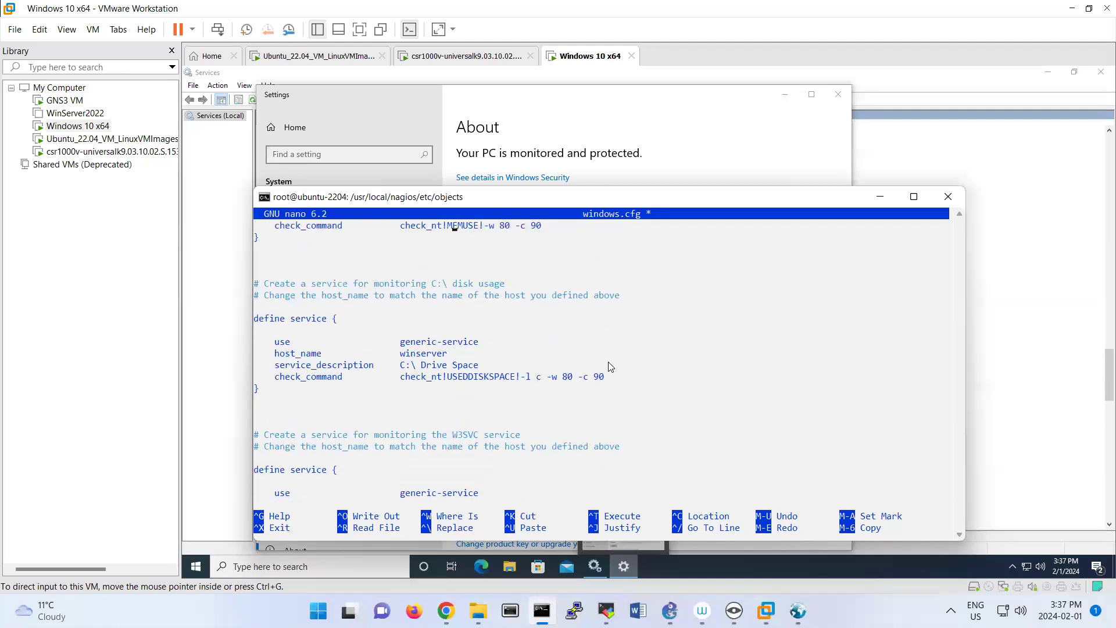
{"action": "key", "text": "Up"}
{"action": "key", "text": "Up"}
{"action": "key", "text": "Up"}
{"action": "key", "text": "Up"}
{"action": "key", "text": "Up"}
{"action": "key", "text": "Up"}
{"action": "key", "text": "Up"}
{"action": "key", "text": "Up"}
{"action": "key", "text": "Up"}
{"action": "key", "text": "Up"}
{"action": "key", "text": "Up"}
{"action": "key", "text": "Up"}
{"action": "key", "text": "Up"}
{"action": "key", "text": "Up"}
{"action": "key", "text": "Up"}
{"action": "key", "text": "Up"}
{"action": "key", "text": "Up"}
{"action": "key", "text": "Up"}
{"action": "key", "text": "Up"}
{"action": "key", "text": "Up"}
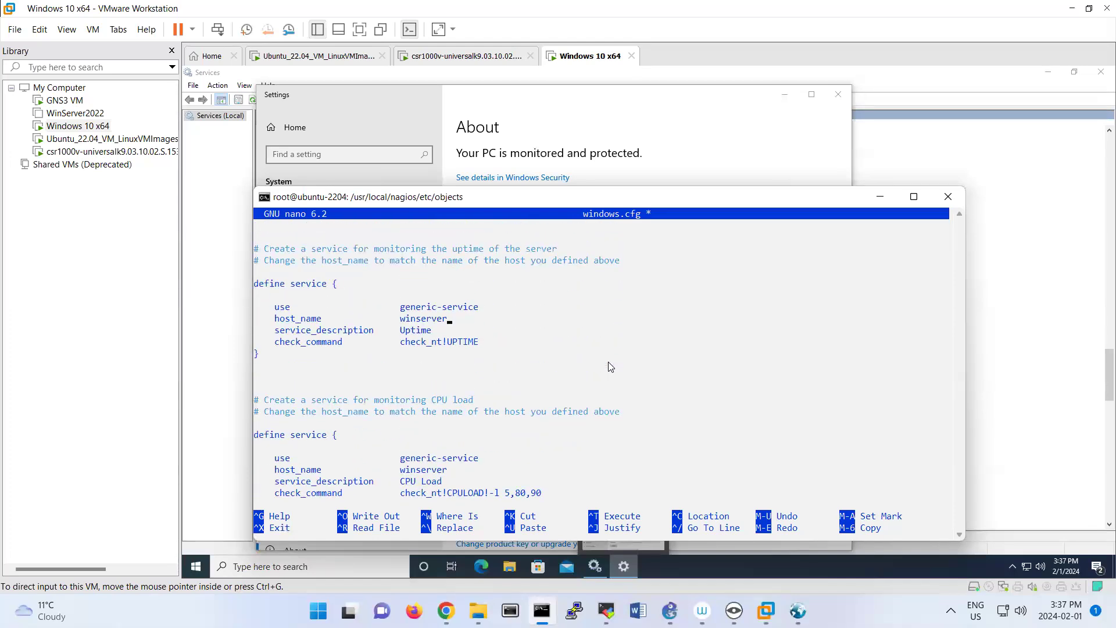
{"action": "key", "text": "Down"}
{"action": "key", "text": "Down"}
{"action": "key", "text": "Right"}
{"action": "key", "text": "Right"}
{"action": "key", "text": "Right"}
{"action": "key", "text": "Right"}
{"action": "key", "text": "Right"}
{"action": "key", "text": "Right"}
{"action": "key", "text": "Up"}
{"action": "key", "text": "Up"}
{"action": "key", "text": "BackSpace"}
{"action": "key", "text": "BackSpace"}
{"action": "key", "text": "BackSpace"}
{"action": "key", "text": "BackSpace"}
{"action": "key", "text": "BackSpace"}
{"action": "key", "text": "BackSpace"}
{"action": "key", "text": "BackSpace"}
{"action": "key", "text": "BackSpace"}
{"action": "key", "text": "BackSpace"}
{"action": "type", "text": "Win10"}
Restart the Windows virtual machine to apply the Win10 PC name, and return to windows.cfg in the terminal.
{"action": "left_click", "coordinate": [810, 70]}
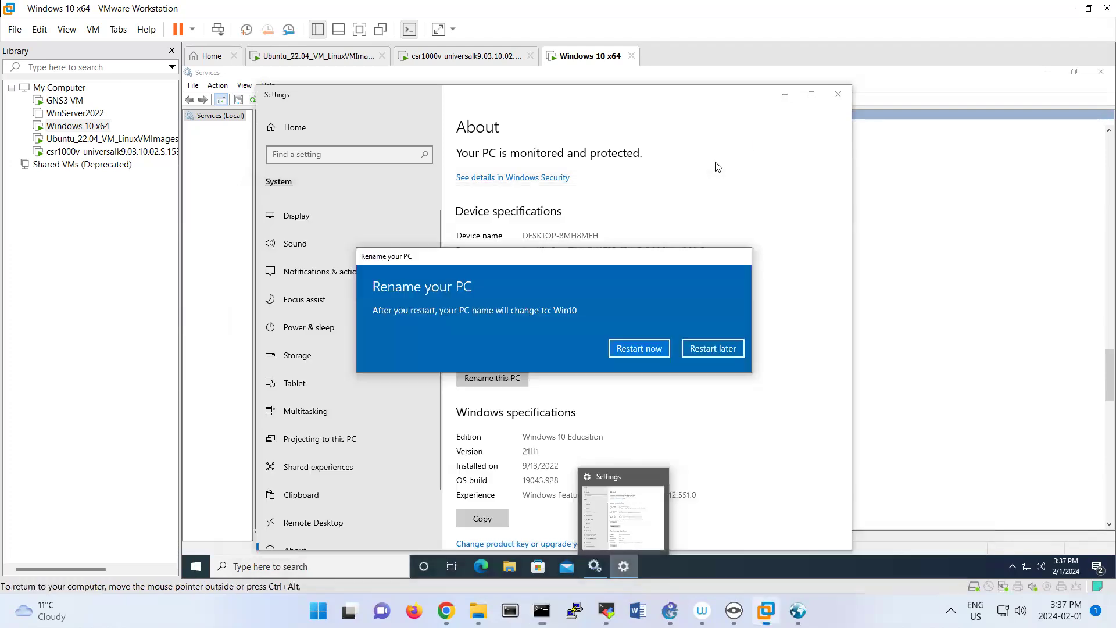
{"action": "left_click", "coordinate": [640, 348]}
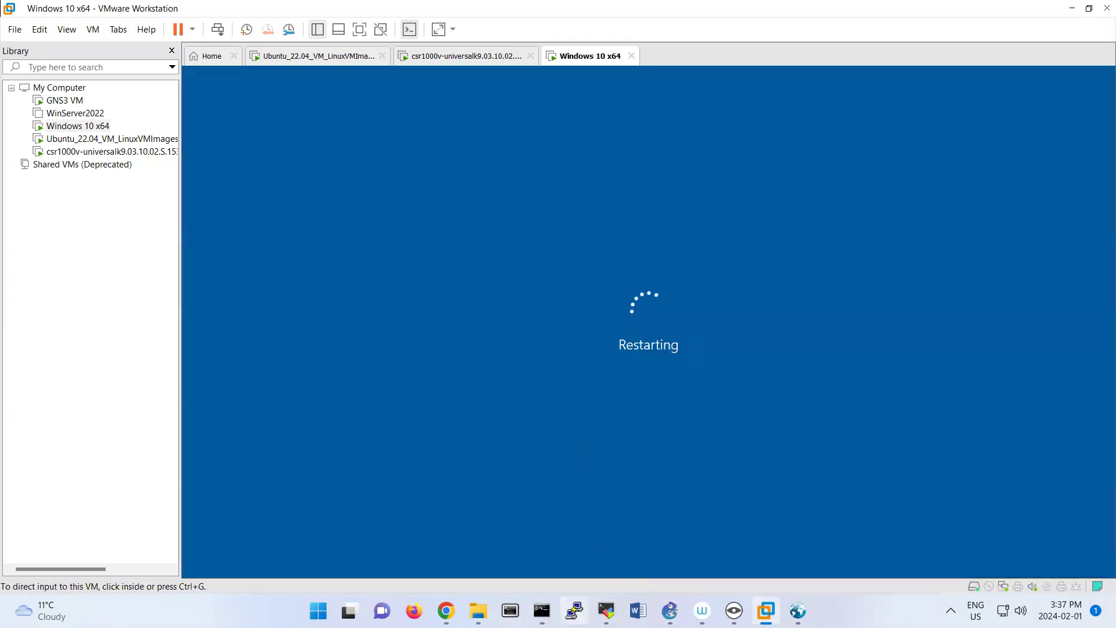
{"action": "left_click", "coordinate": [541, 610]}
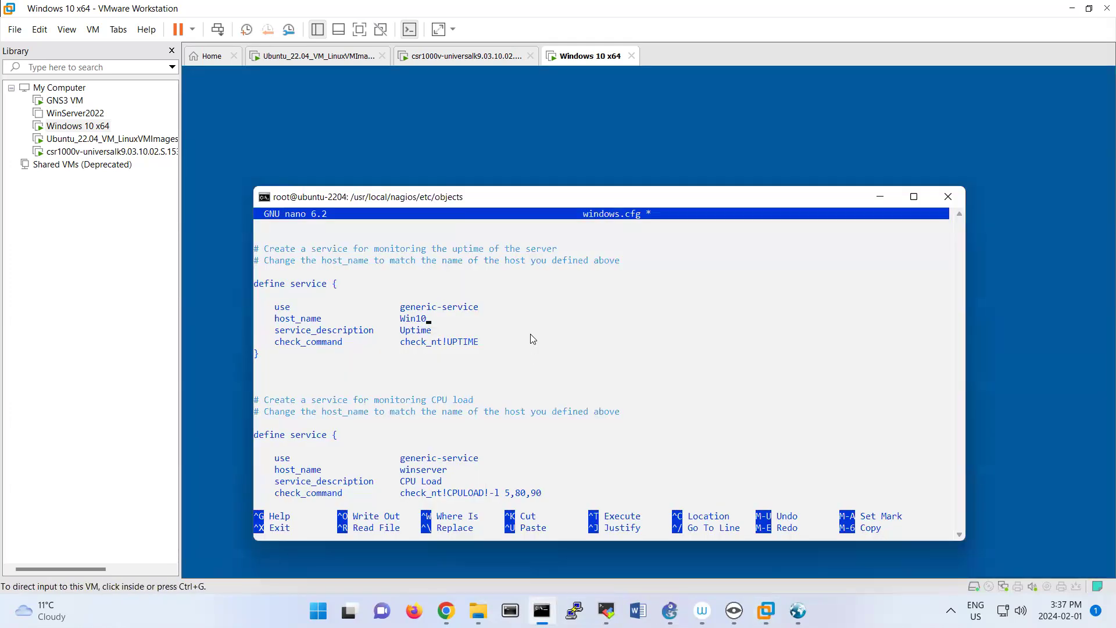
Replace the Uptime service's check_command value with check_snmp!-C windows.
{"action": "key", "text": "Down"}
{"action": "key", "text": "Down"}
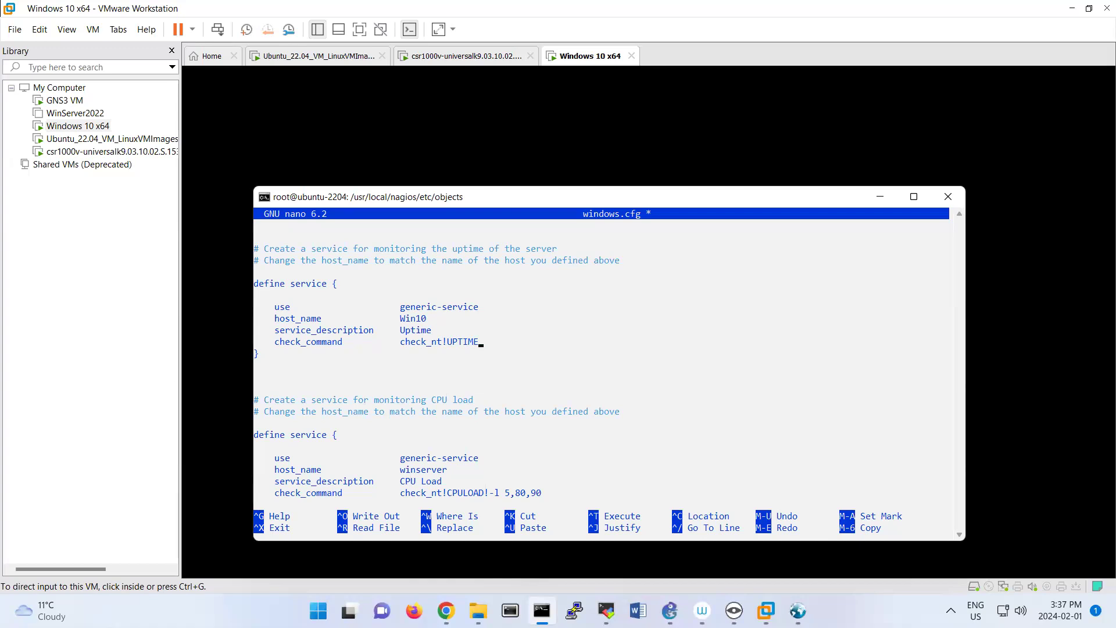
{"action": "key", "text": "BackSpace"}
{"action": "key", "text": "BackSpace"}
{"action": "key", "text": "BackSpace"}
{"action": "key", "text": "BackSpace"}
{"action": "key", "text": "BackSpace"}
{"action": "key", "text": "BackSpace"}
{"action": "key", "text": "BackSpace"}
{"action": "key", "text": "BackSpace"}
{"action": "key", "text": "BackSpace"}
{"action": "type", "text": "snmp"}
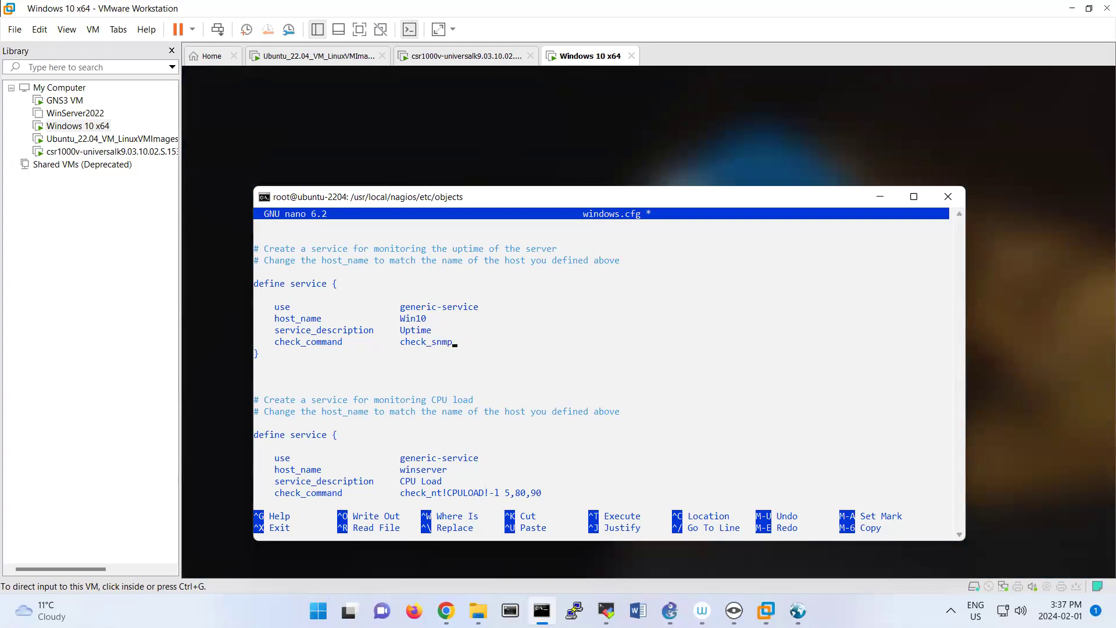
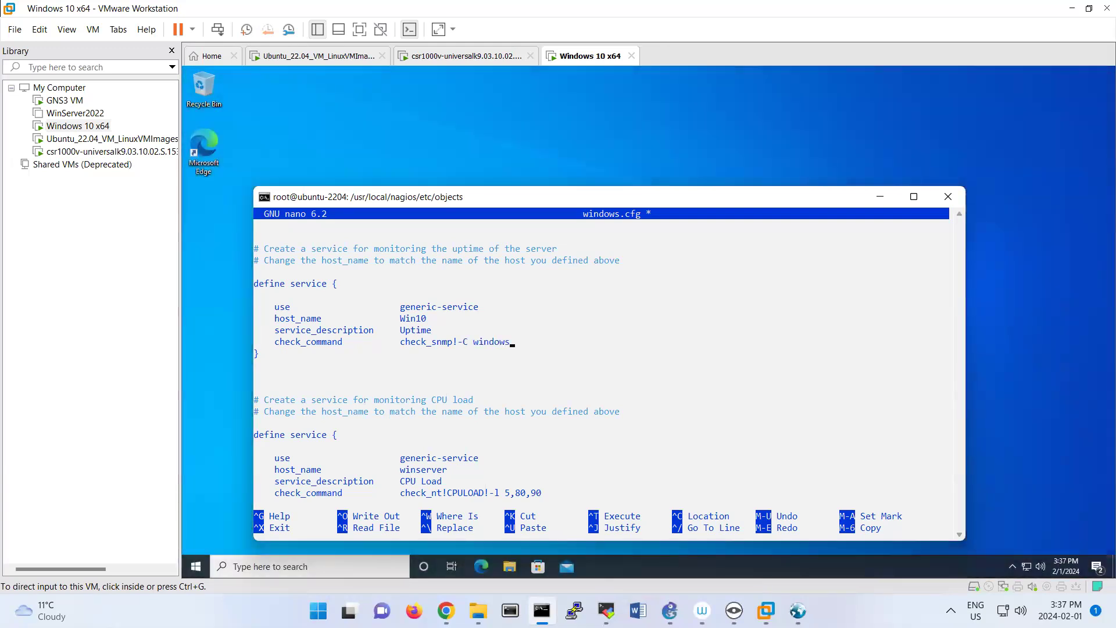
{"action": "type", "text": " -0"}
Append -o 1.3.6.1.2.1.25.1.1.0 to the Uptime service's check_command.
{"action": "key", "text": "BackSpace"}
{"action": "type", "text": "o 1.3.6.1.2.1.25.1.1.0"}
Switch to iReasoning MIB Browser and set the agent address to 192.168.199.135.
{"action": "left_click", "coordinate": [797, 610]}
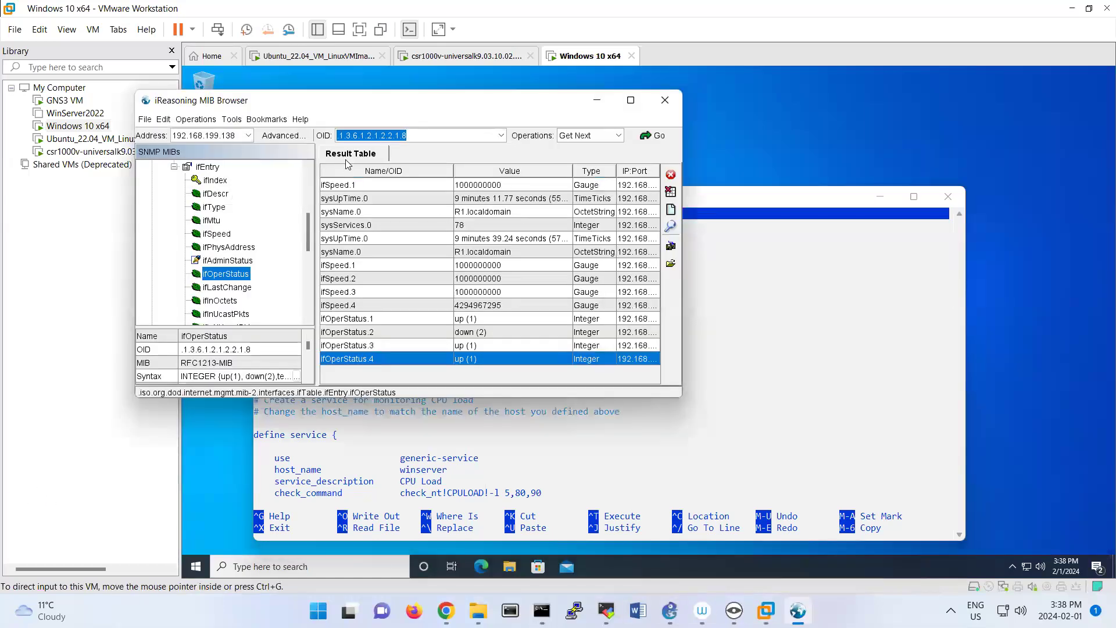
{"action": "double_click", "coordinate": [235, 136]}
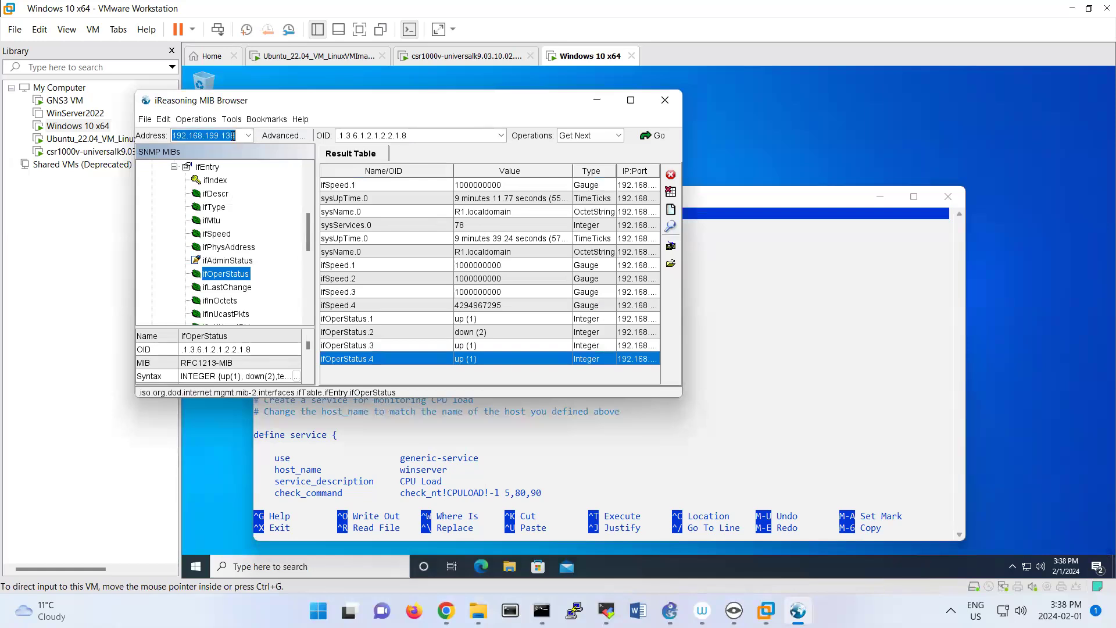
{"action": "left_click", "coordinate": [235, 136]}
{"action": "key", "text": "BackSpace"}
{"action": "type", "text": "5"}
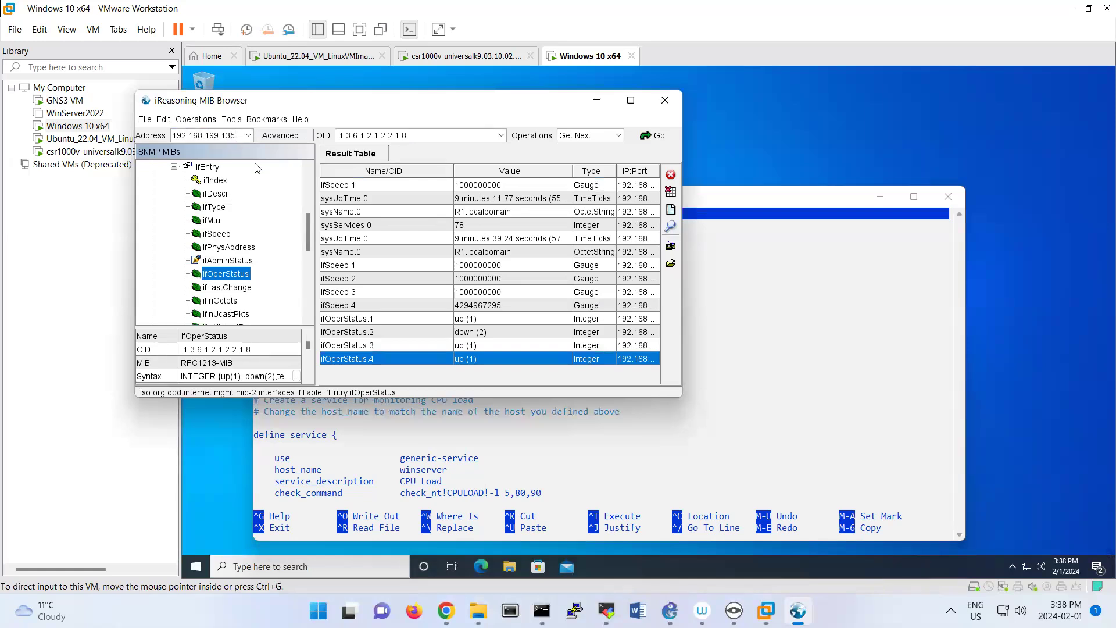
Set the SNMP agent's read and write communities to windows and its SNMP version to 2.
{"action": "left_click", "coordinate": [269, 136]}
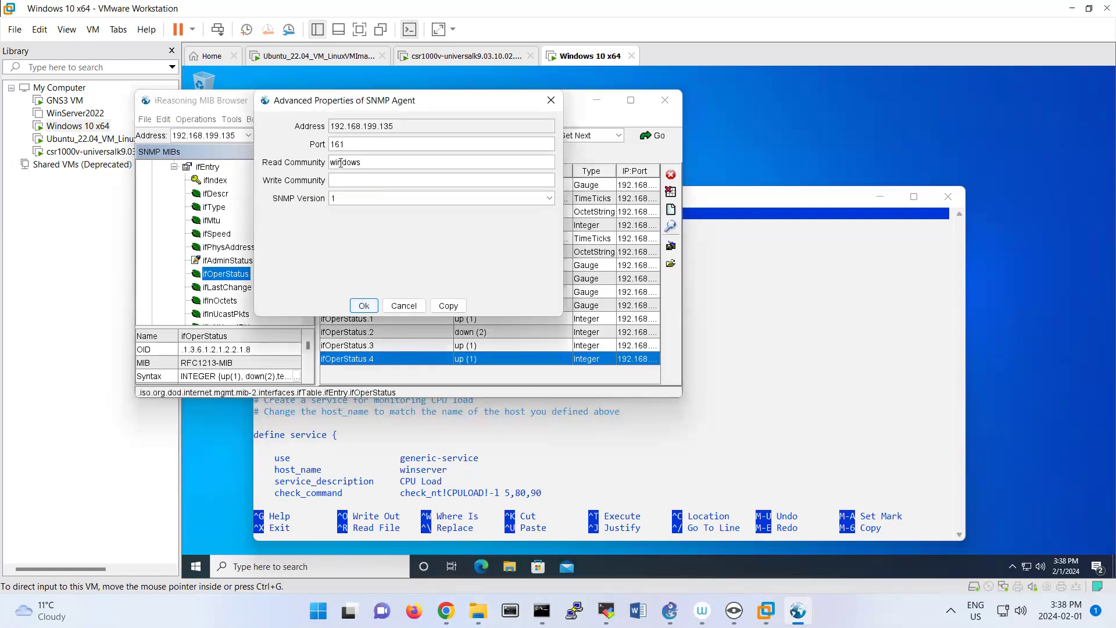
{"action": "double_click", "coordinate": [341, 163]}
{"action": "key", "text": "ctrl+c"}
{"action": "left_click", "coordinate": [366, 181]}
{"action": "key", "text": "ctrl+v"}
{"action": "left_click", "coordinate": [408, 195]}
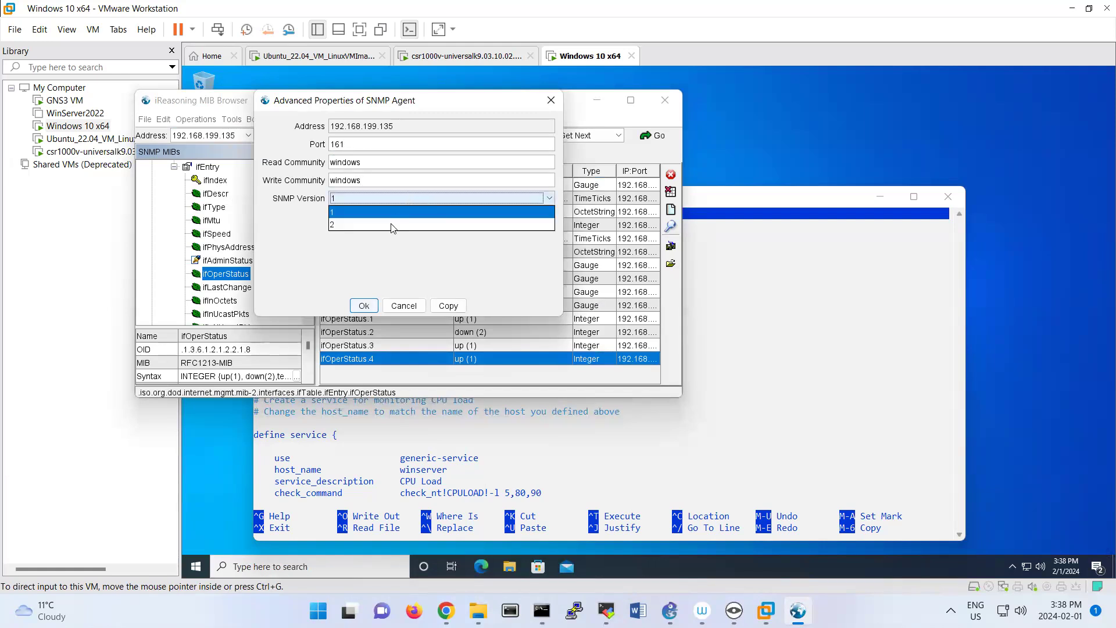
{"action": "left_click", "coordinate": [391, 225]}
{"action": "left_click", "coordinate": [363, 305]}
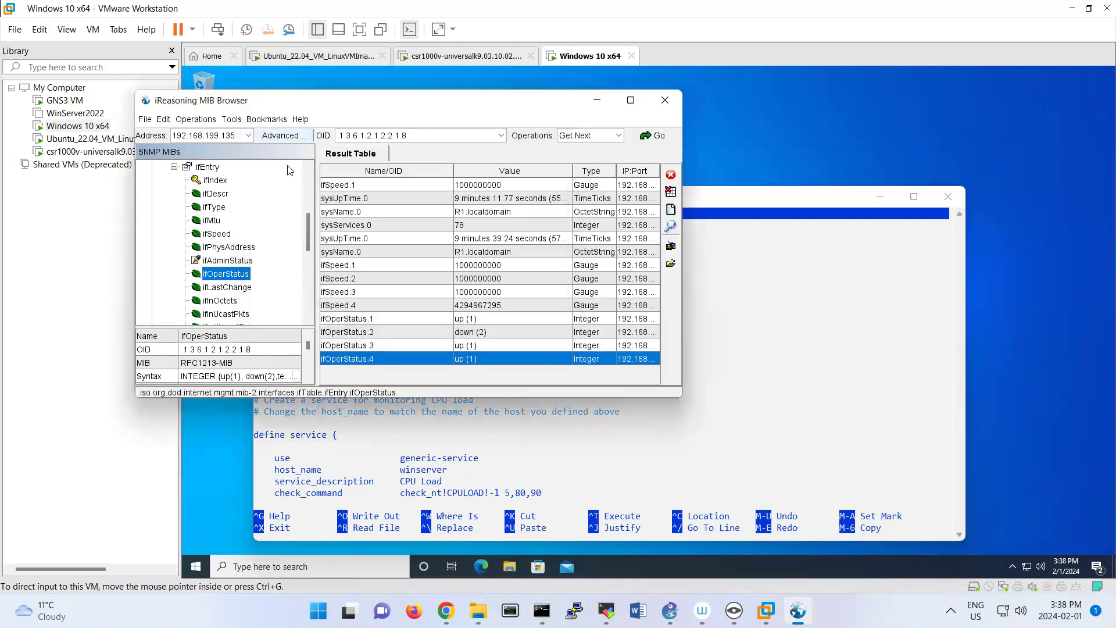
Run Get Next for ifOperStatus on the Windows agent, and query sysUpTime from the system group.
{"action": "left_click", "coordinate": [651, 134]}
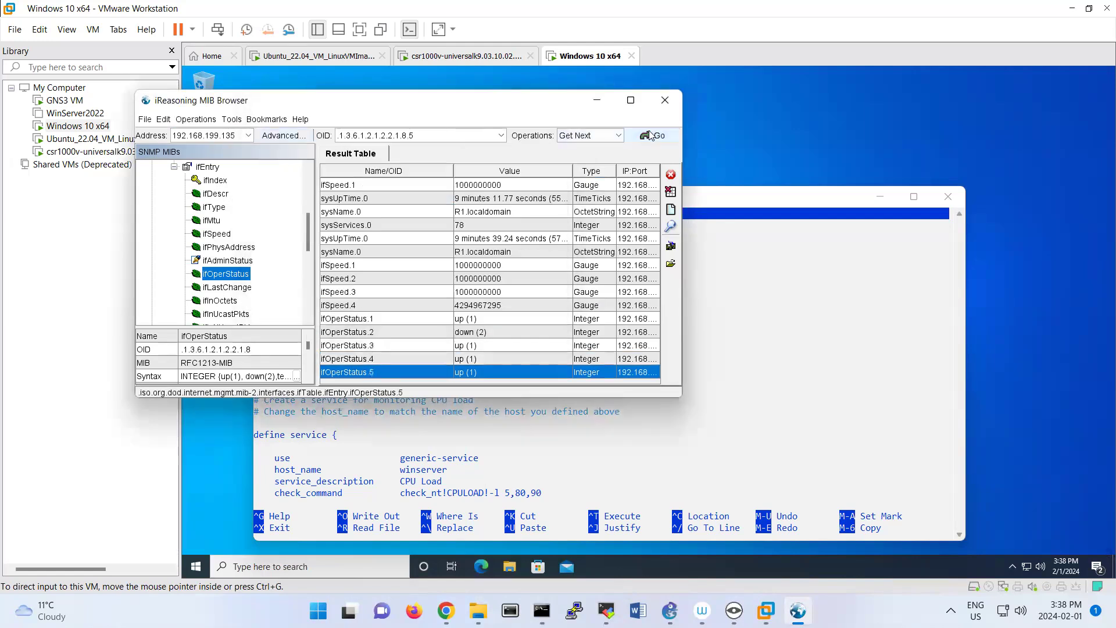
{"action": "scroll", "coordinate": [233, 208], "scroll_direction": "up", "scroll_amount": 5}
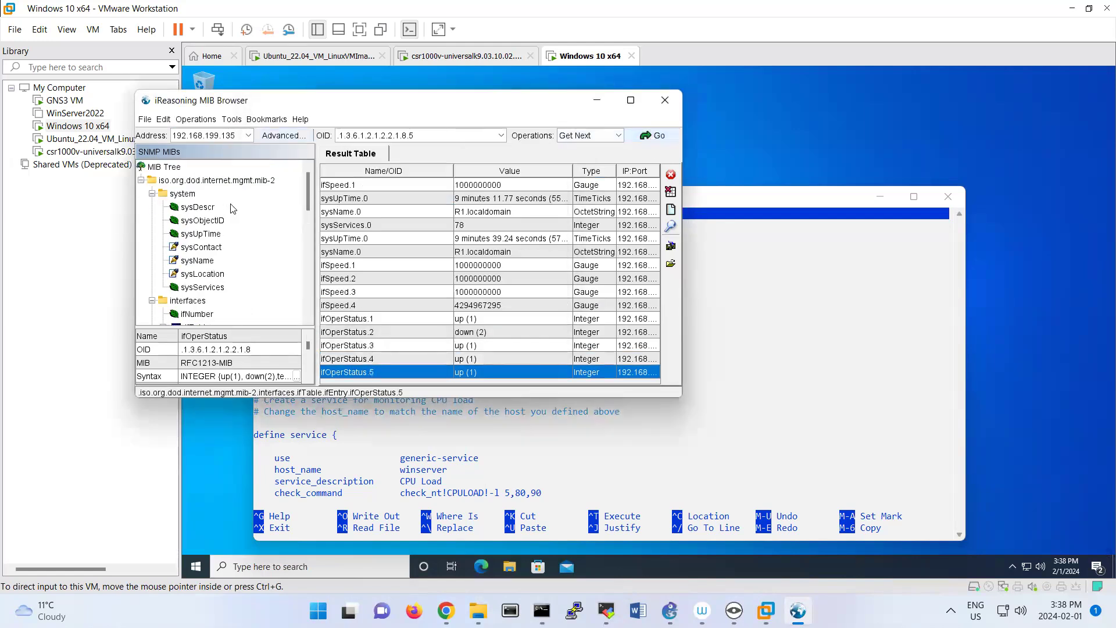
{"action": "double_click", "coordinate": [213, 234]}
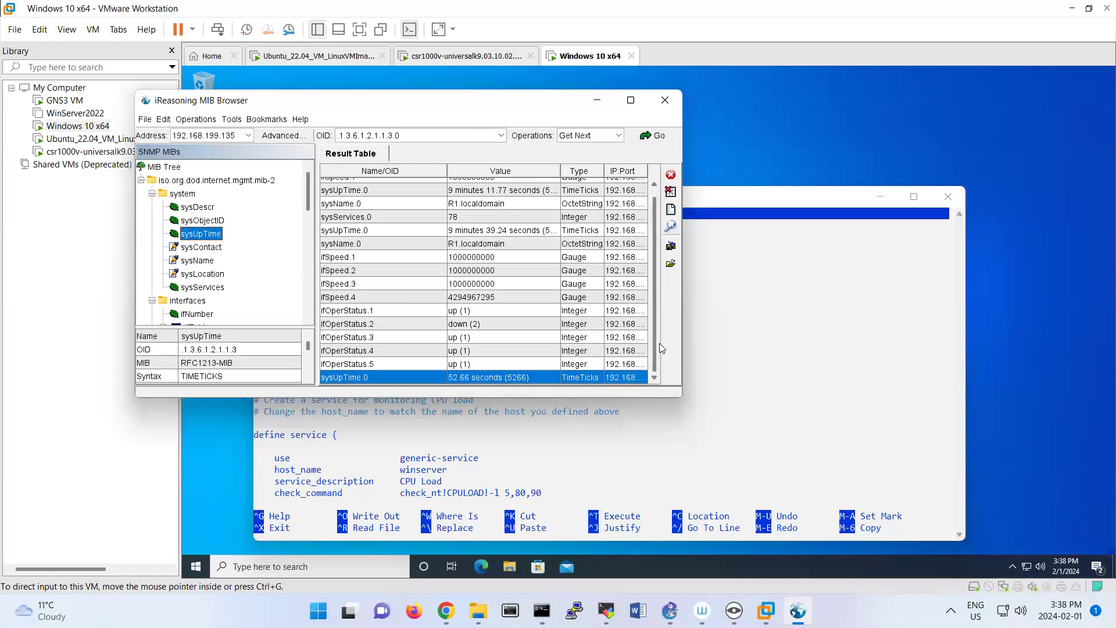
In windows.cfg, change the Uptime check_command's OID to 1.3.6.1.2.1.1.3.0 and compare it with the sysUpTime OID in MIB Browser.
{"action": "triple_click", "coordinate": [417, 136]}
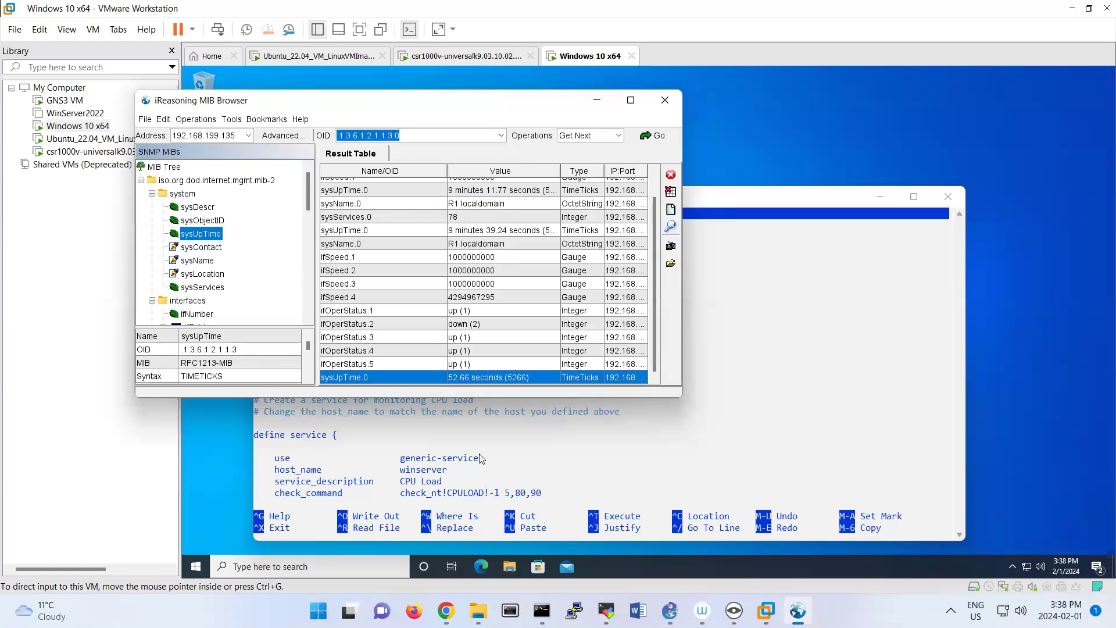
{"action": "left_click", "coordinate": [580, 465]}
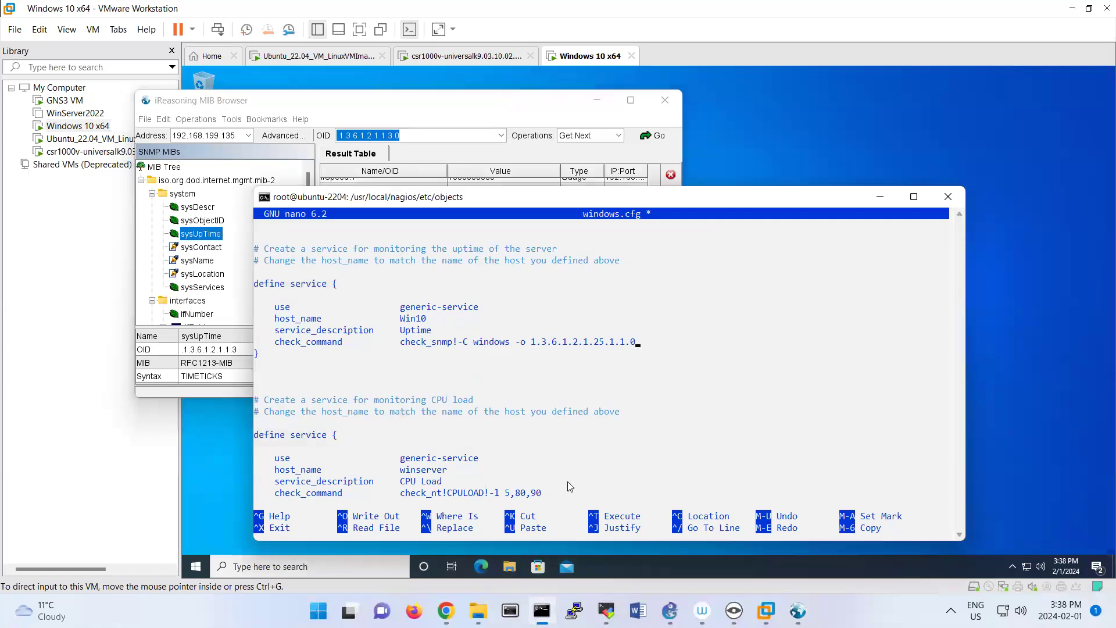
{"action": "key", "text": "BackSpace"}
{"action": "key", "text": "BackSpace"}
{"action": "key", "text": "BackSpace"}
{"action": "key", "text": "BackSpace"}
{"action": "key", "text": "BackSpace"}
{"action": "key", "text": "BackSpace"}
{"action": "key", "text": "BackSpace"}
{"action": "key", "text": "BackSpace"}
{"action": "key", "text": "BackSpace"}
{"action": "key", "text": "BackSpace"}
{"action": "key", "text": "BackSpace"}
{"action": "type", "text": ".1.1.3.0"}
{"action": "left_click", "coordinate": [384, 135]}
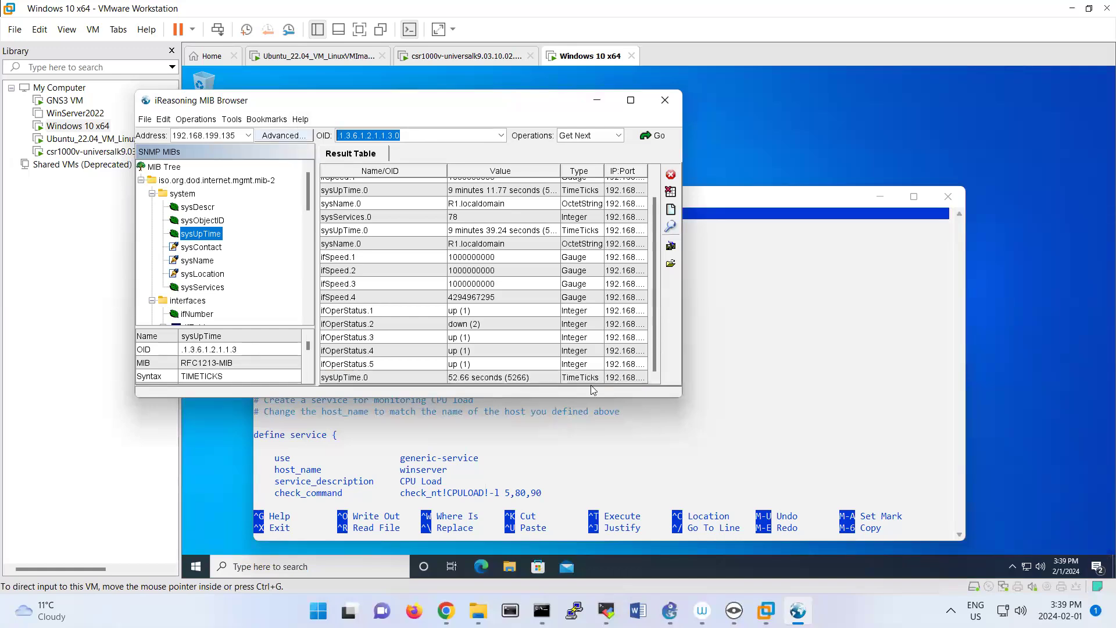
{"action": "left_click", "coordinate": [664, 402]}
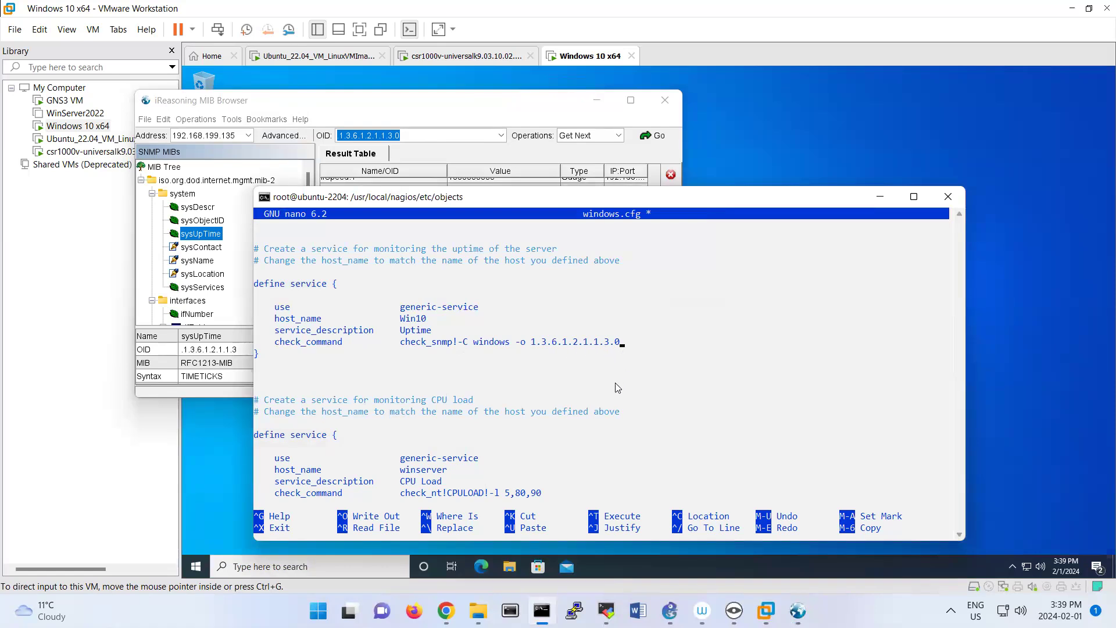
In windows.cfg, comment out every line of the C:\ Drive Space service definition with #.
{"action": "key", "text": "Down"}
{"action": "key", "text": "Down"}
{"action": "key", "text": "Down"}
{"action": "key", "text": "Down"}
{"action": "key", "text": "Down"}
{"action": "key", "text": "Down"}
{"action": "key", "text": "Down"}
{"action": "key", "text": "Down"}
{"action": "key", "text": "Down"}
{"action": "key", "text": "Down"}
{"action": "key", "text": "Down"}
{"action": "key", "text": "Down"}
{"action": "key", "text": "Down"}
{"action": "key", "text": "Down"}
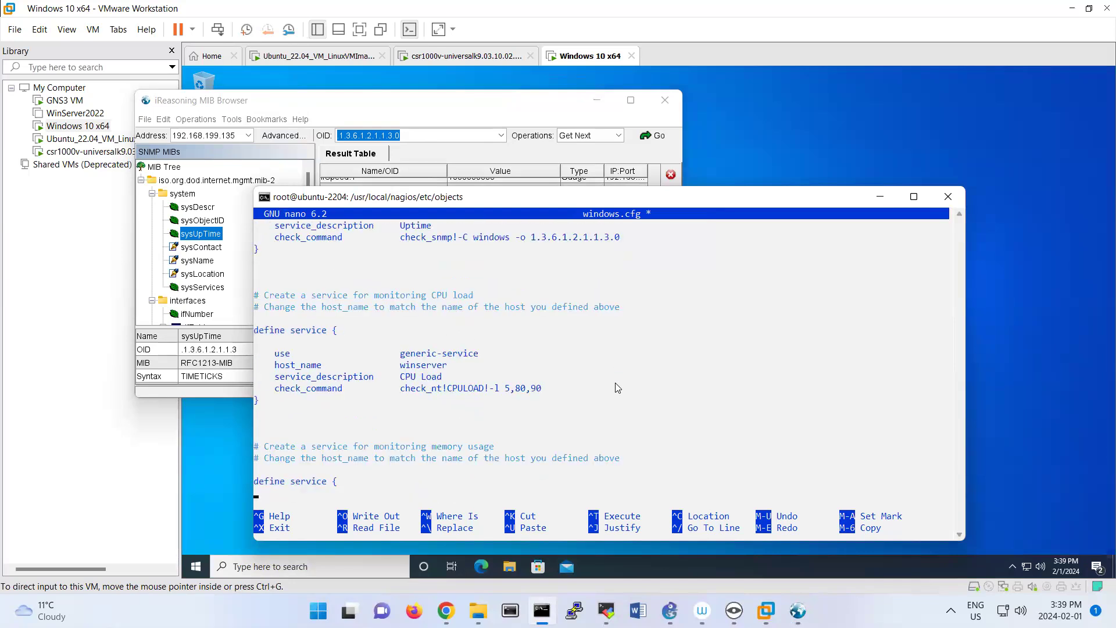
{"action": "key", "text": "Down"}
{"action": "key", "text": "Down"}
{"action": "key", "text": "Down"}
{"action": "key", "text": "Down"}
{"action": "key", "text": "Down"}
{"action": "key", "text": "Down"}
{"action": "key", "text": "Down"}
{"action": "key", "text": "Down"}
{"action": "key", "text": "Down"}
{"action": "key", "text": "Down"}
{"action": "key", "text": "Down"}
{"action": "key", "text": "Down"}
{"action": "key", "text": "Down"}
{"action": "key", "text": "Down"}
{"action": "key", "text": "Down"}
{"action": "key", "text": "Down"}
{"action": "key", "text": "Down"}
{"action": "key", "text": "Down"}
{"action": "key", "text": "Down"}
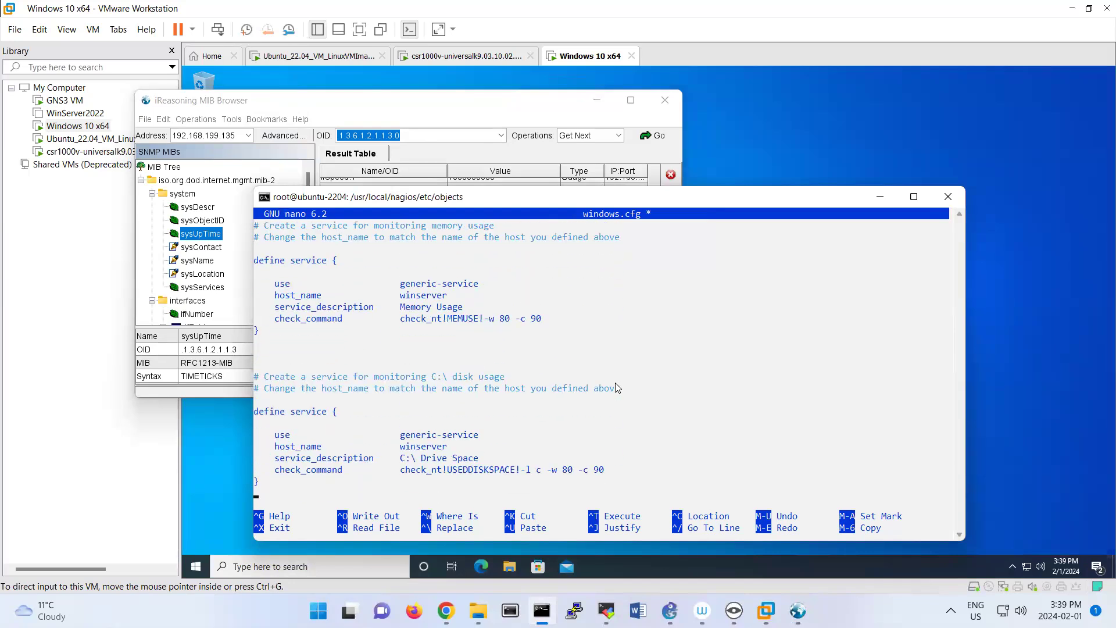
{"action": "key", "text": "Down"}
{"action": "key", "text": "Up"}
{"action": "key", "text": "Up"}
{"action": "key", "text": "Up"}
{"action": "key", "text": "Up"}
{"action": "key", "text": "Up"}
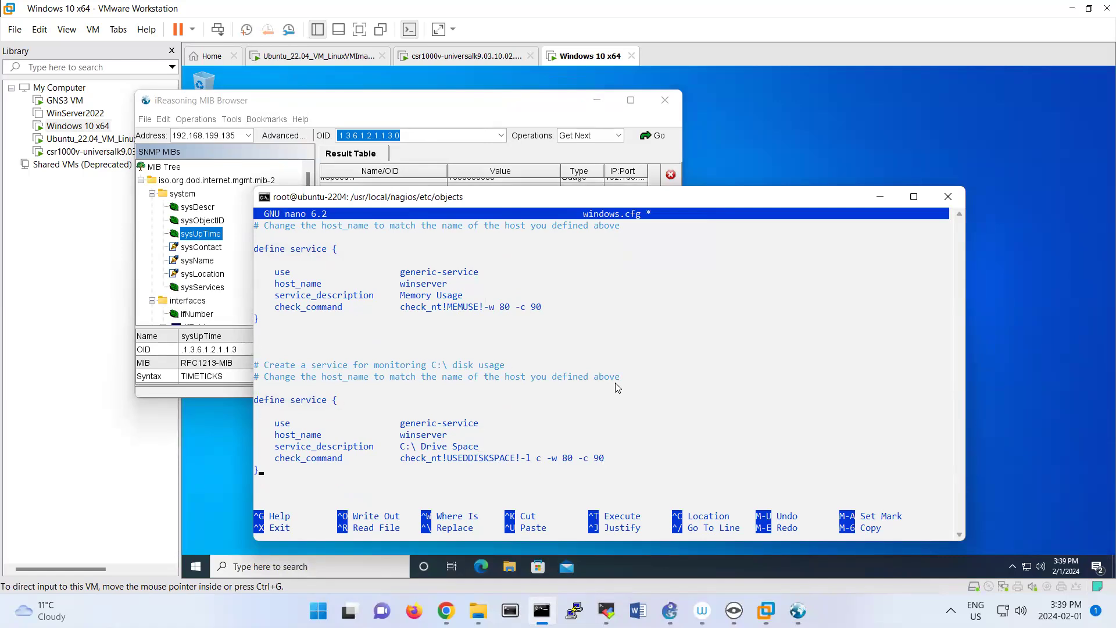
{"action": "key", "text": "Left"}
{"action": "type", "text": "#"}
{"action": "key", "text": "Up"}
{"action": "type", "text": "#"}
{"action": "key", "text": "Up"}
{"action": "type", "text": "#"}
{"action": "key", "text": "Up"}
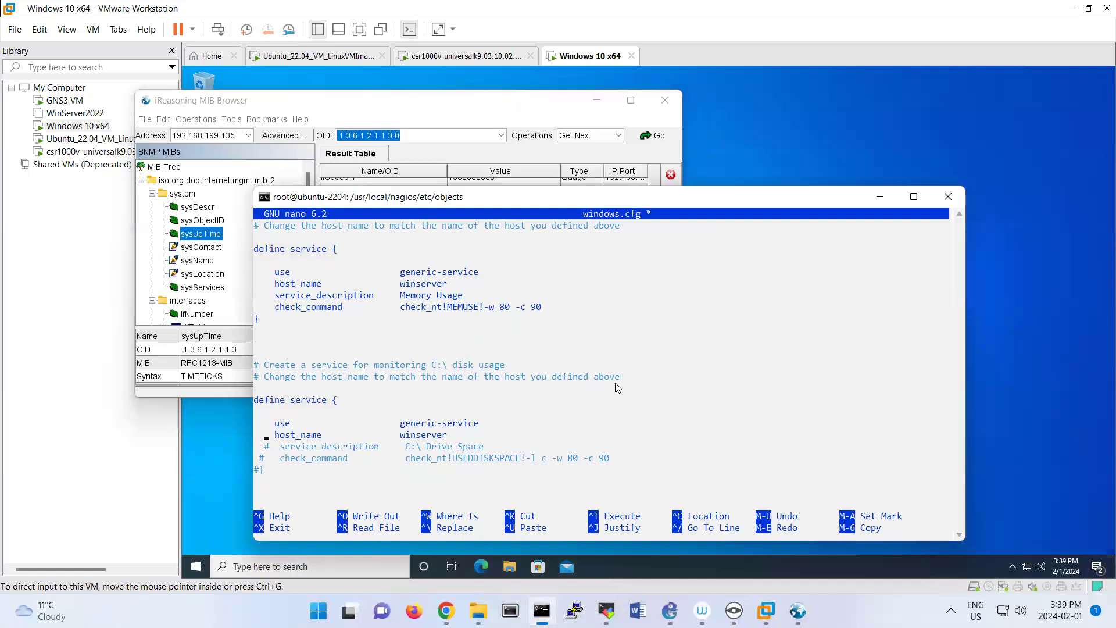
{"action": "type", "text": "#"}
{"action": "key", "text": "Up"}
{"action": "type", "text": "#"}
{"action": "key", "text": "Left"}
{"action": "key", "text": "Left"}
{"action": "key", "text": "Down"}
{"action": "key", "text": "Left"}
{"action": "key", "text": "Left"}
{"action": "key", "text": "Left"}
{"action": "key", "text": "Left"}
{"action": "key", "text": "Left"}
{"action": "key", "text": "Home"}
{"action": "type", "text": "#"}
Comment out the whole Memory Usage service definition in windows.cfg with #, from its closing brace to the define line.
{"action": "key", "text": "Left"}
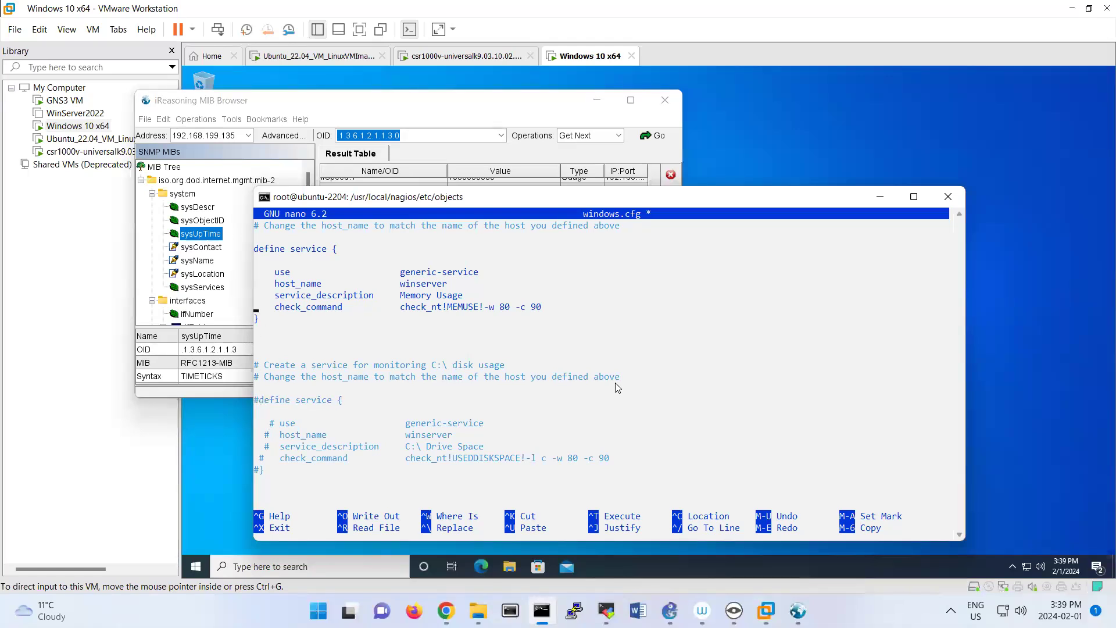
{"action": "type", "text": "#"}
{"action": "type", "text": "#"}
{"action": "type", "text": "#"}
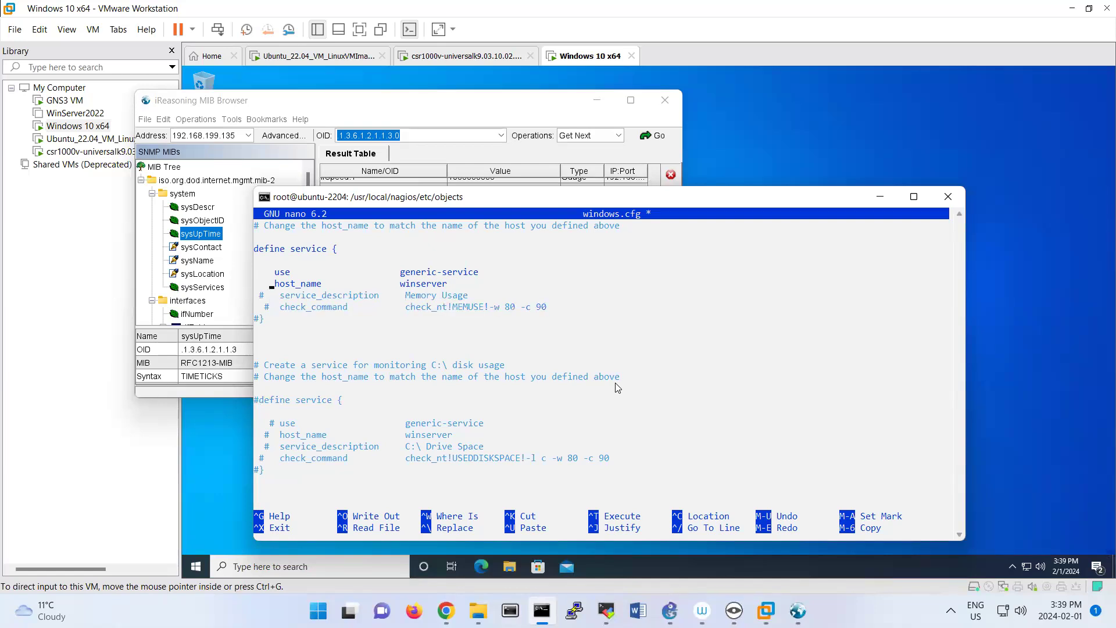
{"action": "type", "text": "#"}
{"action": "key", "text": "Left"}
{"action": "key", "text": "Left"}
{"action": "key", "text": "Up"}
{"action": "type", "text": "3"}
{"action": "key", "text": "BackSpace"}
{"action": "type", "text": "#"}
{"action": "key", "text": "Left"}
{"action": "key", "text": "Left"}
{"action": "key", "text": "Left"}
{"action": "type", "text": "#"}
Comment out the whole CPU Load service definition in windows.cfg with #, from the define line to its closing brace.
{"action": "key", "text": "Up"}
{"action": "key", "text": "Up"}
{"action": "key", "text": "Up"}
{"action": "key", "text": "Up"}
{"action": "key", "text": "Up"}
{"action": "key", "text": "Up"}
{"action": "key", "text": "Up"}
{"action": "key", "text": "Up"}
{"action": "key", "text": "Up"}
{"action": "key", "text": "Up"}
{"action": "key", "text": "Up"}
{"action": "key", "text": "Up"}
{"action": "key", "text": "Up"}
{"action": "key", "text": "Up"}
{"action": "key", "text": "Up"}
{"action": "key", "text": "Up"}
{"action": "key", "text": "Down"}
{"action": "key", "text": "Down"}
{"action": "key", "text": "Left"}
{"action": "type", "text": "#"}
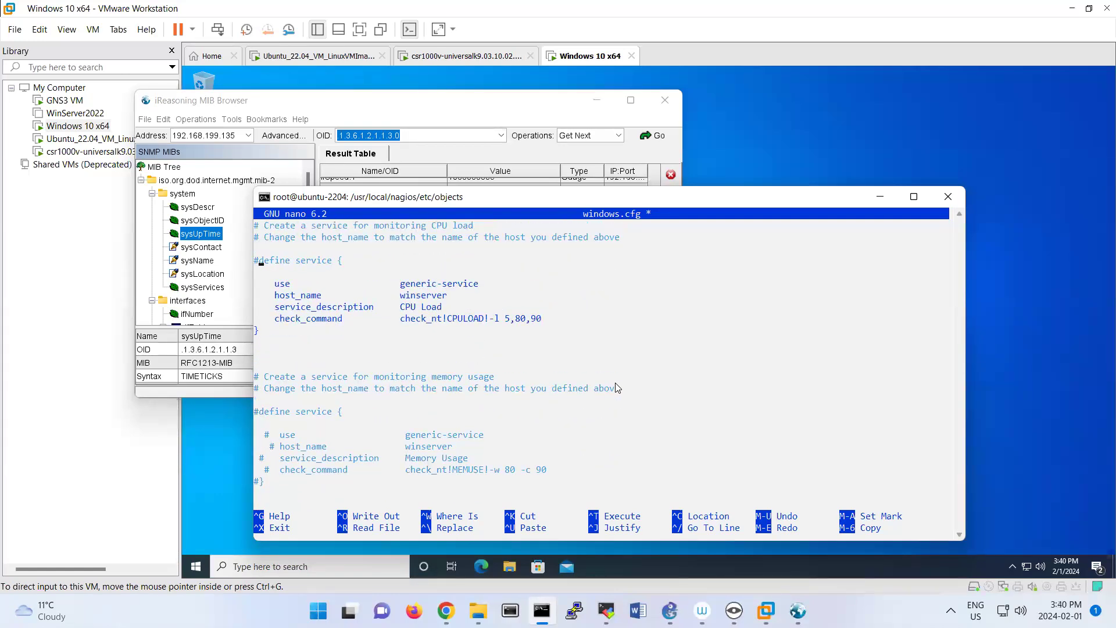
{"action": "type", "text": "#"}
{"action": "key", "text": "Down"}
{"action": "type", "text": "#"}
{"action": "key", "text": "Down"}
{"action": "type", "text": "#"}
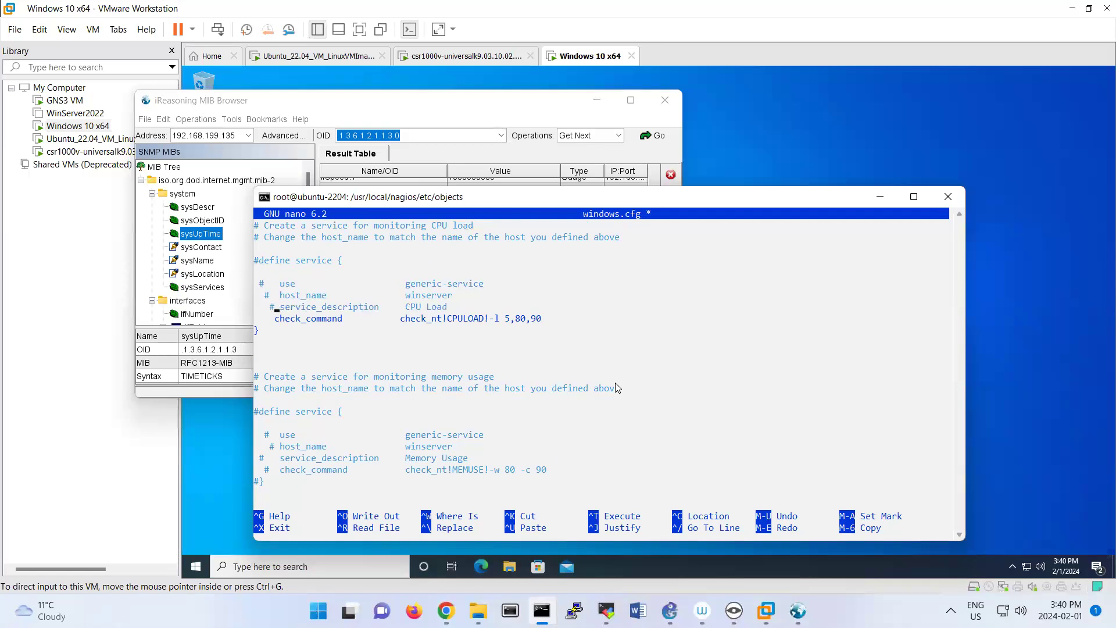
{"action": "type", "text": "#"}
{"action": "key", "text": "Down"}
{"action": "type", "text": "#"}
Comment out the whole NSClient++ Version service definition in windows.cfg with #, leaving the Uptime service active.
{"action": "key", "text": "Up"}
{"action": "key", "text": "Up"}
{"action": "key", "text": "Up"}
{"action": "key", "text": "Up"}
{"action": "key", "text": "Up"}
{"action": "key", "text": "Up"}
{"action": "key", "text": "Up"}
{"action": "key", "text": "Up"}
{"action": "key", "text": "Up"}
{"action": "key", "text": "Up"}
{"action": "key", "text": "Up"}
{"action": "key", "text": "Up"}
{"action": "key", "text": "Up"}
{"action": "key", "text": "Up"}
{"action": "key", "text": "Up"}
{"action": "key", "text": "Up"}
{"action": "key", "text": "Up"}
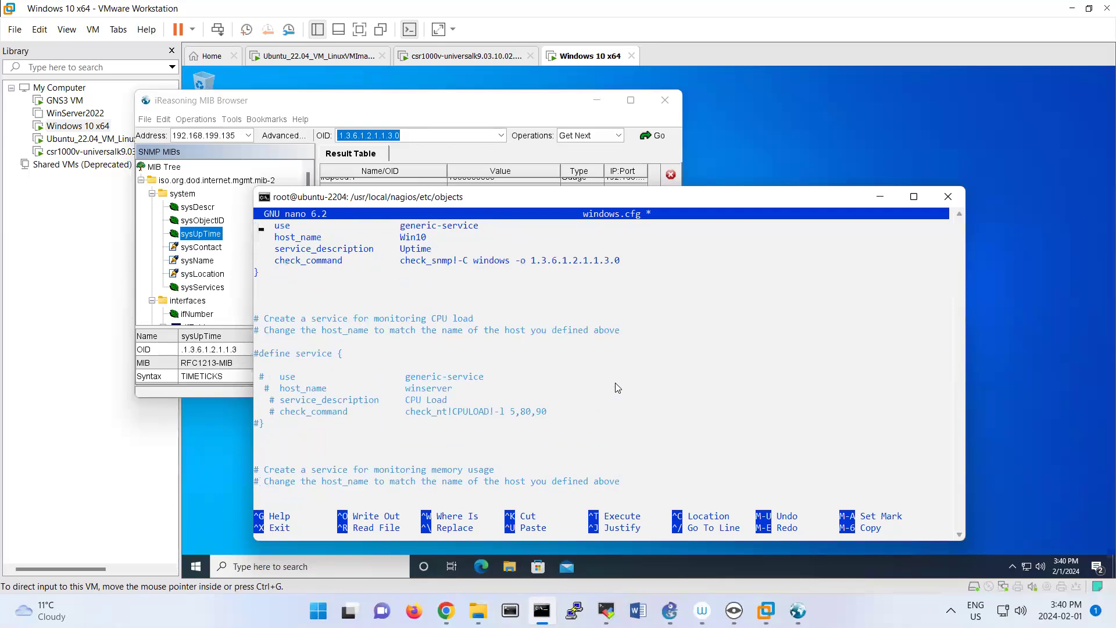
{"action": "key", "text": "Up"}
{"action": "key", "text": "Up"}
{"action": "key", "text": "Up"}
{"action": "key", "text": "Up"}
{"action": "key", "text": "Up"}
{"action": "key", "text": "Up"}
{"action": "key", "text": "Up"}
{"action": "key", "text": "Up"}
{"action": "key", "text": "Up"}
{"action": "key", "text": "Up"}
{"action": "key", "text": "Up"}
{"action": "key", "text": "Up"}
{"action": "key", "text": "Up"}
{"action": "key", "text": "Up"}
{"action": "key", "text": "Up"}
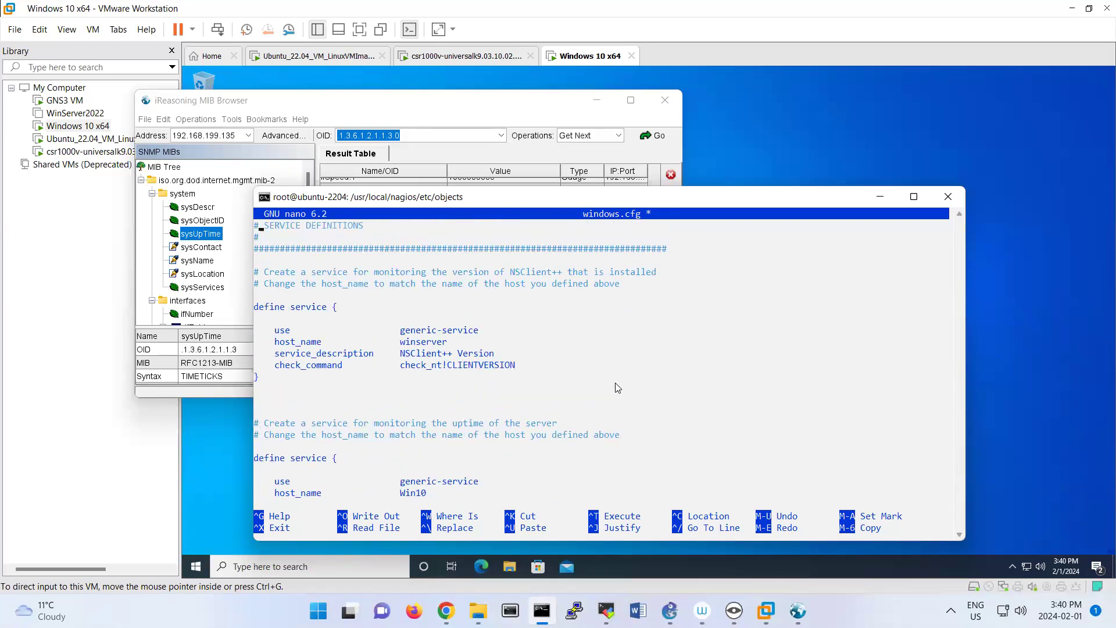
{"action": "type", "text": "#"}
{"action": "key", "text": "Down"}
{"action": "type", "text": "#"}
{"action": "key", "text": "Down"}
{"action": "type", "text": "##"}
{"action": "key", "text": "Down"}
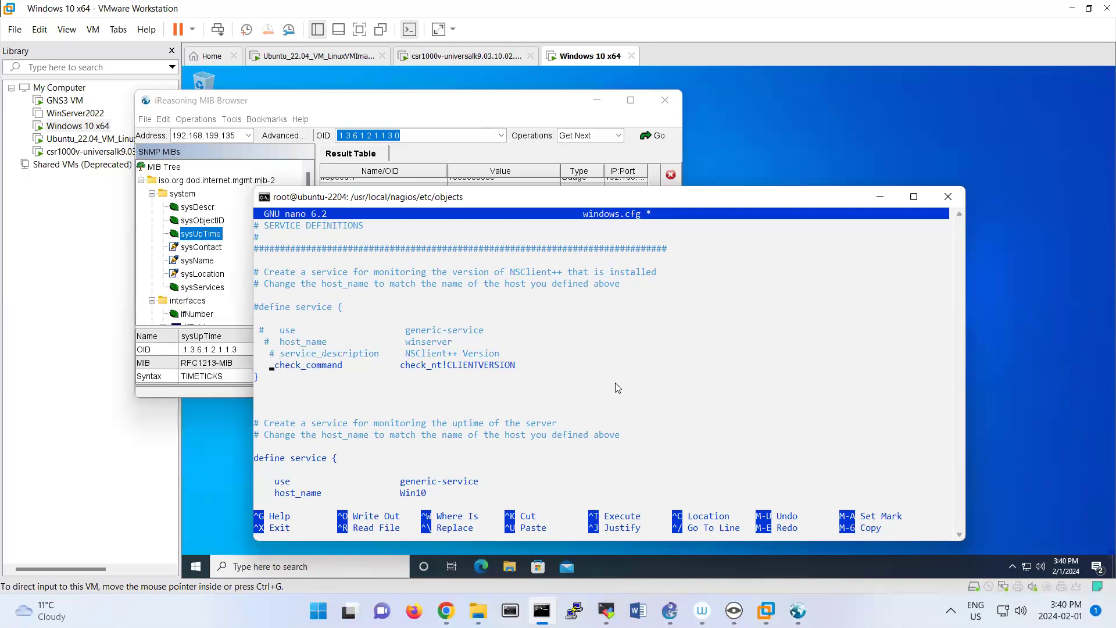
{"action": "type", "text": "#"}
{"action": "key", "text": "Down"}
{"action": "type", "text": "#"}
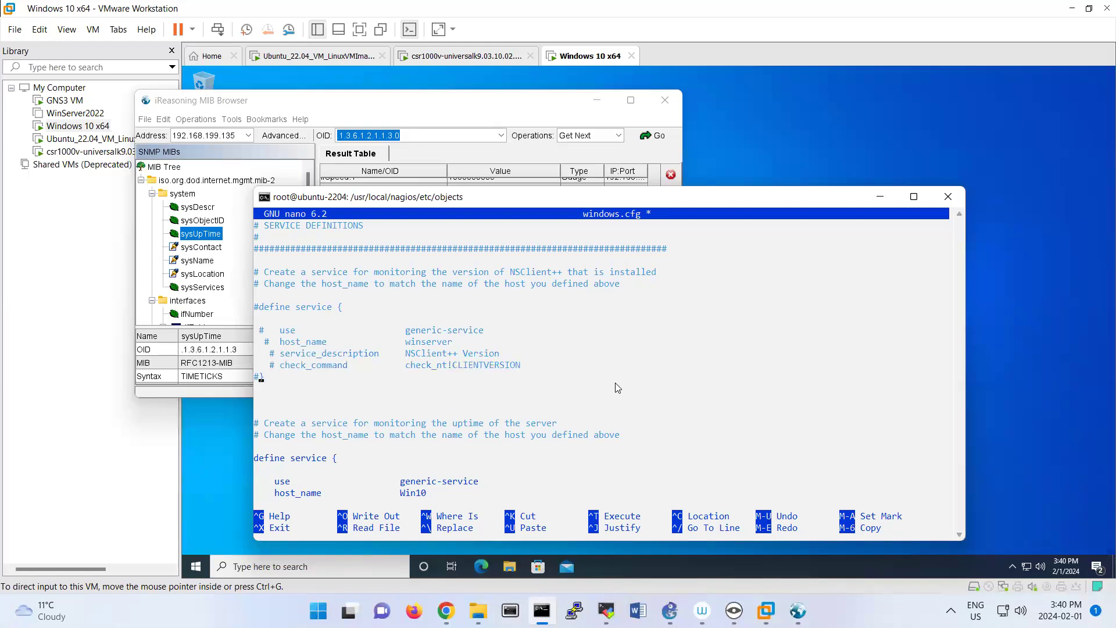
Check the Win10 host definition in windows.cfg, then save the file under the same name and exit nano.
{"action": "scroll", "coordinate": [617, 388], "scroll_direction": "up", "scroll_amount": 12}
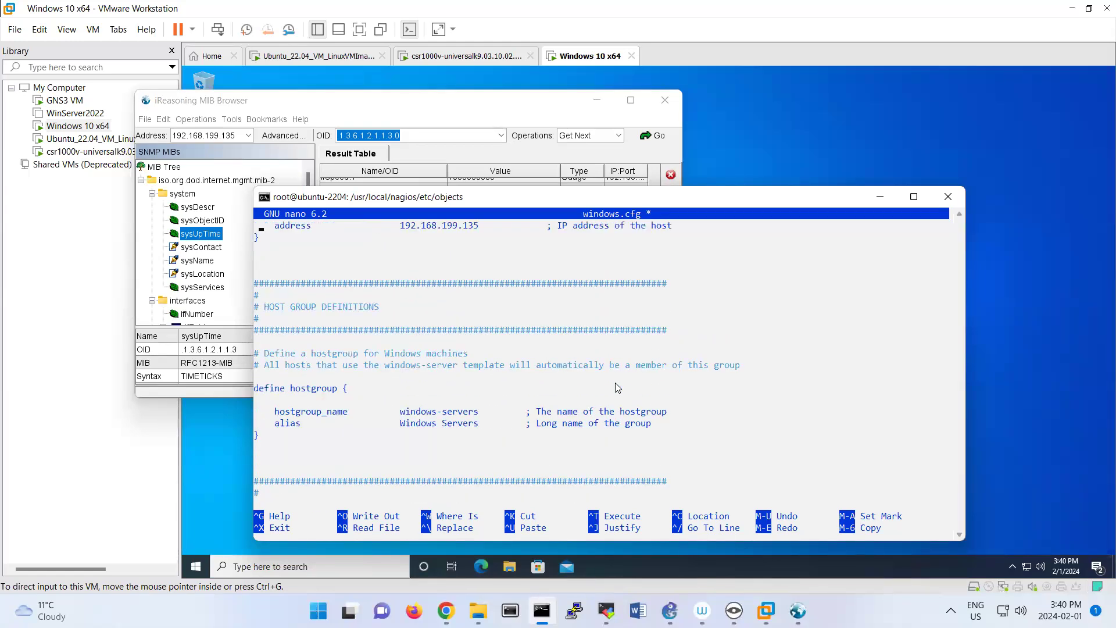
{"action": "scroll", "coordinate": [617, 387], "scroll_direction": "up", "scroll_amount": 5}
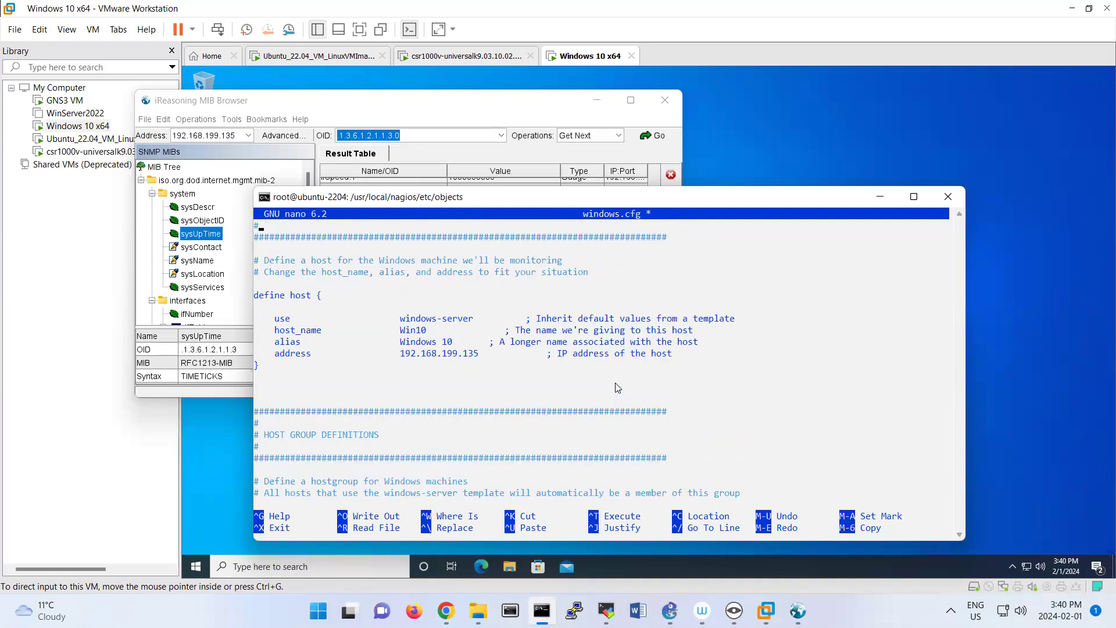
{"action": "key", "text": "ctrl+x"}
{"action": "key", "text": "y"}
{"action": "key", "text": "Return"}
Verify the Nagios configuration by running /usr/local/nagios/bin/nagios -v /usr/local/nagios/etc/nagios.cfg.
{"action": "type", "text": "cd .."}
{"action": "key", "text": "Up"}
{"action": "key", "text": "Up"}
{"action": "key", "text": "Up"}
{"action": "key", "text": "Up"}
{"action": "key", "text": "Up"}
{"action": "key", "text": "Up"}
{"action": "key", "text": "Up"}
{"action": "key", "text": "Up"}
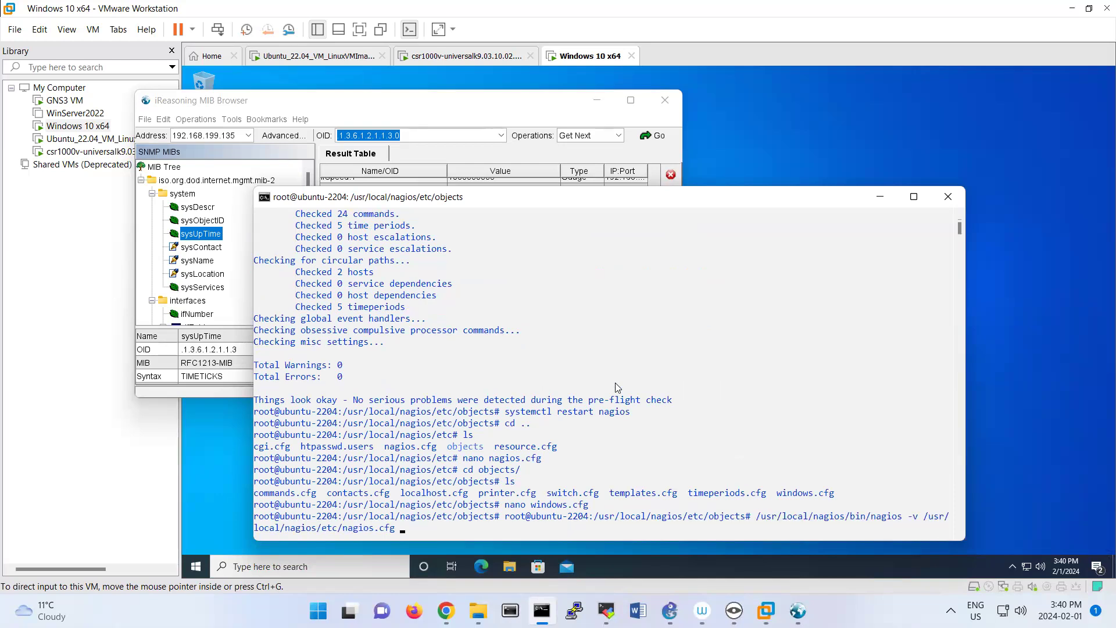
{"action": "key", "text": "Return"}
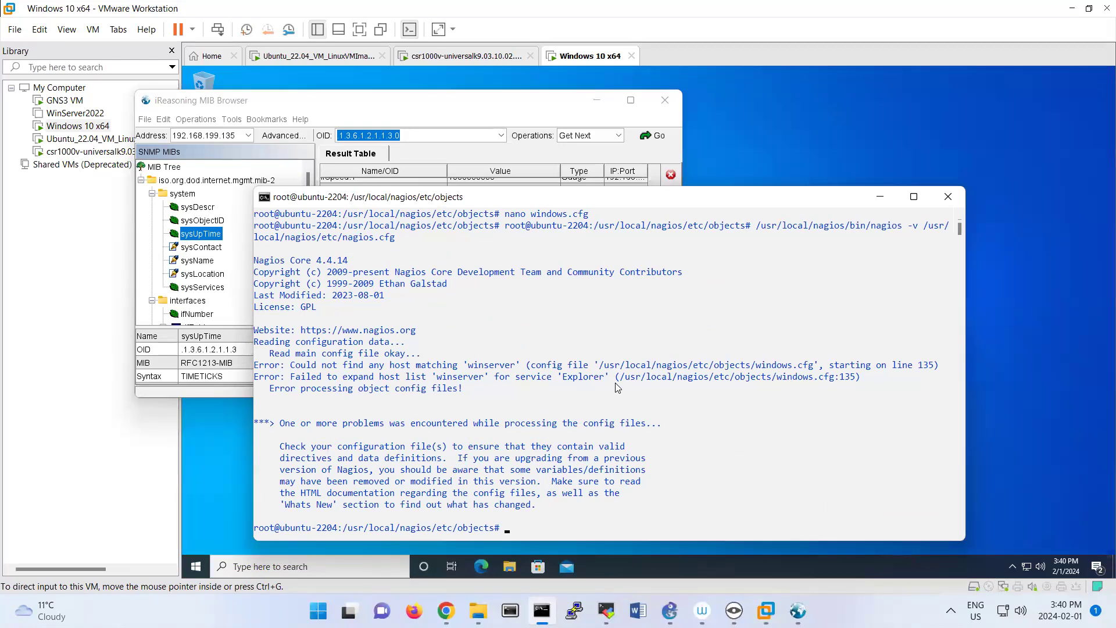
Reopen windows.cfg in nano and find the uncommented service definitions that still use the host name winserver.
{"action": "key", "text": "Up"}
{"action": "key", "text": "Up"}
{"action": "key", "text": "Return"}
{"action": "key", "text": "Down"}
{"action": "key", "text": "Down"}
{"action": "key", "text": "Down"}
{"action": "key", "text": "Down"}
{"action": "key", "text": "Down"}
{"action": "key", "text": "Down"}
{"action": "key", "text": "Down"}
{"action": "key", "text": "Down"}
{"action": "key", "text": "Down"}
{"action": "key", "text": "Down"}
{"action": "key", "text": "Down"}
{"action": "key", "text": "Down"}
{"action": "key", "text": "Down"}
{"action": "key", "text": "Down"}
{"action": "key", "text": "Down"}
{"action": "key", "text": "Down"}
{"action": "key", "text": "Down"}
{"action": "key", "text": "Down"}
{"action": "key", "text": "Down"}
{"action": "key", "text": "Down"}
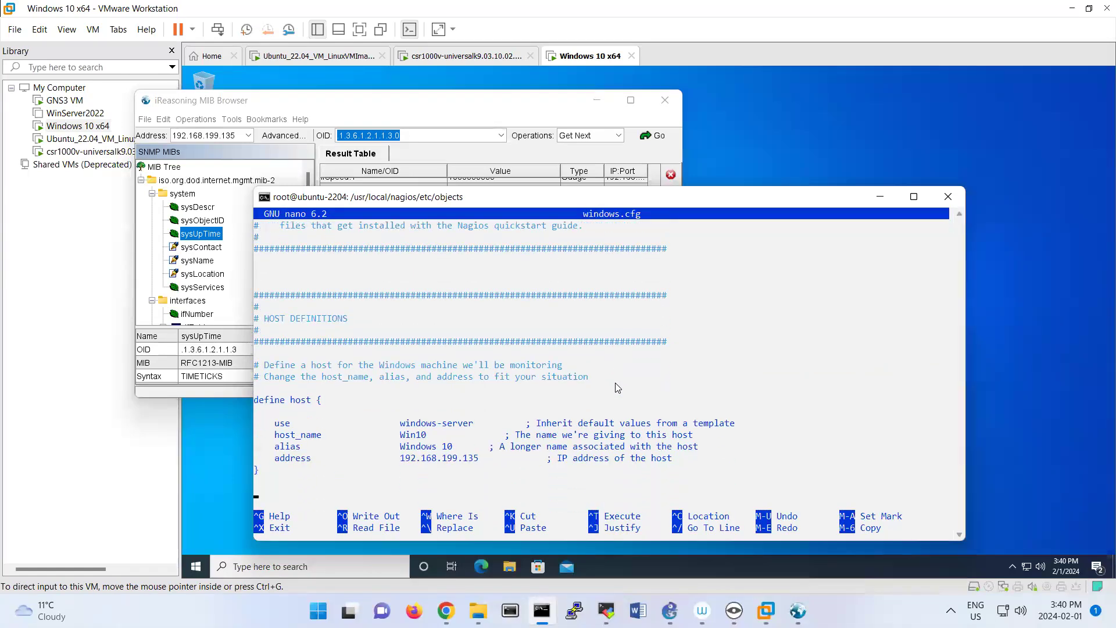
{"action": "key", "text": "Down"}
{"action": "key", "text": "Down"}
{"action": "key", "text": "Down"}
{"action": "key", "text": "Down"}
{"action": "key", "text": "Down"}
{"action": "key", "text": "Down"}
{"action": "key", "text": "Down"}
{"action": "key", "text": "Down"}
{"action": "key", "text": "Down"}
{"action": "key", "text": "Down"}
{"action": "key", "text": "Down"}
{"action": "key", "text": "Down"}
{"action": "key", "text": "Down"}
{"action": "key", "text": "Down"}
{"action": "key", "text": "Down"}
{"action": "key", "text": "Down"}
{"action": "key", "text": "Down"}
{"action": "key", "text": "Down"}
{"action": "key", "text": "Down"}
{"action": "key", "text": "Down"}
{"action": "key", "text": "Down"}
{"action": "key", "text": "Down"}
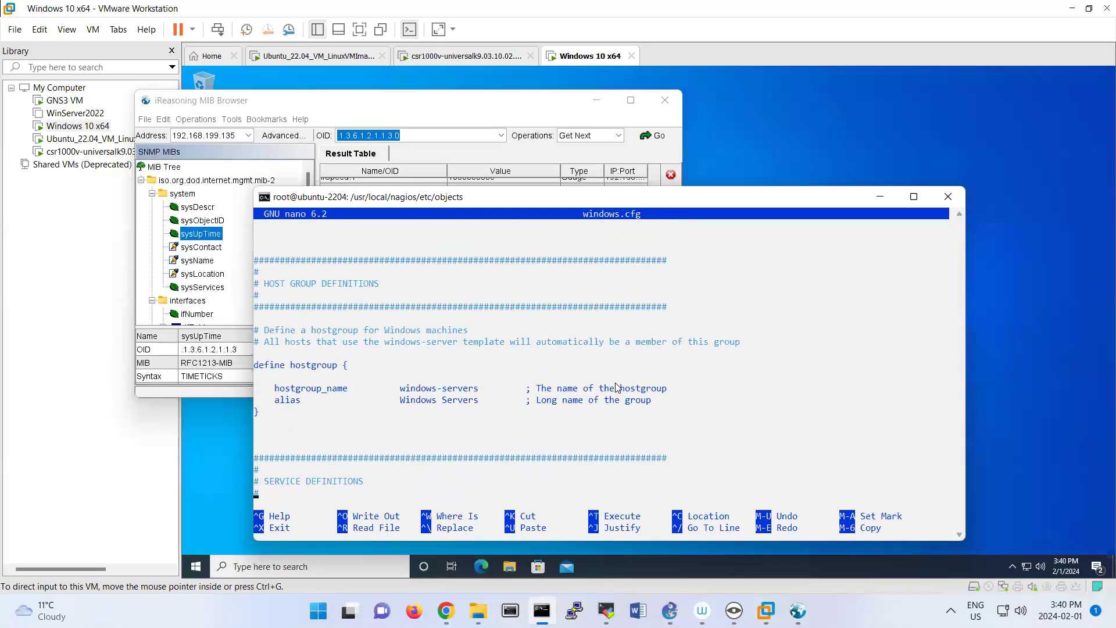
{"action": "key", "text": "Down"}
{"action": "key", "text": "Down"}
{"action": "key", "text": "Down"}
{"action": "key", "text": "Down"}
{"action": "key", "text": "Down"}
{"action": "key", "text": "Down"}
{"action": "key", "text": "Down"}
{"action": "key", "text": "Down"}
{"action": "key", "text": "Down"}
{"action": "key", "text": "Down"}
{"action": "key", "text": "Down"}
{"action": "key", "text": "Down"}
{"action": "key", "text": "Down"}
{"action": "key", "text": "Down"}
{"action": "key", "text": "Down"}
{"action": "key", "text": "Down"}
{"action": "key", "text": "Down"}
{"action": "key", "text": "Down"}
{"action": "key", "text": "Down"}
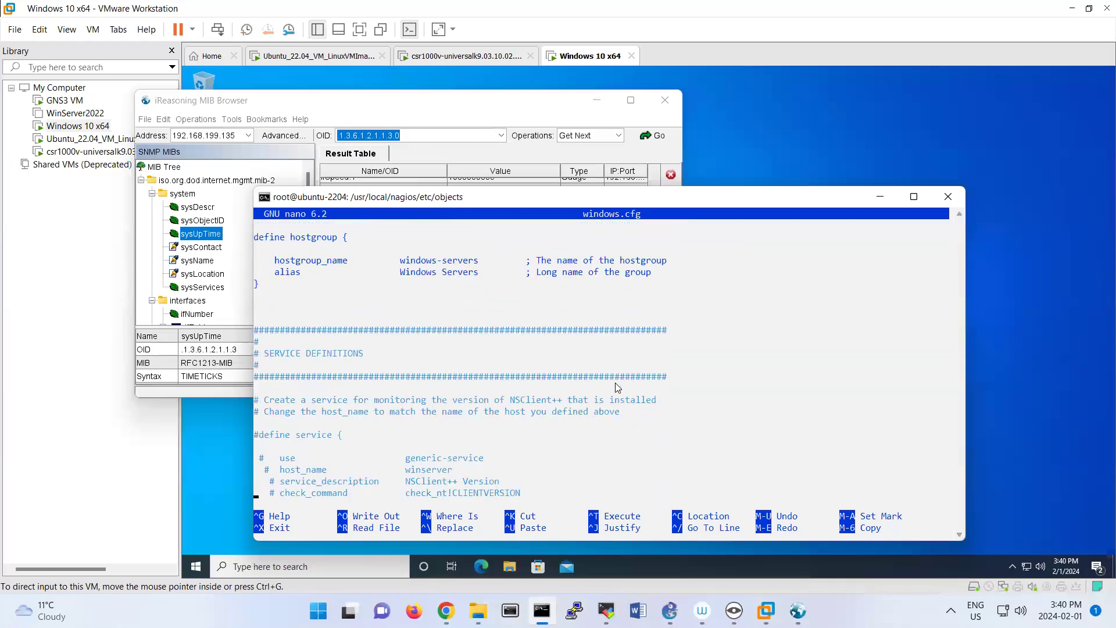
{"action": "key", "text": "Down"}
{"action": "key", "text": "Down"}
{"action": "key", "text": "Down"}
{"action": "key", "text": "Down"}
{"action": "key", "text": "Down"}
{"action": "key", "text": "Down"}
{"action": "key", "text": "Down"}
{"action": "key", "text": "Down"}
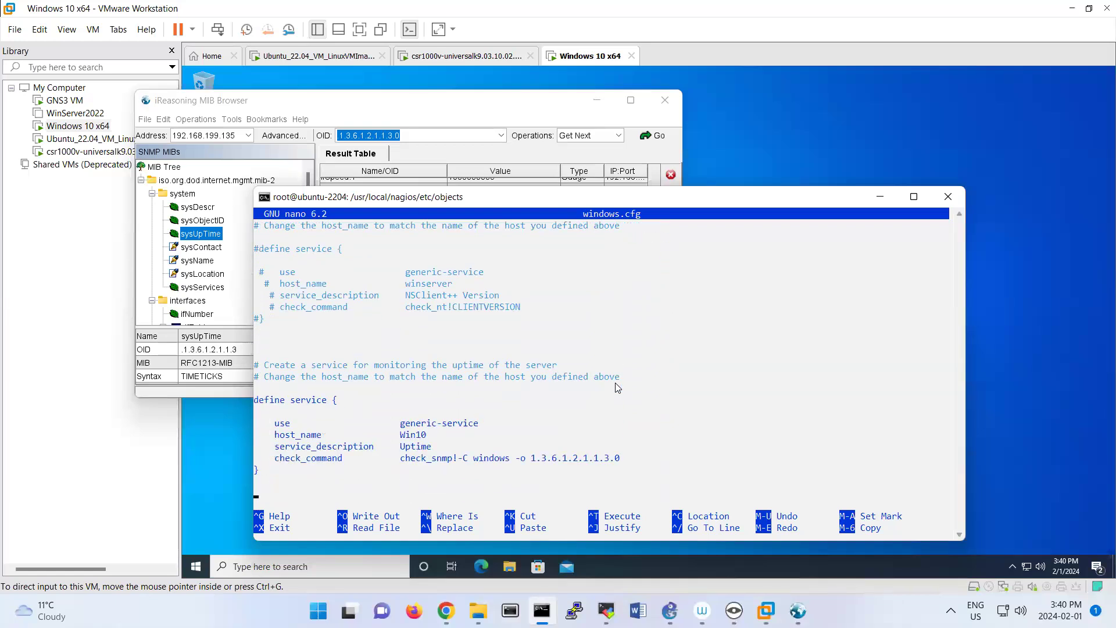
{"action": "key", "text": "Down"}
{"action": "key", "text": "Down"}
{"action": "key", "text": "Down"}
{"action": "key", "text": "Down"}
{"action": "key", "text": "Down"}
{"action": "key", "text": "Down"}
{"action": "key", "text": "Down"}
{"action": "key", "text": "Down"}
{"action": "key", "text": "Down"}
{"action": "key", "text": "Down"}
{"action": "key", "text": "Down"}
{"action": "key", "text": "Down"}
{"action": "key", "text": "Down"}
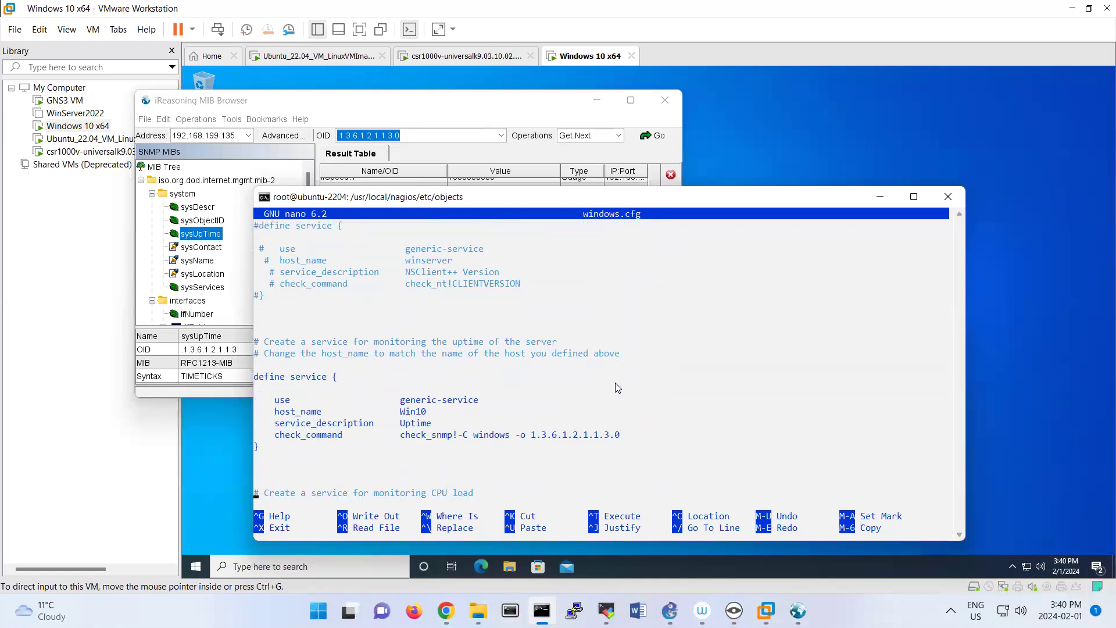
{"action": "key", "text": "Down"}
{"action": "key", "text": "Down"}
{"action": "key", "text": "Down"}
{"action": "key", "text": "Down"}
{"action": "key", "text": "Down"}
{"action": "key", "text": "Down"}
{"action": "key", "text": "Down"}
{"action": "key", "text": "Down"}
{"action": "key", "text": "Down"}
{"action": "key", "text": "Down"}
{"action": "key", "text": "Down"}
{"action": "key", "text": "Down"}
{"action": "key", "text": "Down"}
{"action": "key", "text": "Down"}
{"action": "key", "text": "Down"}
{"action": "key", "text": "Down"}
{"action": "key", "text": "Down"}
{"action": "key", "text": "Down"}
{"action": "key", "text": "Down"}
{"action": "key", "text": "Down"}
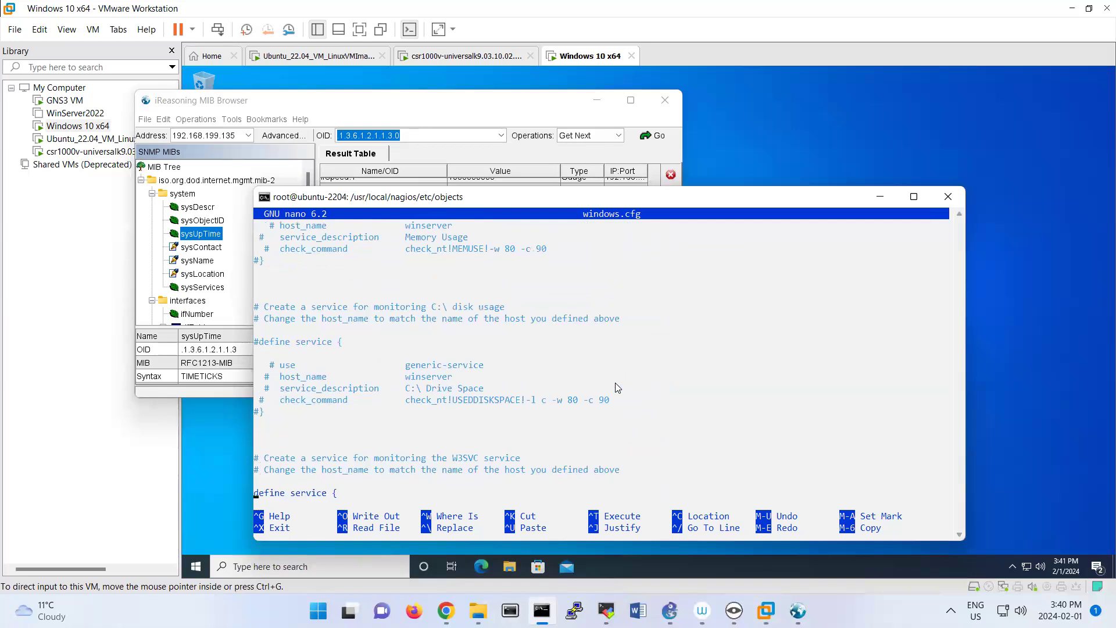
Comment out the whole W3SVC service definition in windows.cfg with #, from the define line to its closing brace.
{"action": "key", "text": "Up"}
{"action": "key", "text": "Up"}
{"action": "key", "text": "Up"}
{"action": "key", "text": "Up"}
{"action": "key", "text": "Up"}
{"action": "key", "text": "Up"}
{"action": "key", "text": "Up"}
{"action": "key", "text": "Up"}
{"action": "key", "text": "Up"}
{"action": "key", "text": "Up"}
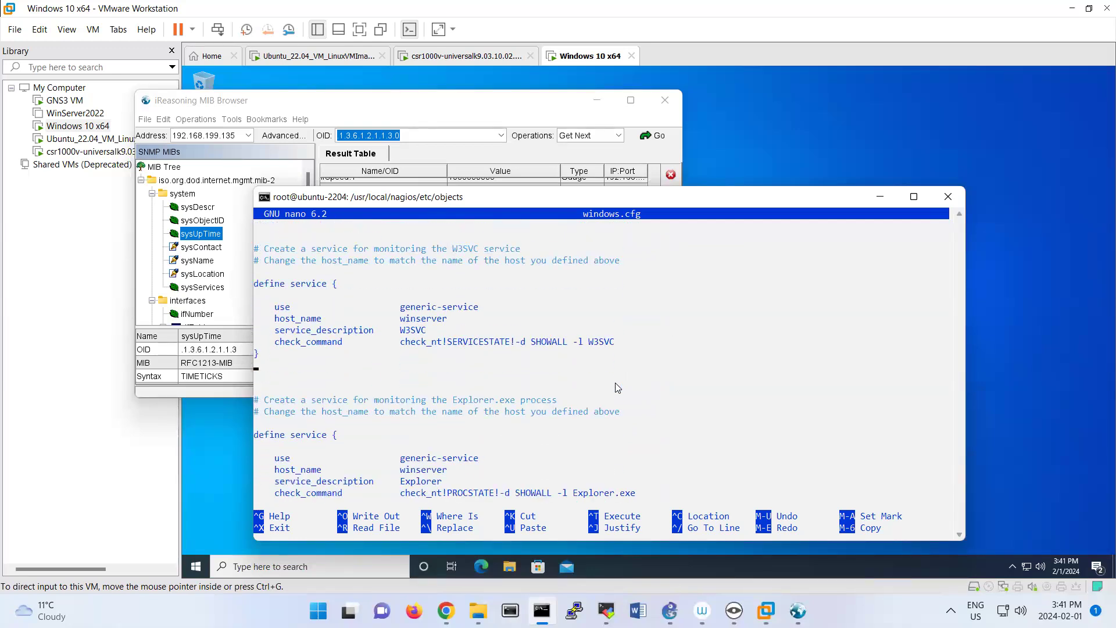
{"action": "key", "text": "Up"}
{"action": "key", "text": "Up"}
{"action": "type", "text": "#"}
{"action": "type", "text": "#"}
{"action": "key", "text": "Down"}
{"action": "type", "text": "###"}
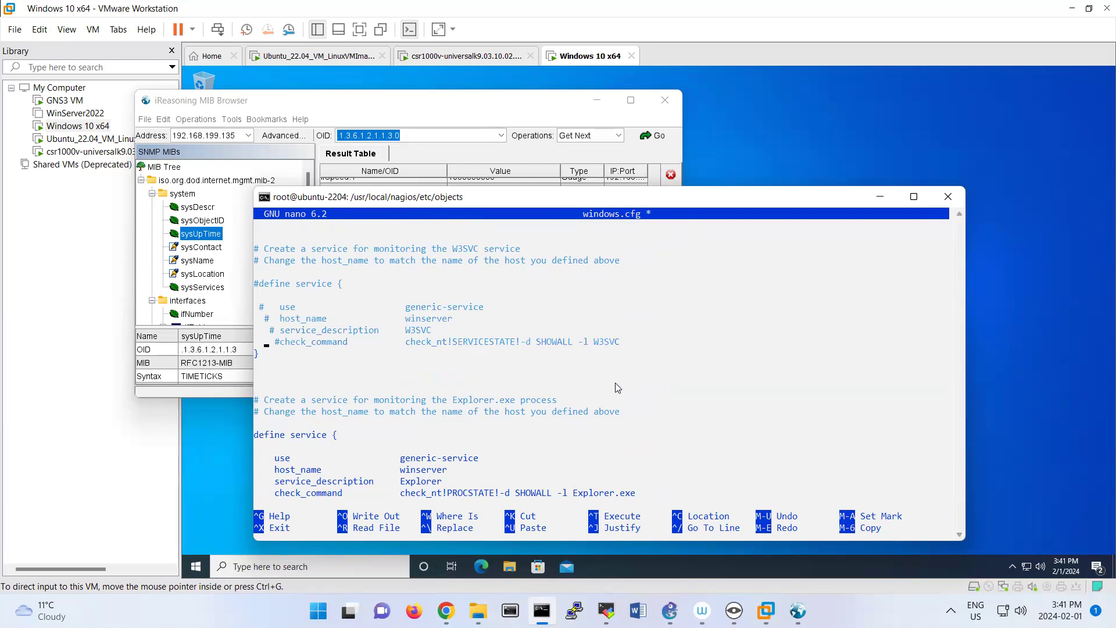
{"action": "key", "text": "Left"}
{"action": "type", "text": "#"}
Comment out the whole Explorer service definition in windows.cfg with #, from the define line to its closing brace.
{"action": "key", "text": "Down"}
{"action": "key", "text": "Down"}
{"action": "key", "text": "Down"}
{"action": "key", "text": "Down"}
{"action": "key", "text": "Down"}
{"action": "key", "text": "Down"}
{"action": "key", "text": "Down"}
{"action": "key", "text": "Left"}
{"action": "type", "text": "#"}
{"action": "key", "text": "Down"}
{"action": "type", "text": "#"}
{"action": "key", "text": "Down"}
{"action": "type", "text": "##"}
{"action": "key", "text": "Down"}
{"action": "type", "text": "#"}
{"action": "key", "text": "Down"}
{"action": "type", "text": "#"}
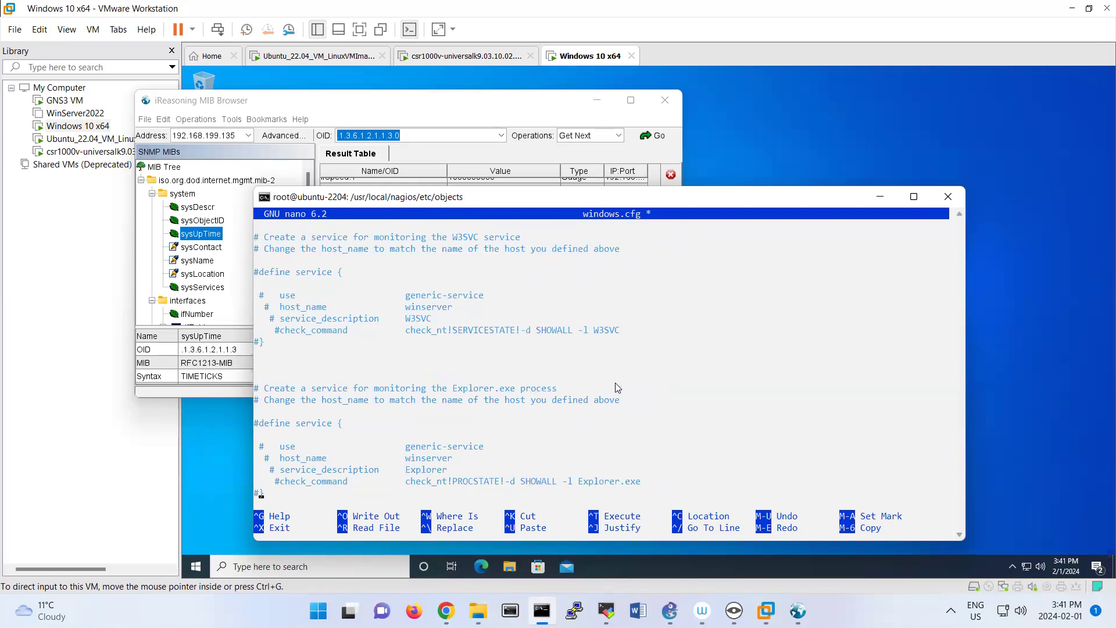
{"action": "key", "text": "Down"}
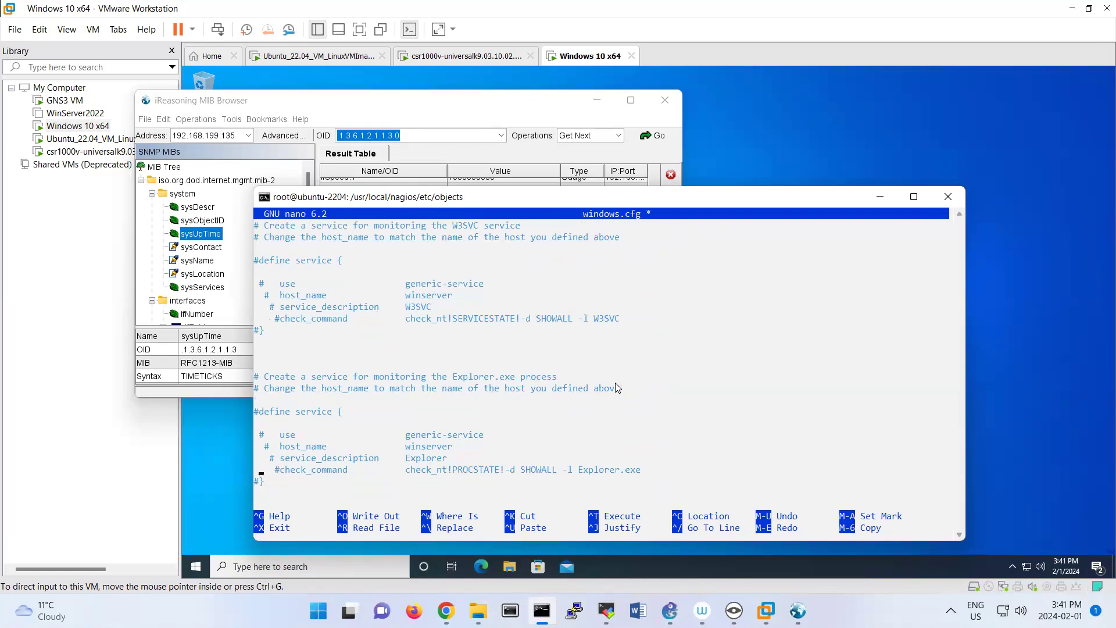
Save windows.cfg under the same name, exit nano, and rerun the Nagios configuration check on /usr/local/nagios/etc/nagios.cfg.
{"action": "key", "text": "ctrl+x"}
{"action": "key", "text": "y"}
{"action": "key", "text": "Return"}
{"action": "key", "text": "Up"}
{"action": "key", "text": "Return"}
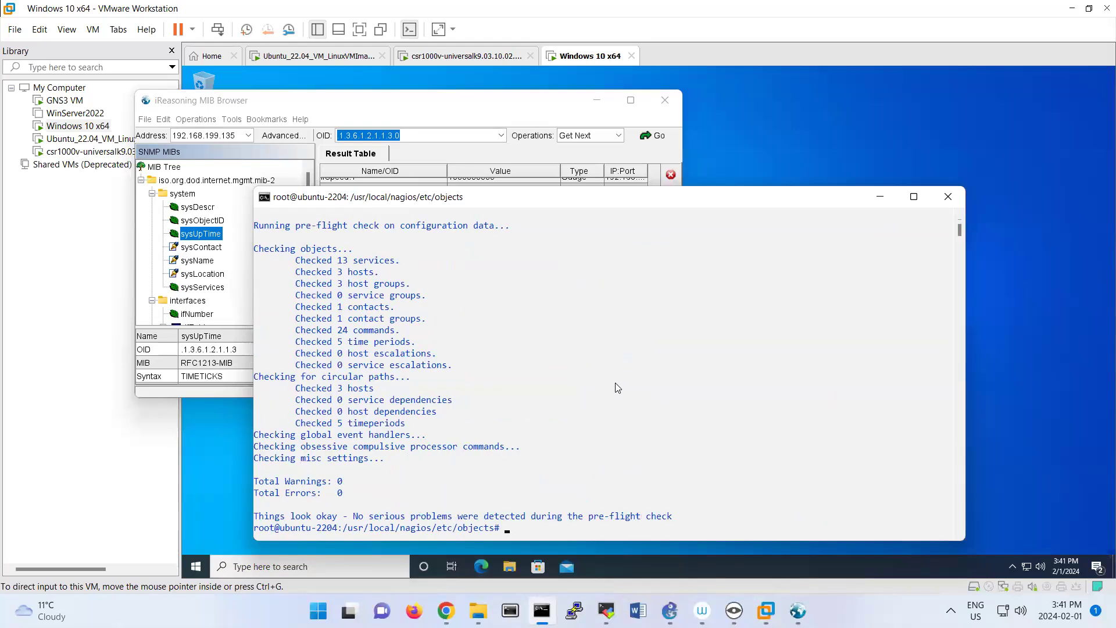
Restart the Nagios service with systemctl restart nagios.
{"action": "key", "text": "Up"}
{"action": "key", "text": "Up"}
{"action": "key", "text": "Up"}
{"action": "key", "text": "Up"}
{"action": "key", "text": "Up"}
{"action": "key", "text": "Up"}
{"action": "key", "text": "Up"}
{"action": "key", "text": "Up"}
{"action": "key", "text": "Up"}
{"action": "key", "text": "Up"}
{"action": "key", "text": "Return"}
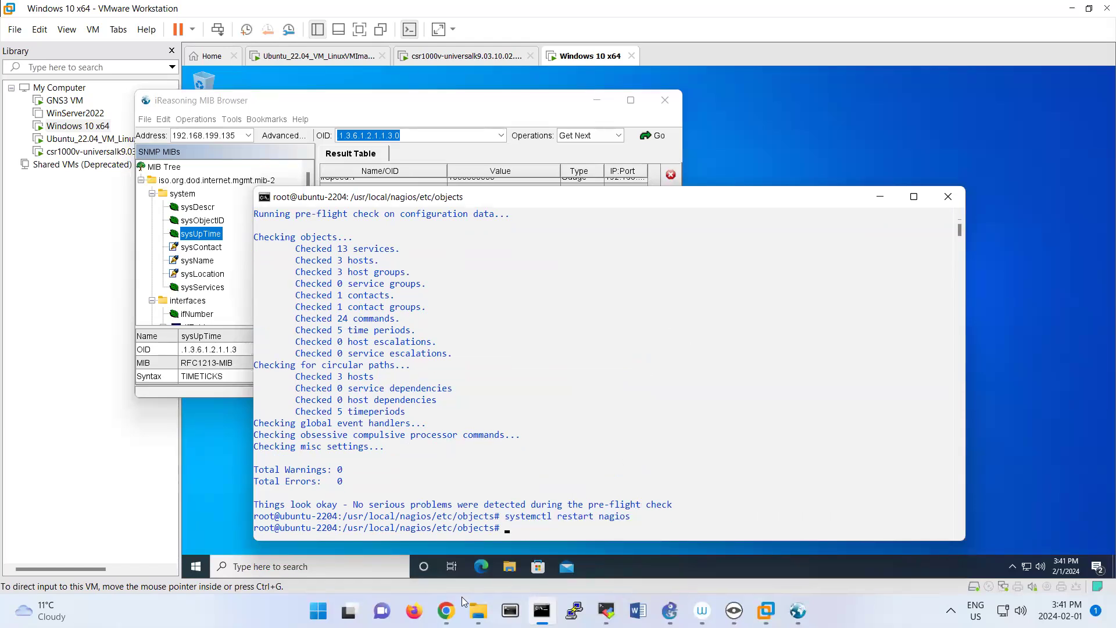
Switch to the Nagios web page in Chrome and open the Win10 host's information from the hosts list.
{"action": "mouse_move", "coordinate": [446, 610]}
{"action": "left_click", "coordinate": [434, 474]}
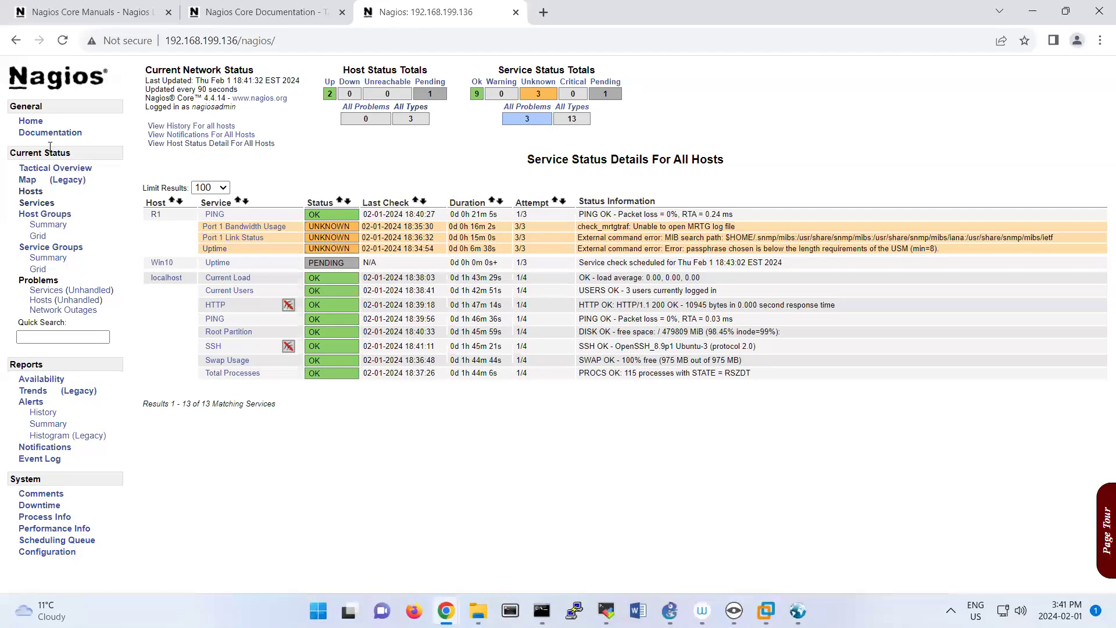
{"action": "left_click", "coordinate": [33, 192]}
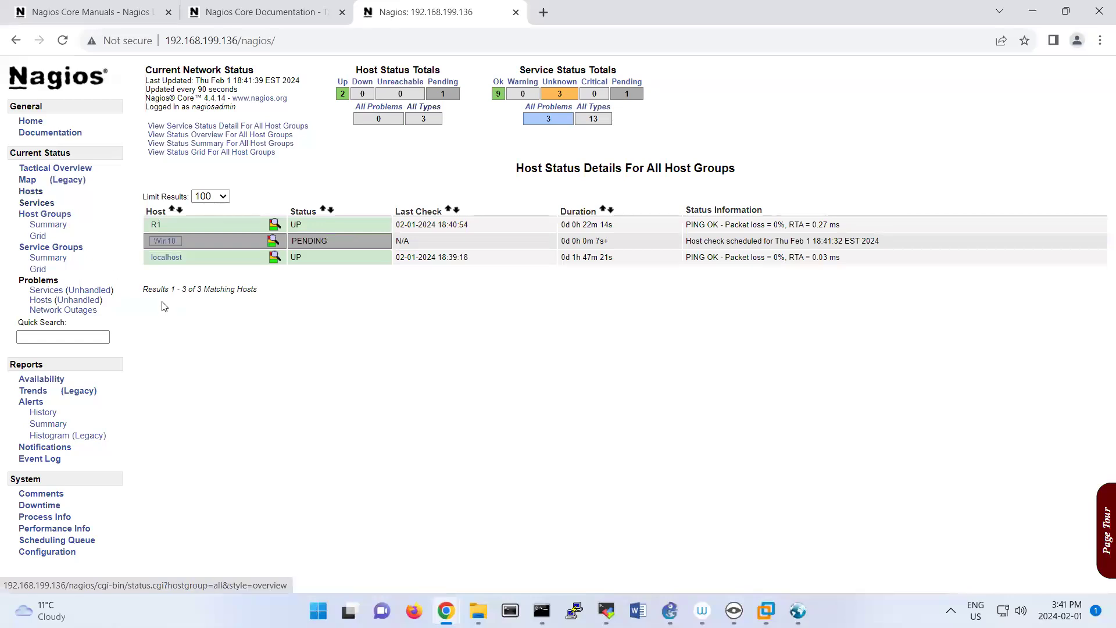
{"action": "left_click", "coordinate": [165, 241]}
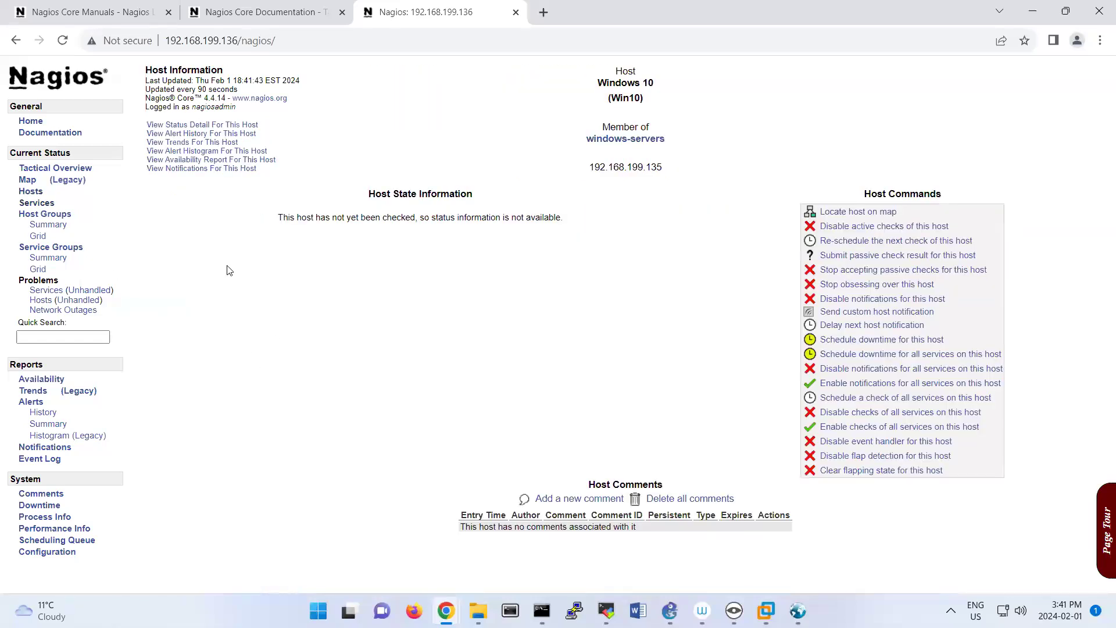
Look through Win10's service status and alert history, then the service status details for all hosts.
{"action": "left_click", "coordinate": [191, 125]}
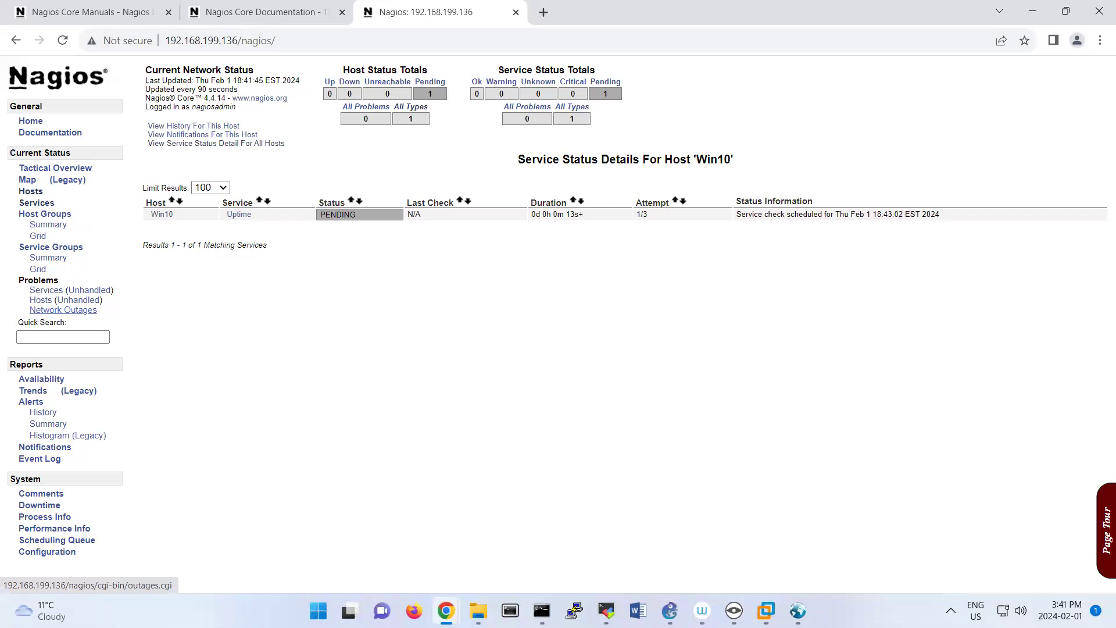
{"action": "left_click", "coordinate": [206, 127]}
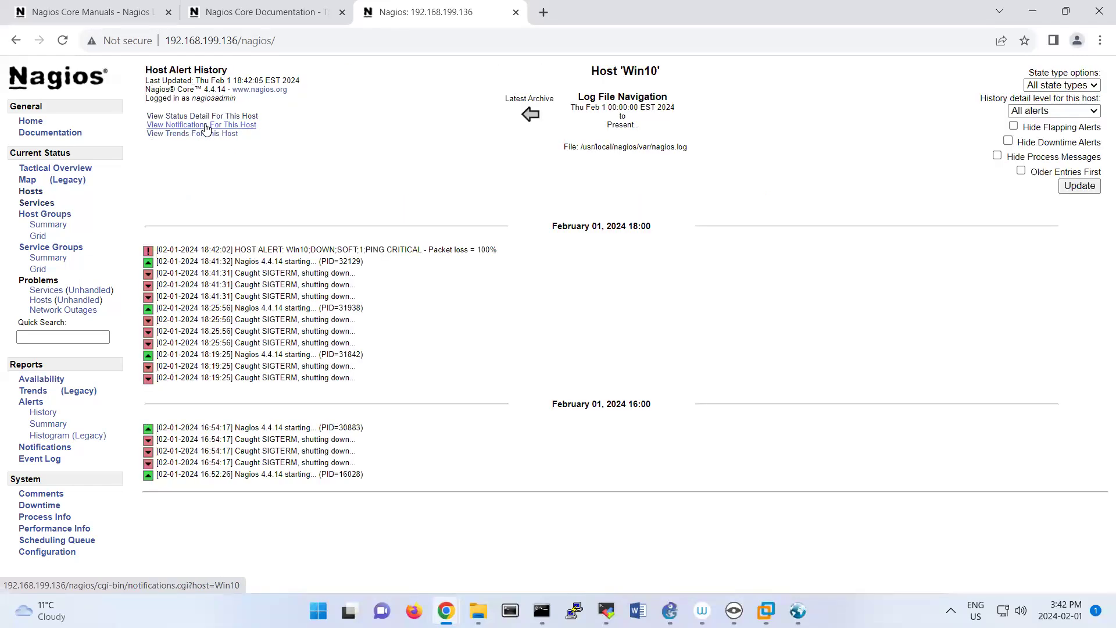
{"action": "left_click", "coordinate": [204, 117]}
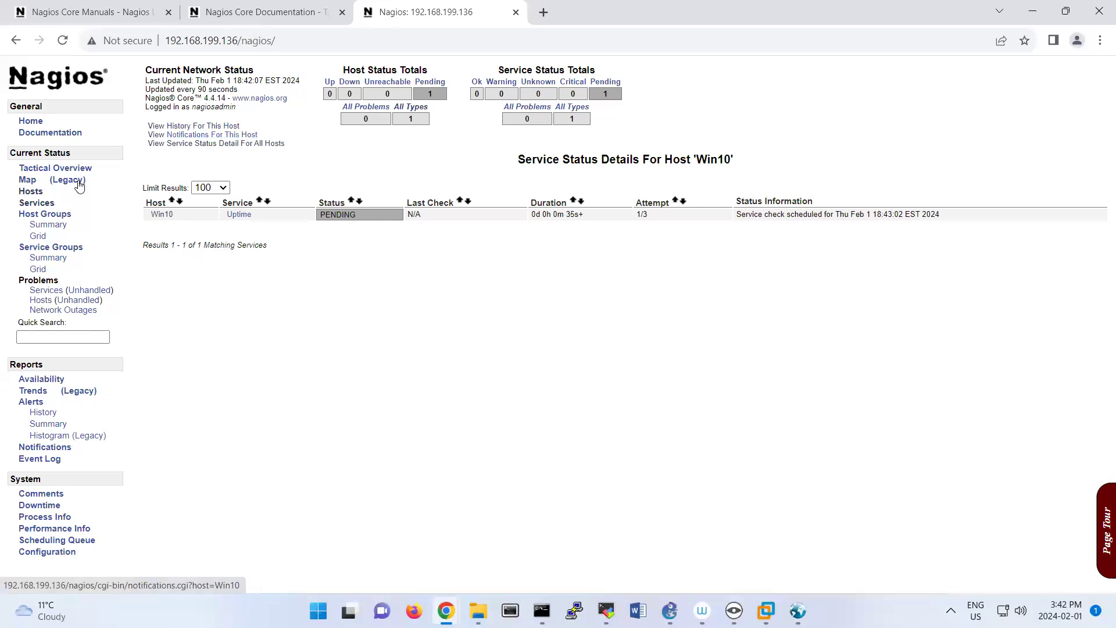
{"action": "left_click", "coordinate": [190, 150]}
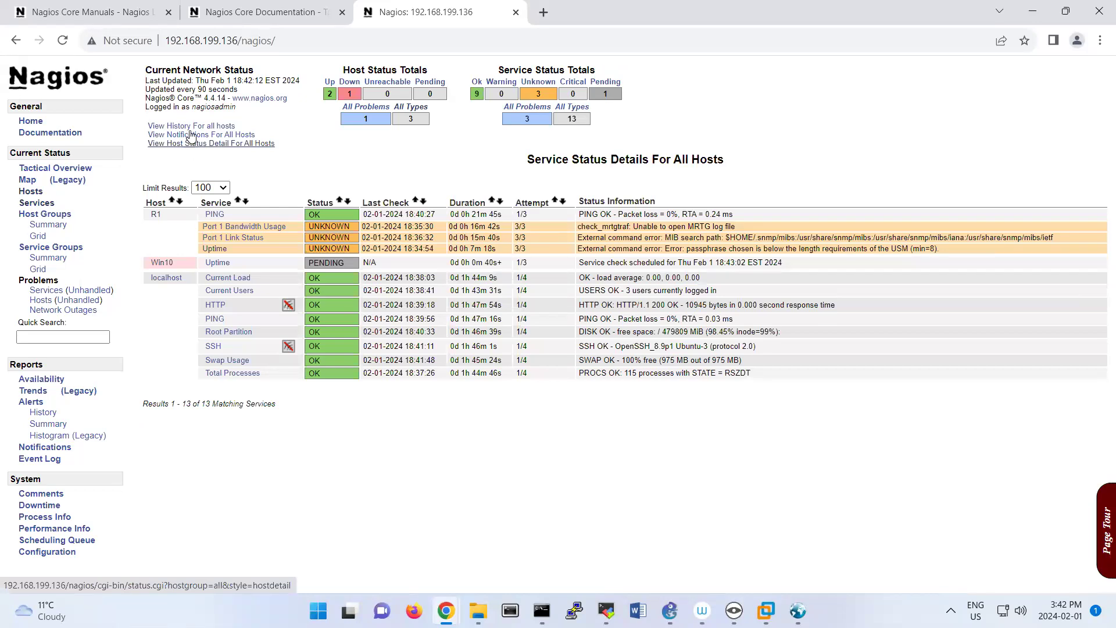
{"action": "left_click", "coordinate": [190, 135]}
{"action": "left_click", "coordinate": [180, 116]}
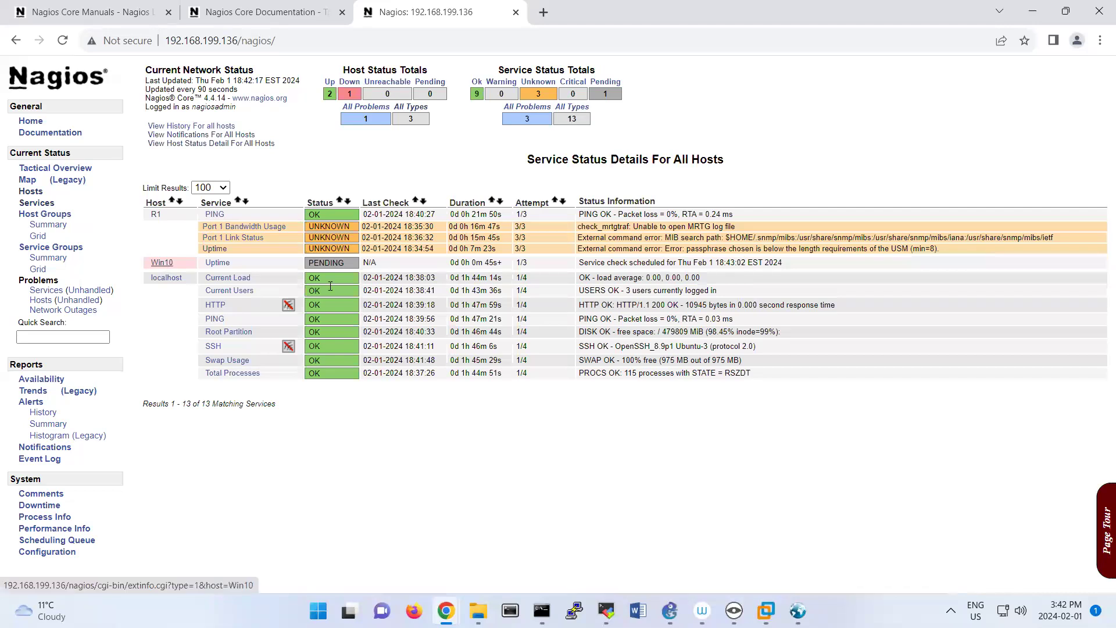
Schedule a forced immediate check of the Win10 host and return to its host information.
{"action": "left_click", "coordinate": [162, 263]}
{"action": "left_click", "coordinate": [889, 241]}
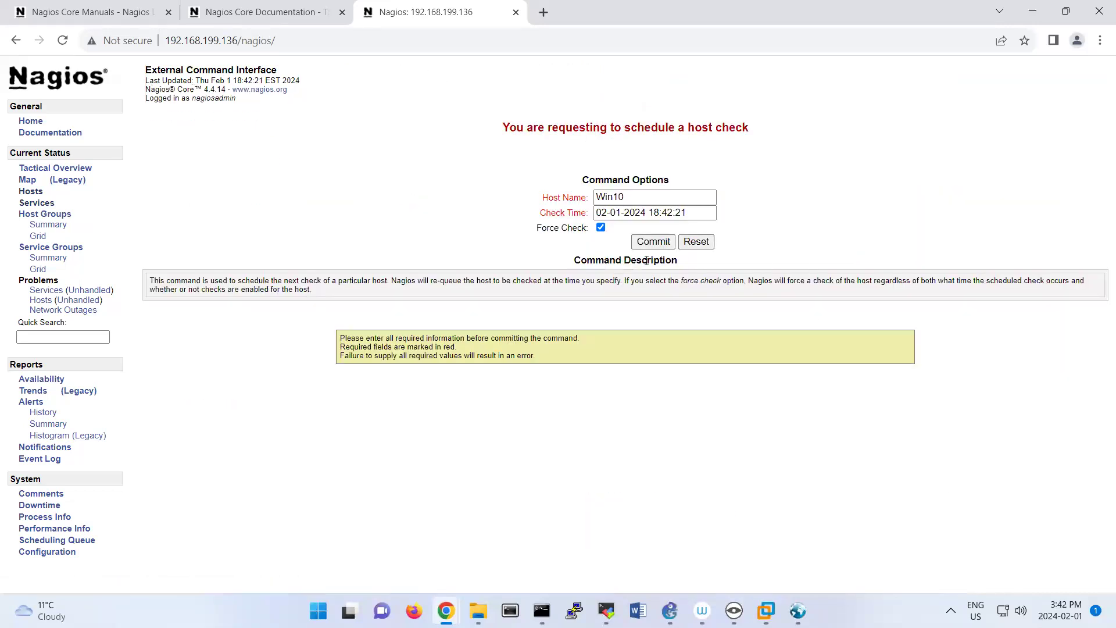
{"action": "left_click", "coordinate": [648, 239]}
{"action": "left_click", "coordinate": [349, 185]}
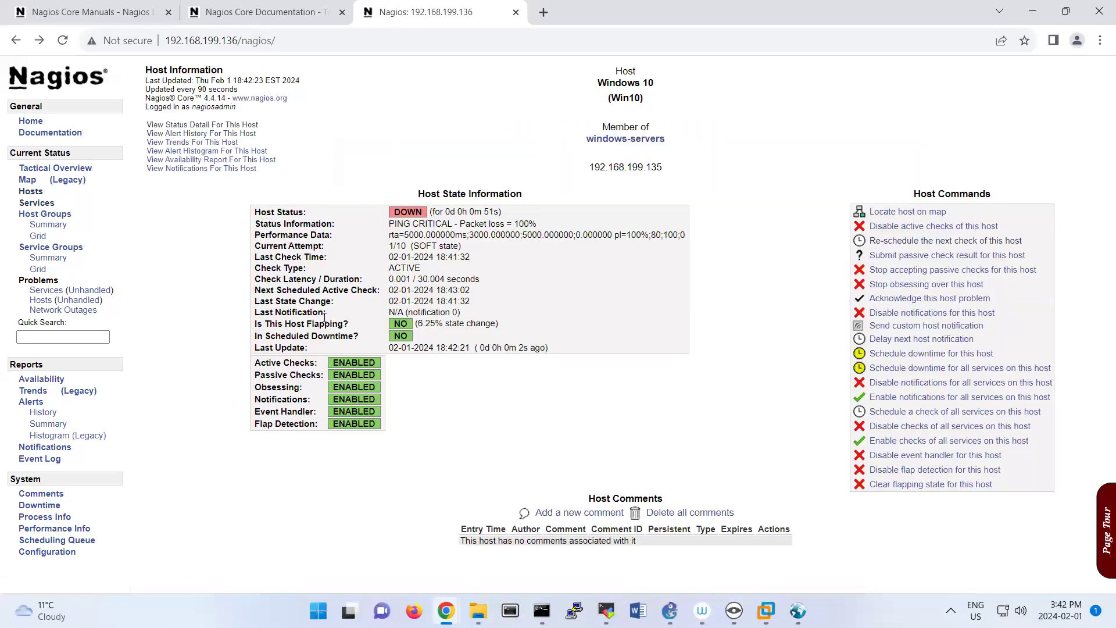
Examine the Win10 host's state information and the status details of its Uptime service.
{"action": "left_click", "coordinate": [193, 127]}
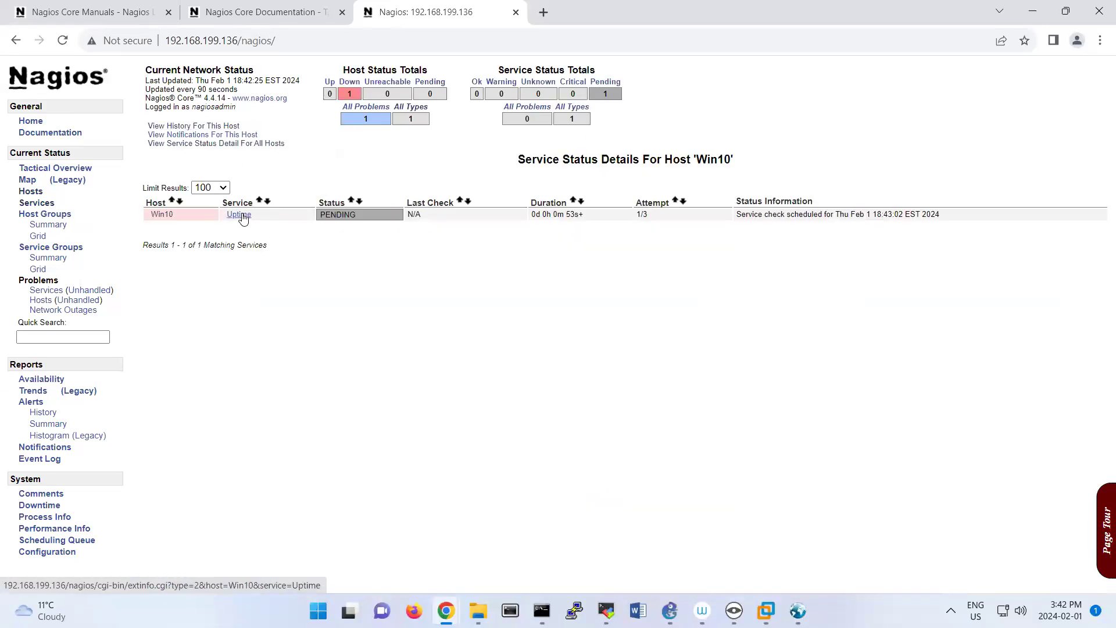
{"action": "left_click", "coordinate": [174, 216]}
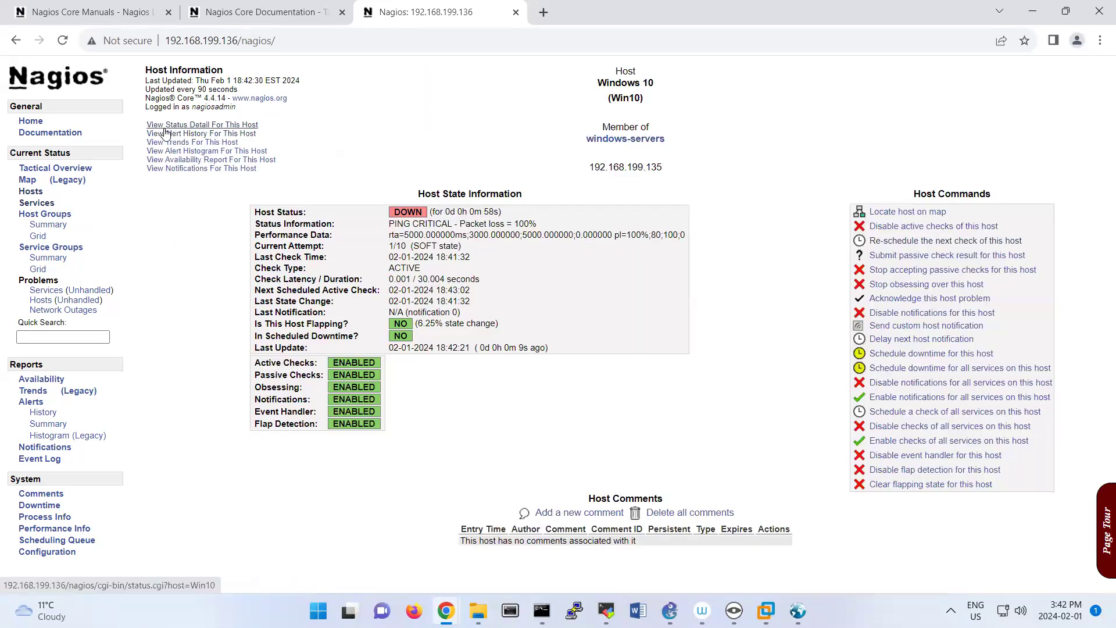
{"action": "left_click", "coordinate": [165, 127]}
{"action": "double_click", "coordinate": [336, 215]}
{"action": "left_click", "coordinate": [364, 295]}
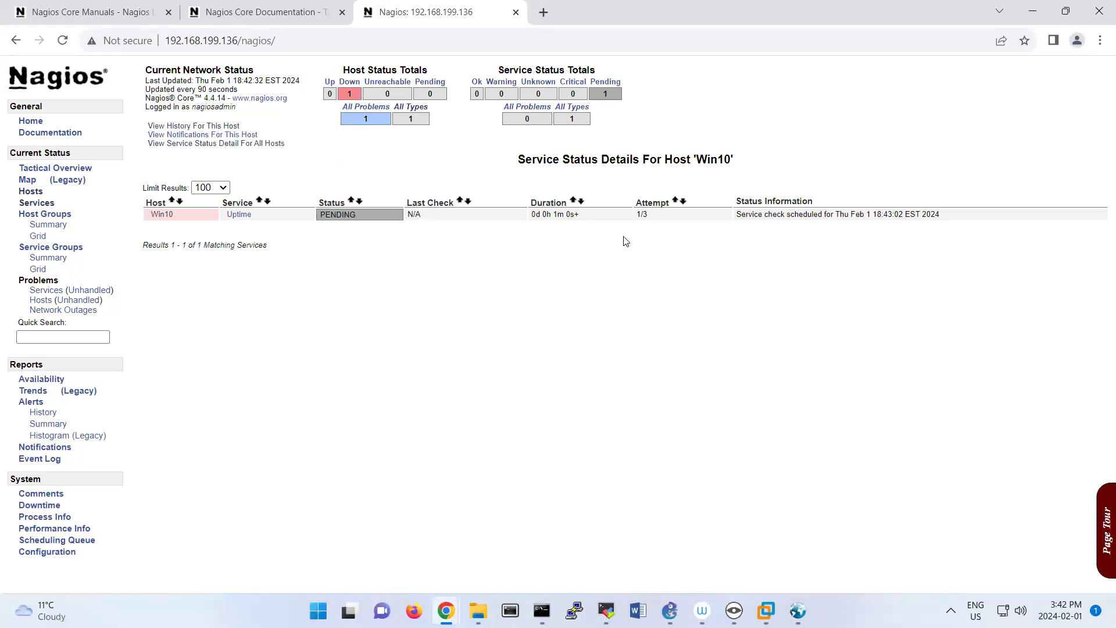
Schedule a forced immediate check of the Uptime service on Win10 and return to its service information.
{"action": "left_click", "coordinate": [240, 218]}
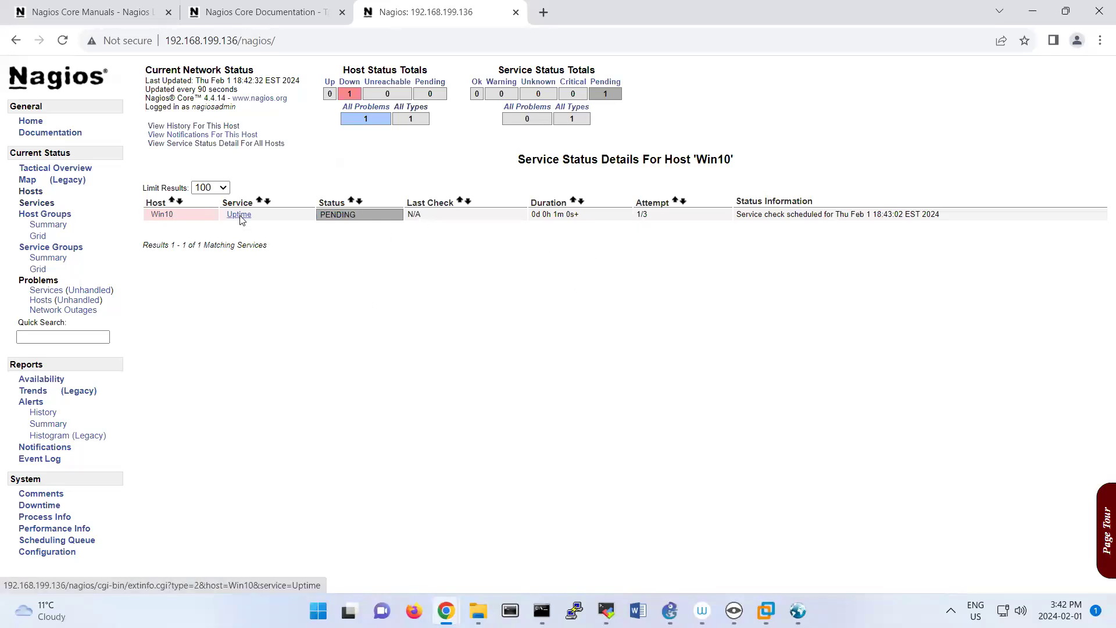
{"action": "left_click", "coordinate": [835, 250]}
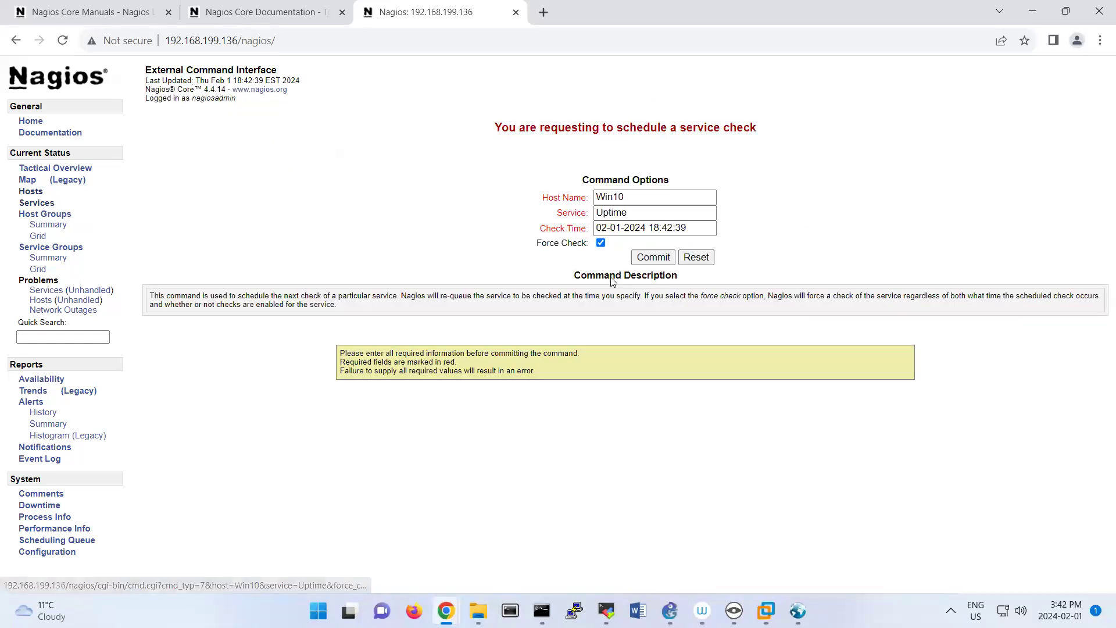
{"action": "left_click", "coordinate": [649, 257]}
{"action": "left_click", "coordinate": [356, 190]}
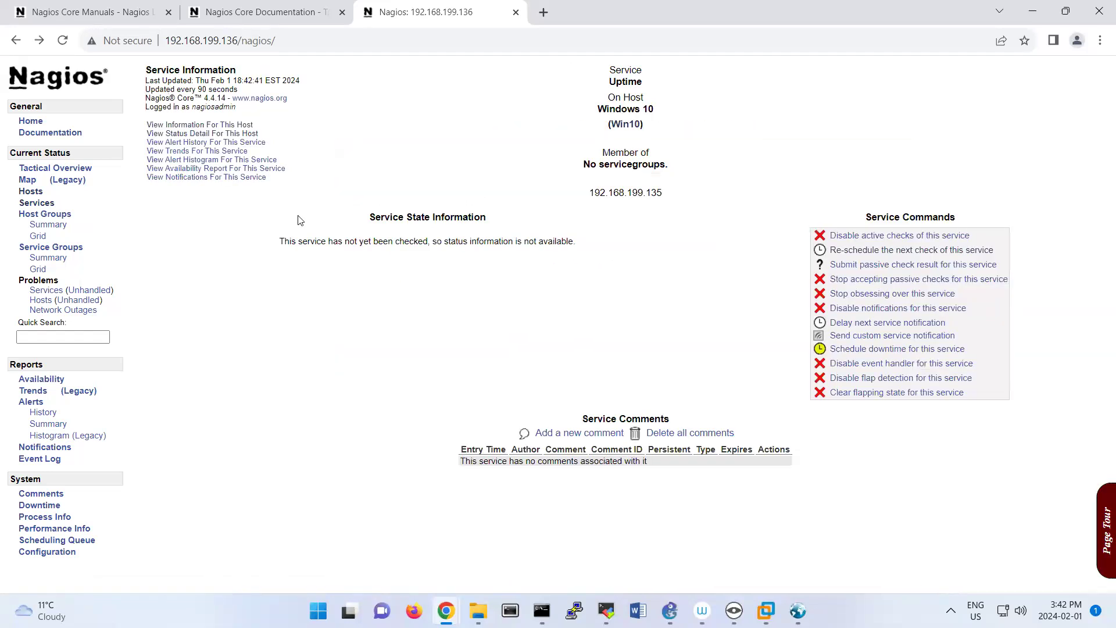
Check the Uptime service's status and SNMP status information in the Win10 status details.
{"action": "left_click", "coordinate": [176, 140]}
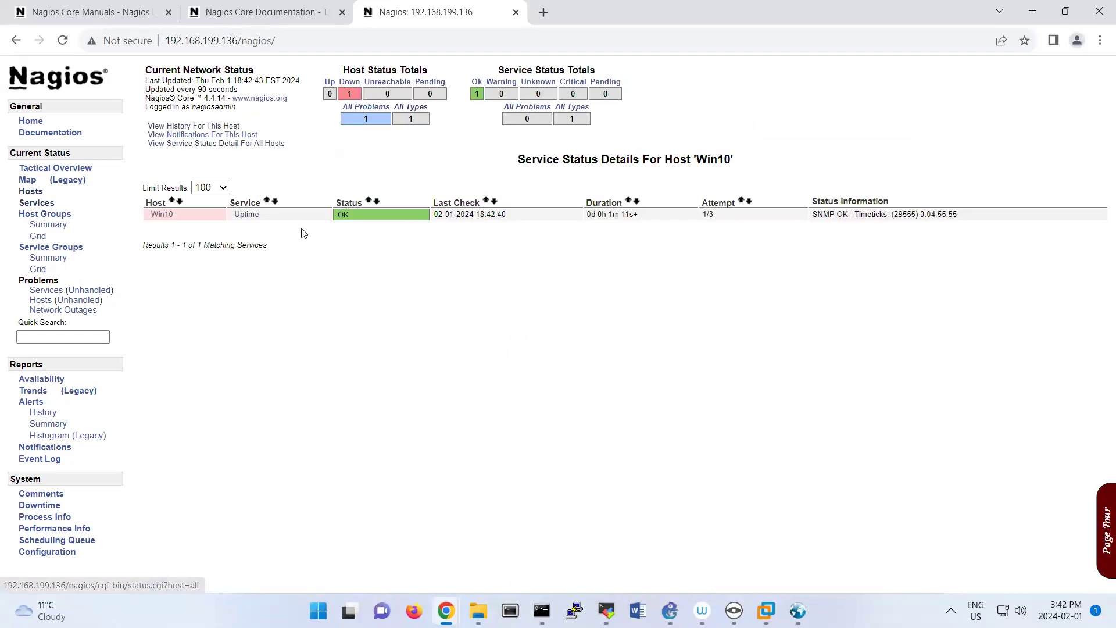
{"action": "left_click_drag", "start_coordinate": [524, 294], "coordinate": [134, 195]}
{"action": "left_click", "coordinate": [851, 216]}
{"action": "triple_click", "coordinate": [850, 216]}
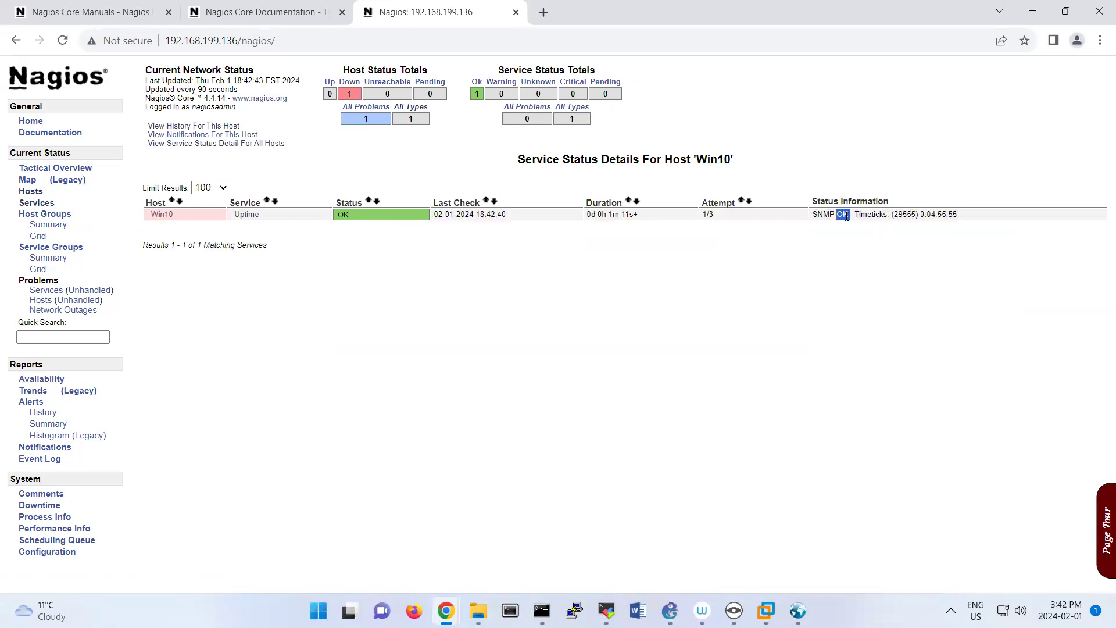
{"action": "left_click", "coordinate": [793, 383]}
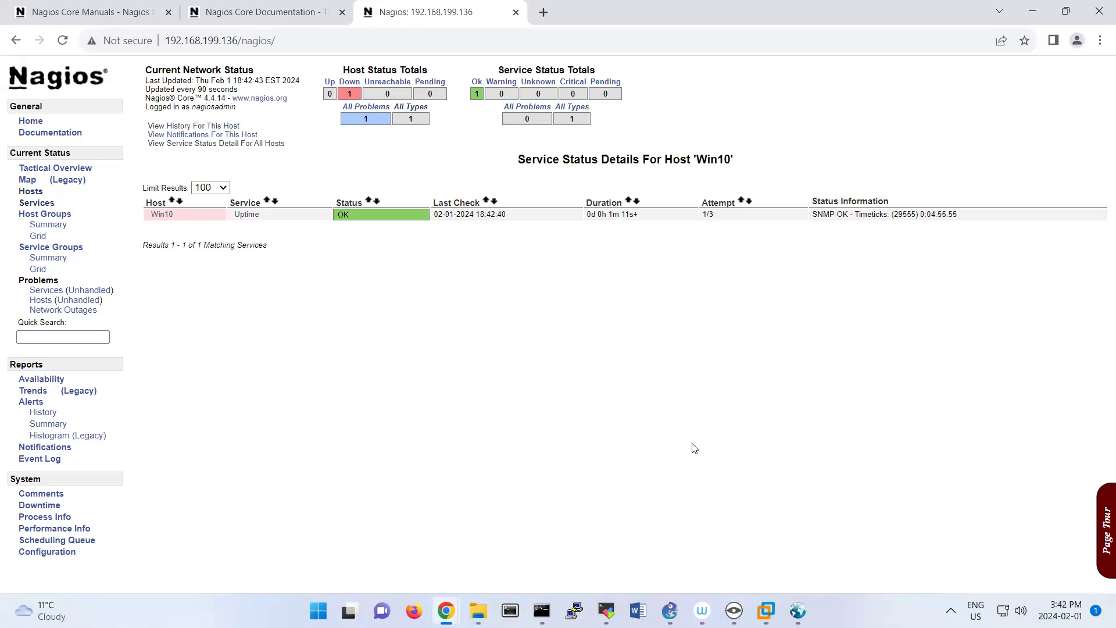